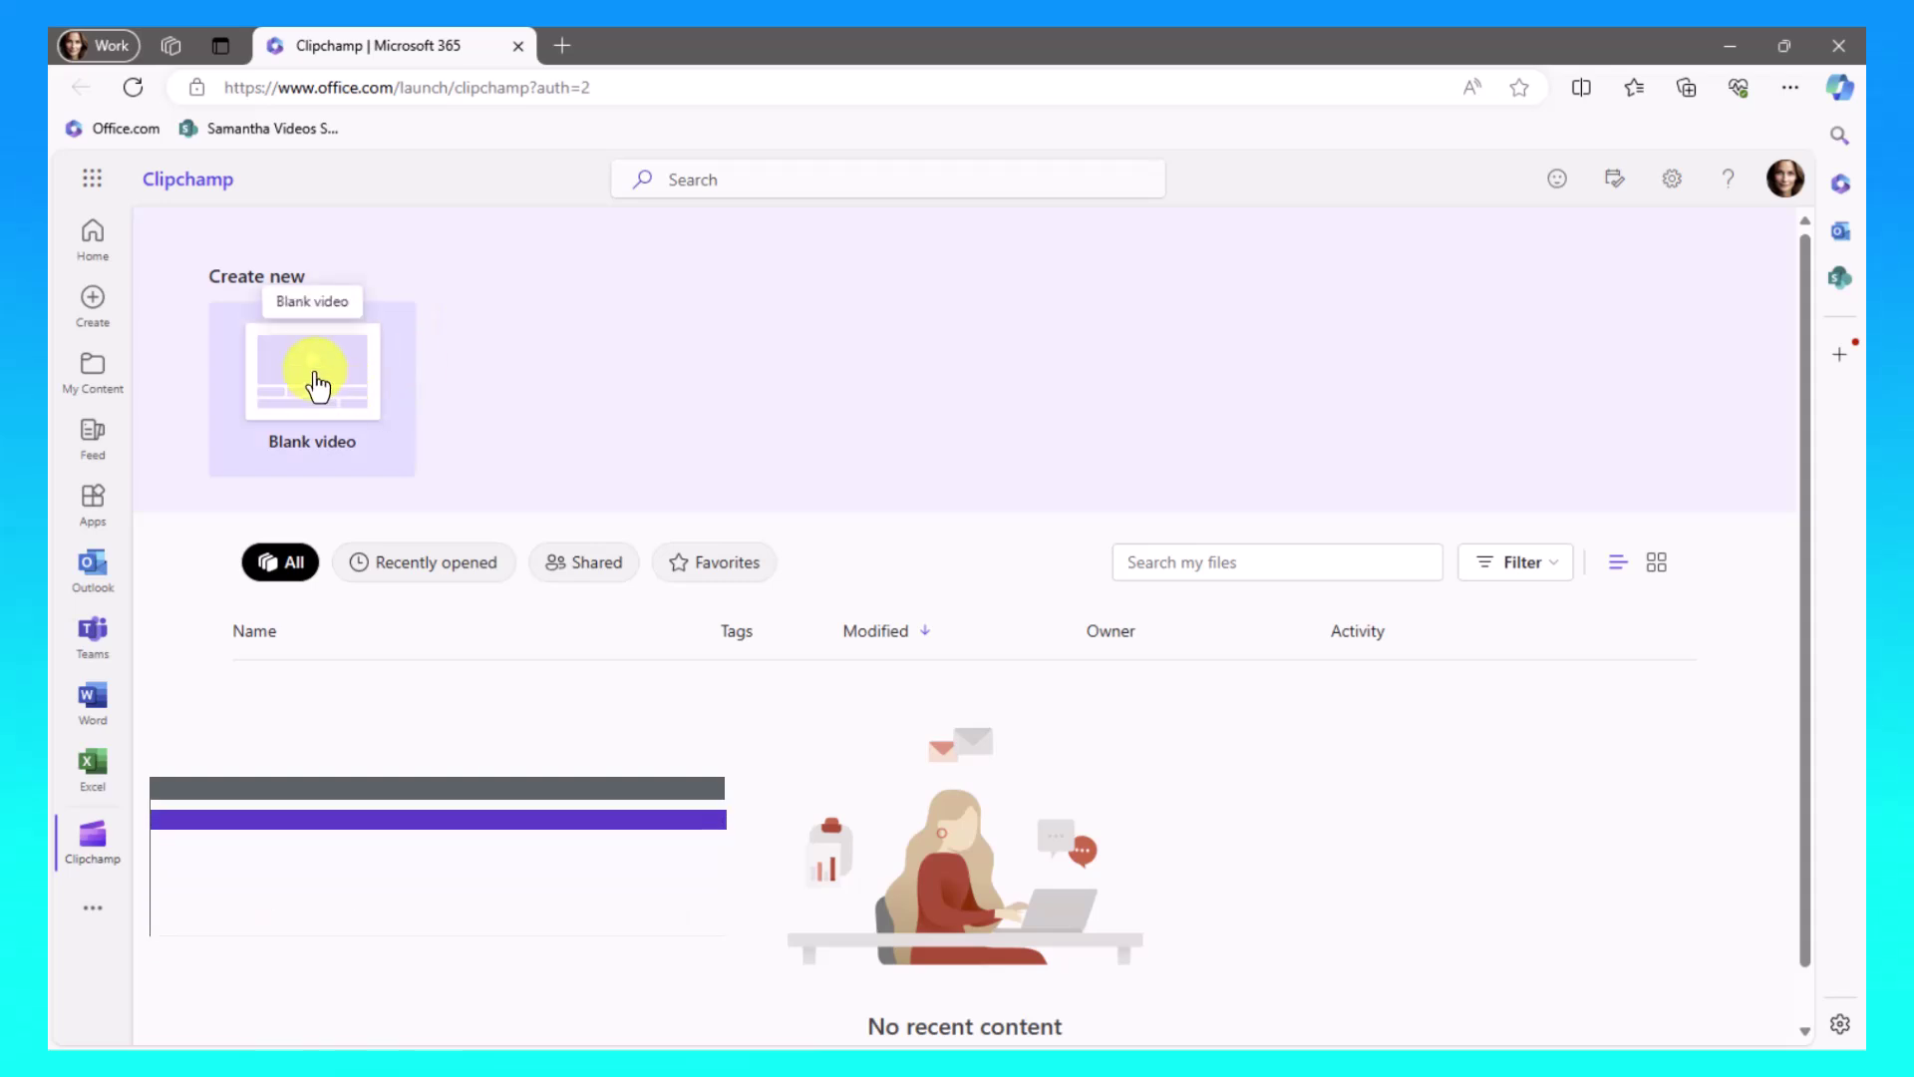
Step: Create a new blank video project and show the Record & create options
{"action": "left_click", "coordinate": [344, 401]}
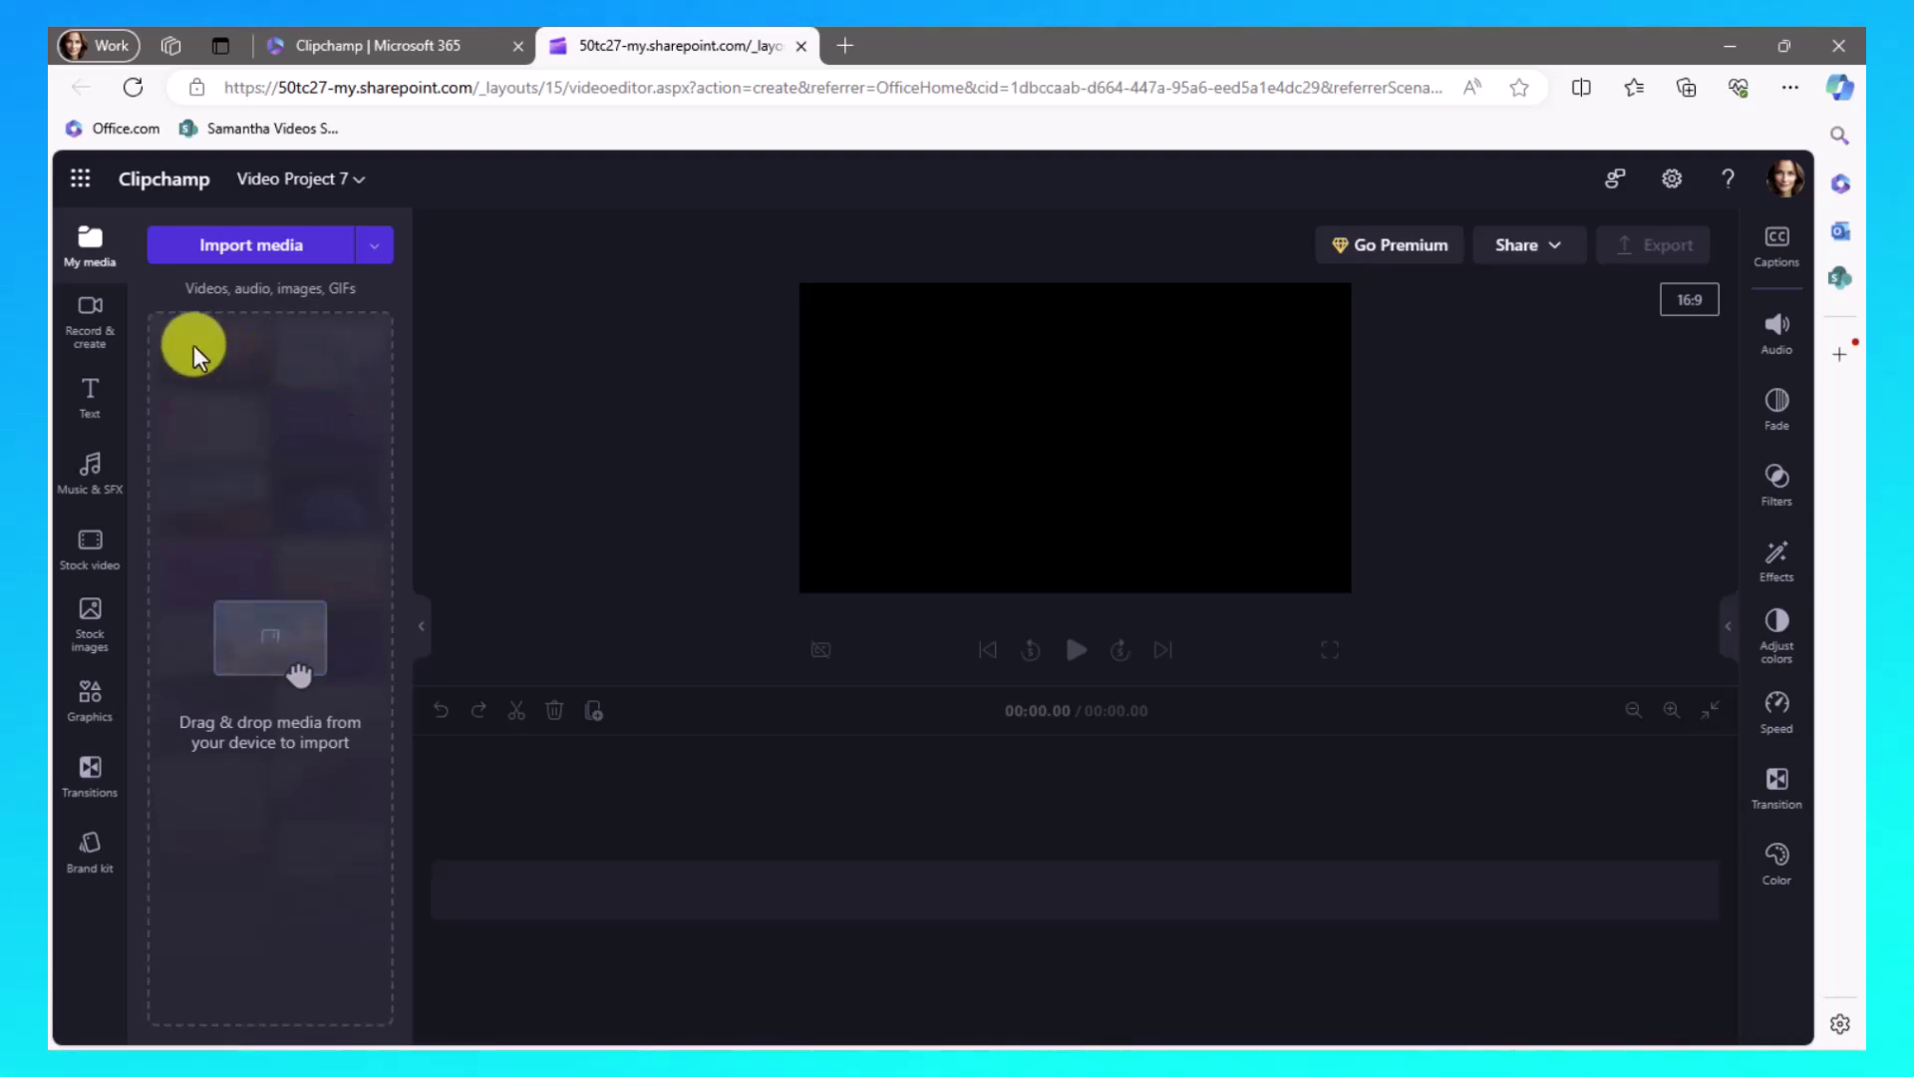
{"action": "left_click", "coordinate": [91, 329]}
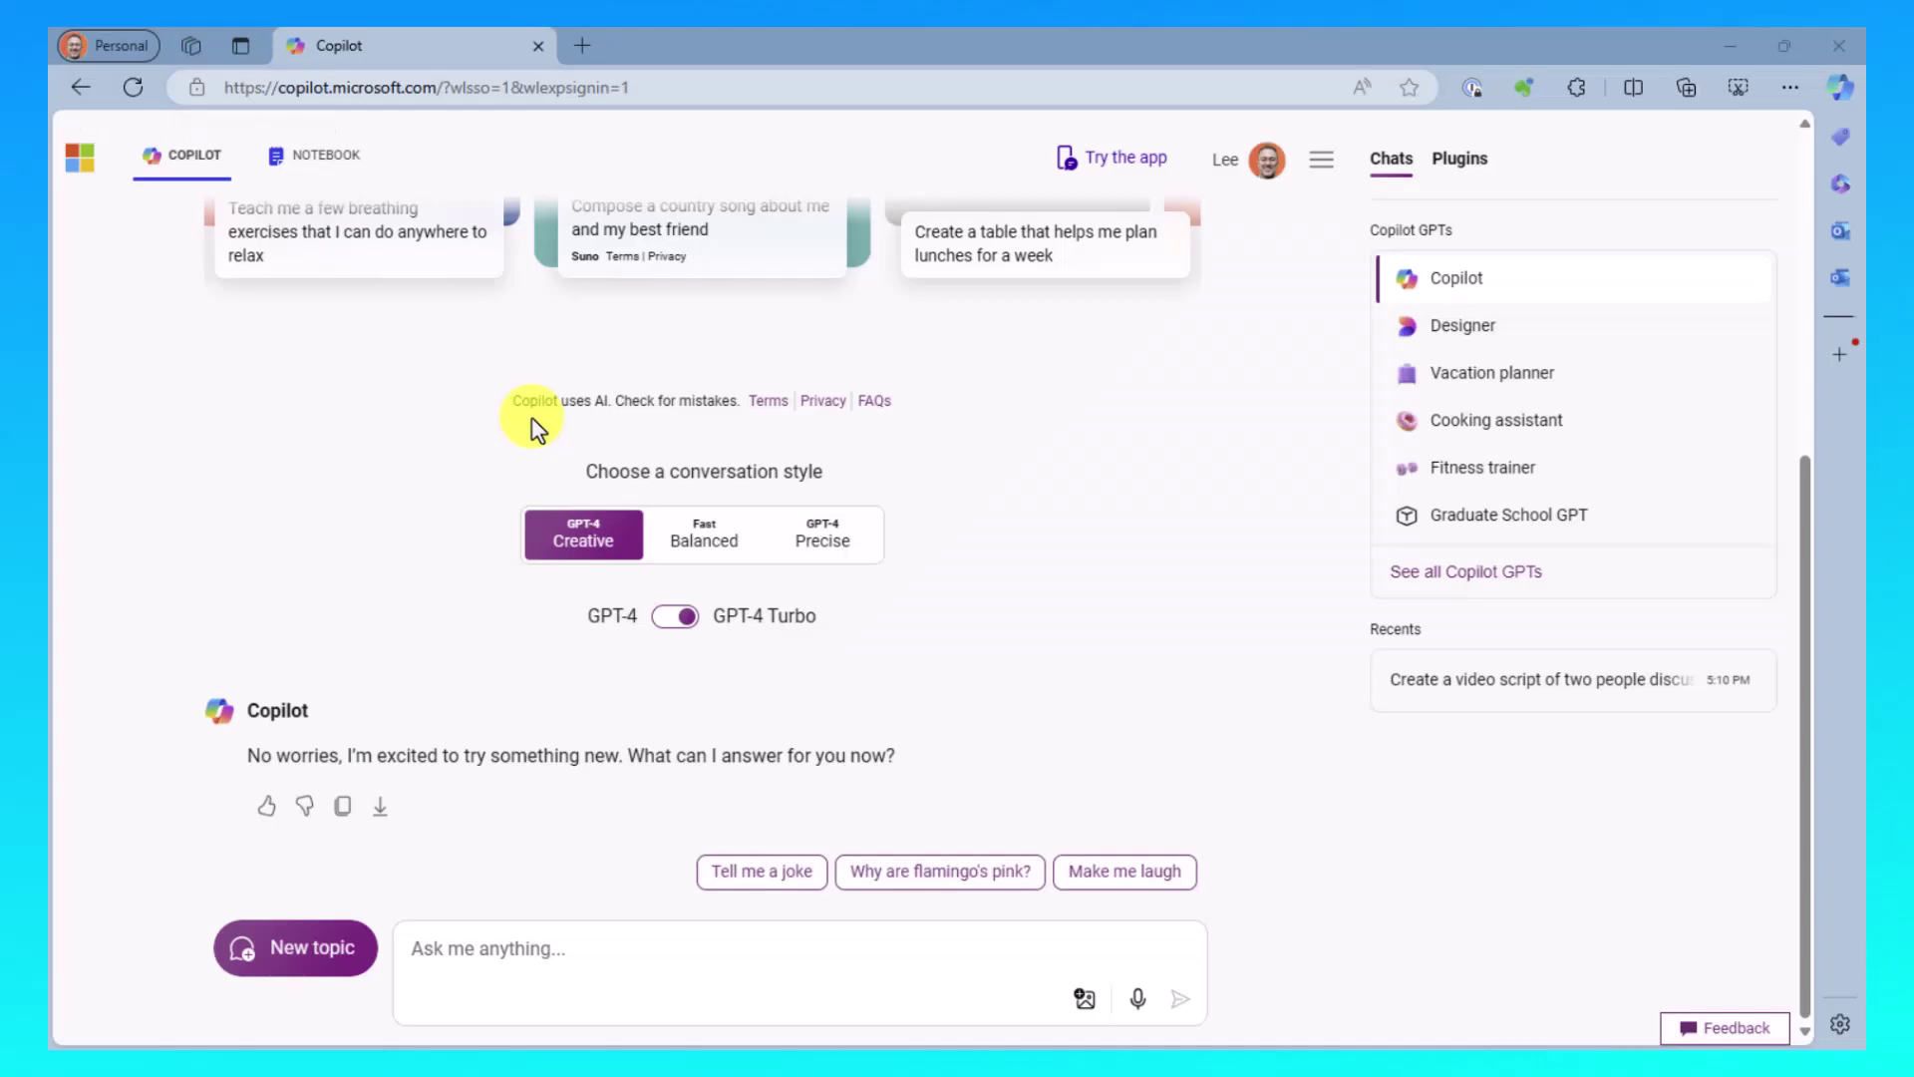
Step: Ask Copilot for an Ava–Davis dialogue on learning software by video, then copy the script
{"action": "left_click", "coordinate": [559, 955]}
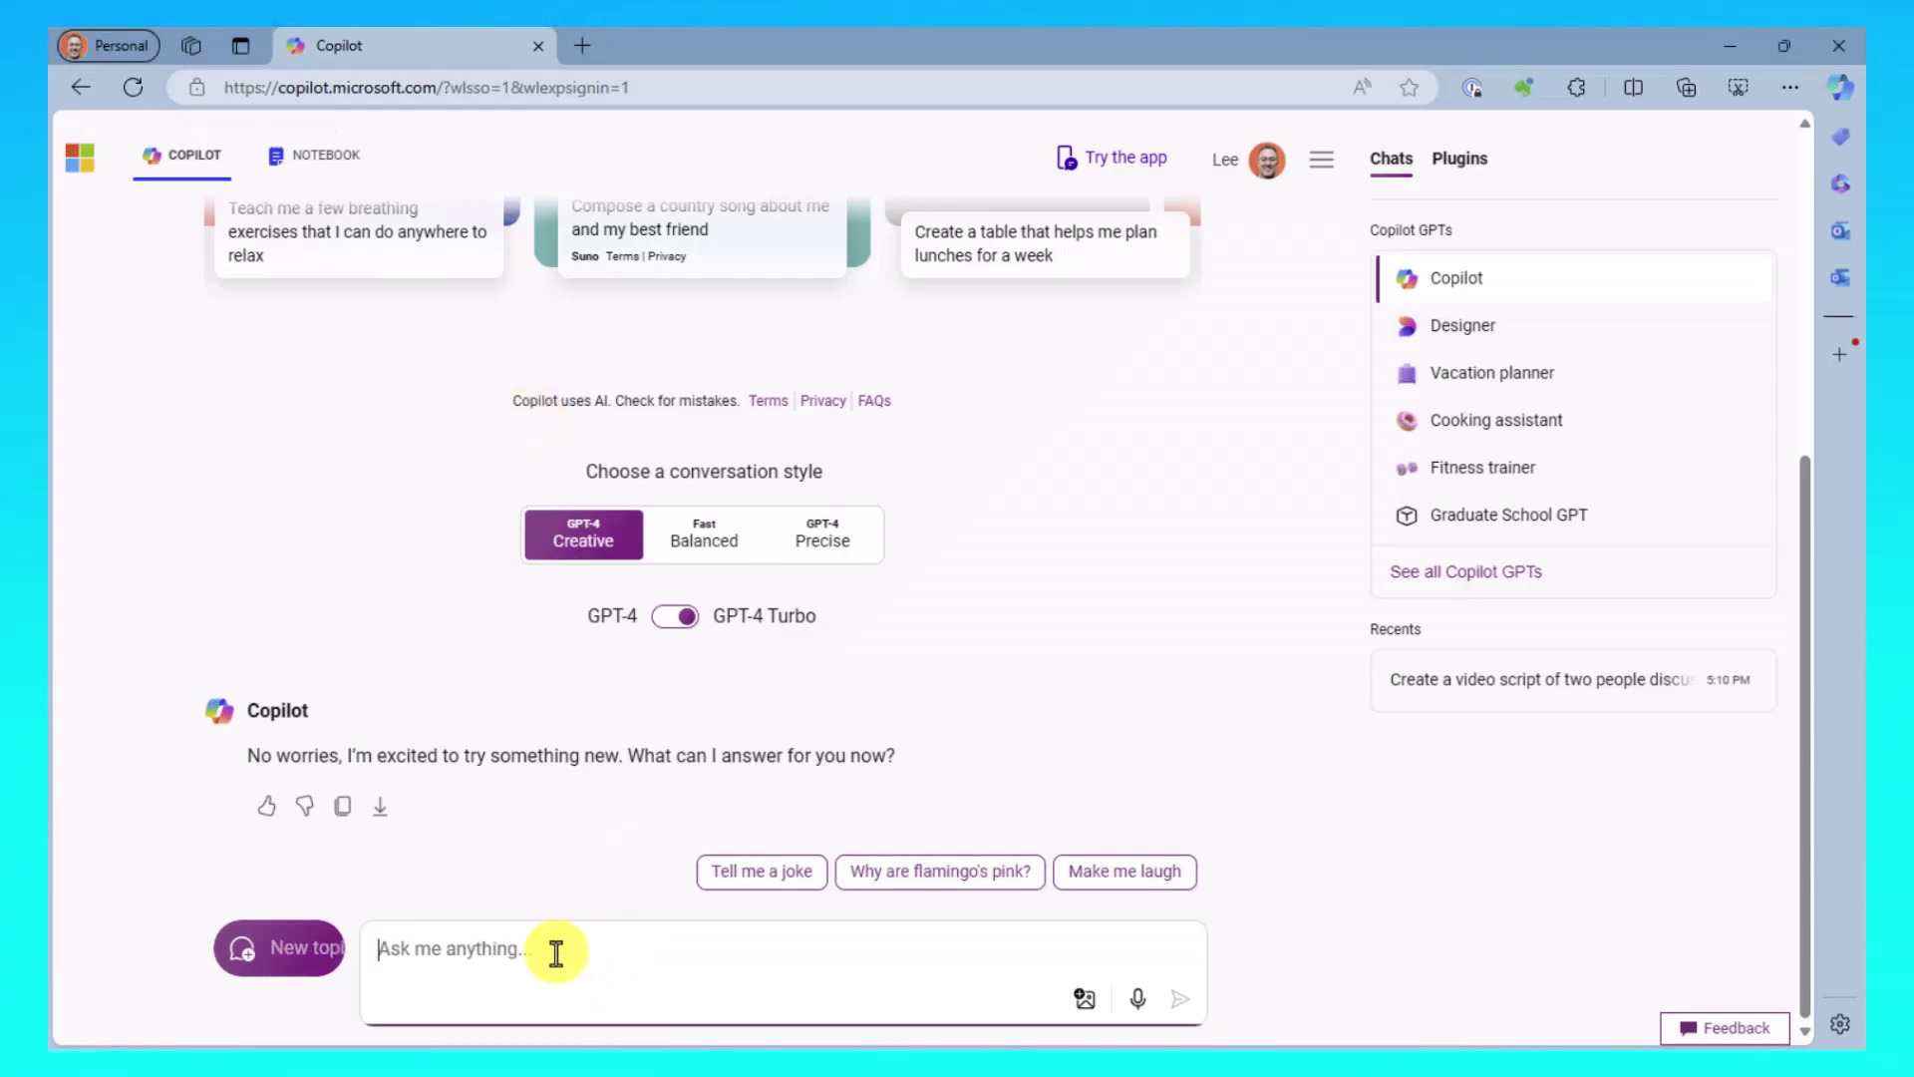
{"action": "type", "text": "Create a video script of two people discussing the benefits of using video to learn a new software.  This conversation will occur between two friends, Ava and Davis, and they are both excited about creating videos and want to share three benefits that using video brings to learners. Do not include any direction or reaction in the video script."}
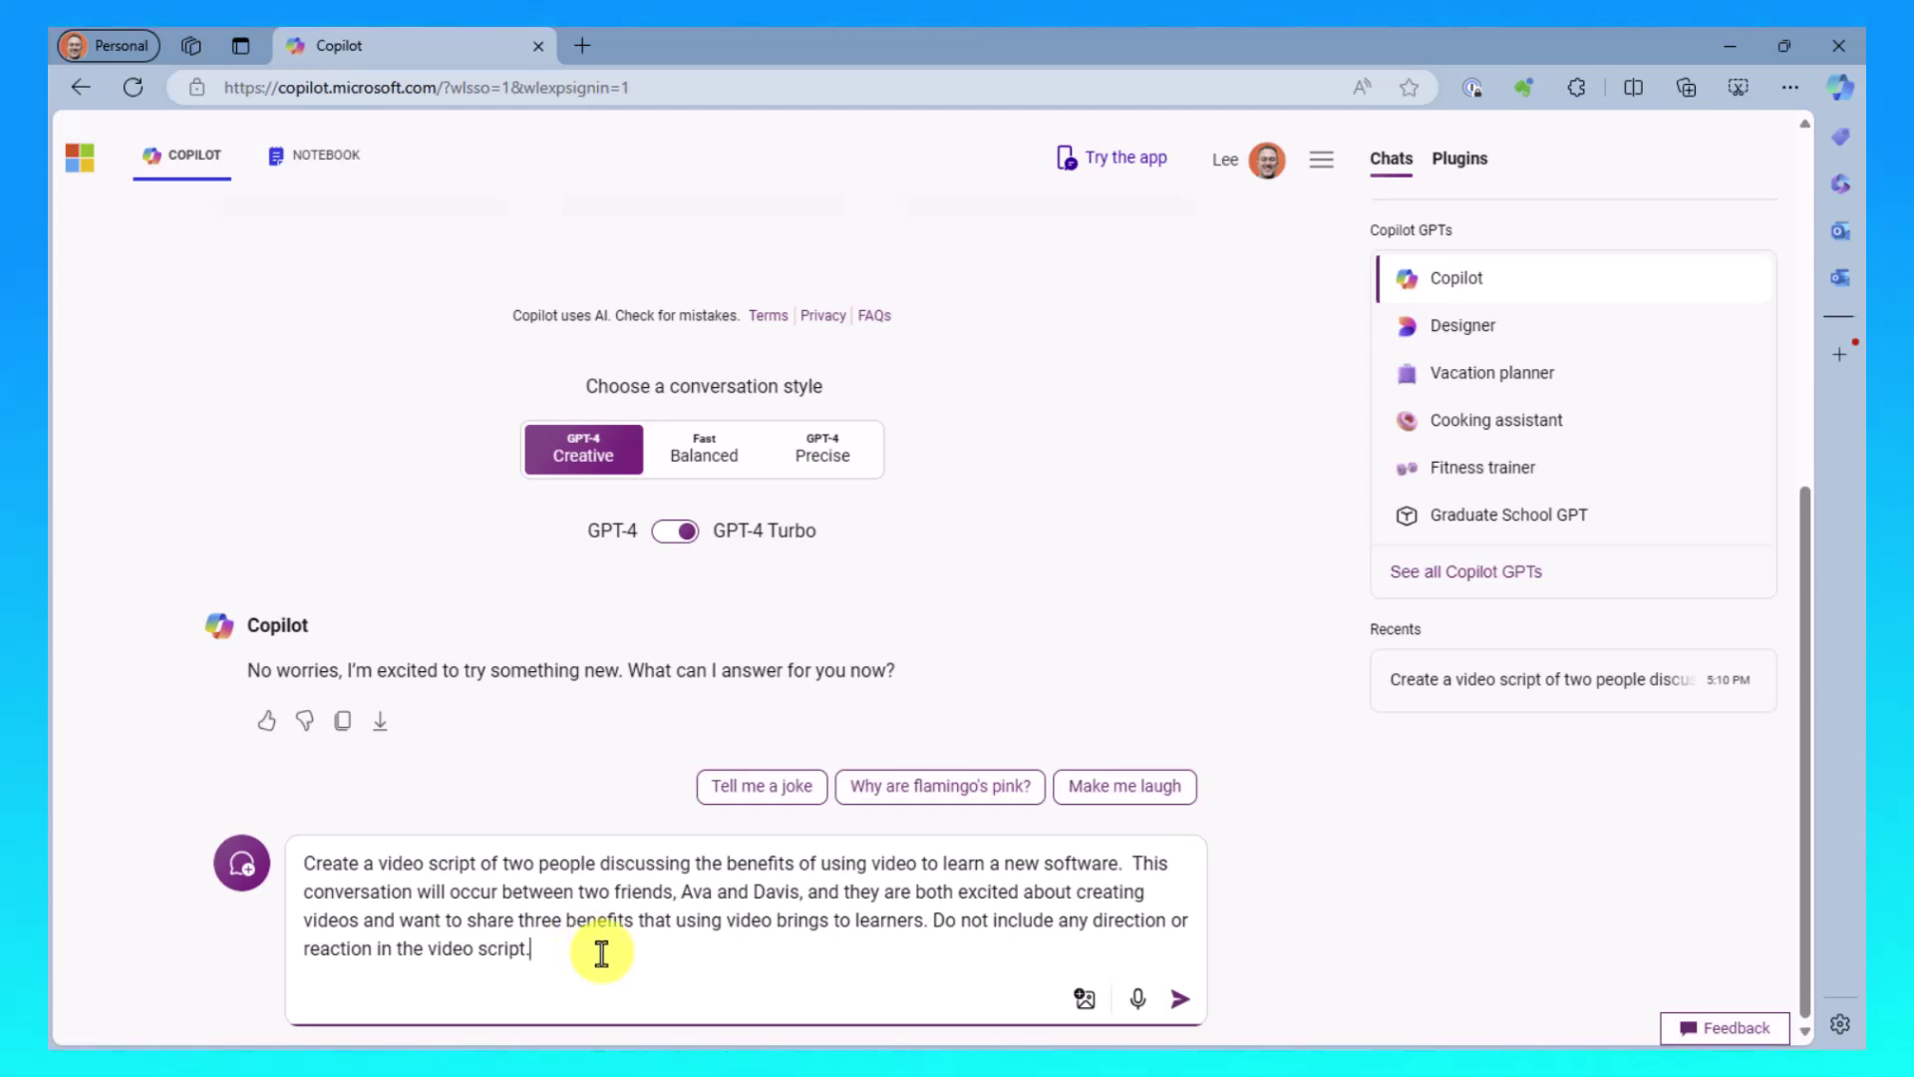
{"action": "left_click", "coordinate": [1180, 1000]}
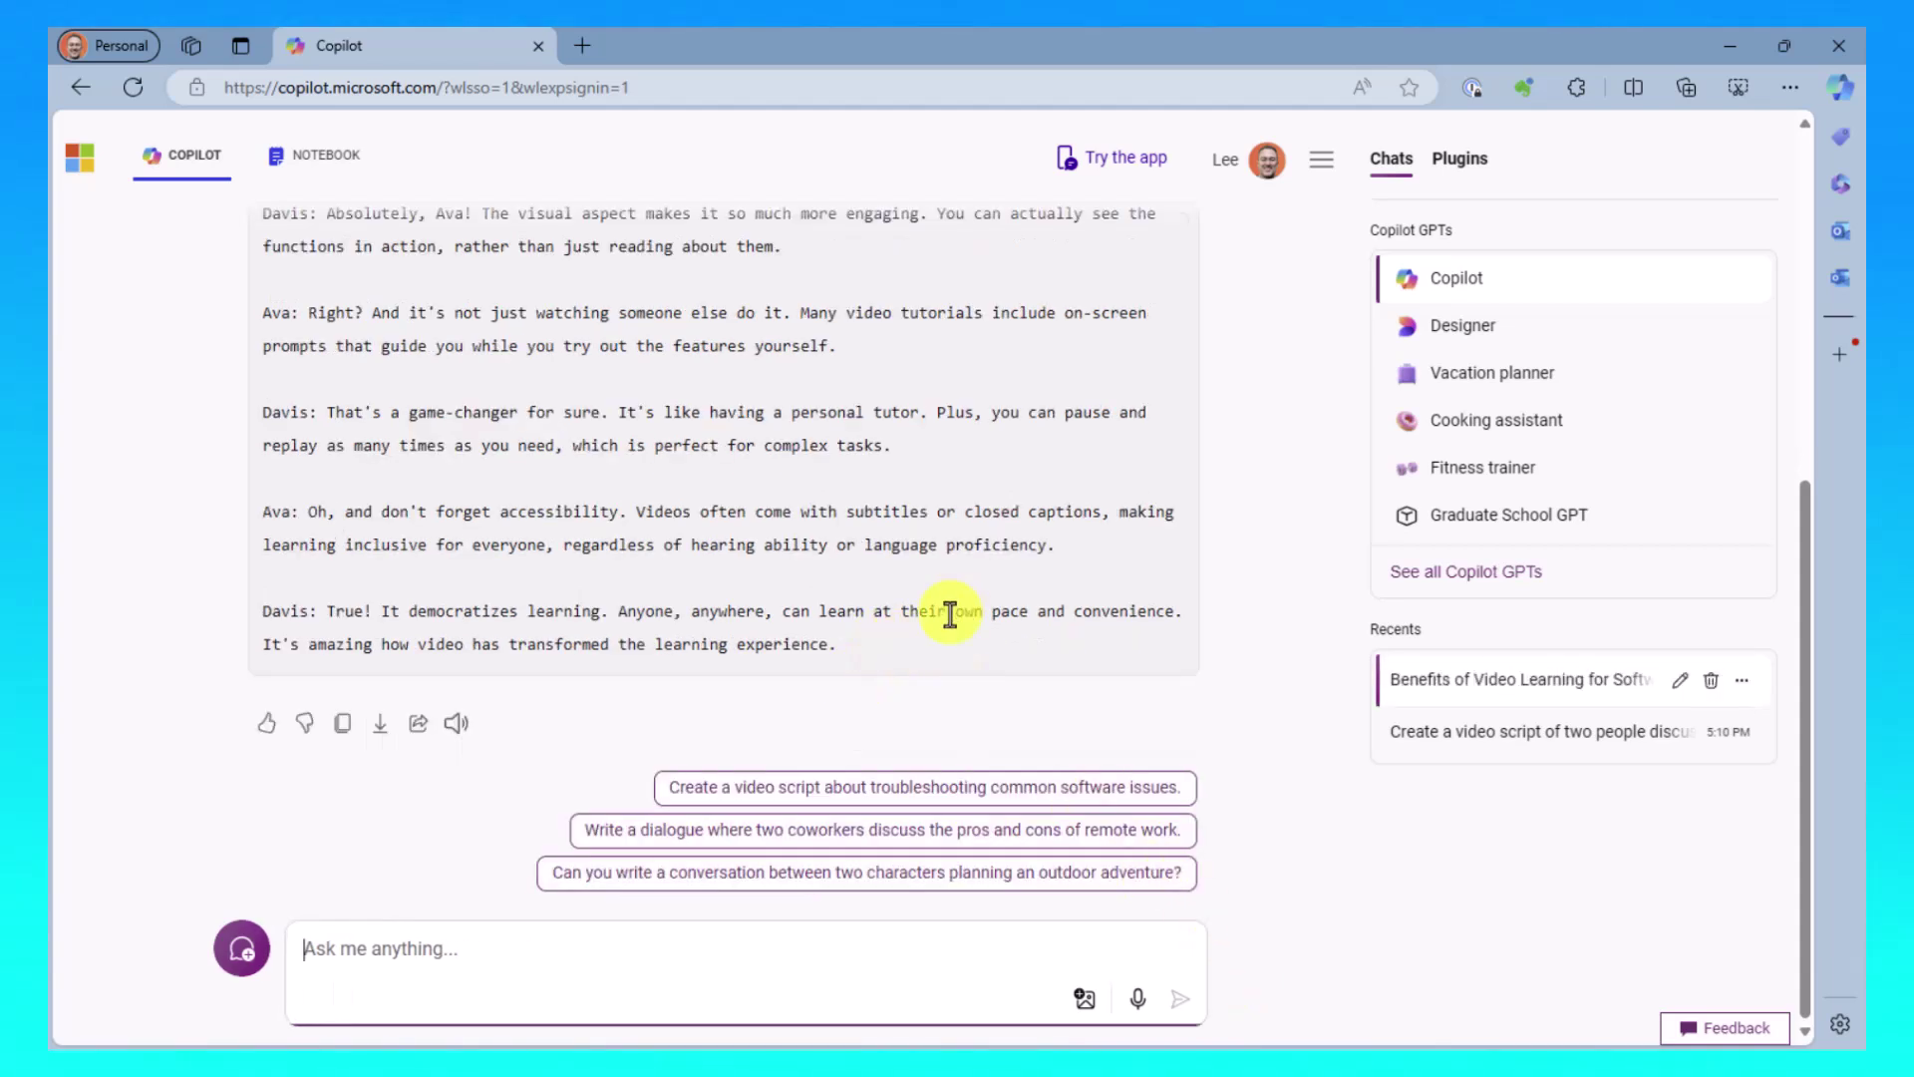
{"action": "scroll", "coordinate": [940, 671], "scroll_direction": "up", "scroll_amount": 2}
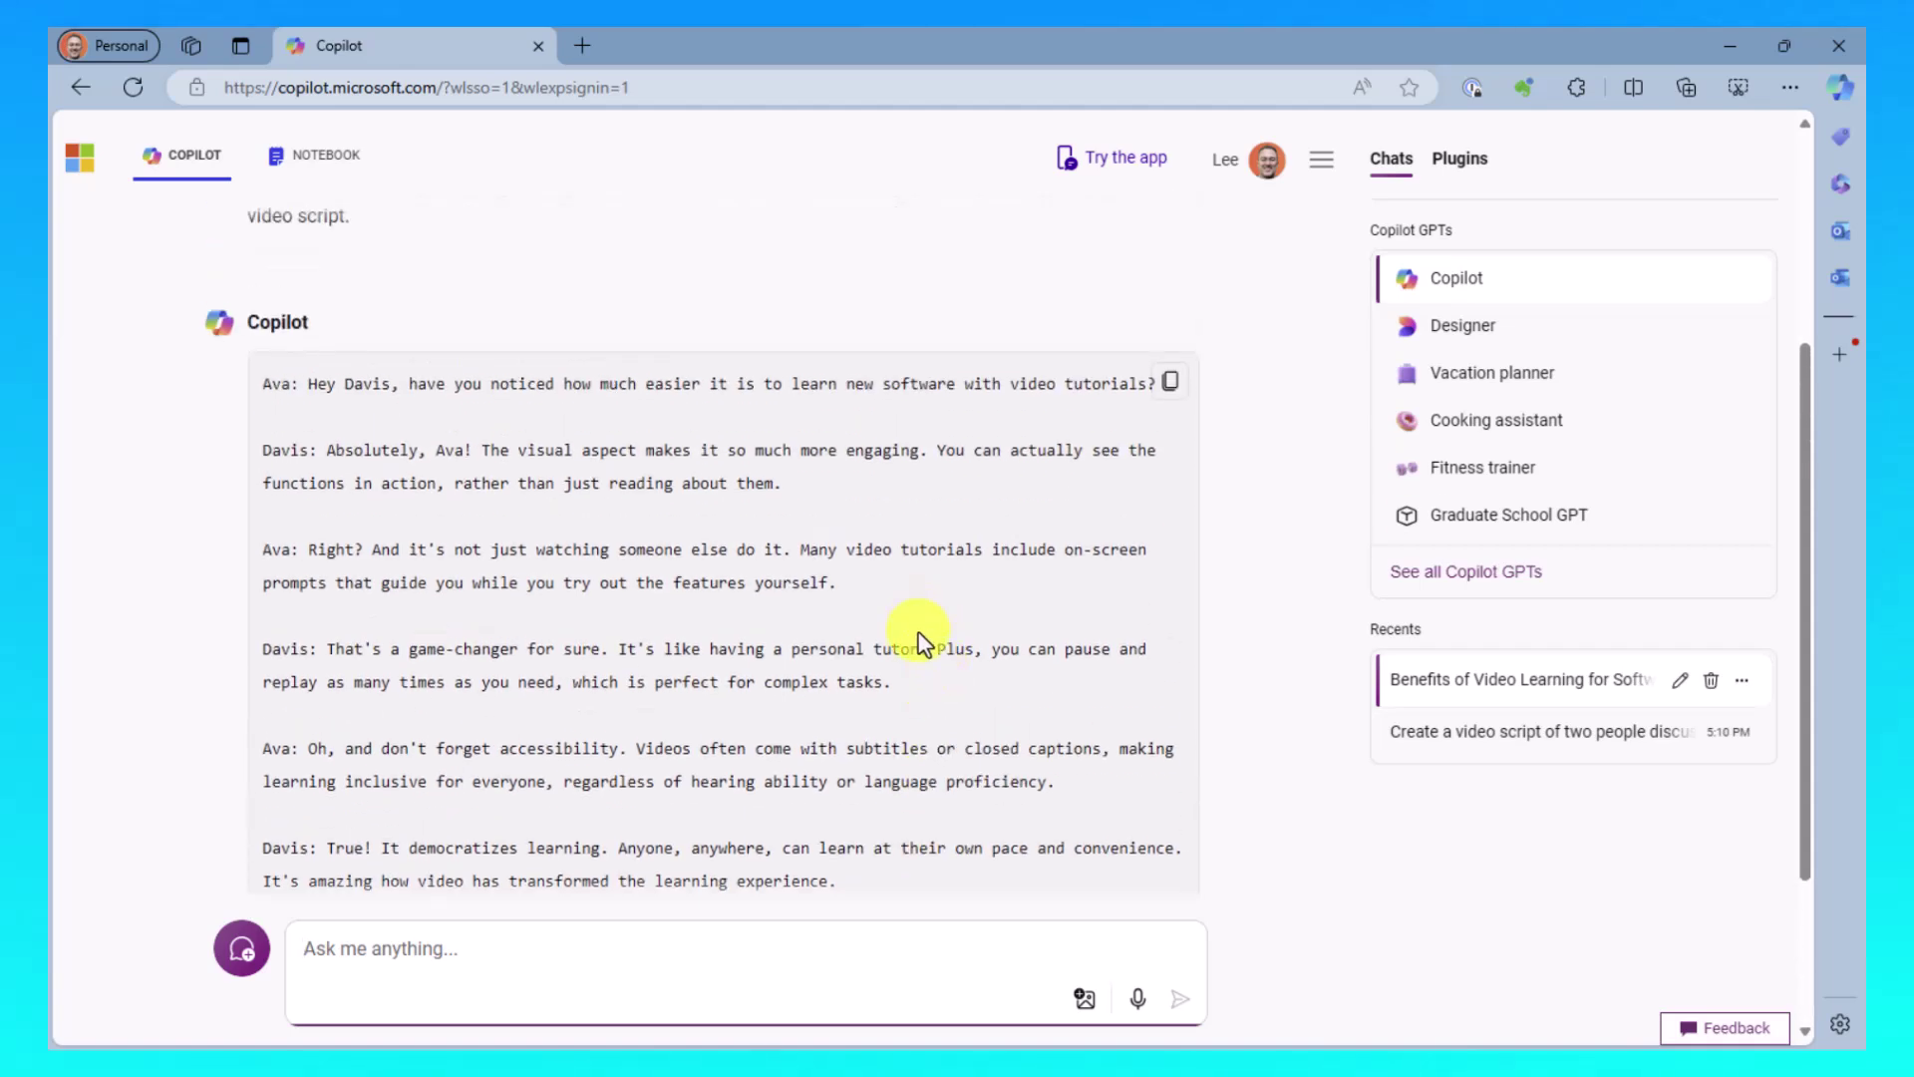
{"action": "scroll", "coordinate": [917, 632], "scroll_direction": "down", "scroll_amount": 1}
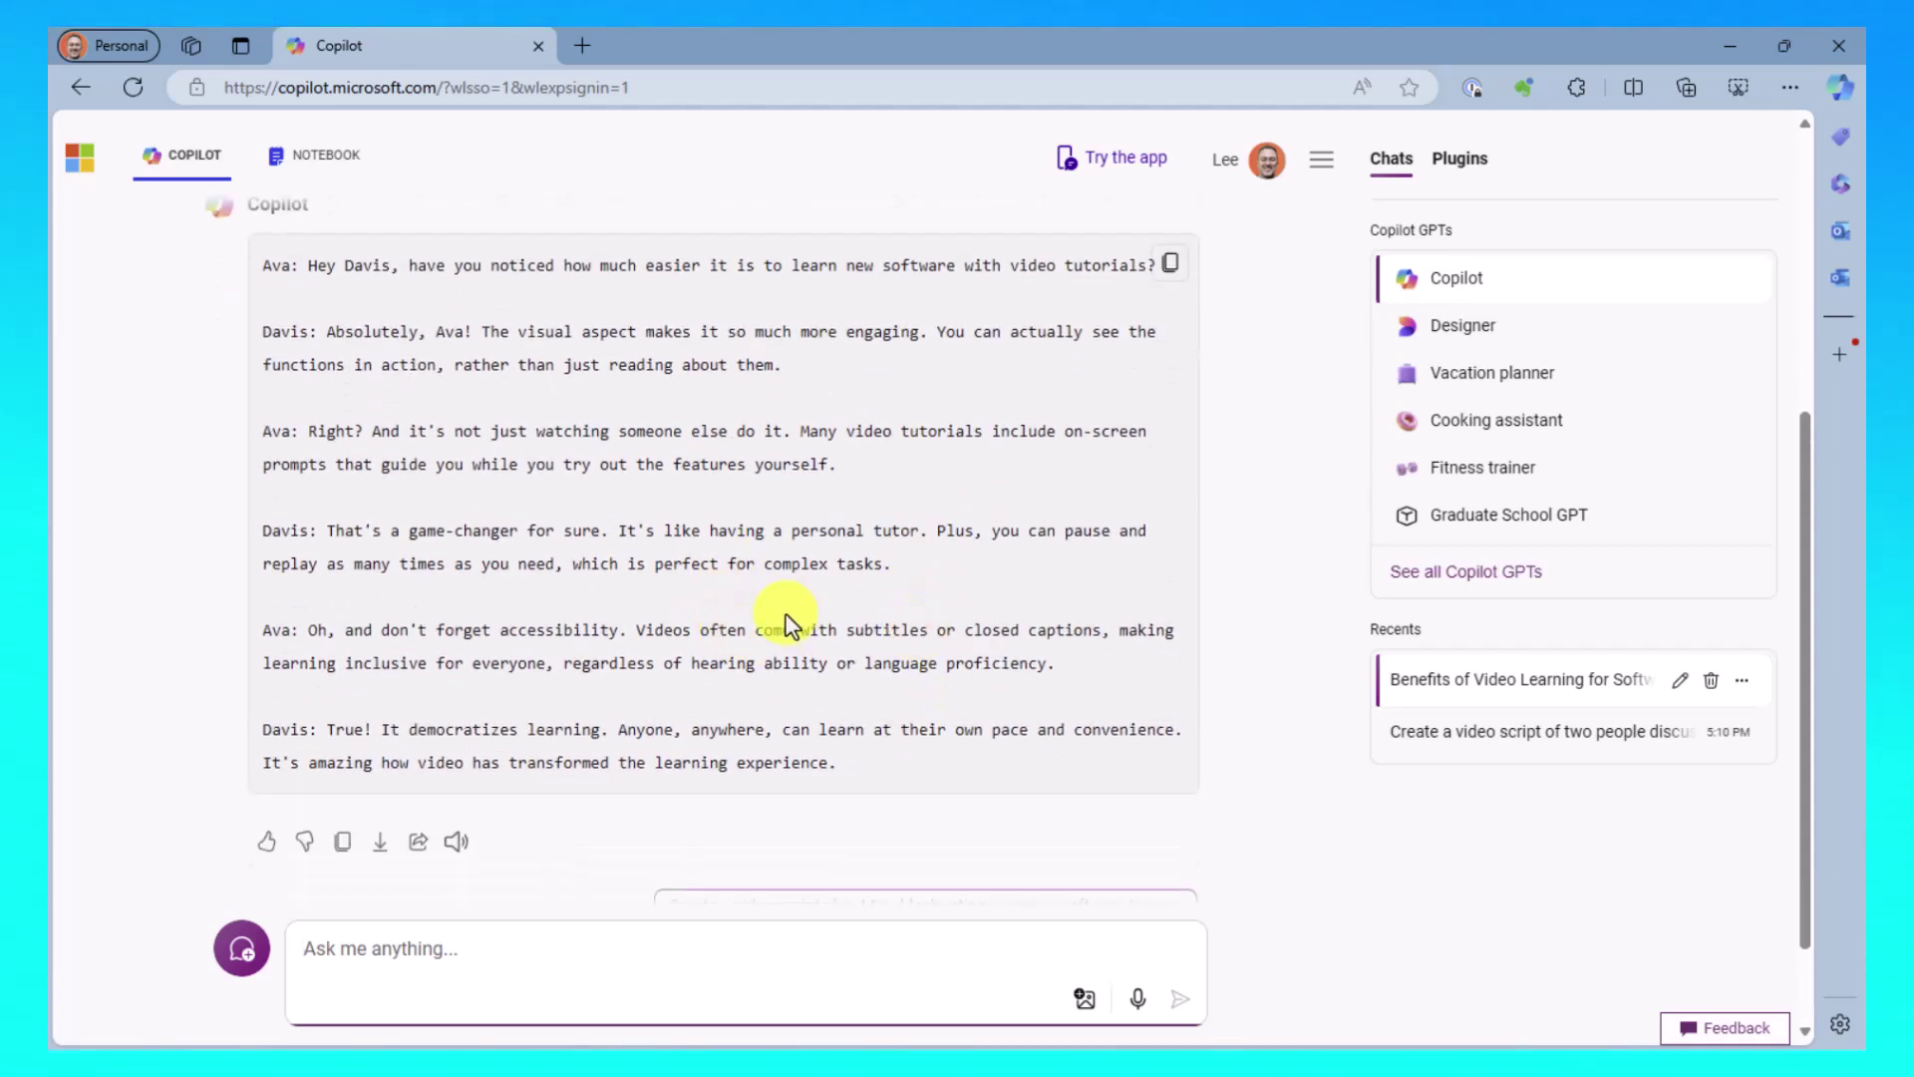
{"action": "left_click", "coordinate": [344, 842]}
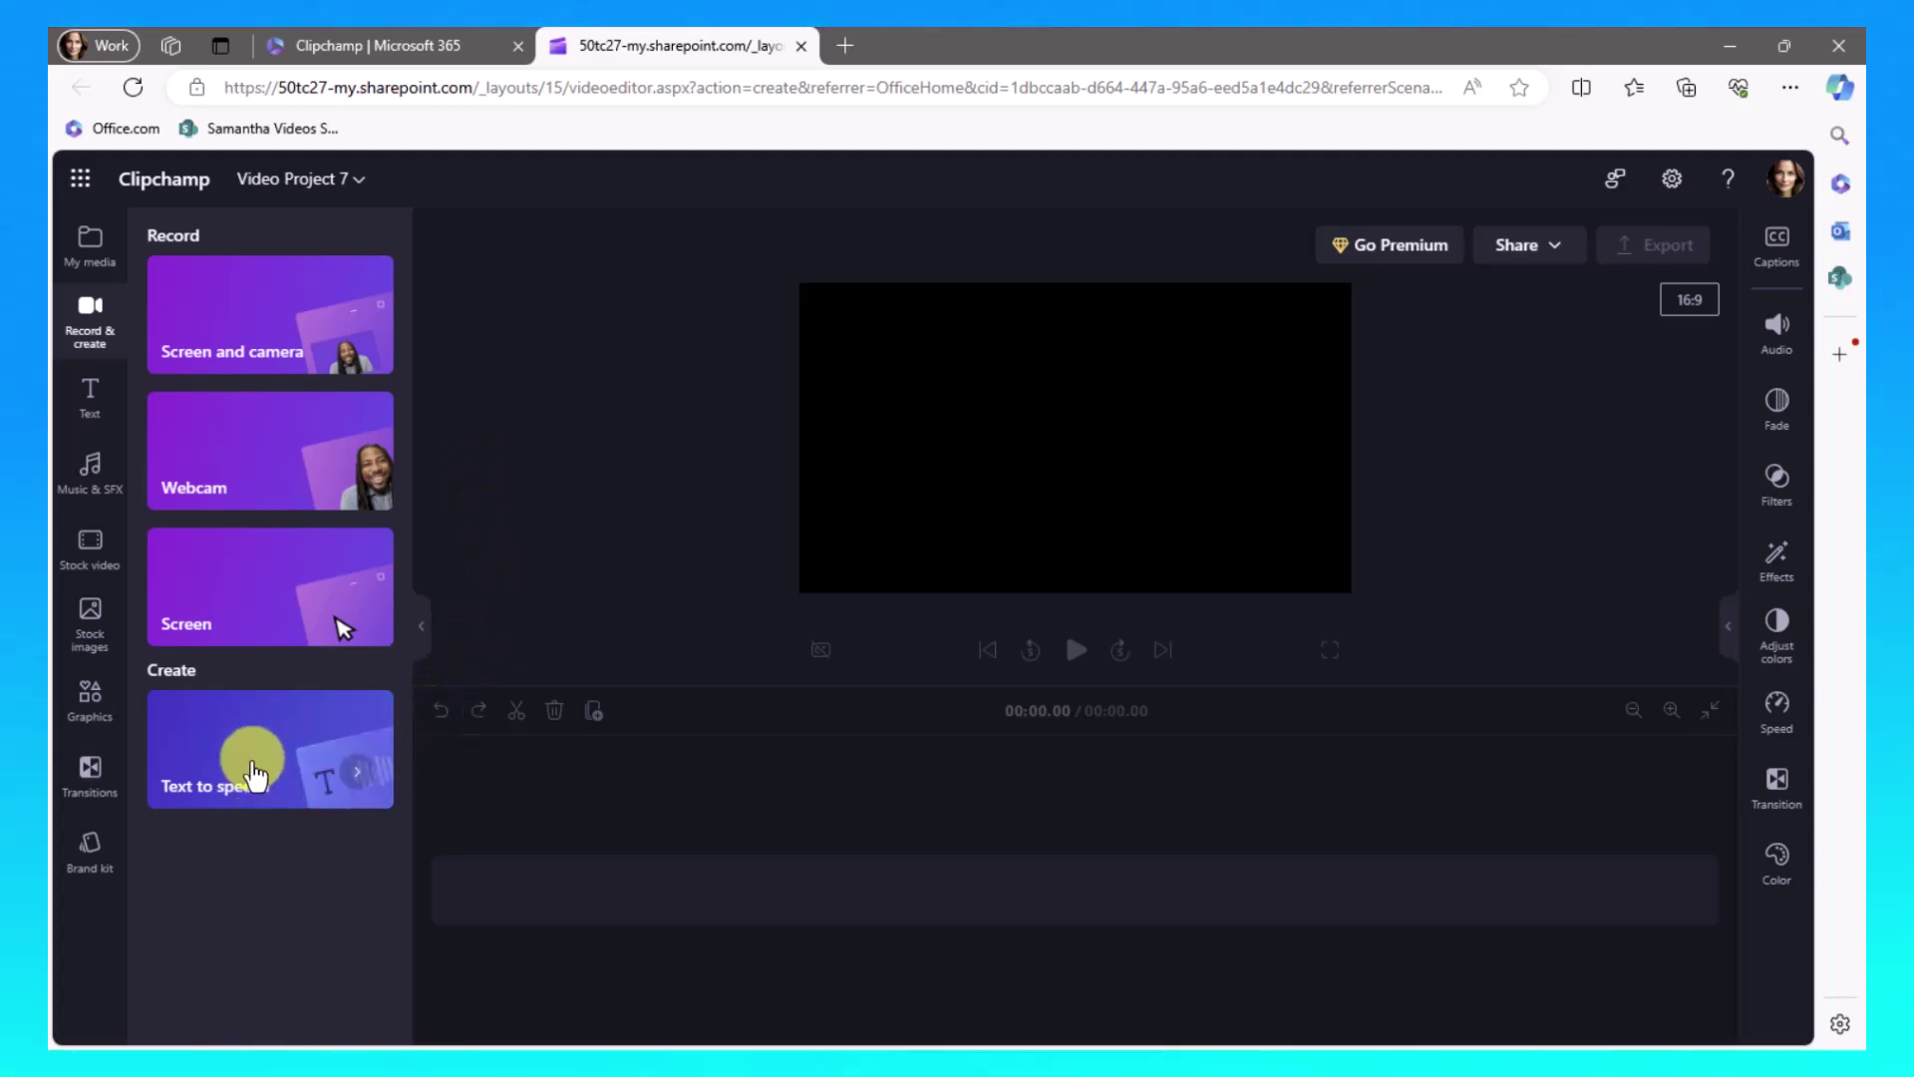
Step: Add a text-to-speech clip and paste the copied script into its Text box
{"action": "left_click", "coordinate": [257, 731]}
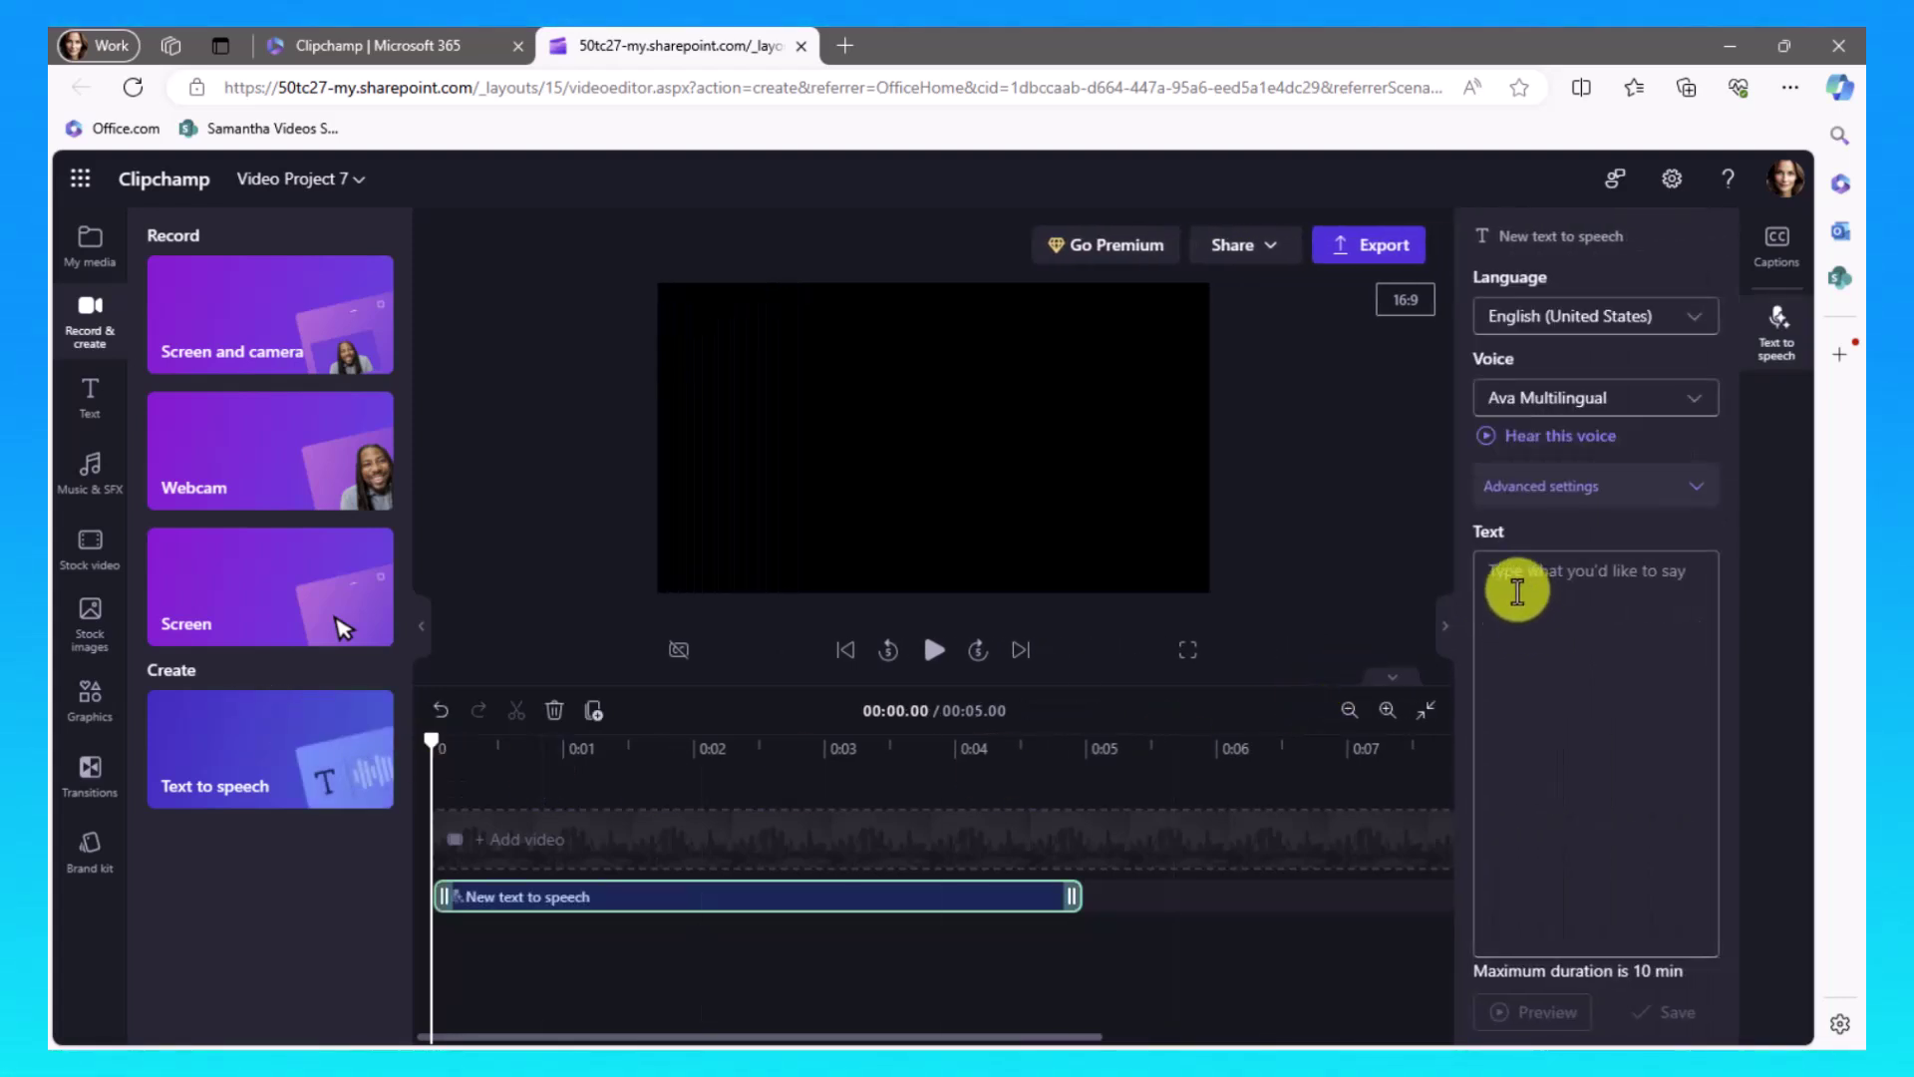
{"action": "right_click", "coordinate": [1516, 591]}
{"action": "left_click", "coordinate": [1575, 814]}
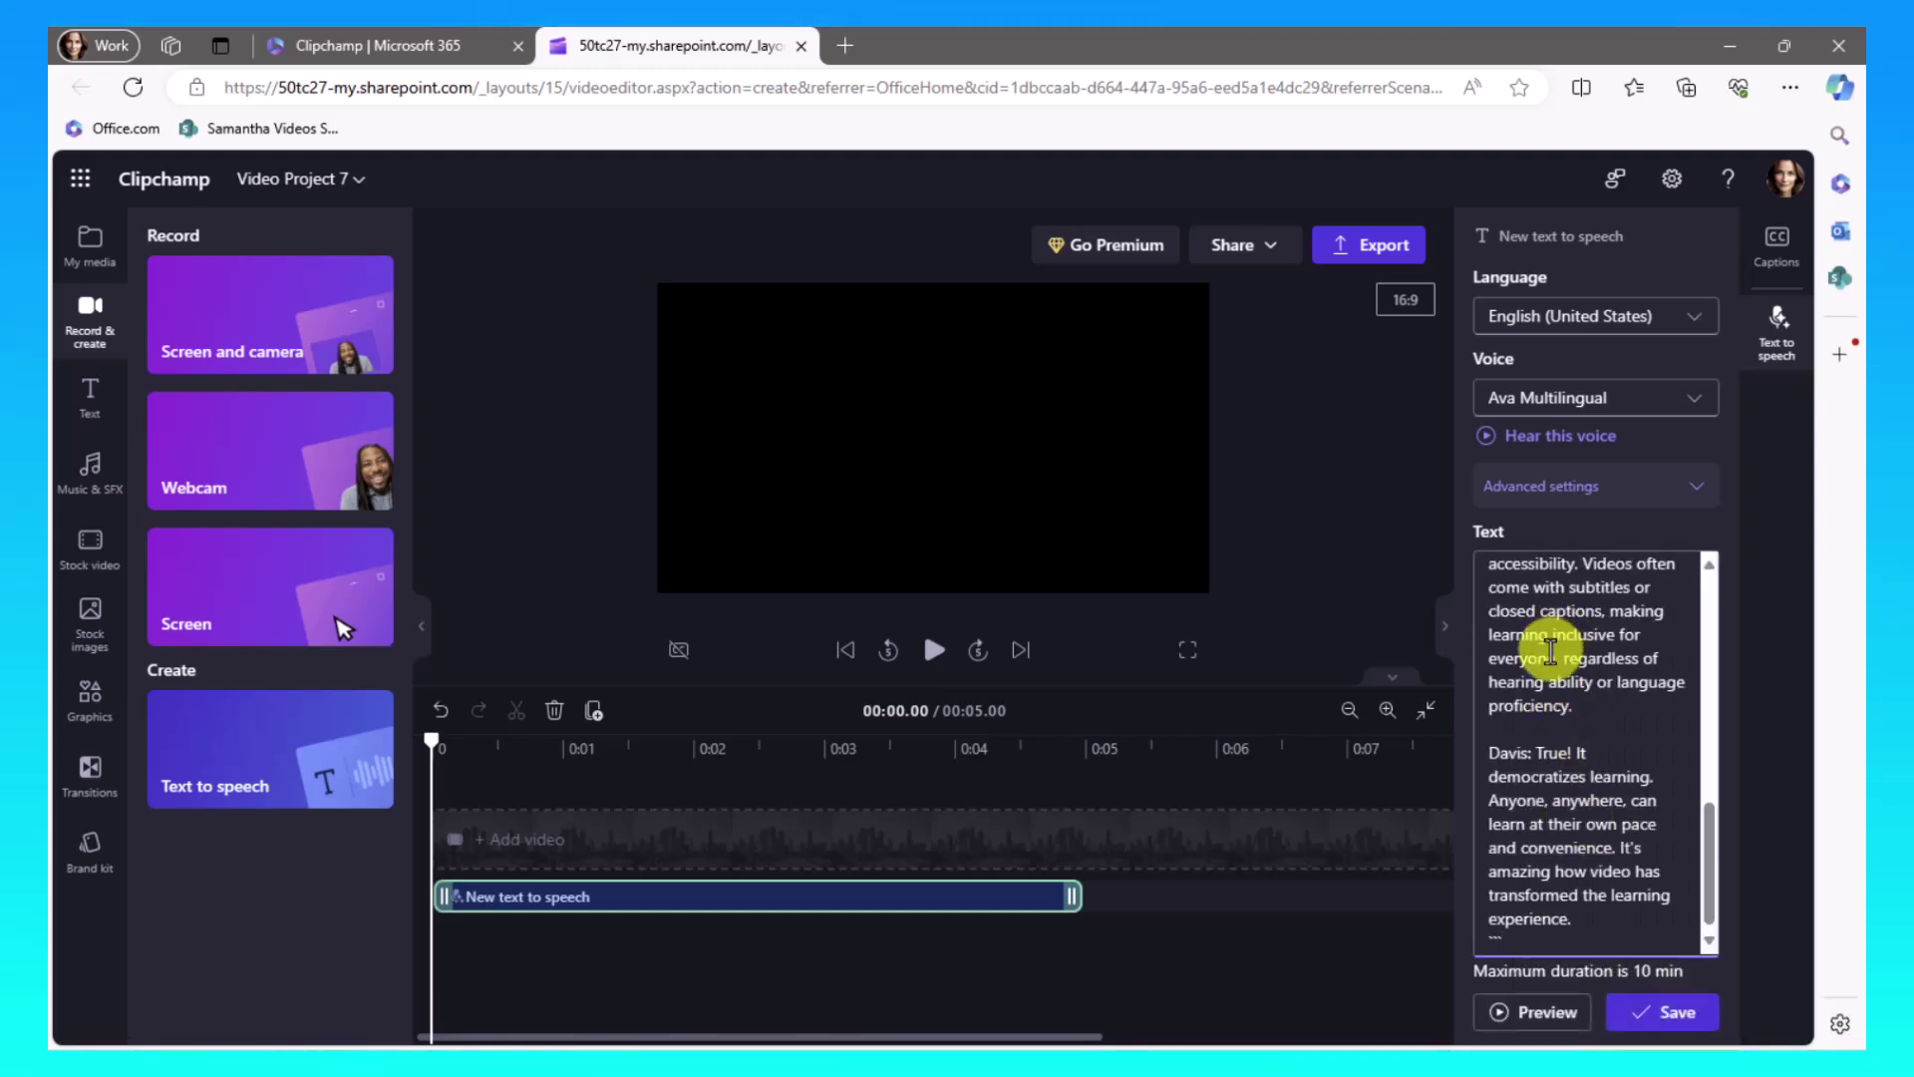
{"action": "double_click", "coordinate": [1535, 660]}
{"action": "scroll", "coordinate": [1526, 735], "scroll_direction": "up", "scroll_amount": 6}
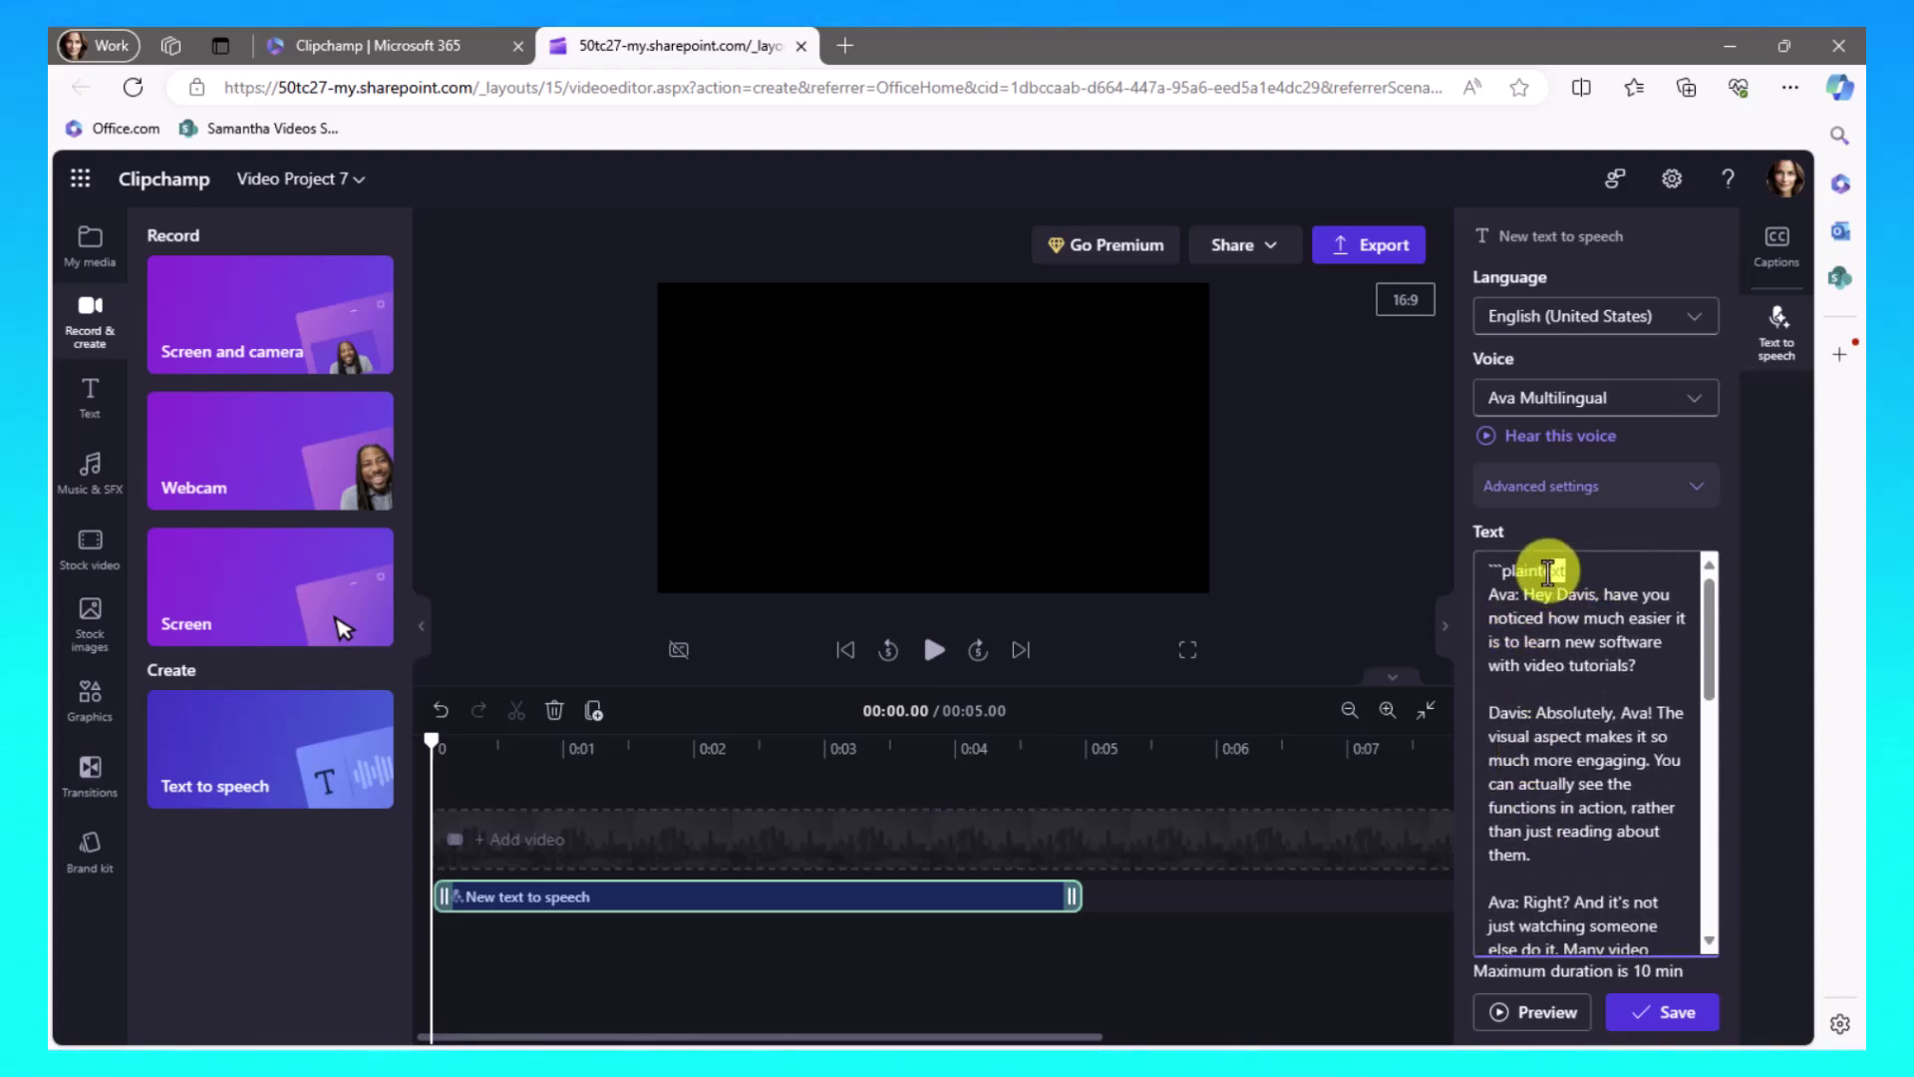
Step: Delete the stray 'plaintext' word and the first 'Ava:', 'Davis:', 'Ava:' labels
{"action": "double_click", "coordinate": [1559, 570]}
{"action": "key", "text": "BackSpace"}
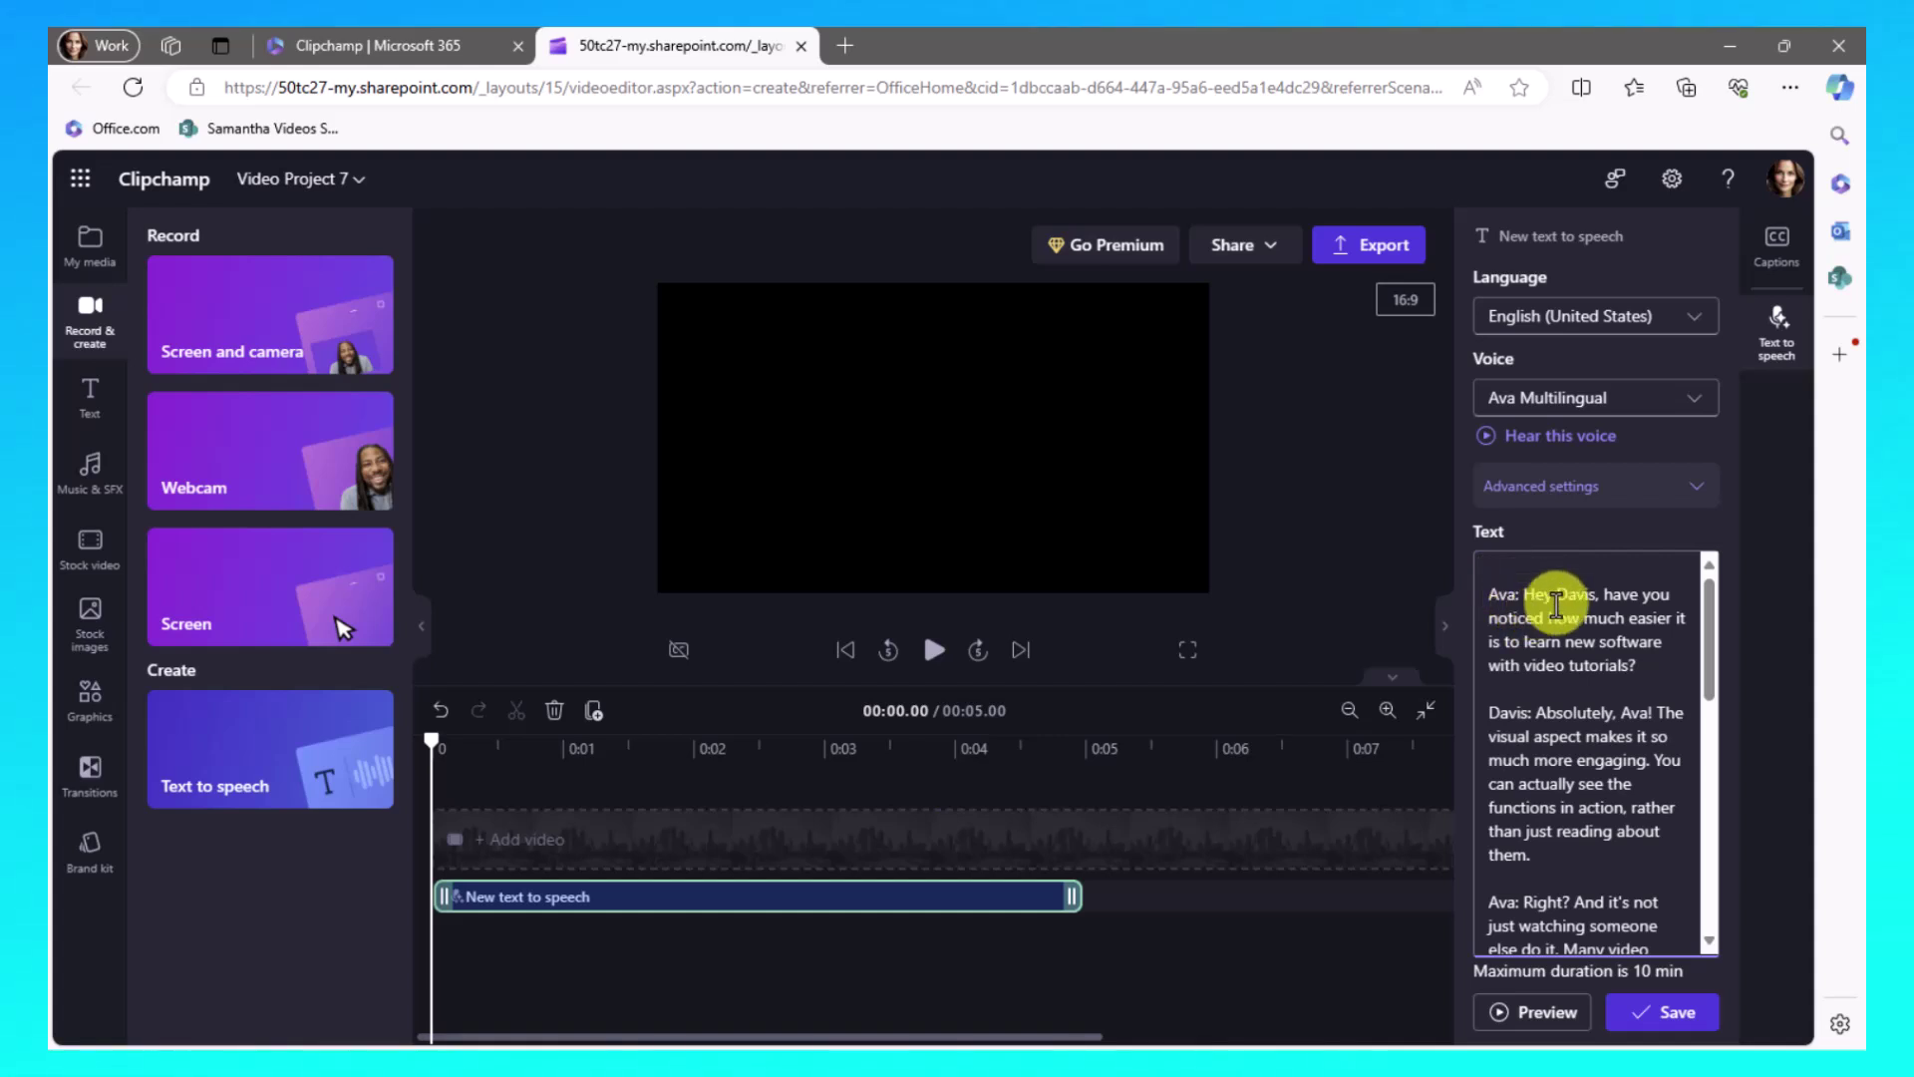
{"action": "left_click_drag", "start_coordinate": [1486, 595], "coordinate": [1522, 595]}
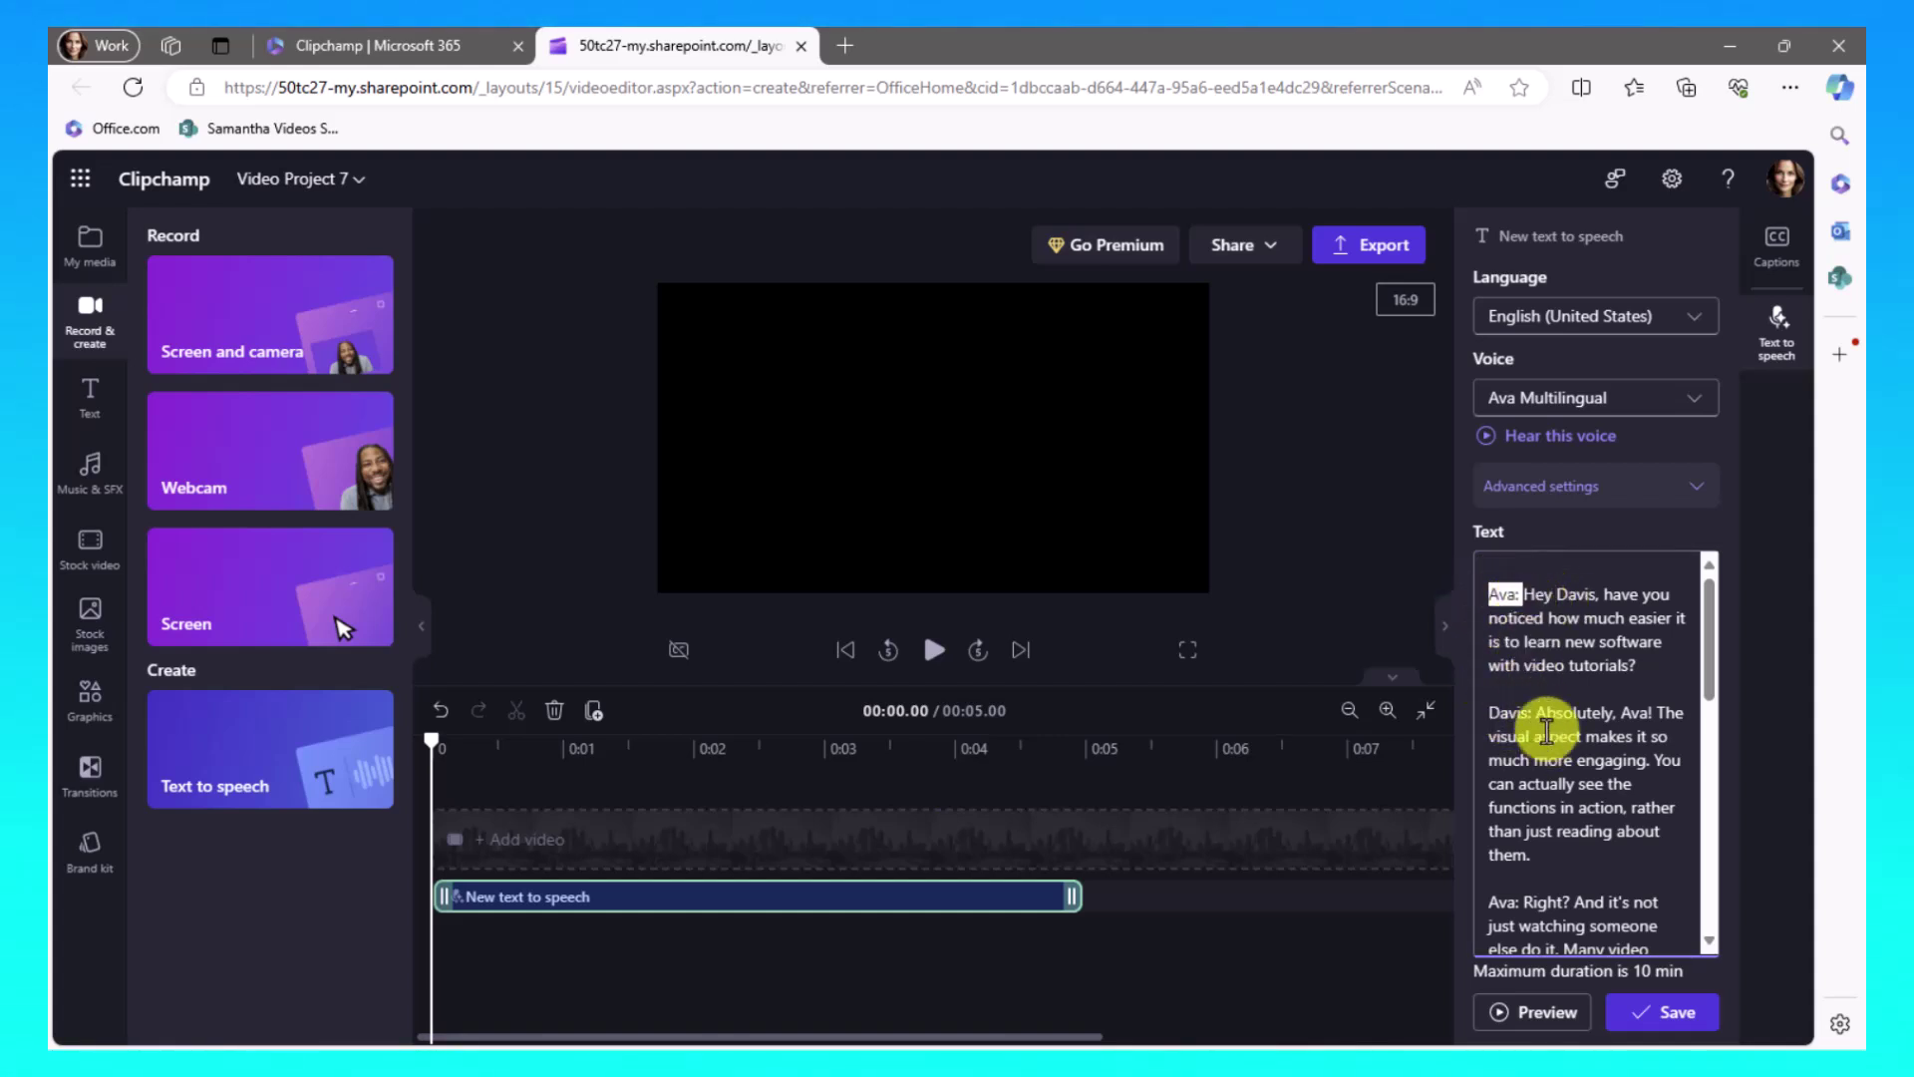
{"action": "key", "text": "BackSpace"}
{"action": "left_click_drag", "start_coordinate": [1488, 712], "coordinate": [1533, 712]}
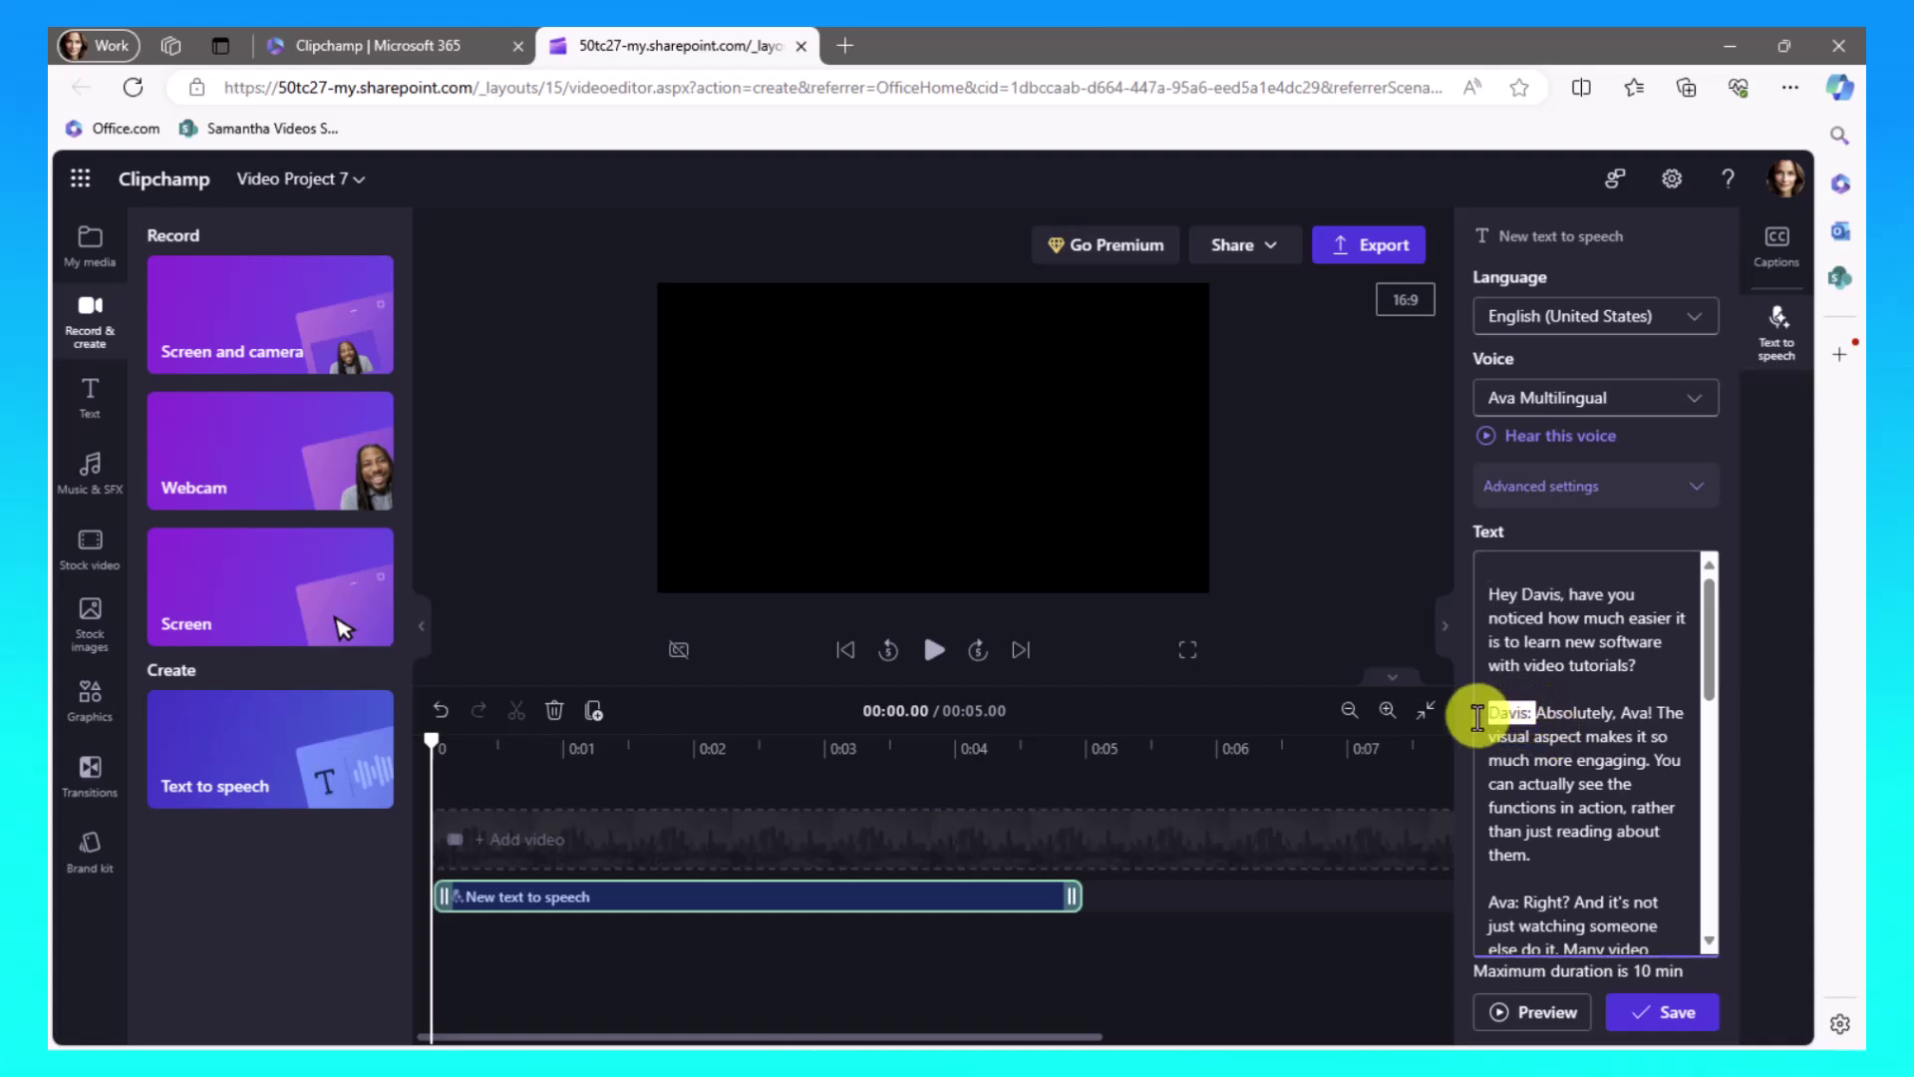
{"action": "key", "text": "BackSpace"}
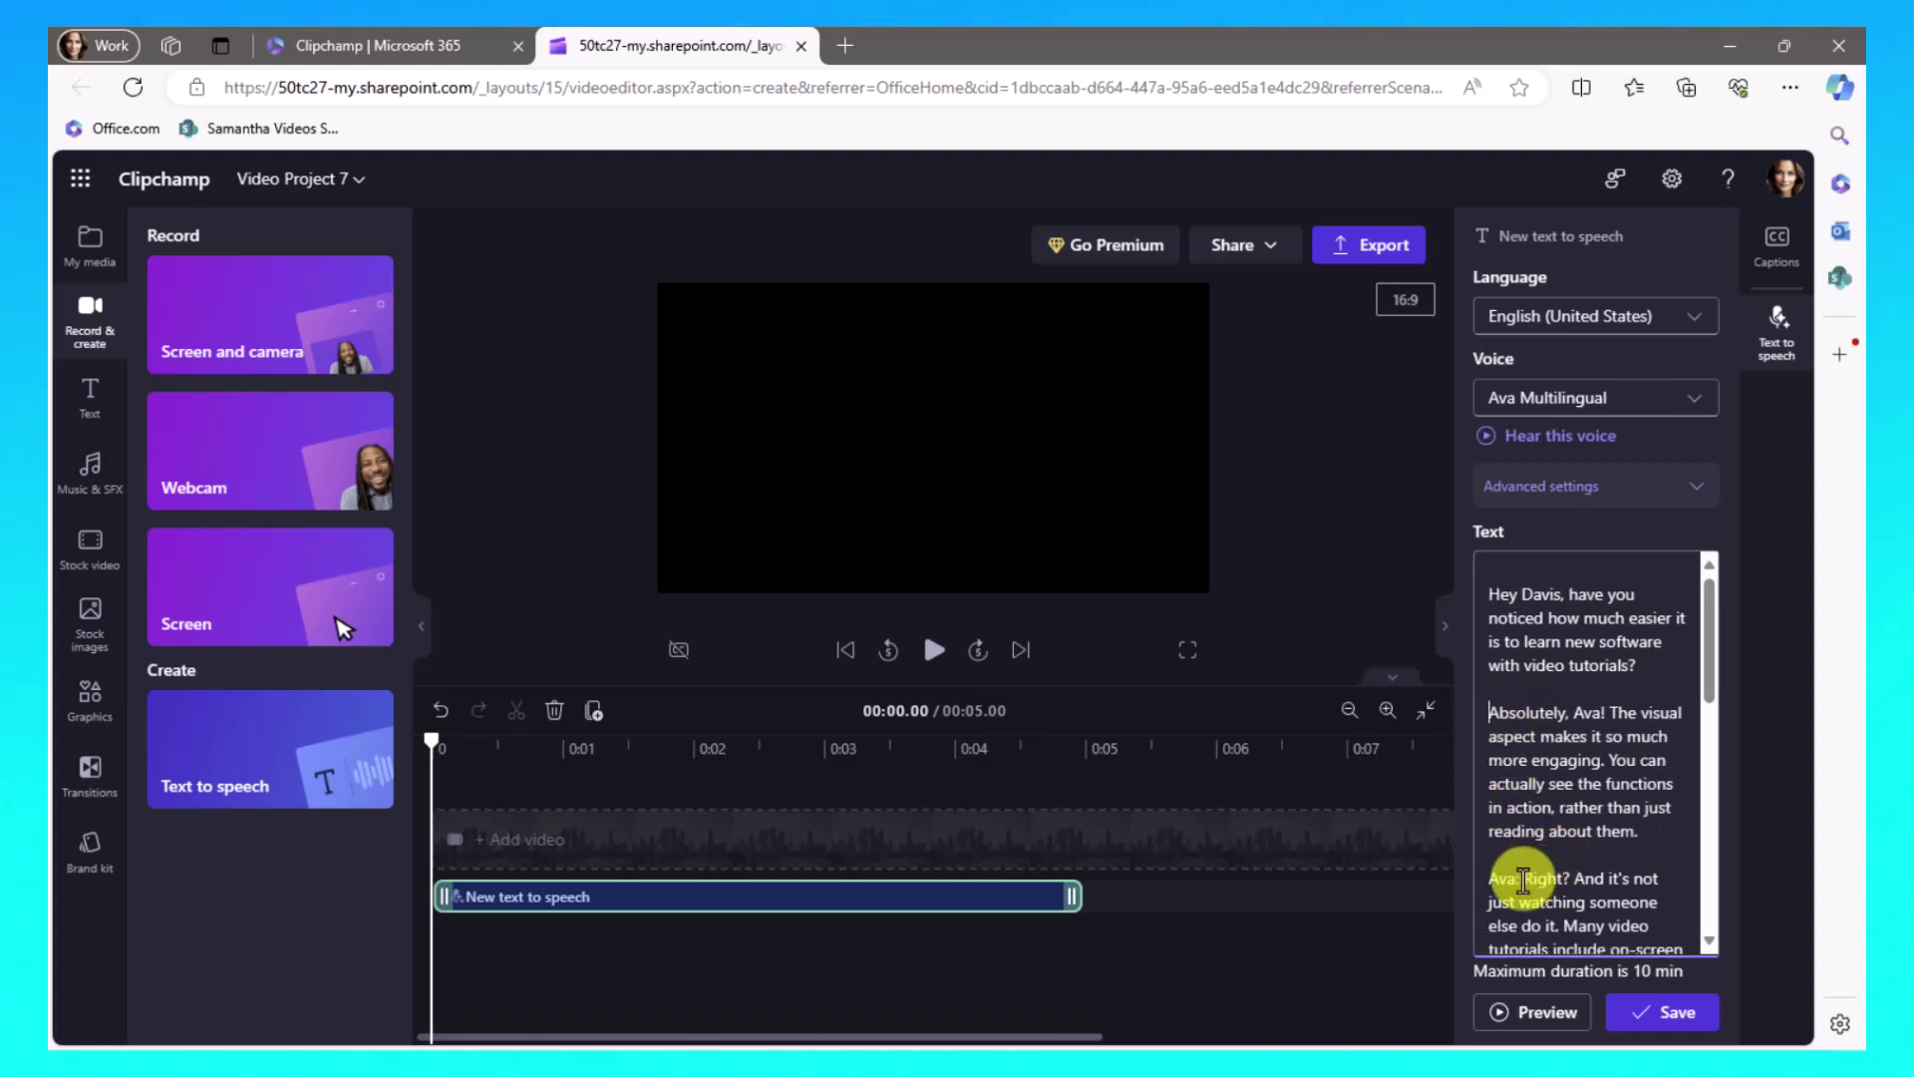
{"action": "left_click_drag", "start_coordinate": [1525, 879], "coordinate": [1489, 879]}
{"action": "key", "text": "BackSpace"}
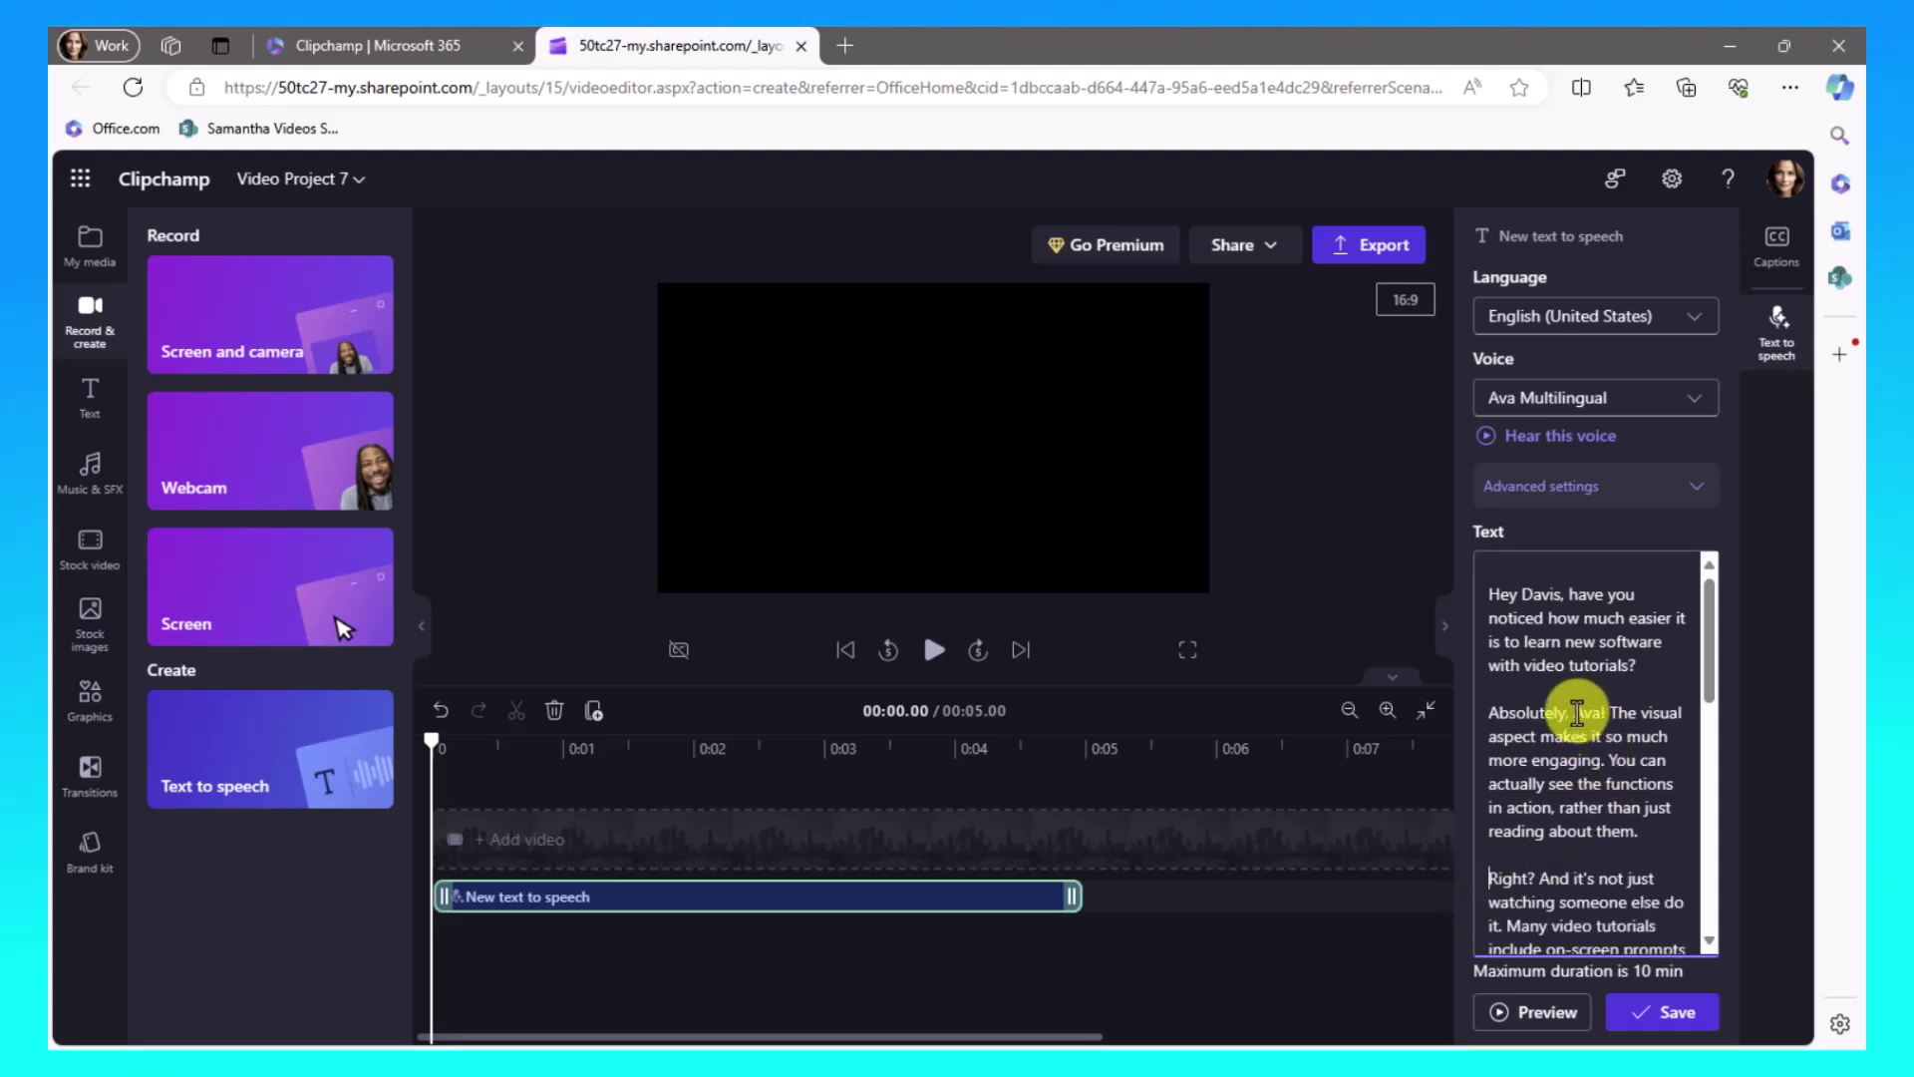
{"action": "scroll", "coordinate": [1572, 717], "scroll_direction": "down", "scroll_amount": 10}
{"action": "scroll", "coordinate": [1562, 814], "scroll_direction": "up", "scroll_amount": 10}
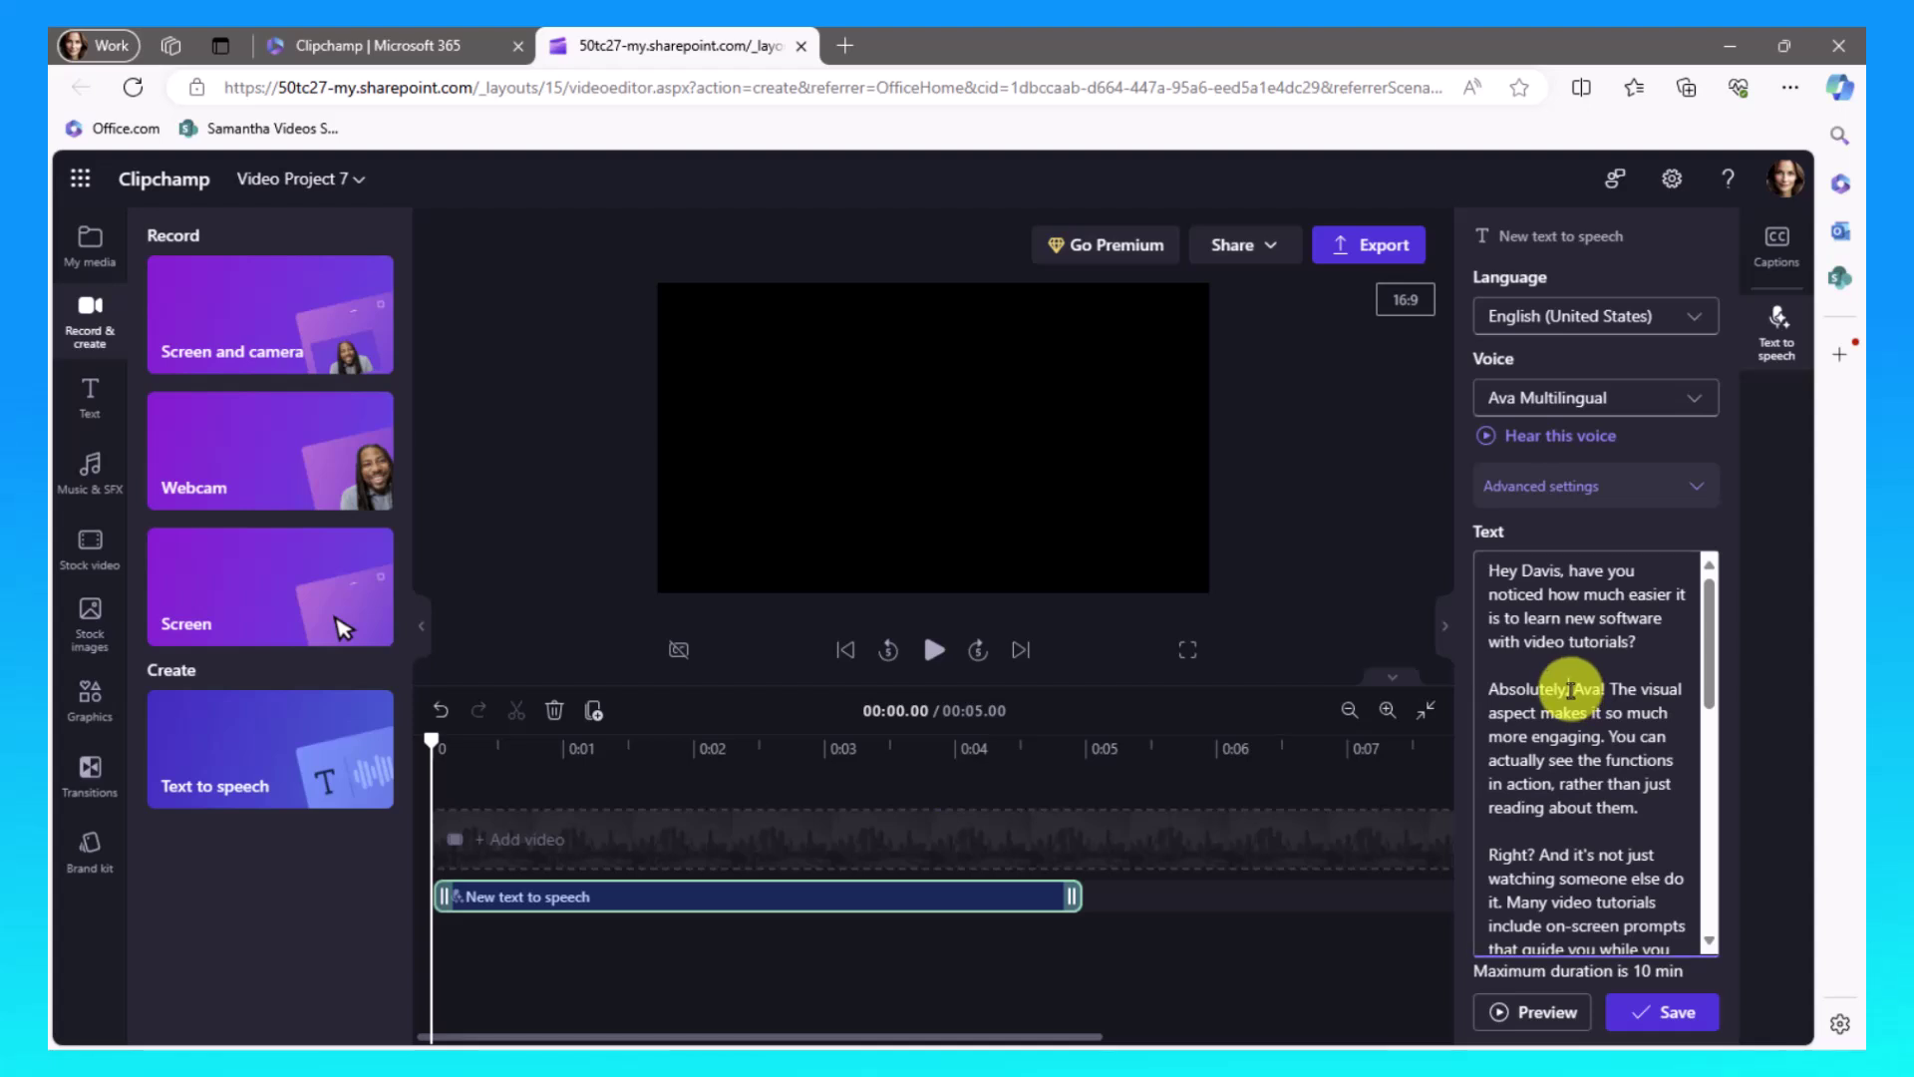
Step: Remove the commas after 'Absolutely' and 'Plus' in the speech text
{"action": "left_click", "coordinate": [1569, 688]}
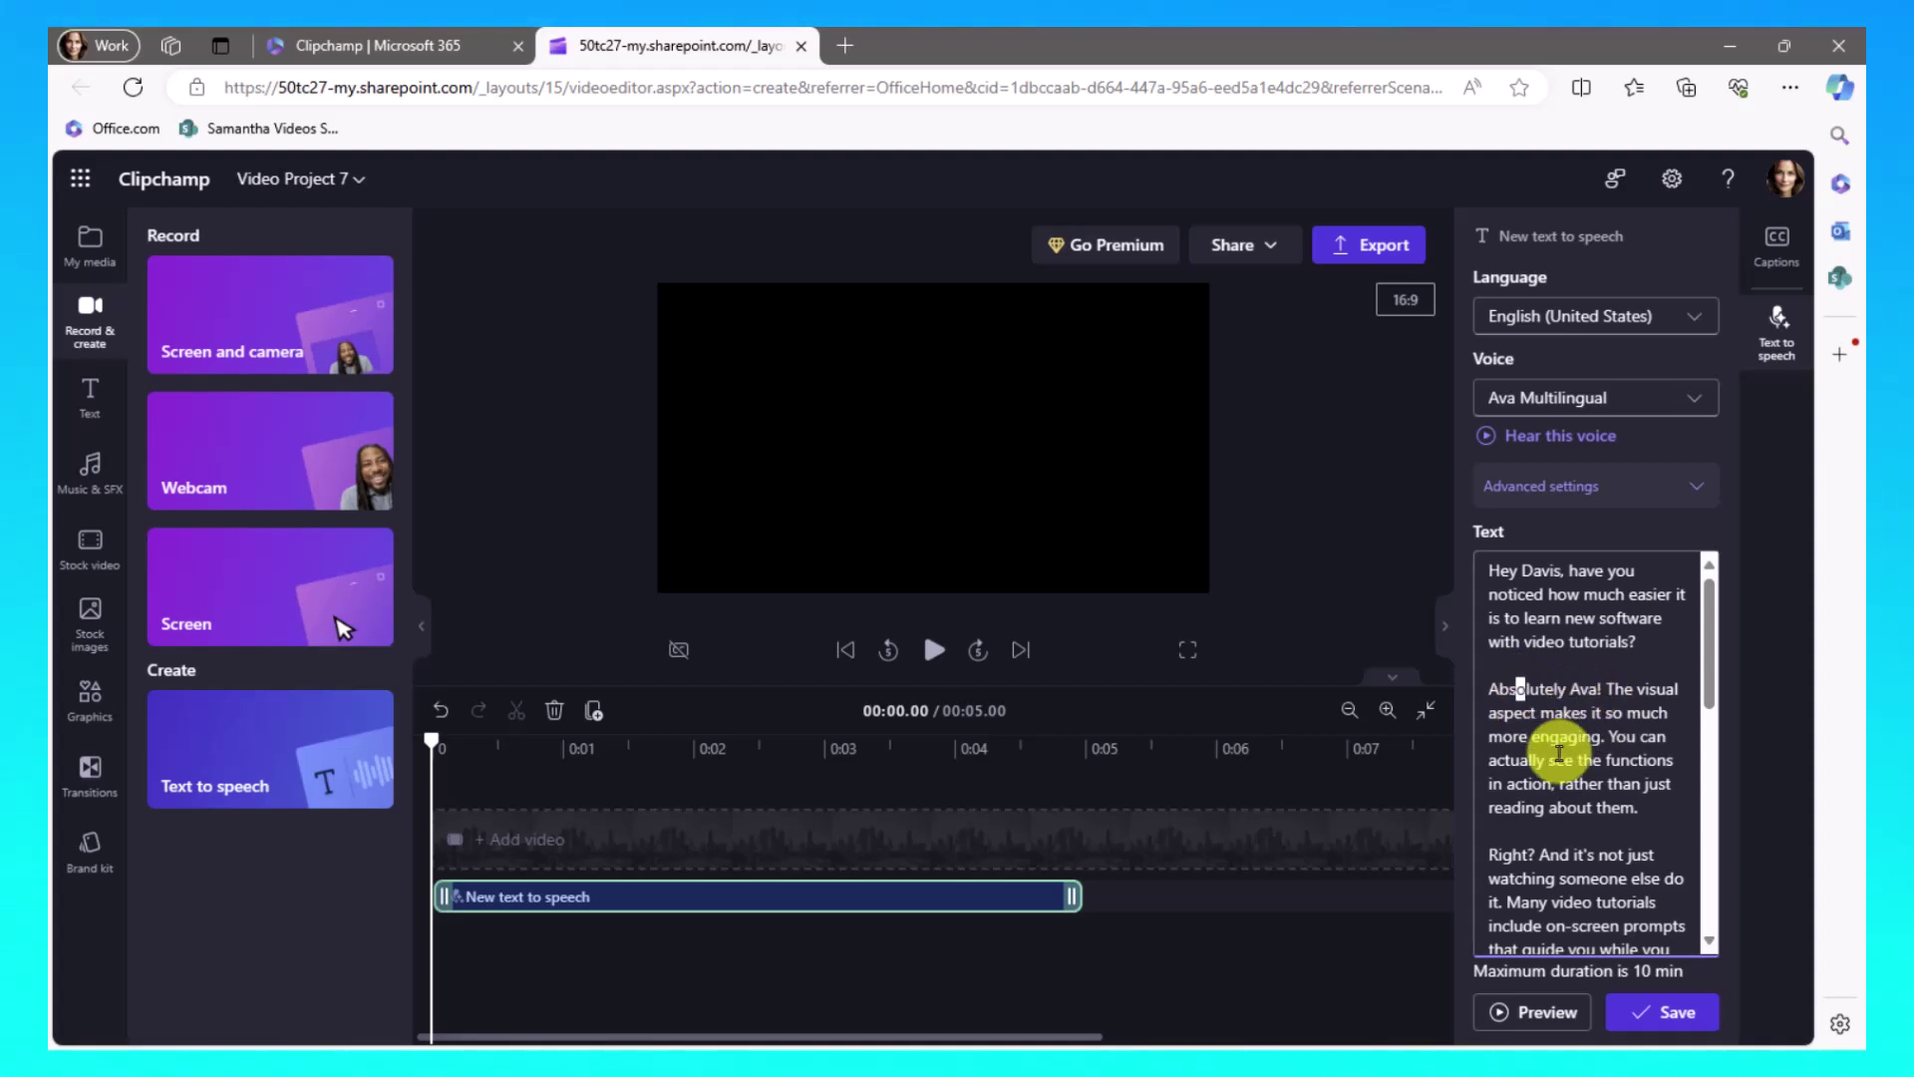
{"action": "scroll", "coordinate": [1535, 718], "scroll_direction": "down", "scroll_amount": 3}
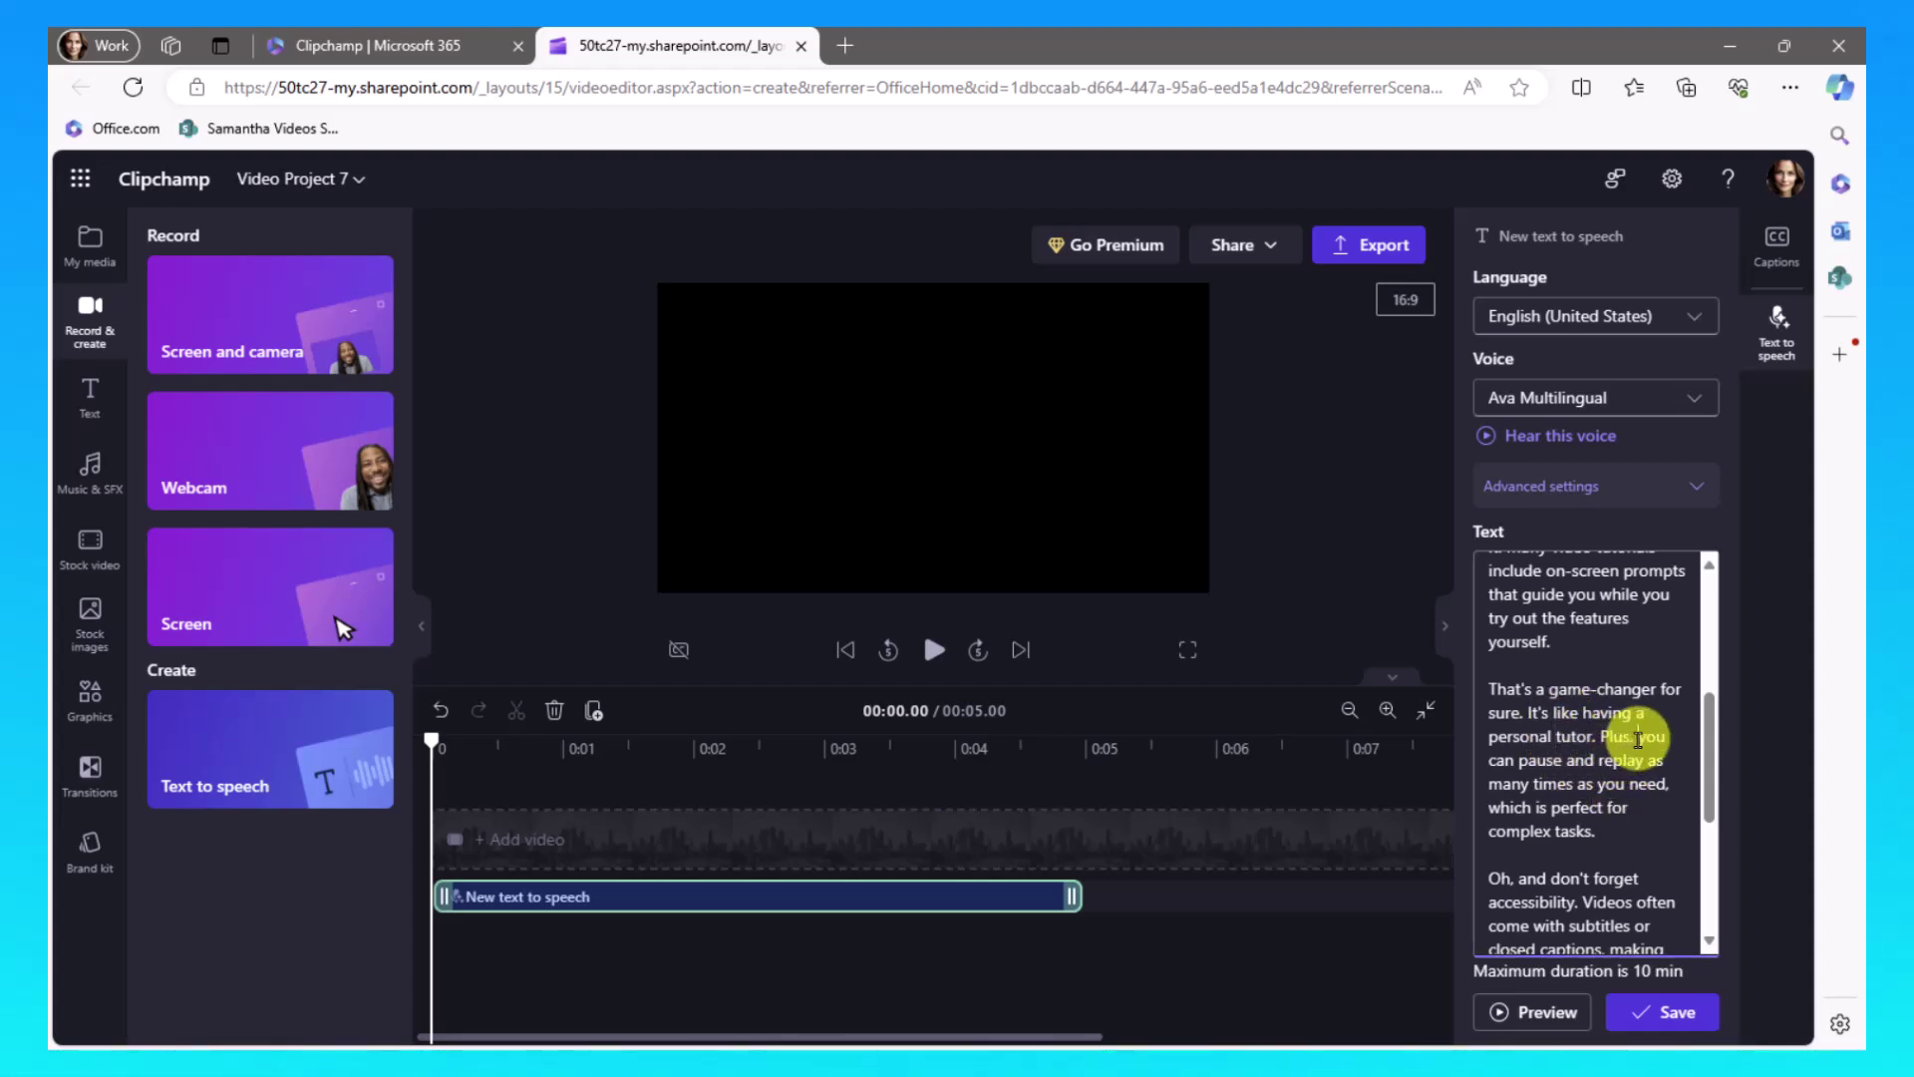
{"action": "left_click", "coordinate": [1633, 737]}
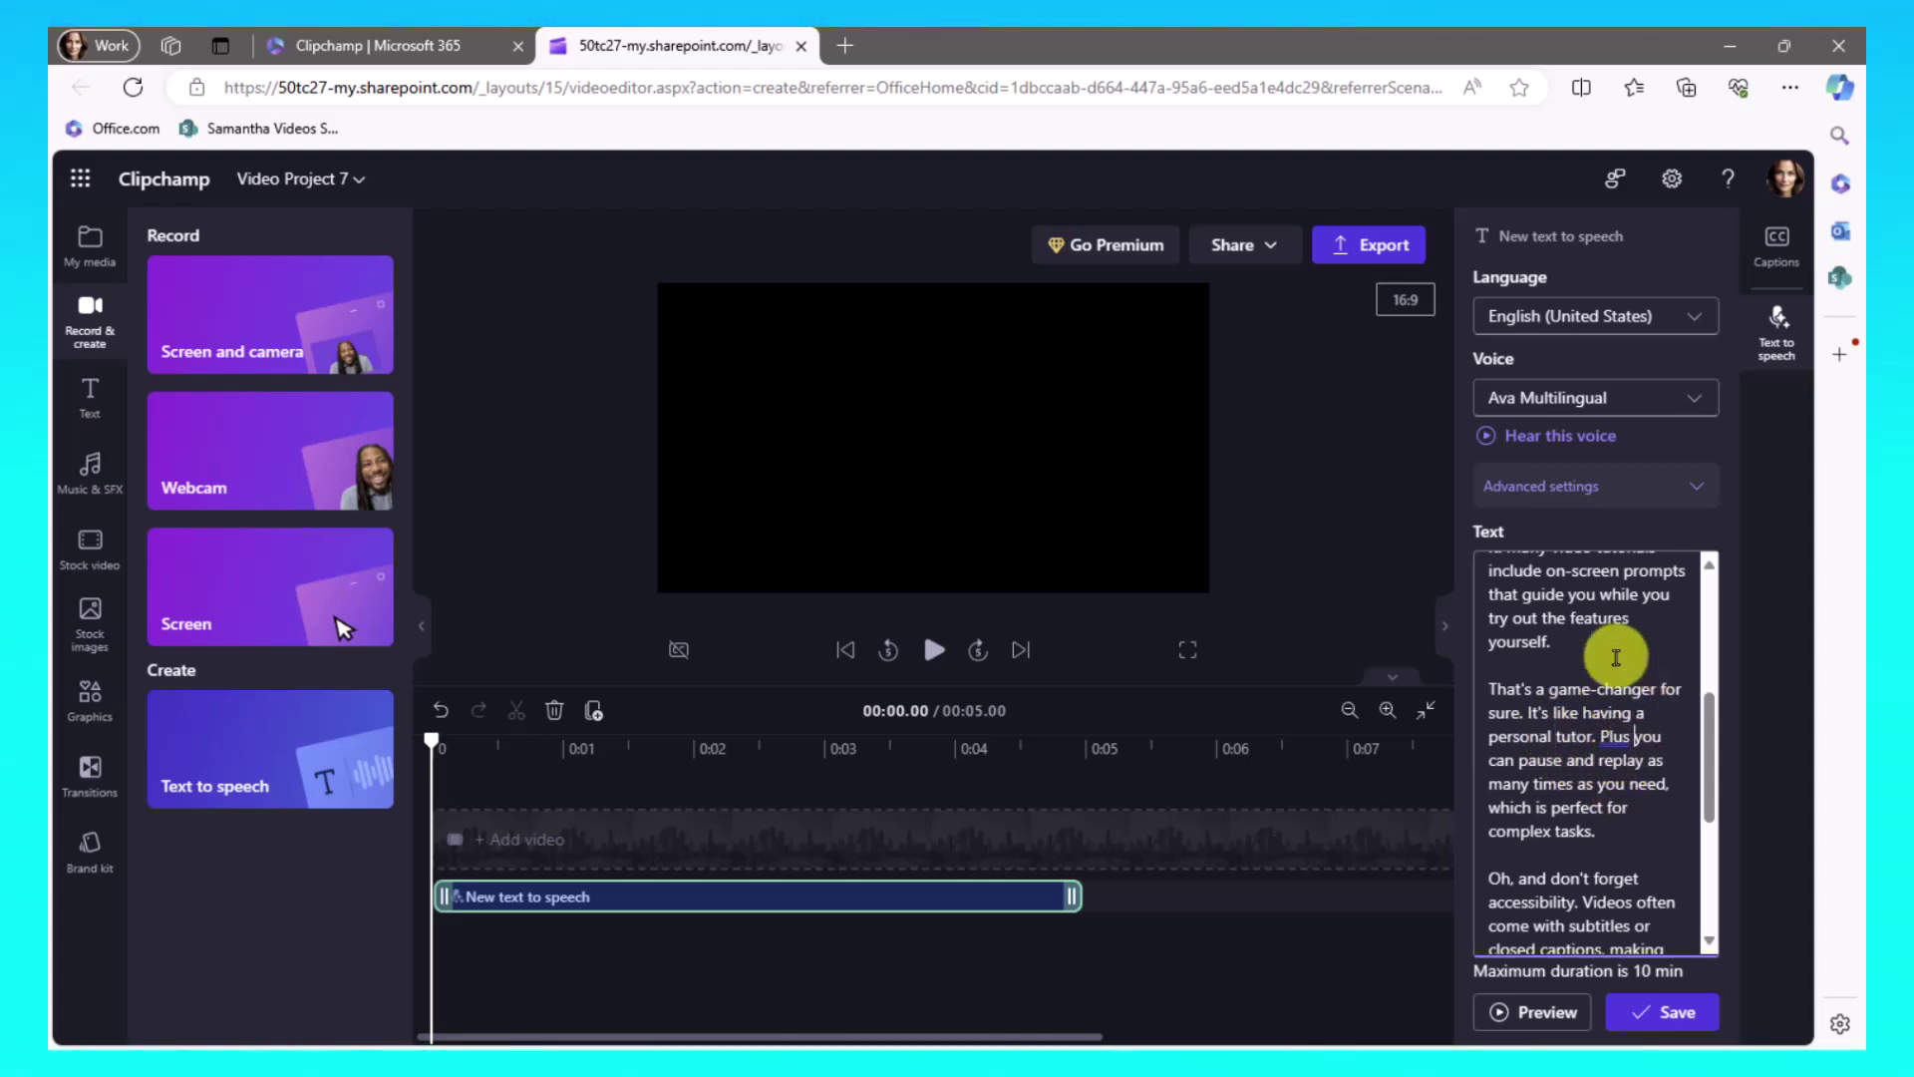
{"action": "scroll", "coordinate": [1591, 783], "scroll_direction": "down", "scroll_amount": 1}
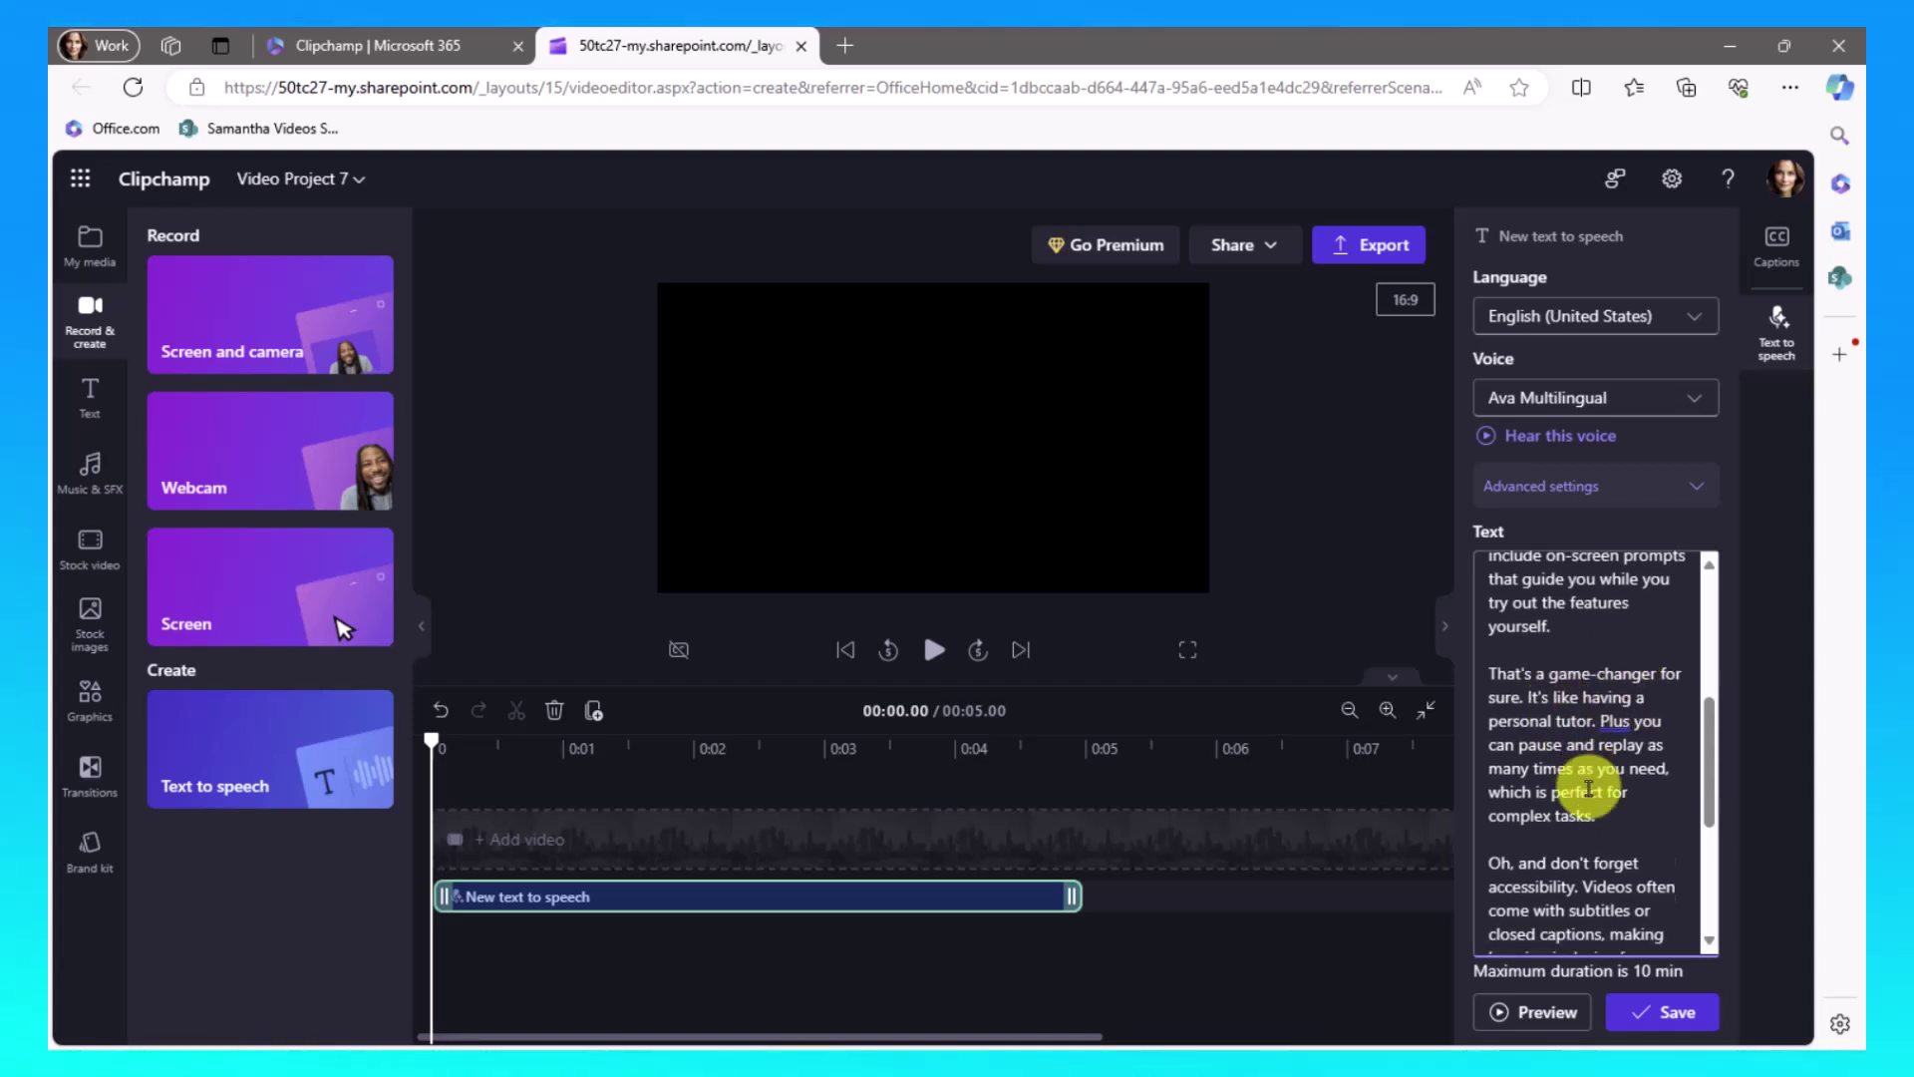
{"action": "scroll", "coordinate": [1588, 787], "scroll_direction": "down", "scroll_amount": 3}
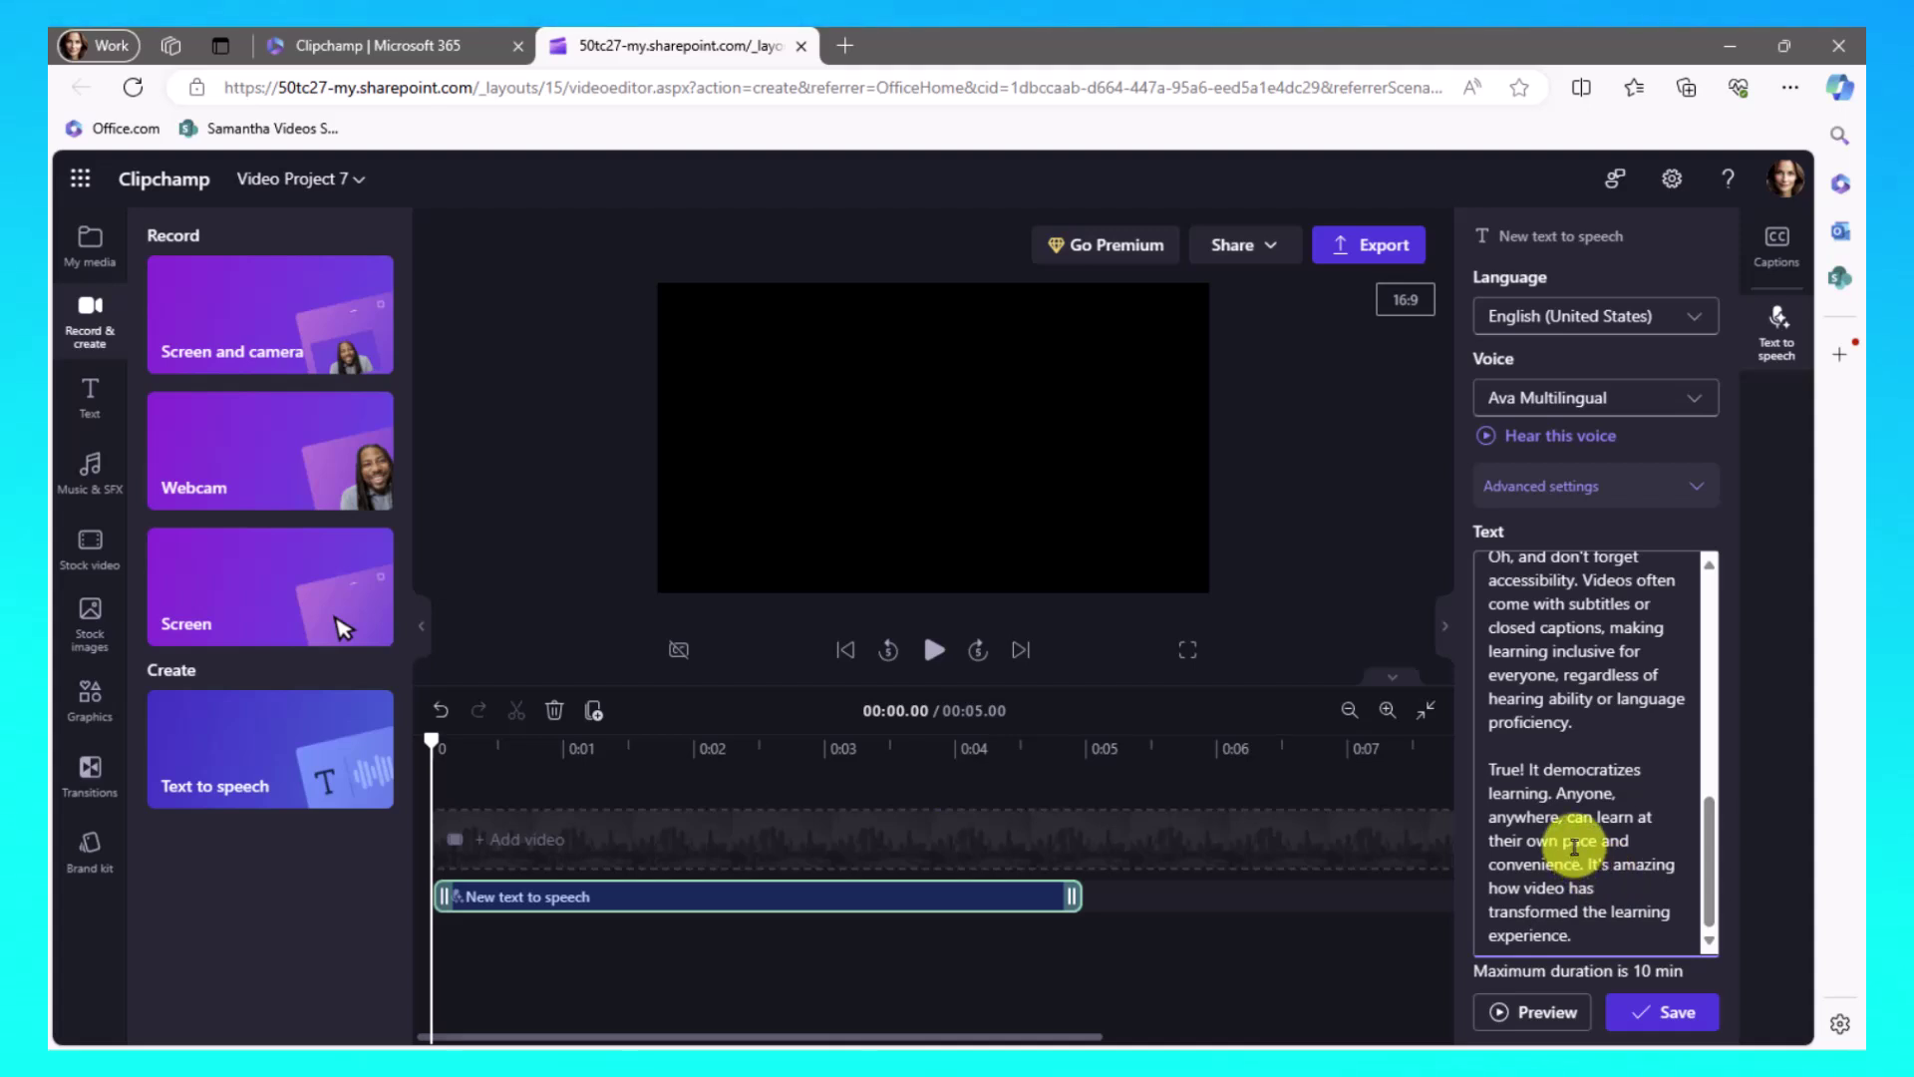
{"action": "left_click_drag", "start_coordinate": [1708, 859], "coordinate": [1706, 650]}
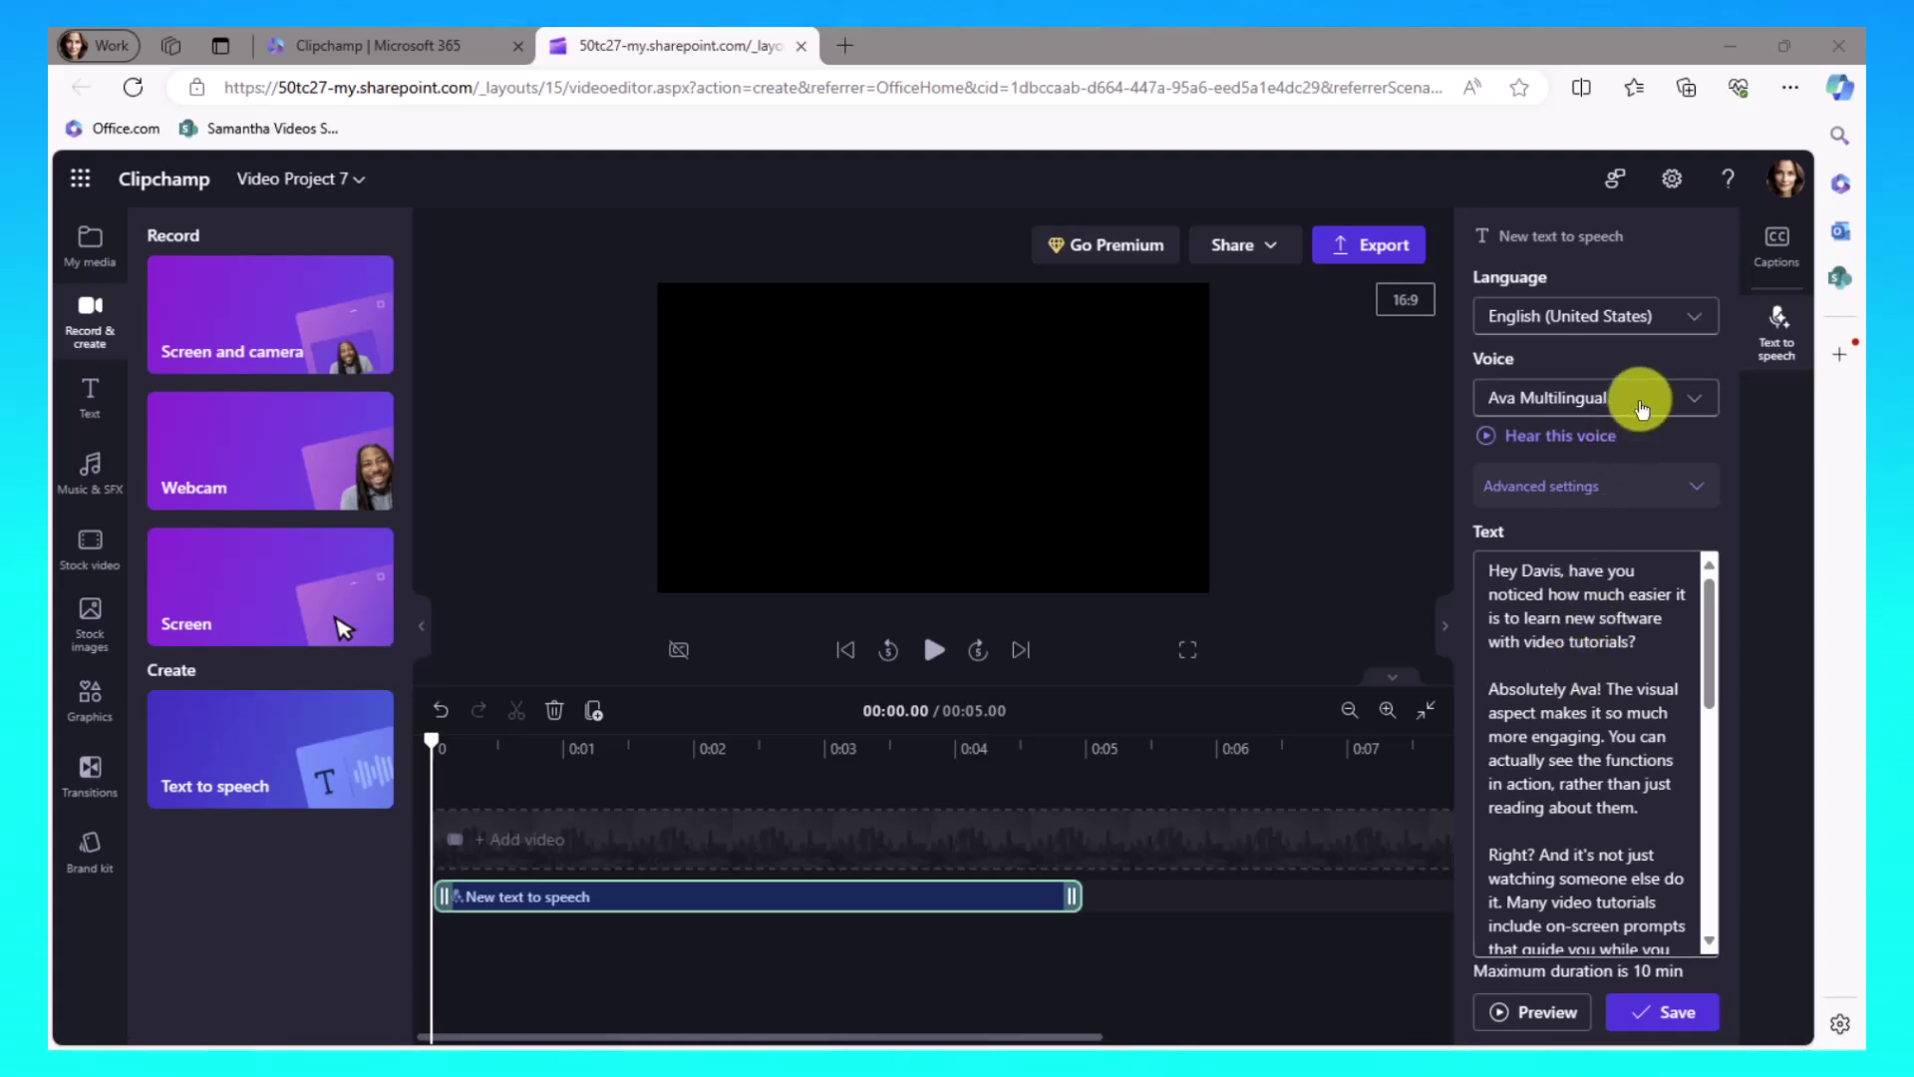
Step: Change the voice to Ava under English (United States)
{"action": "left_click", "coordinate": [1702, 403]}
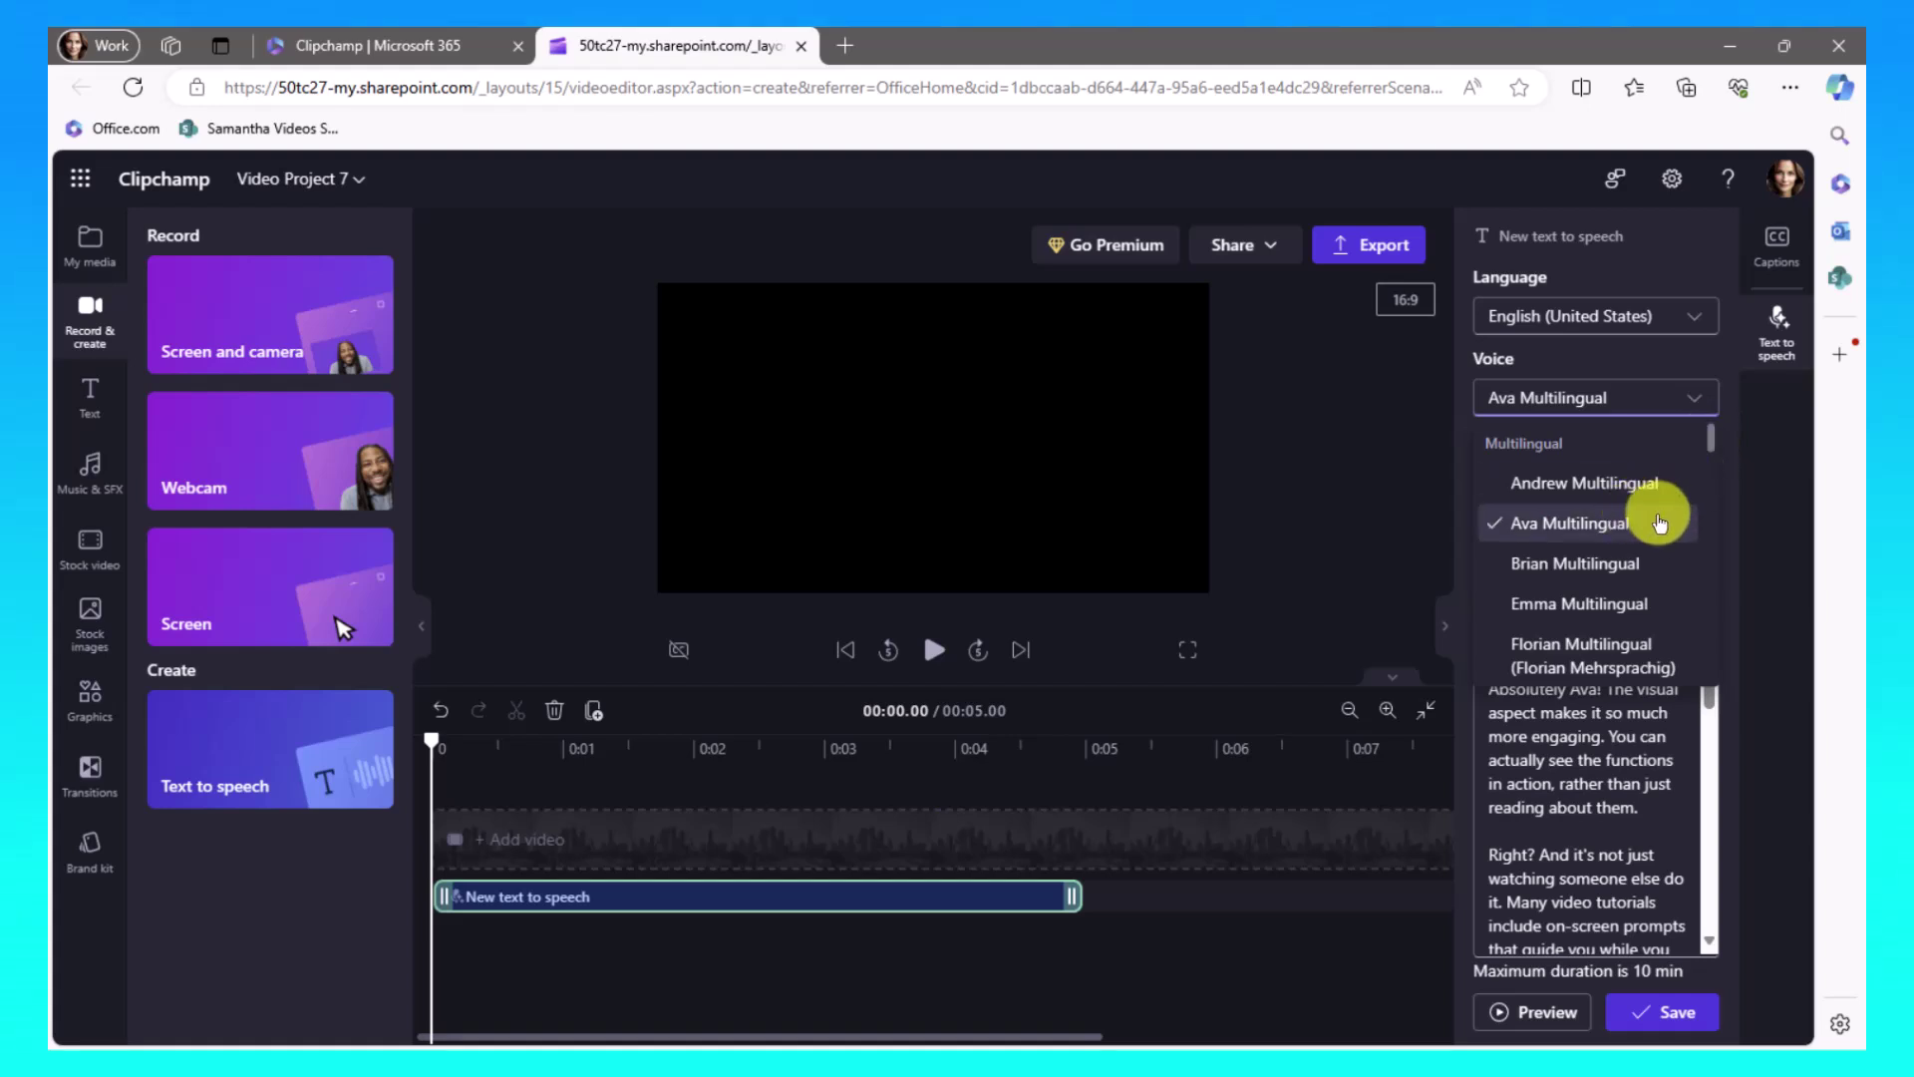
{"action": "left_click_drag", "start_coordinate": [1710, 436], "coordinate": [1710, 548]}
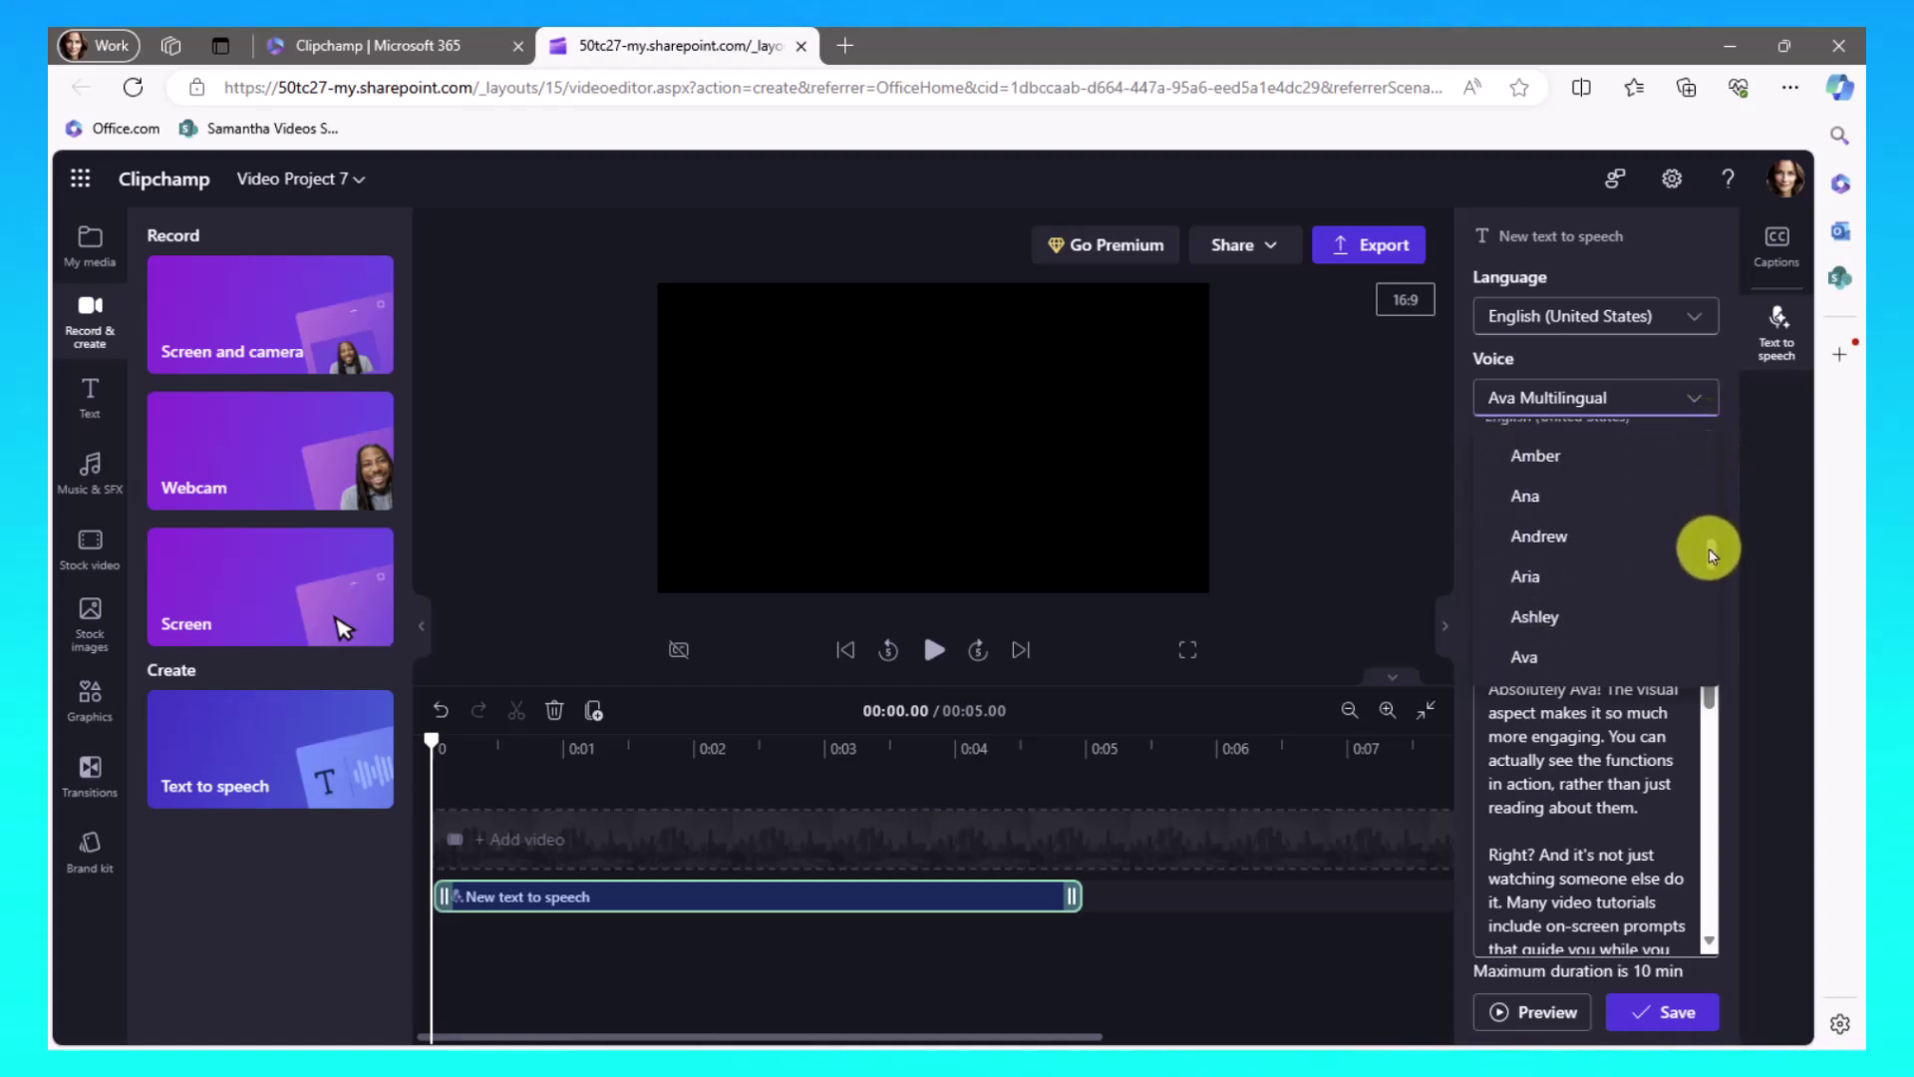
{"action": "scroll", "coordinate": [1711, 555], "scroll_direction": "down", "scroll_amount": 2}
{"action": "left_click", "coordinate": [1657, 601]}
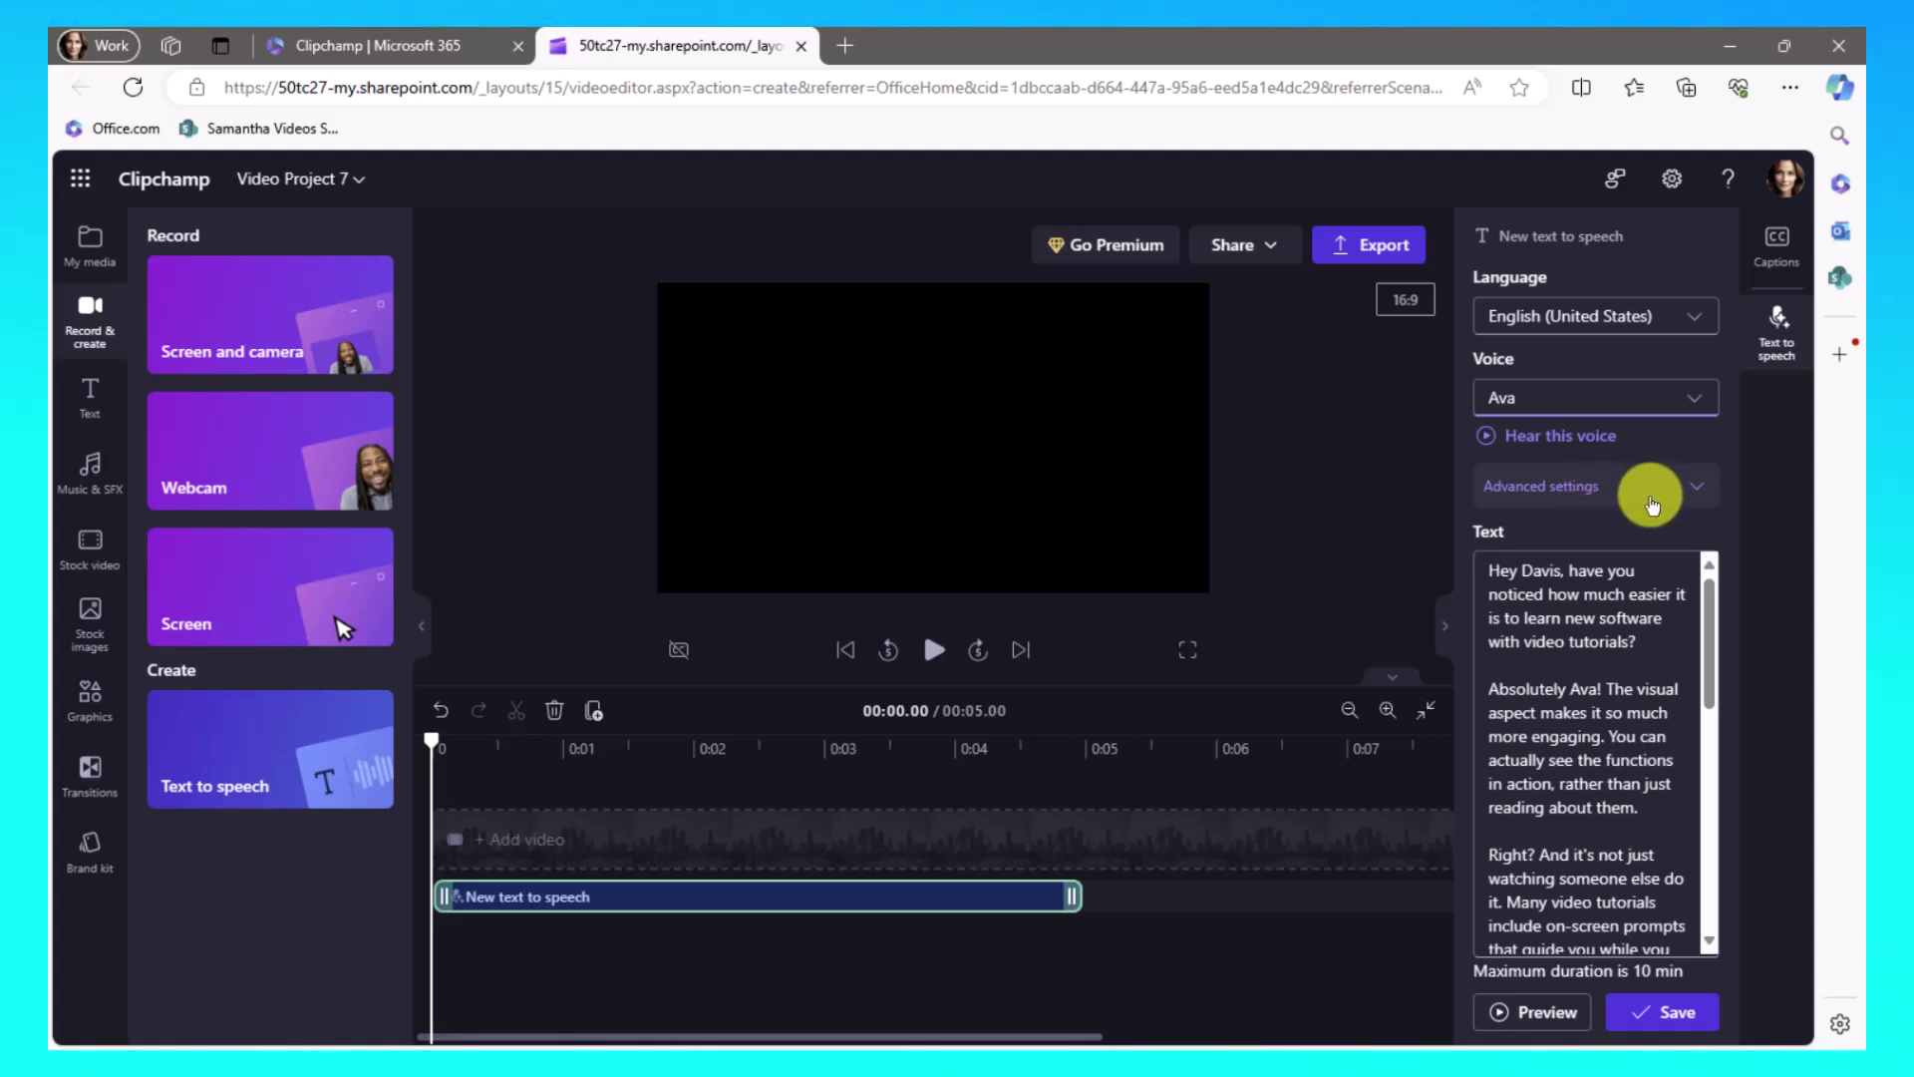
Step: Nudge the Pace slider in Advanced settings slightly above 1x
{"action": "left_click", "coordinate": [1698, 488]}
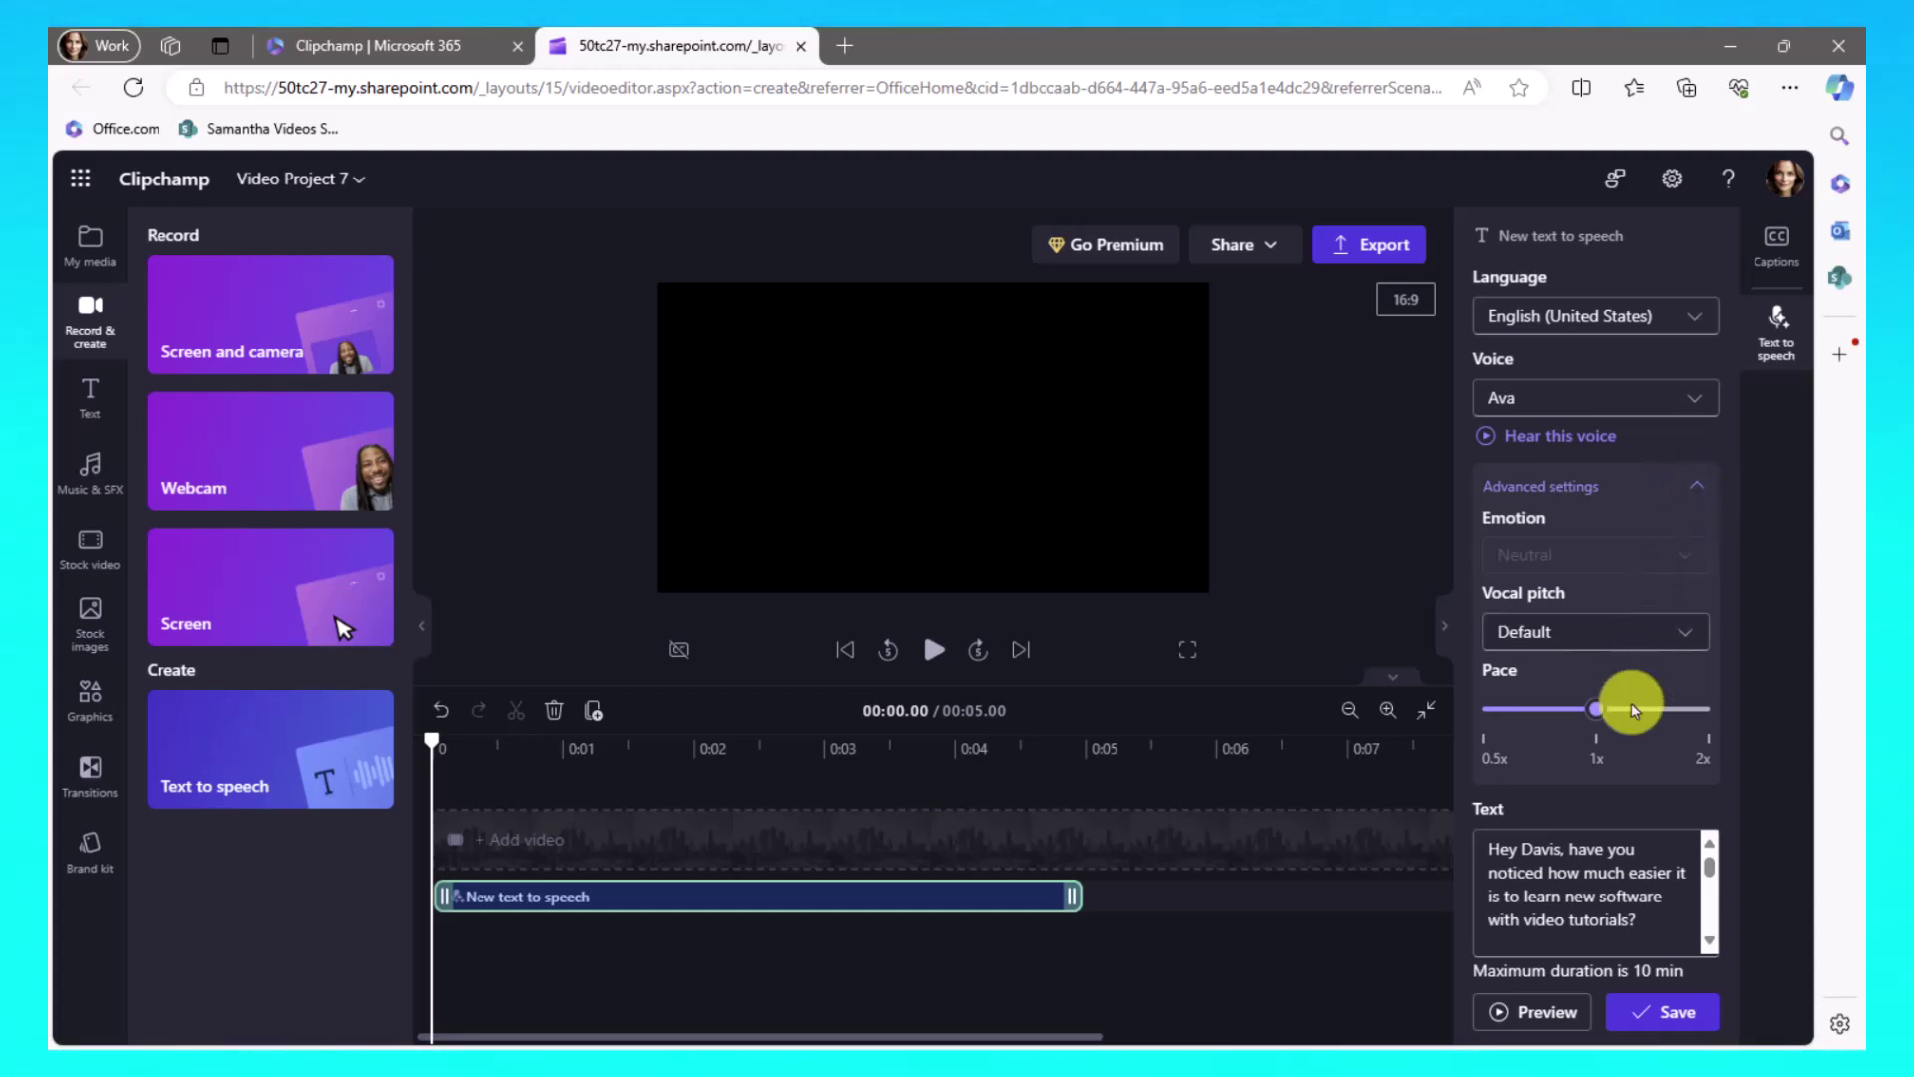
{"action": "left_click_drag", "start_coordinate": [1602, 719], "coordinate": [1607, 718]}
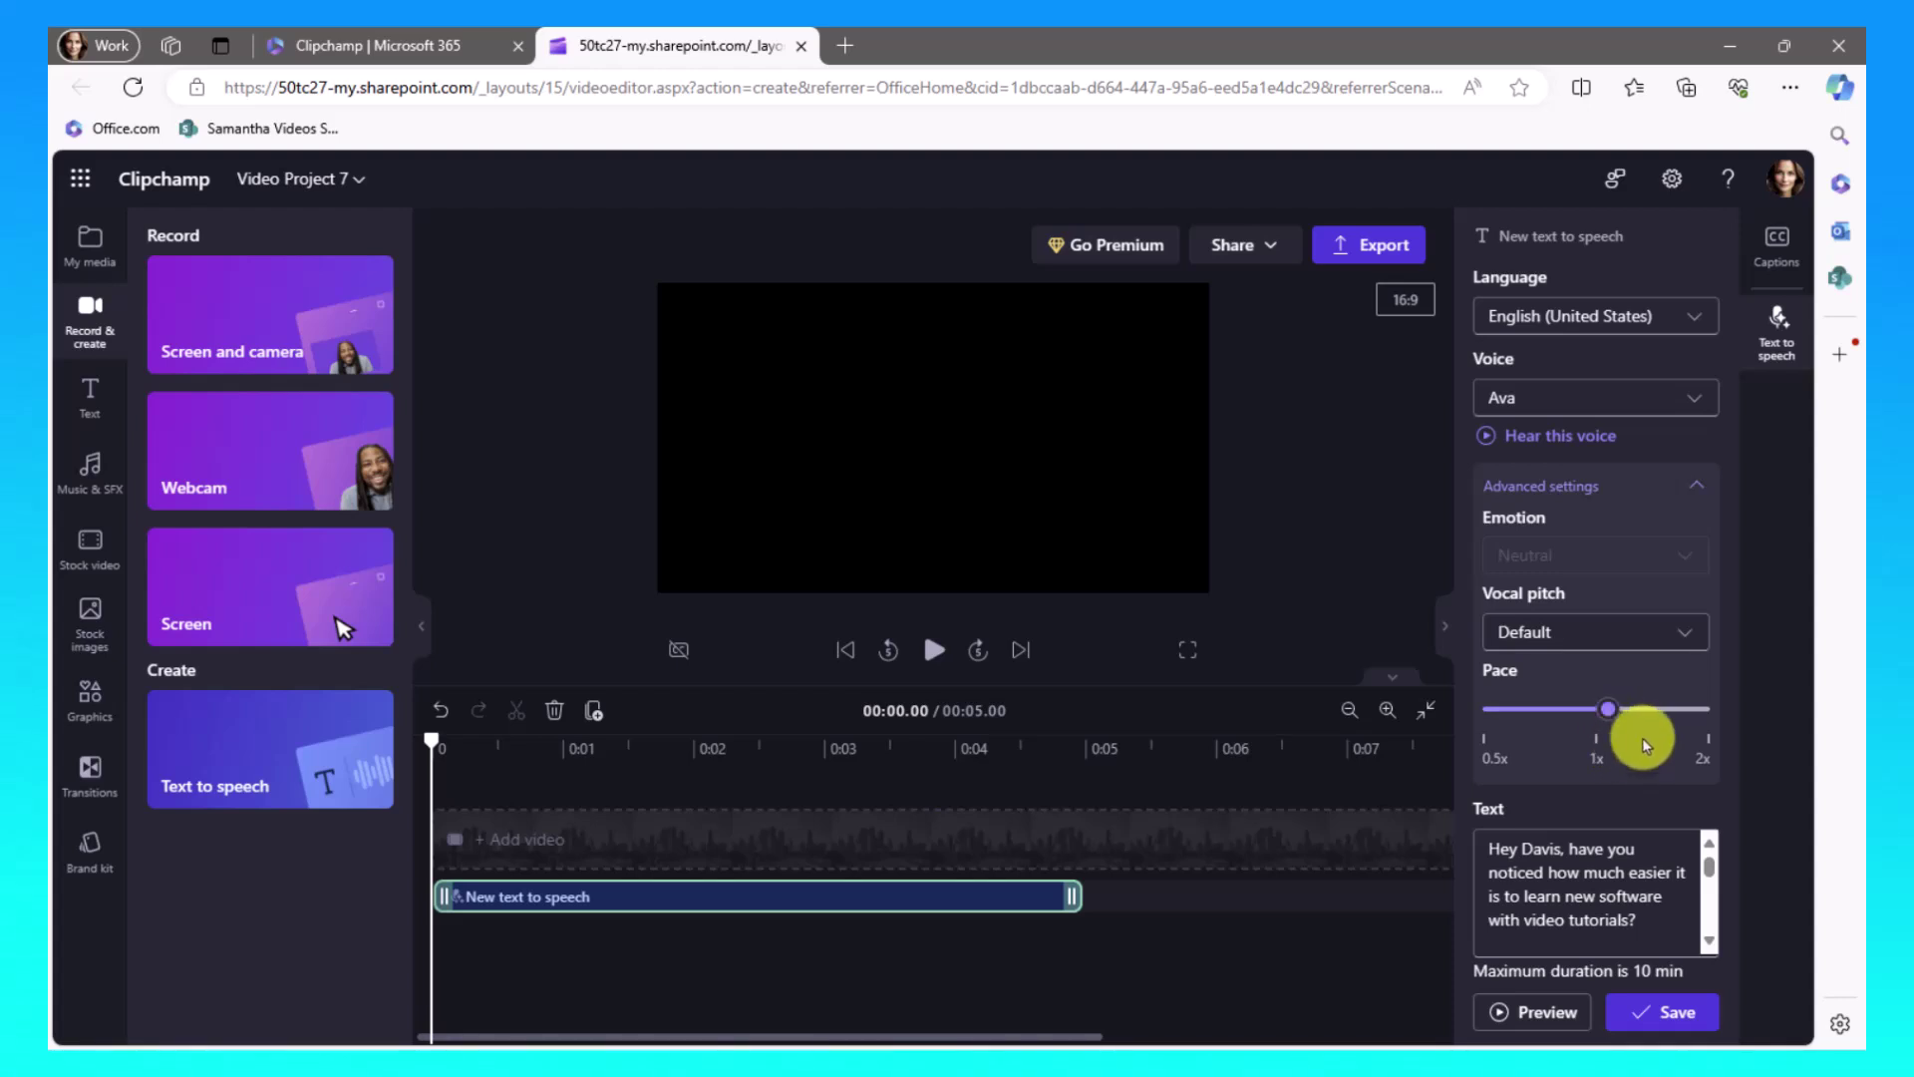
{"action": "left_click", "coordinate": [1694, 489]}
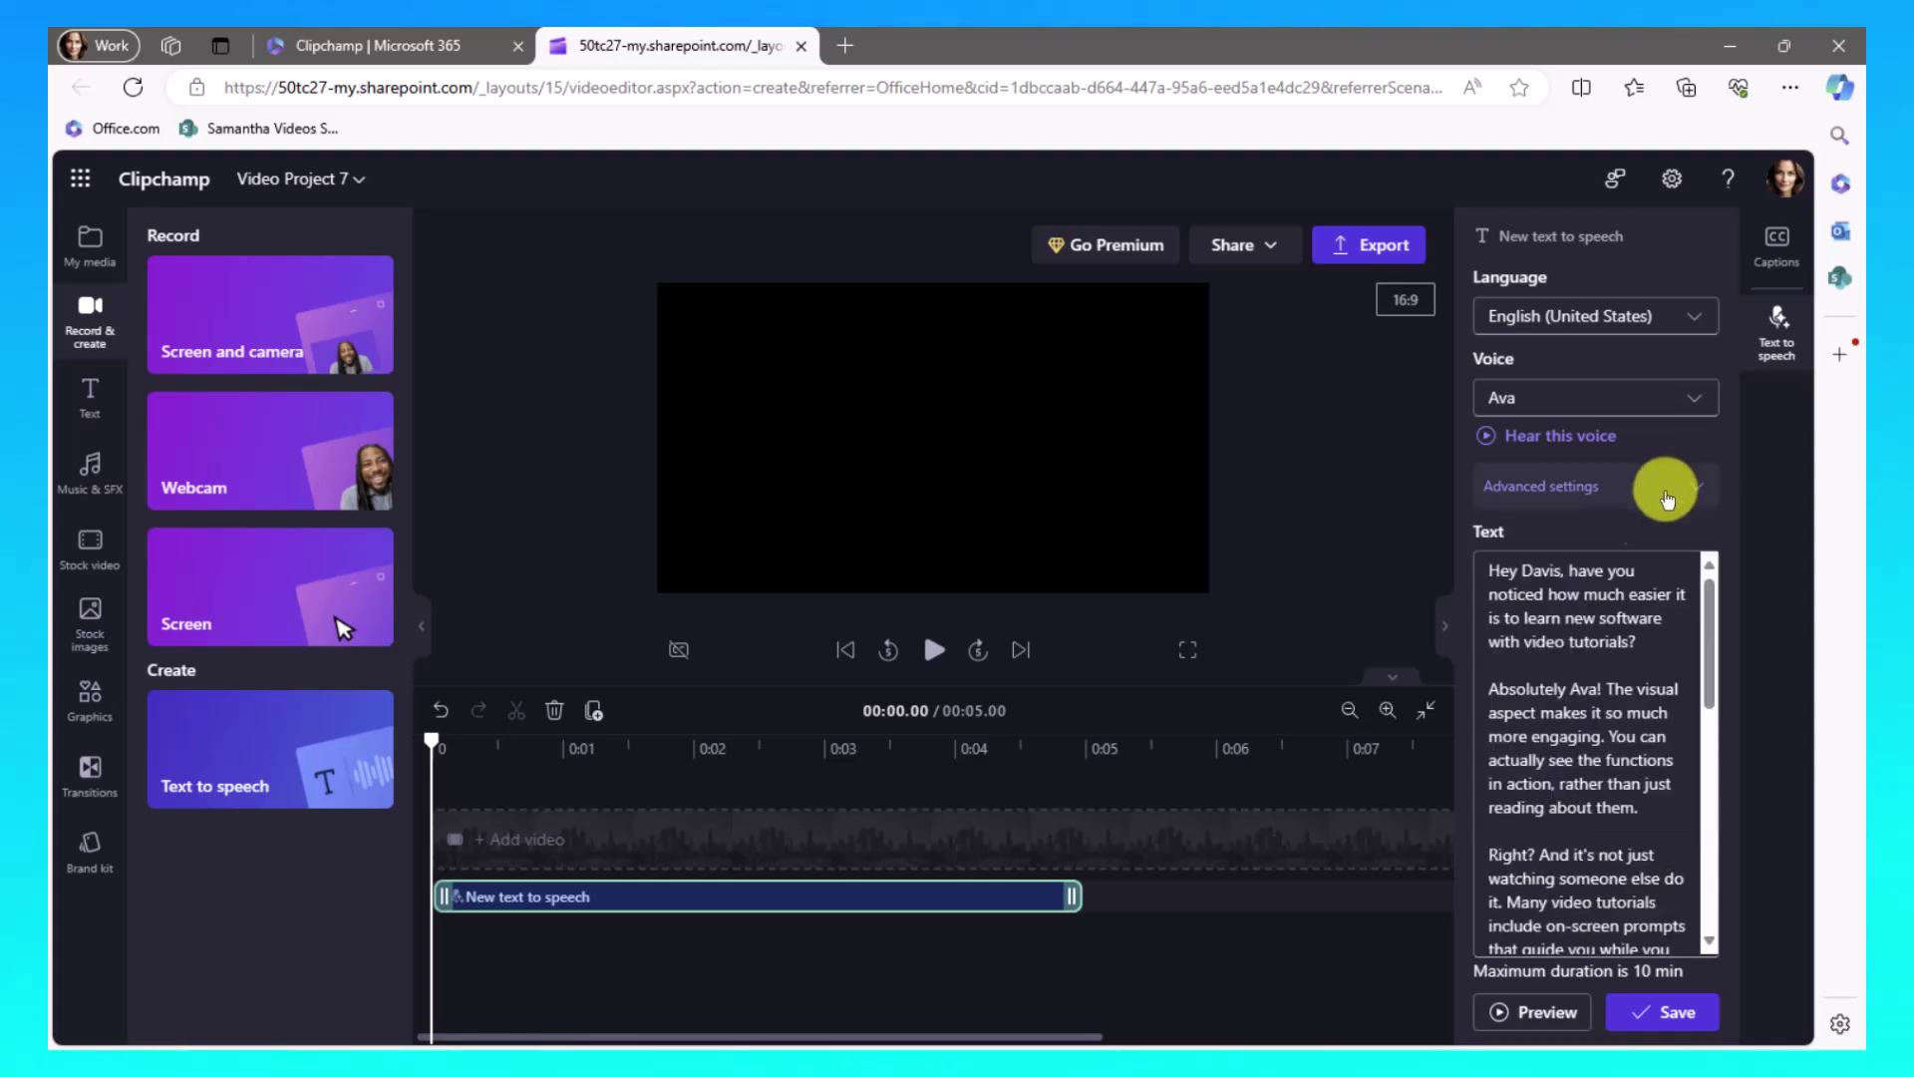
Step: Preview the Ava voiceover, then save it onto the timeline
{"action": "left_click", "coordinate": [1547, 1015]}
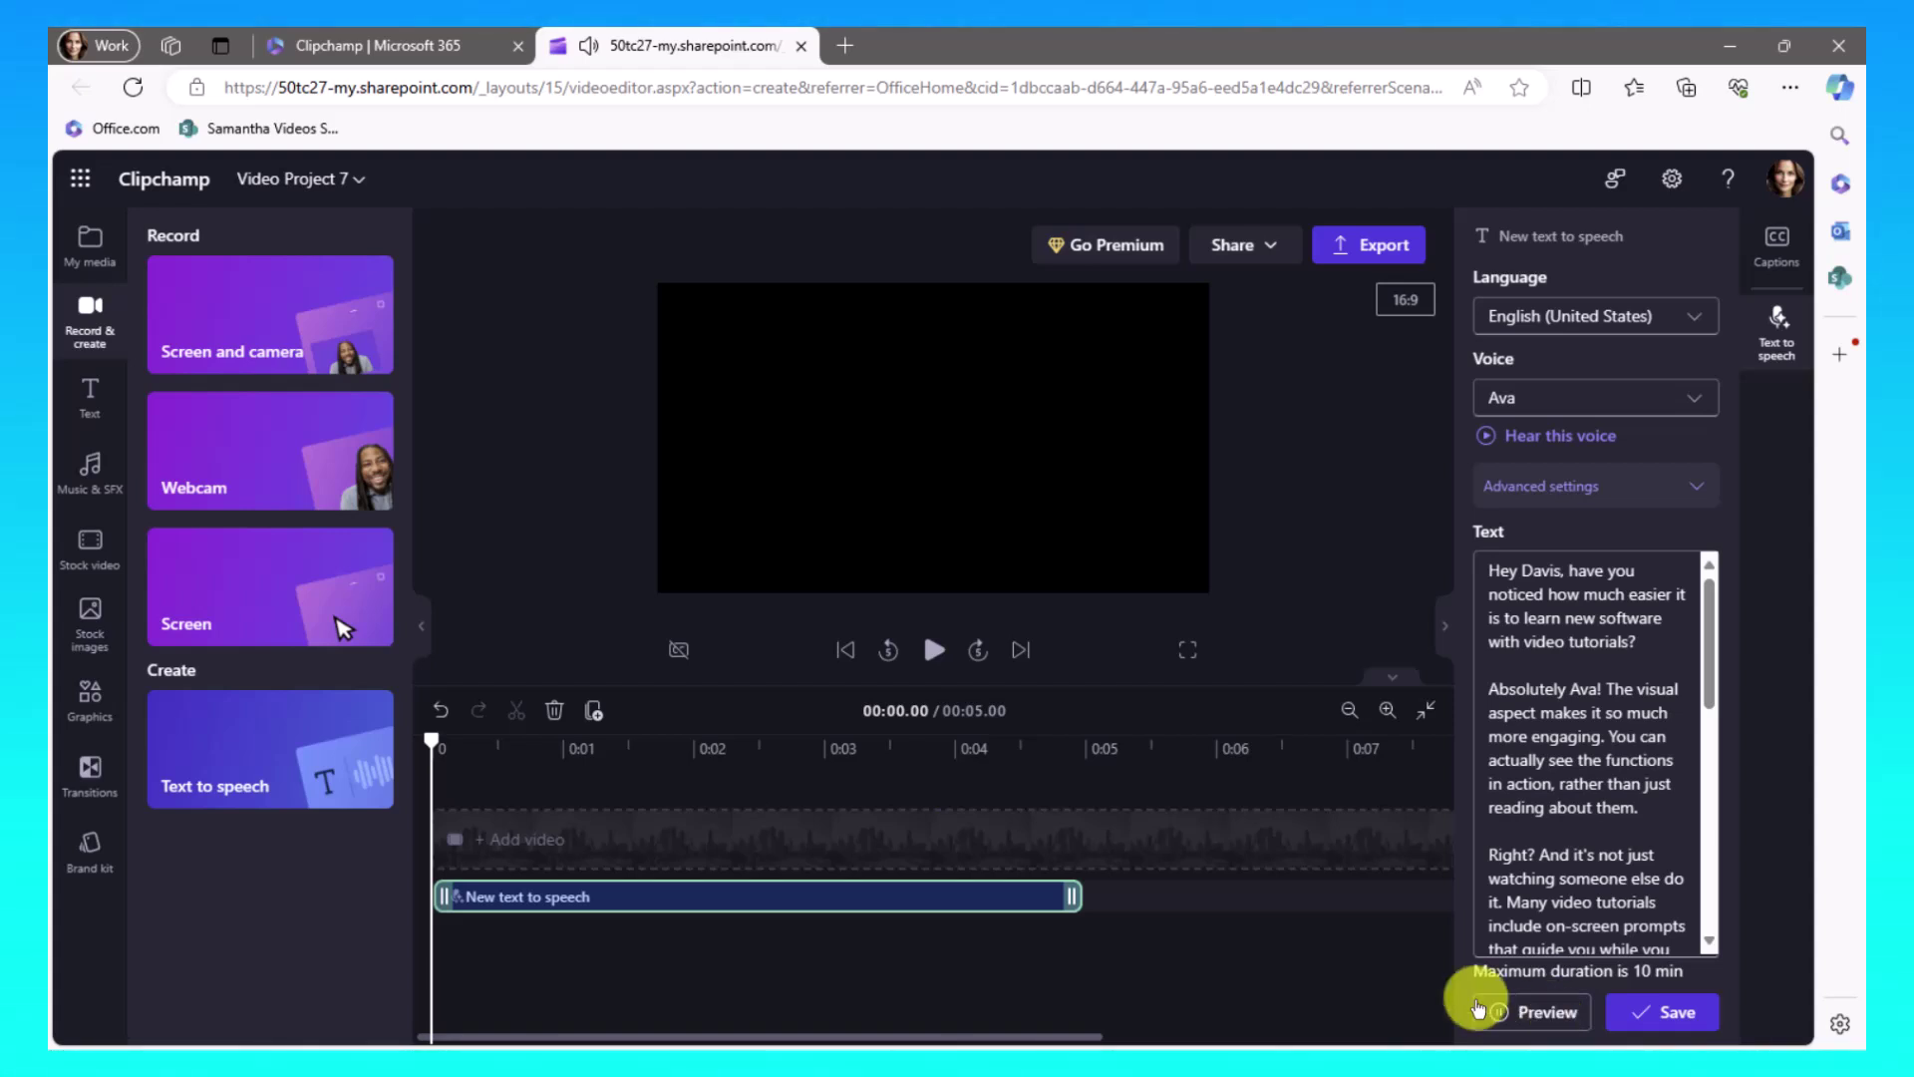
{"action": "left_click", "coordinate": [1556, 1019]}
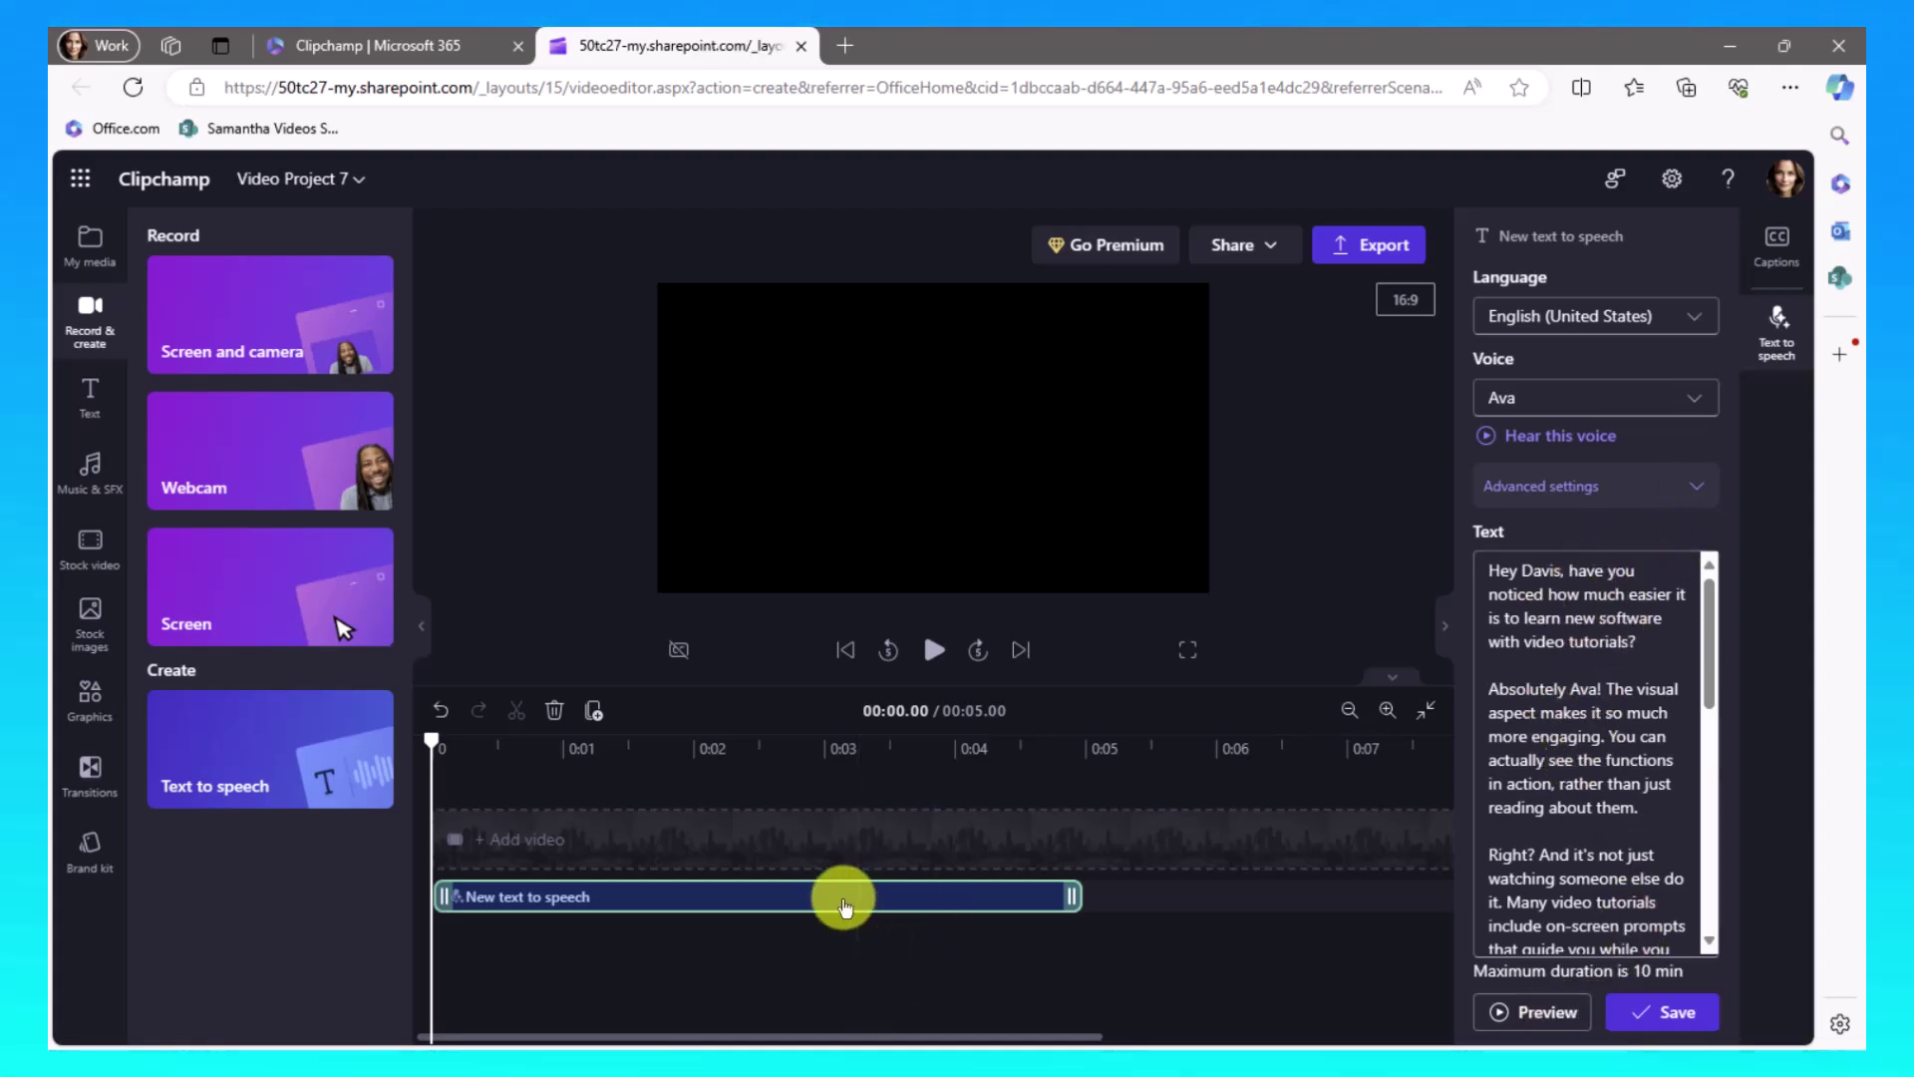
{"action": "left_click", "coordinate": [1667, 1010]}
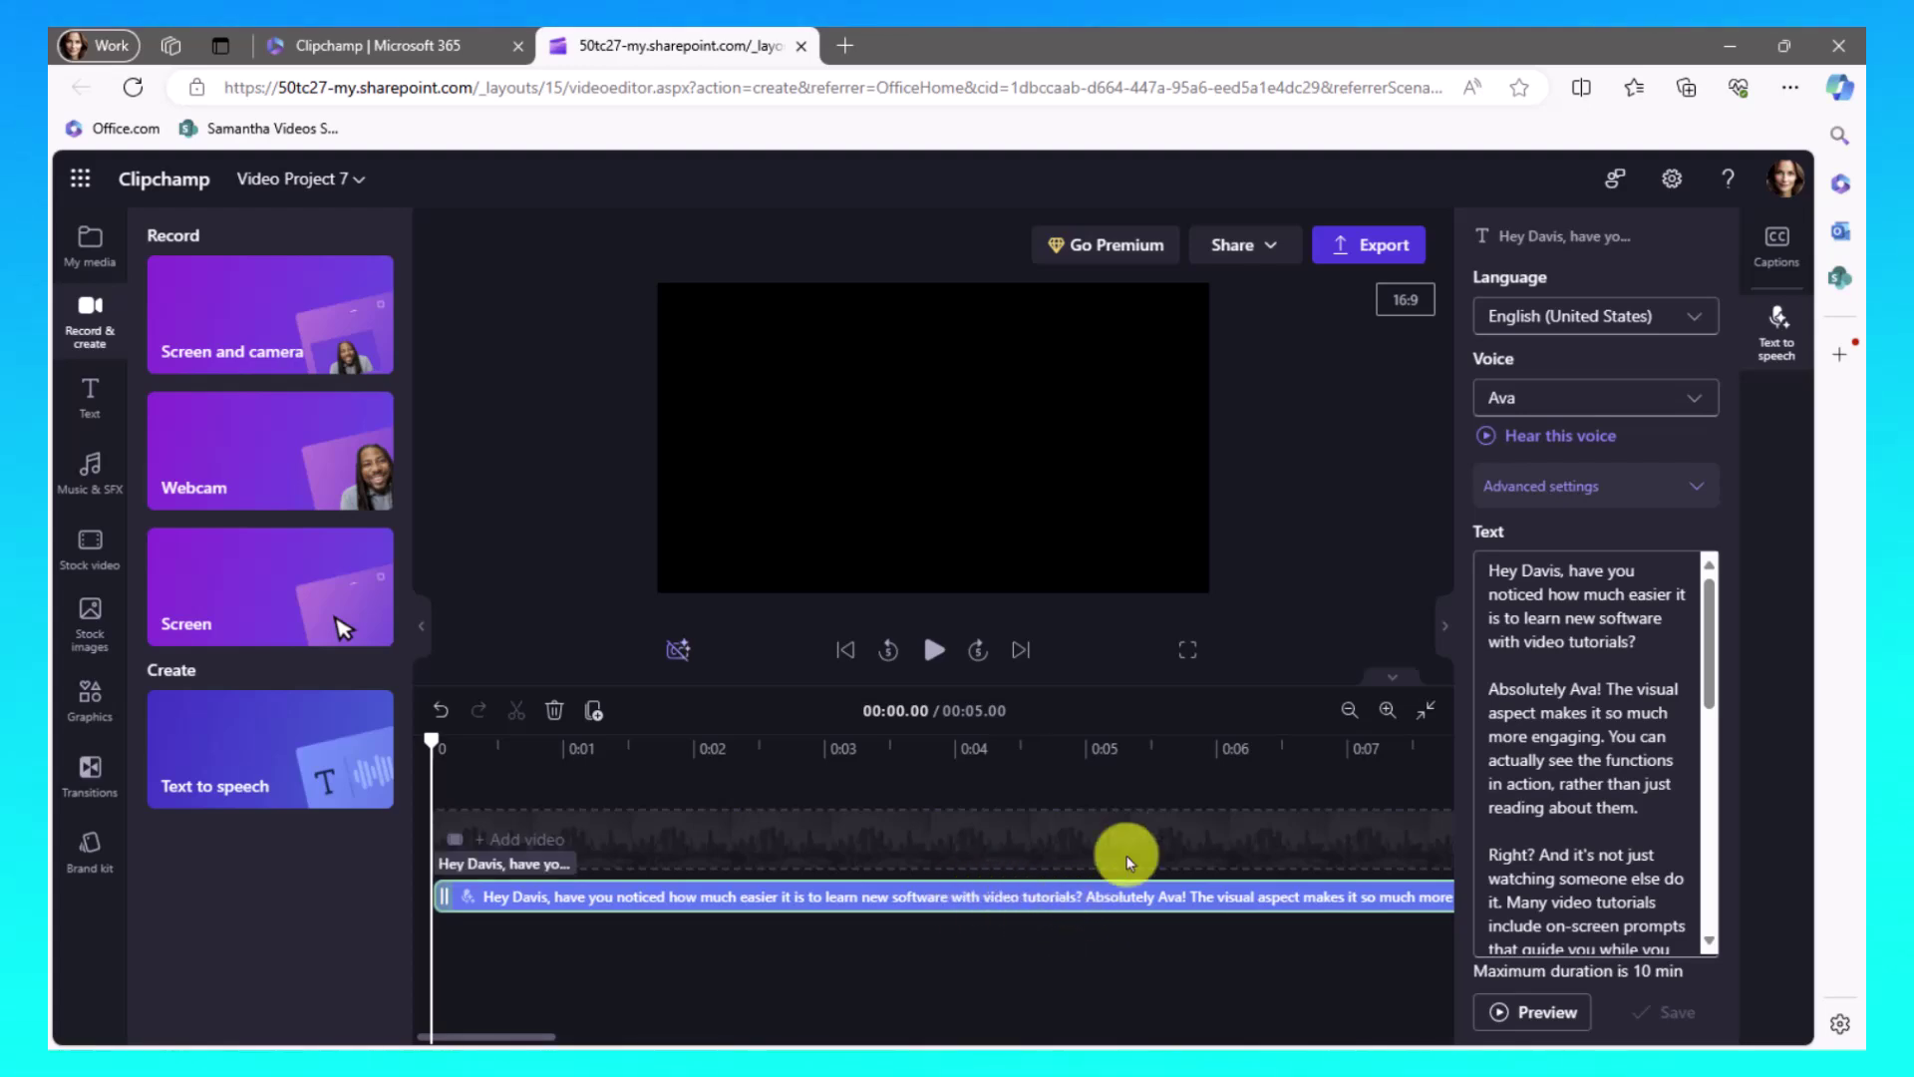
Step: Export the project at 1080p as 'Ava Voice' with Save in the cloud off
{"action": "left_click", "coordinate": [1361, 246]}
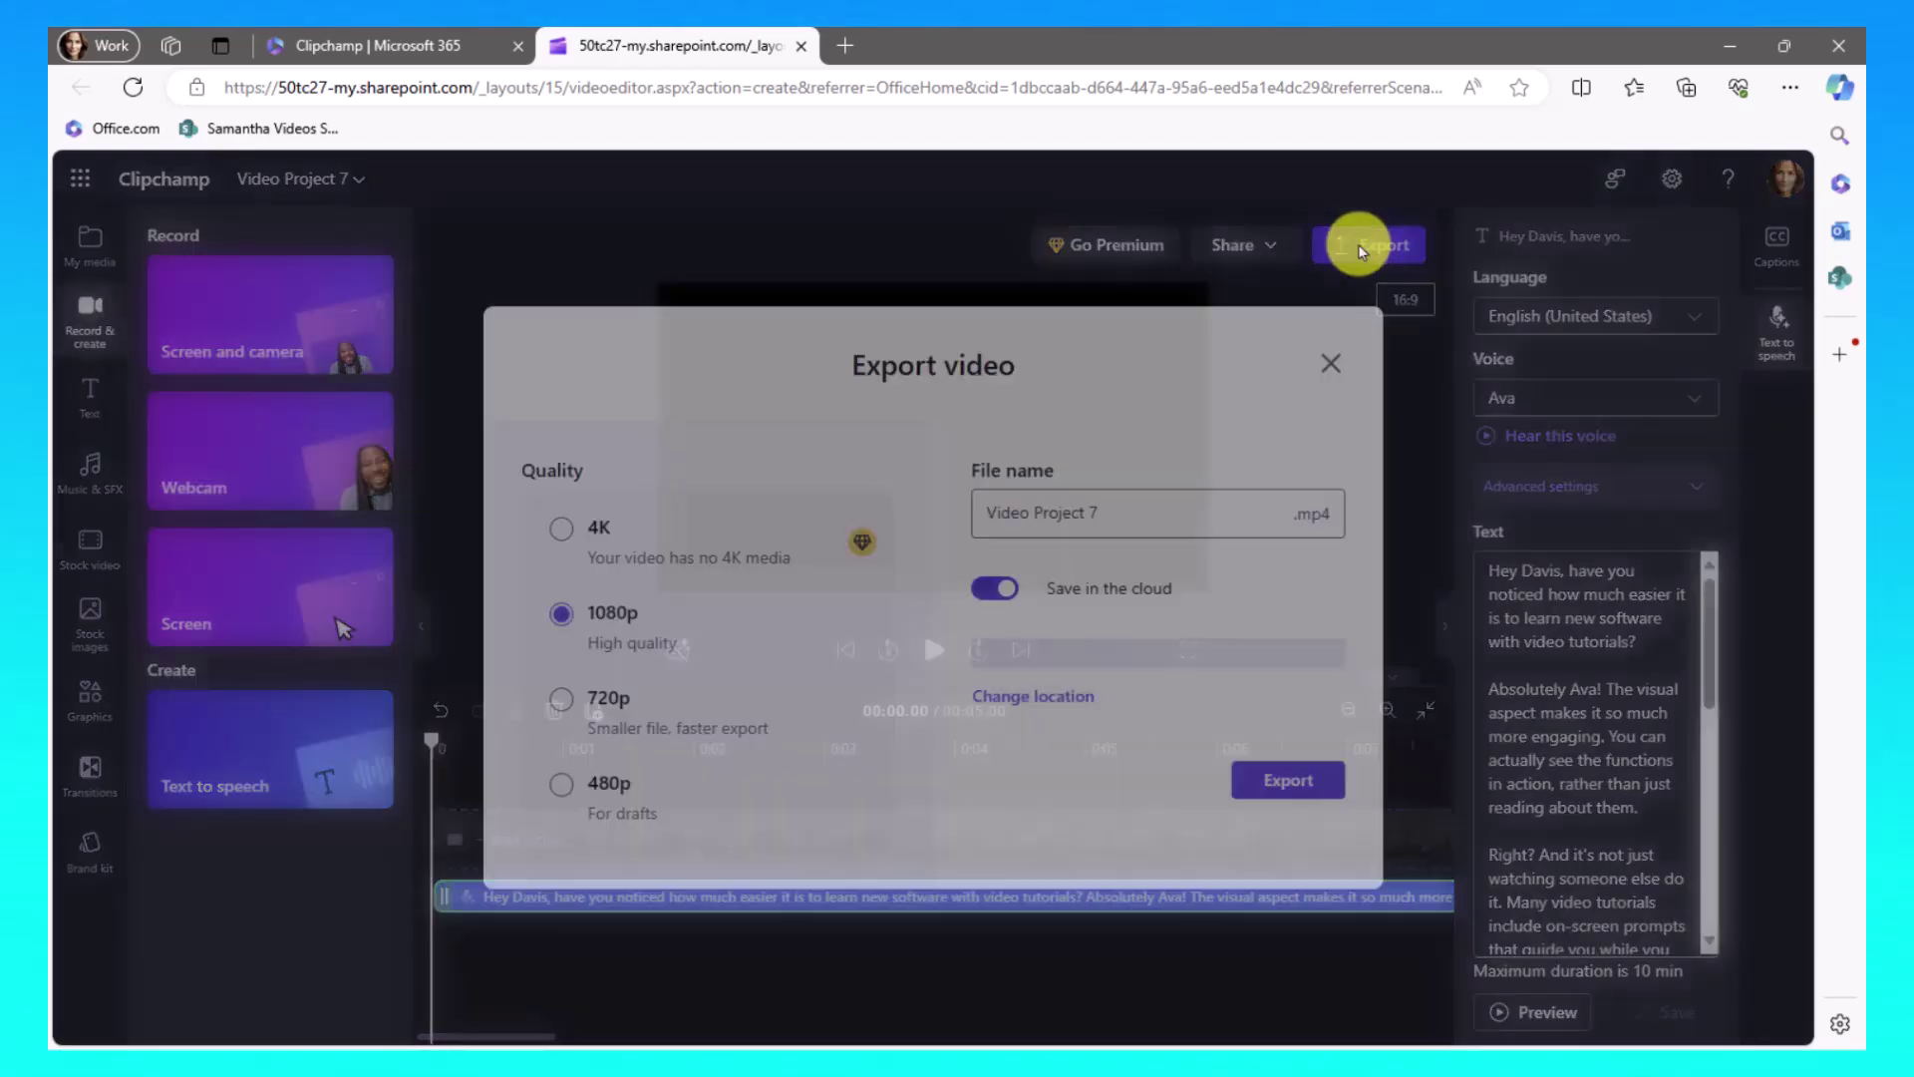
{"action": "left_click", "coordinate": [991, 590]}
{"action": "left_click_drag", "start_coordinate": [1114, 512], "coordinate": [938, 505]}
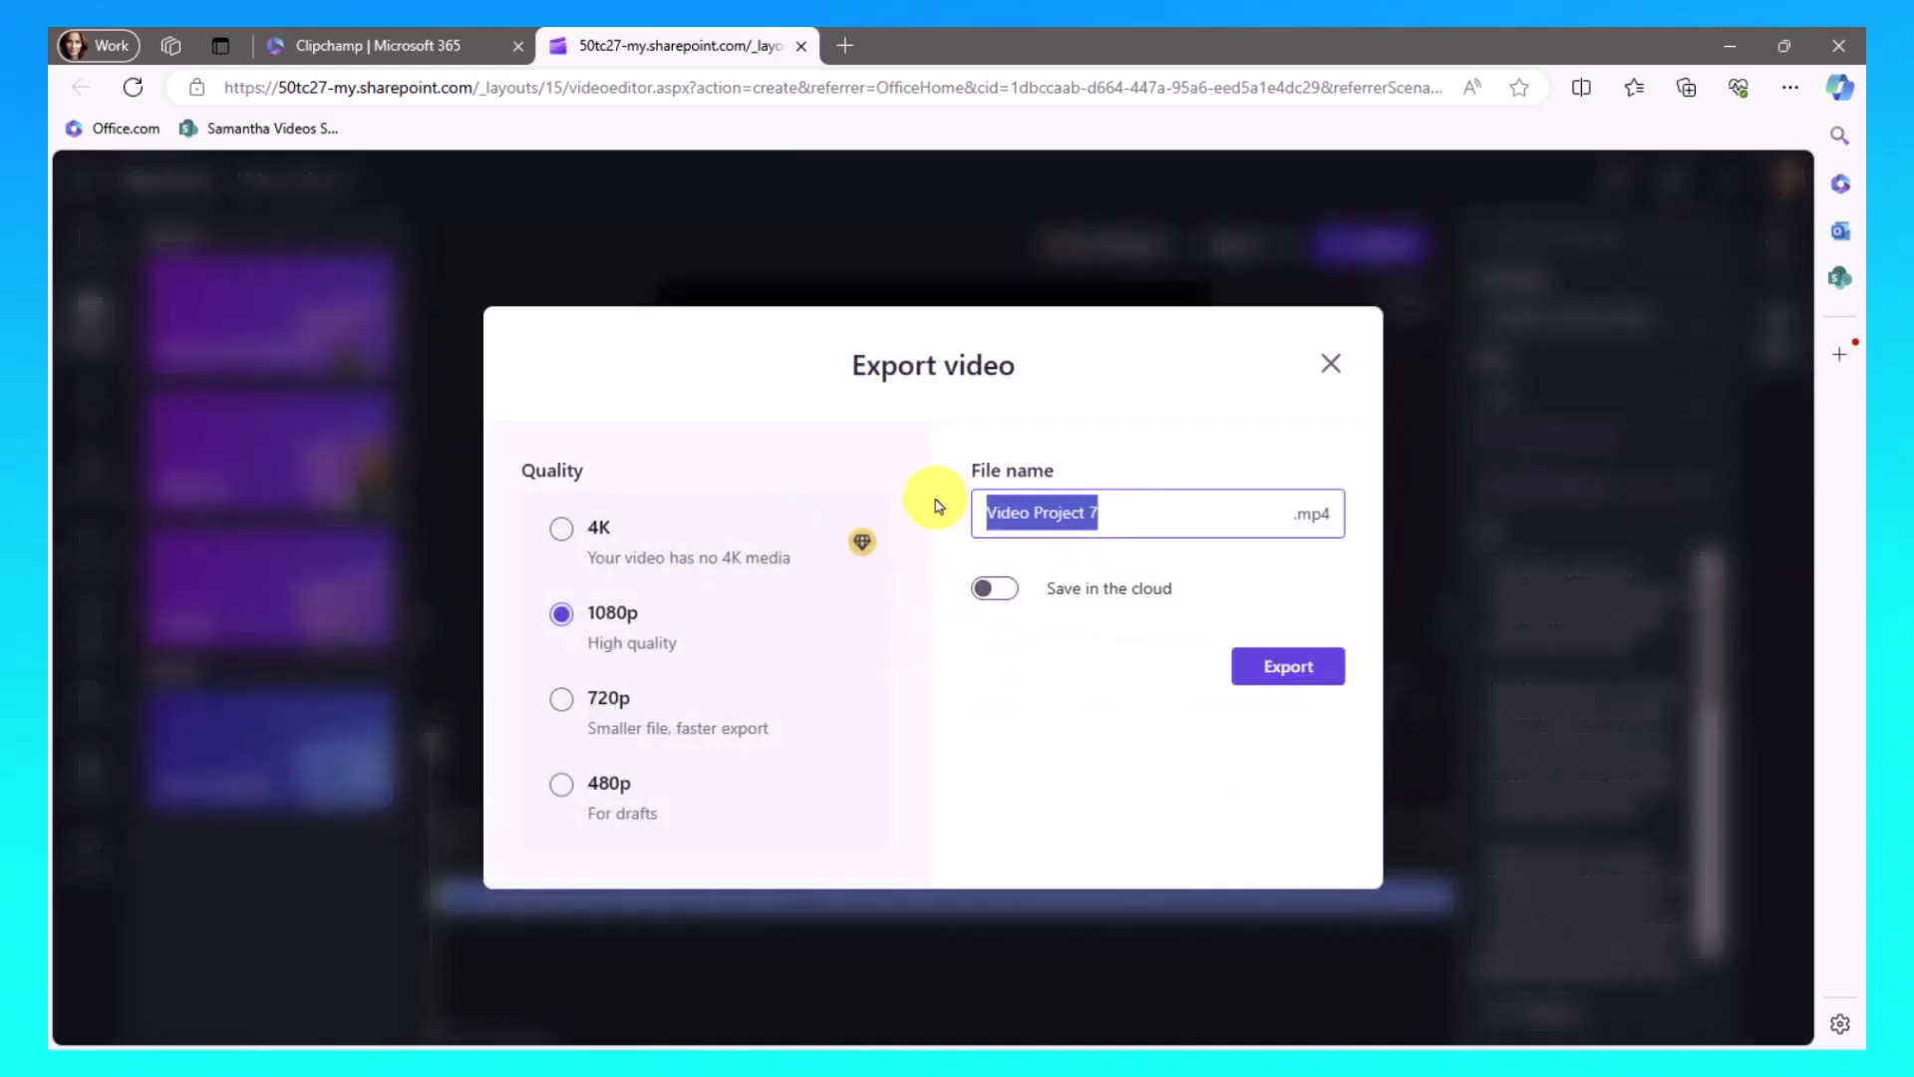
{"action": "type", "text": "Ava Voice"}
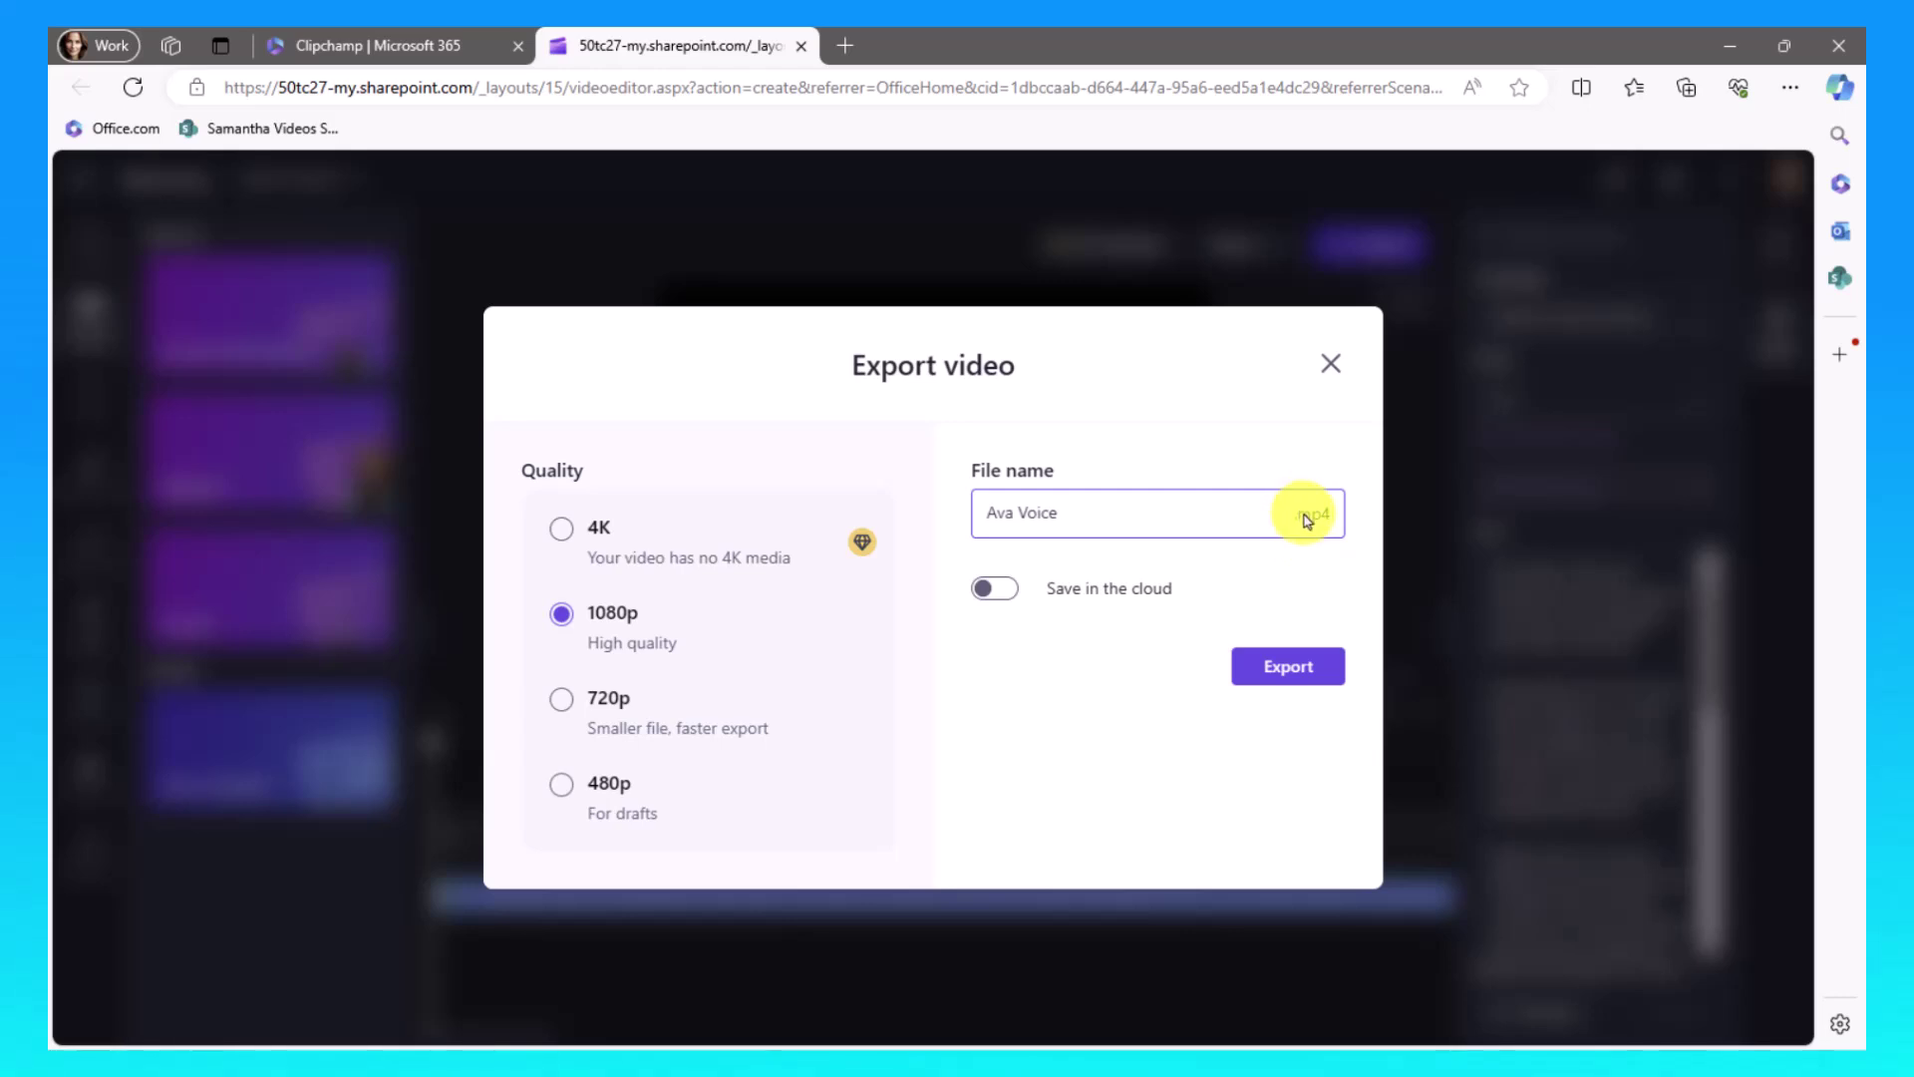
{"action": "left_click", "coordinate": [1290, 673]}
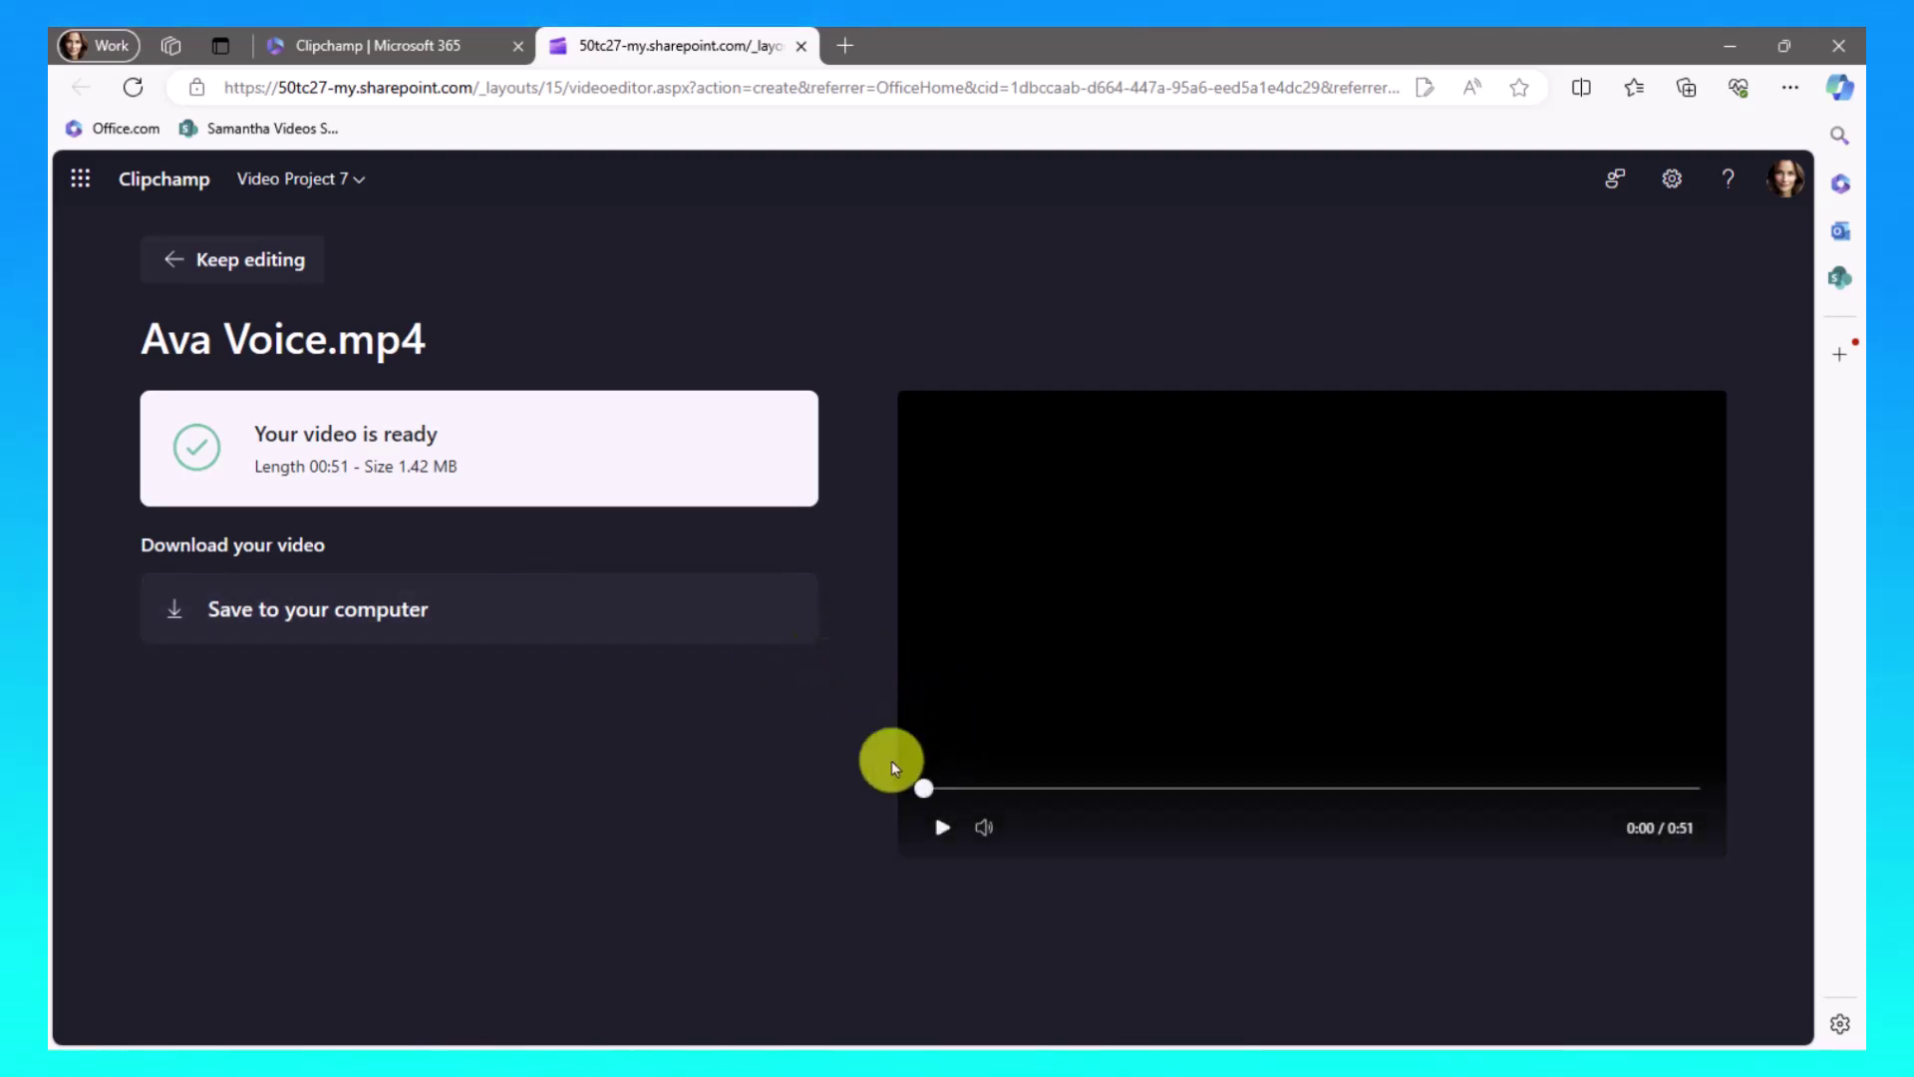
Step: Return to the editor and switch the voiceover's voice to Davis
{"action": "left_click", "coordinate": [193, 263]}
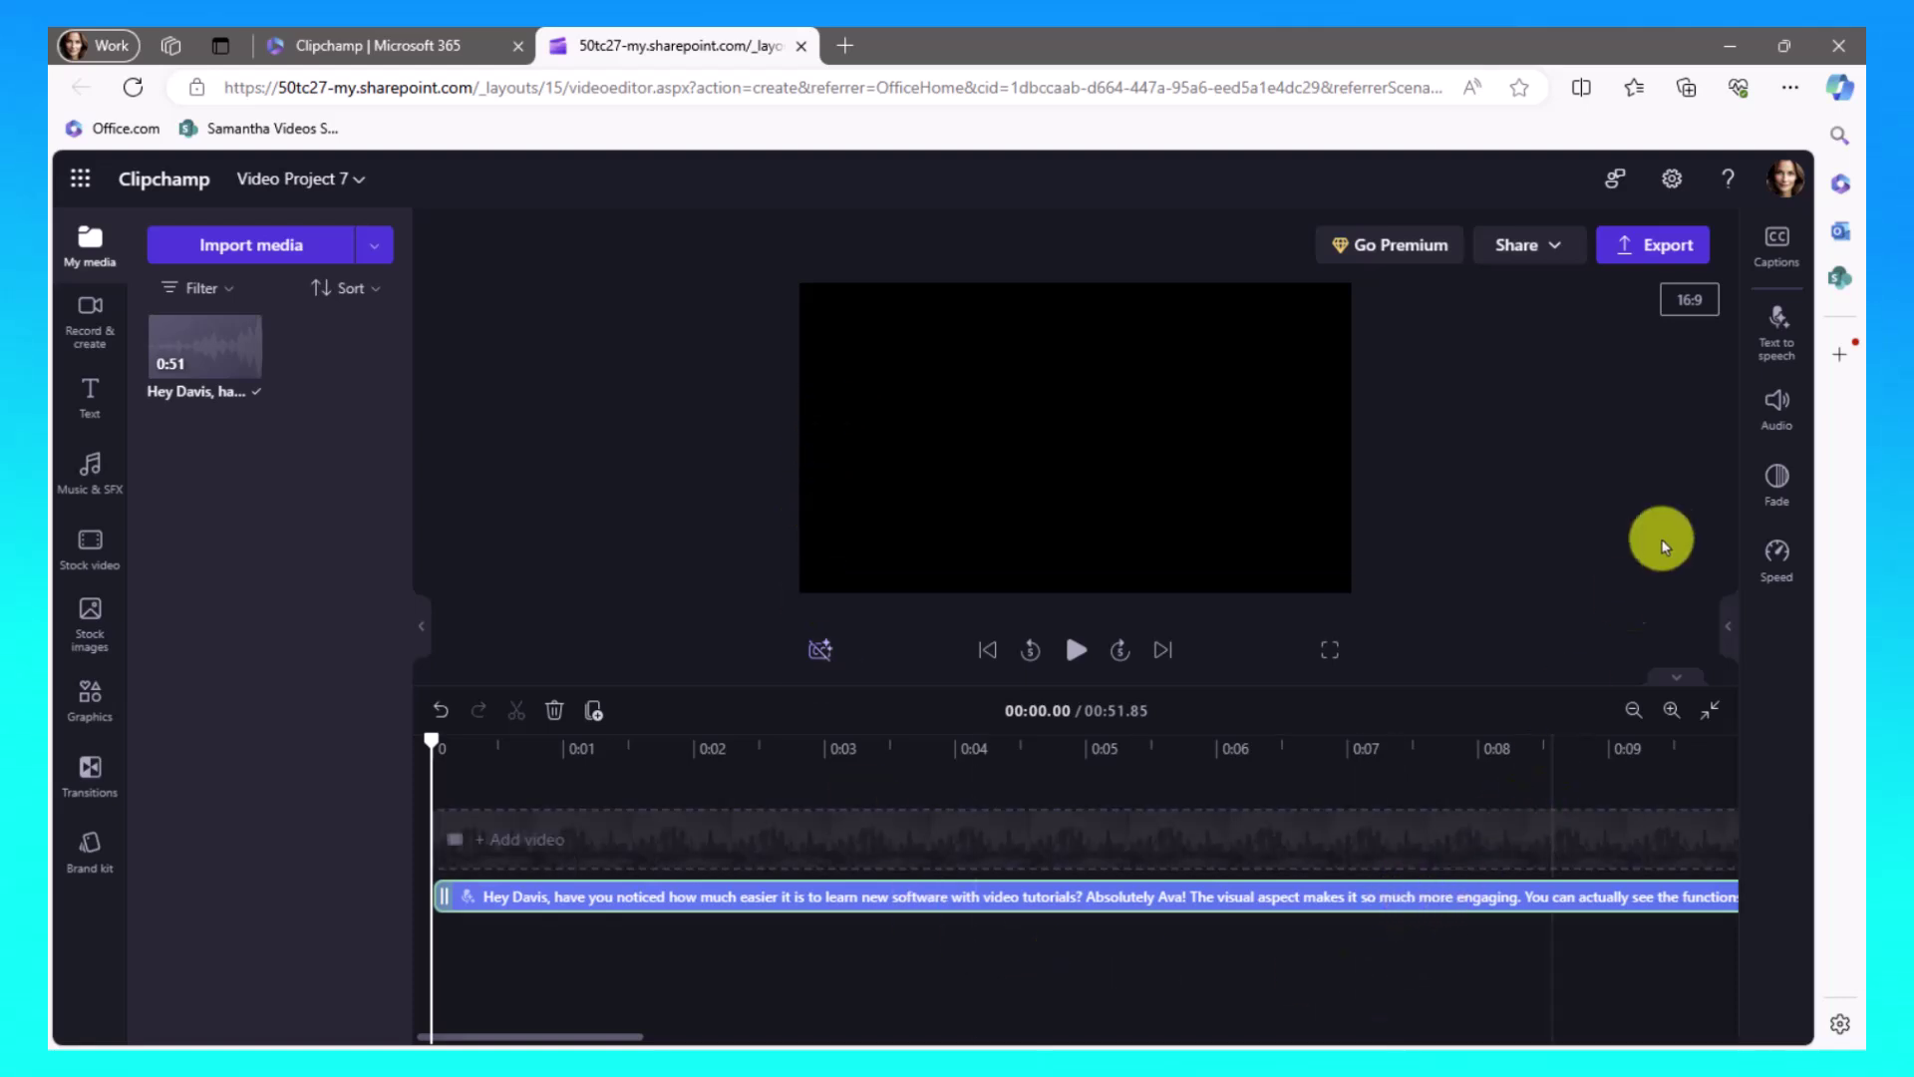
{"action": "left_click", "coordinate": [1786, 367]}
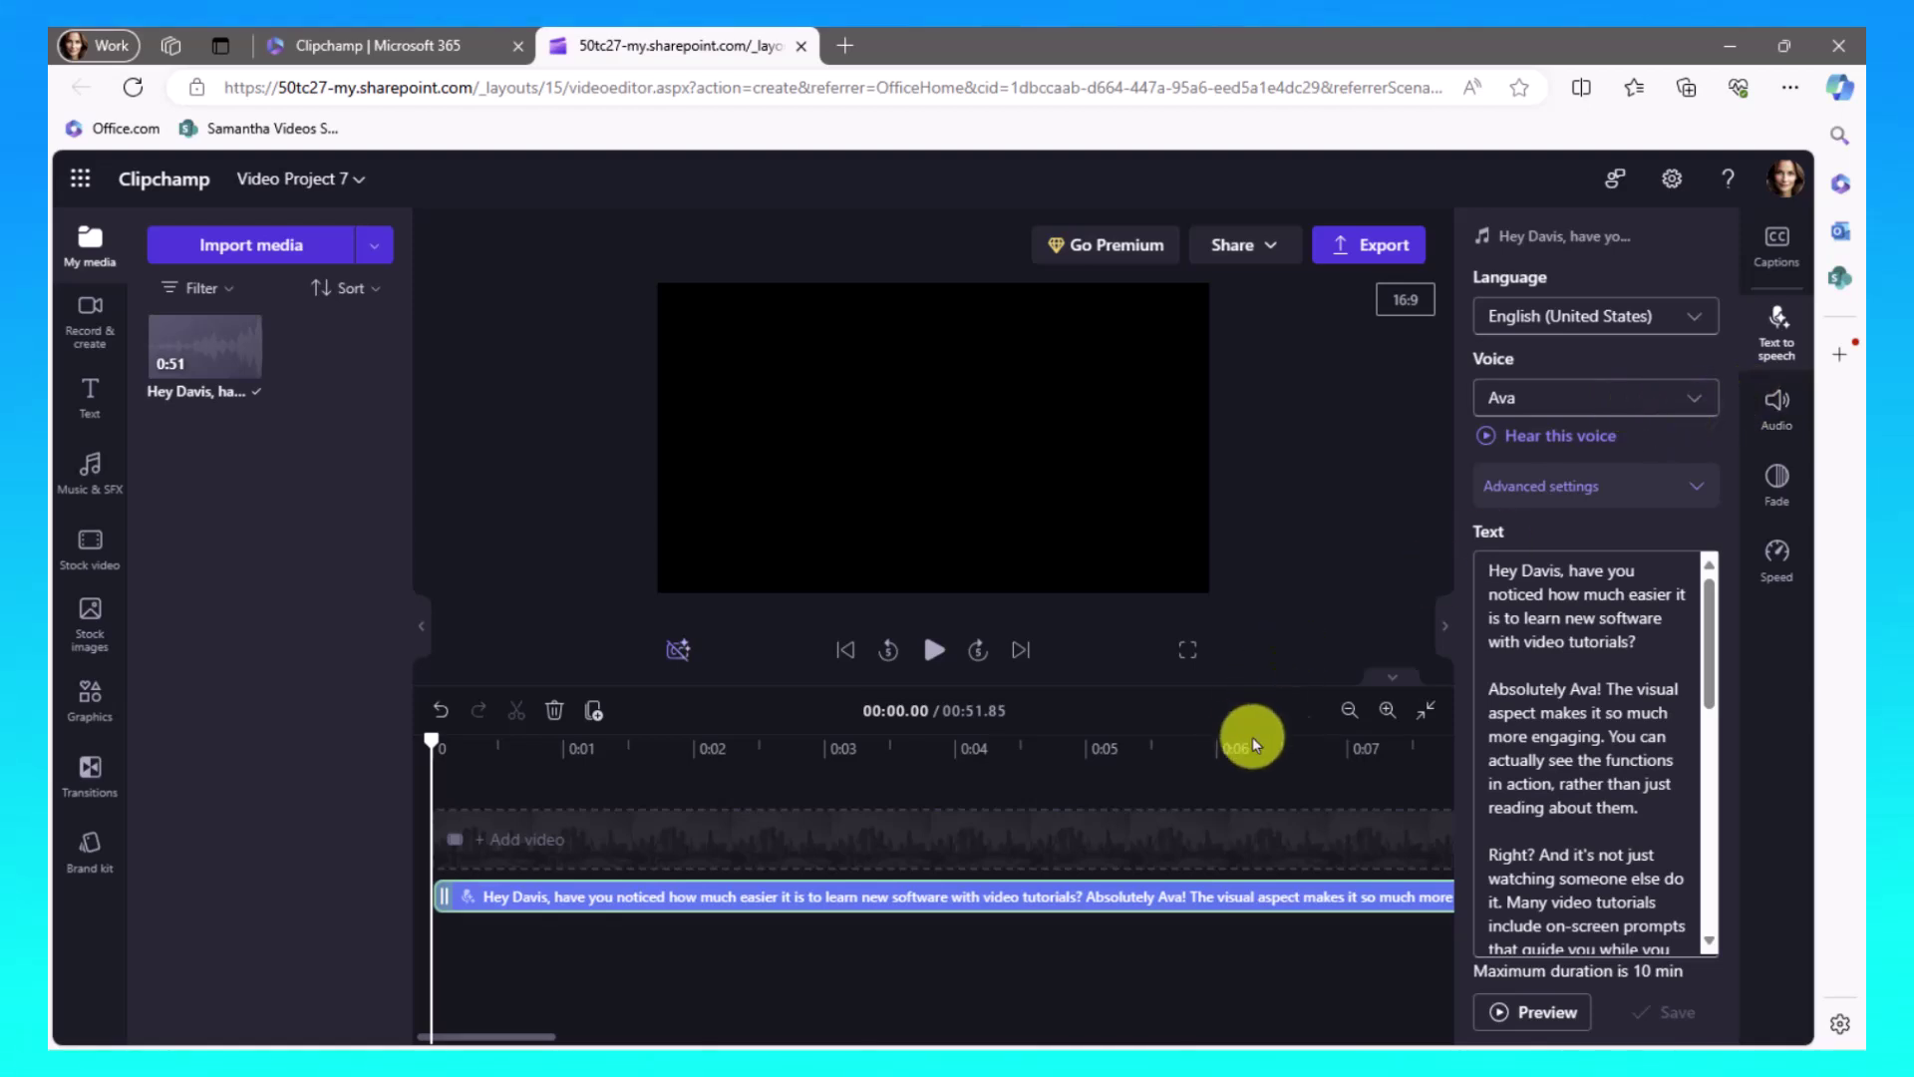
{"action": "left_click", "coordinate": [1700, 401]}
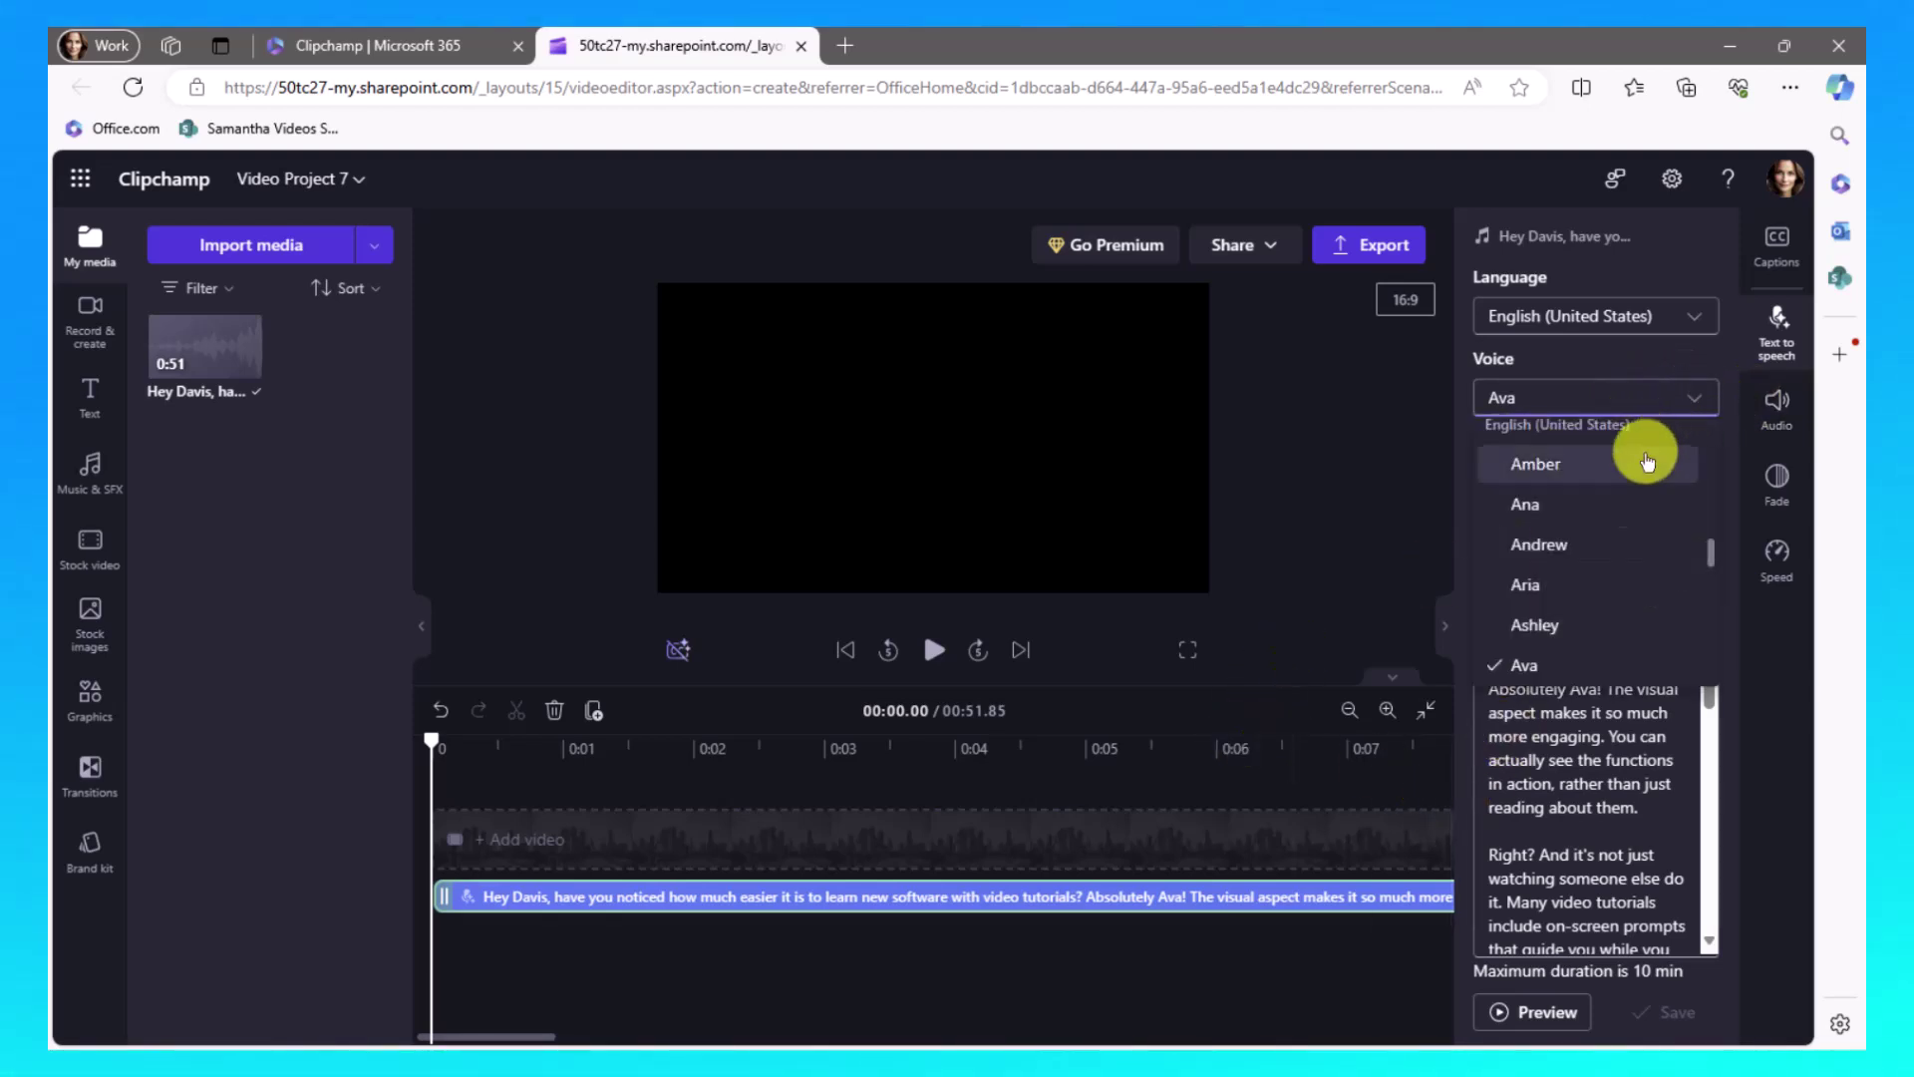
{"action": "scroll", "coordinate": [1625, 588], "scroll_direction": "down", "scroll_amount": 3}
{"action": "scroll", "coordinate": [1615, 549], "scroll_direction": "up", "scroll_amount": 2}
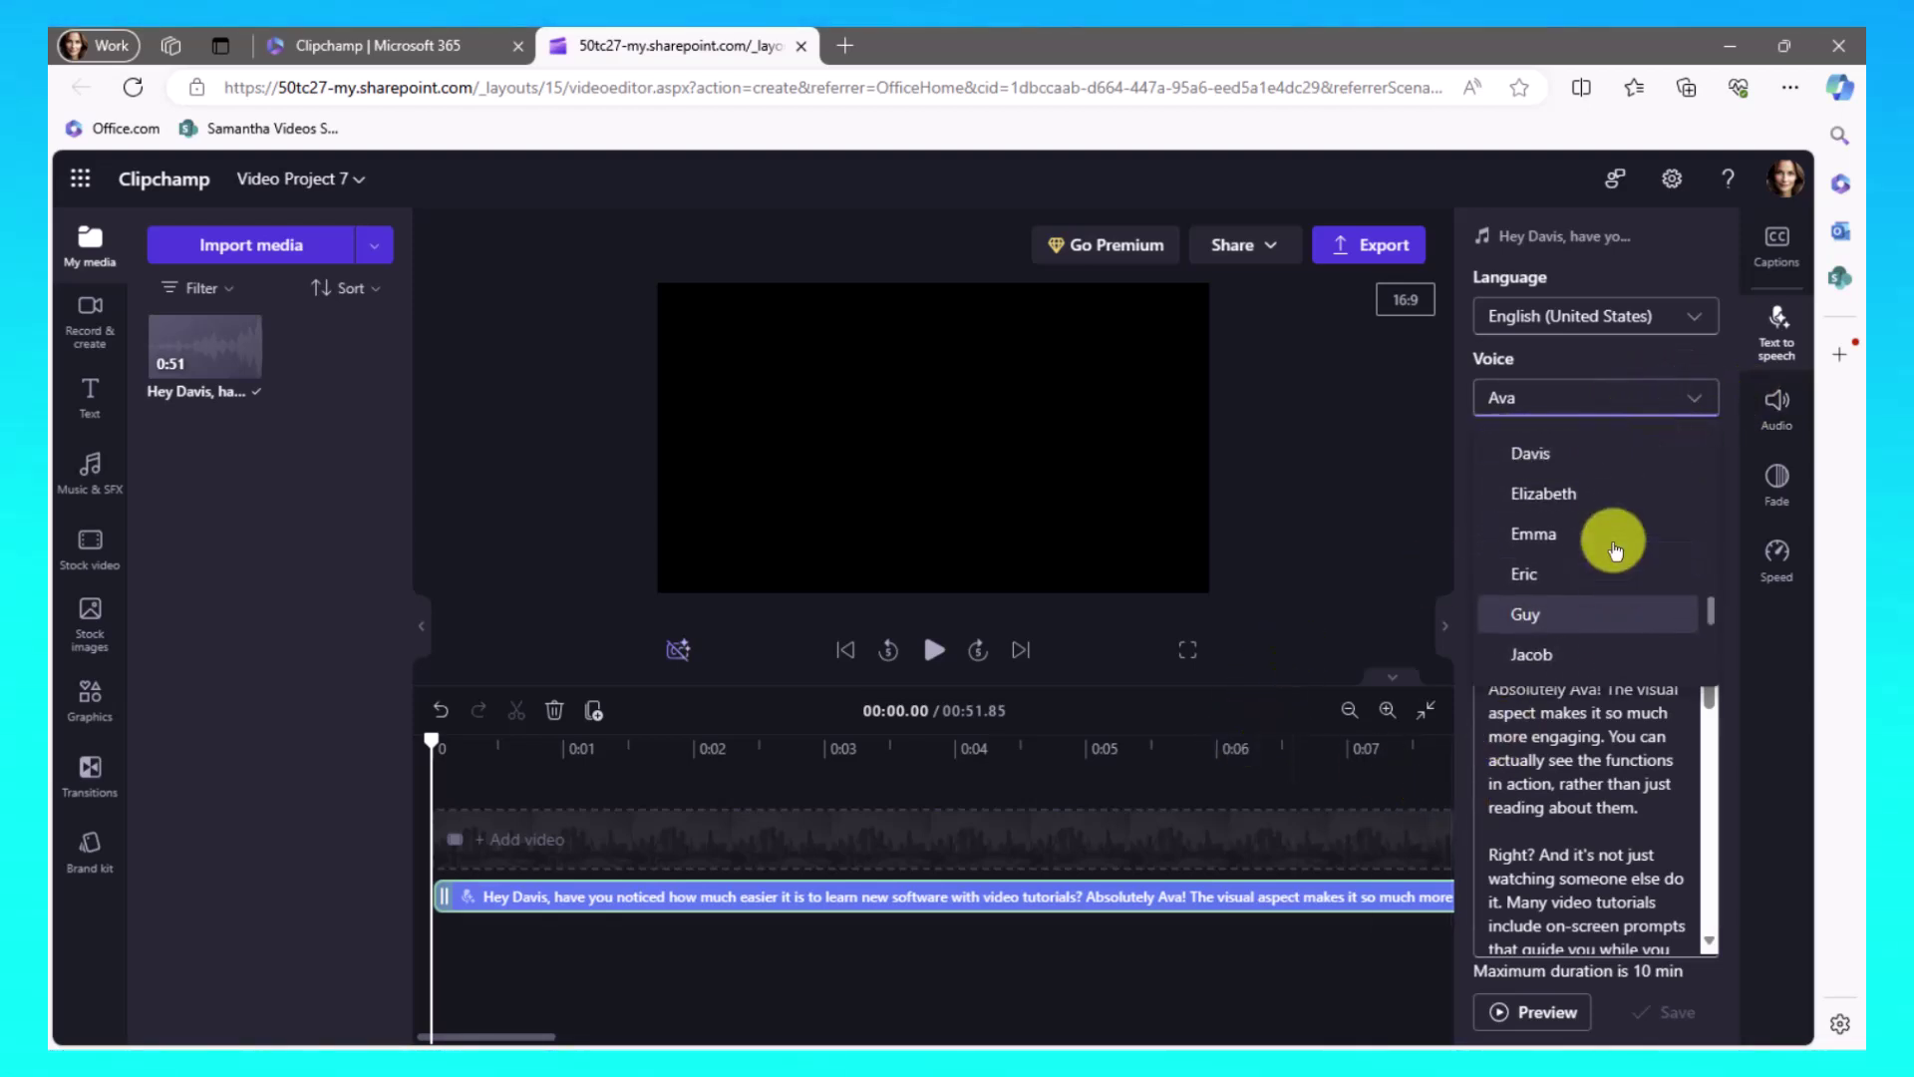
{"action": "left_click", "coordinate": [1615, 511]}
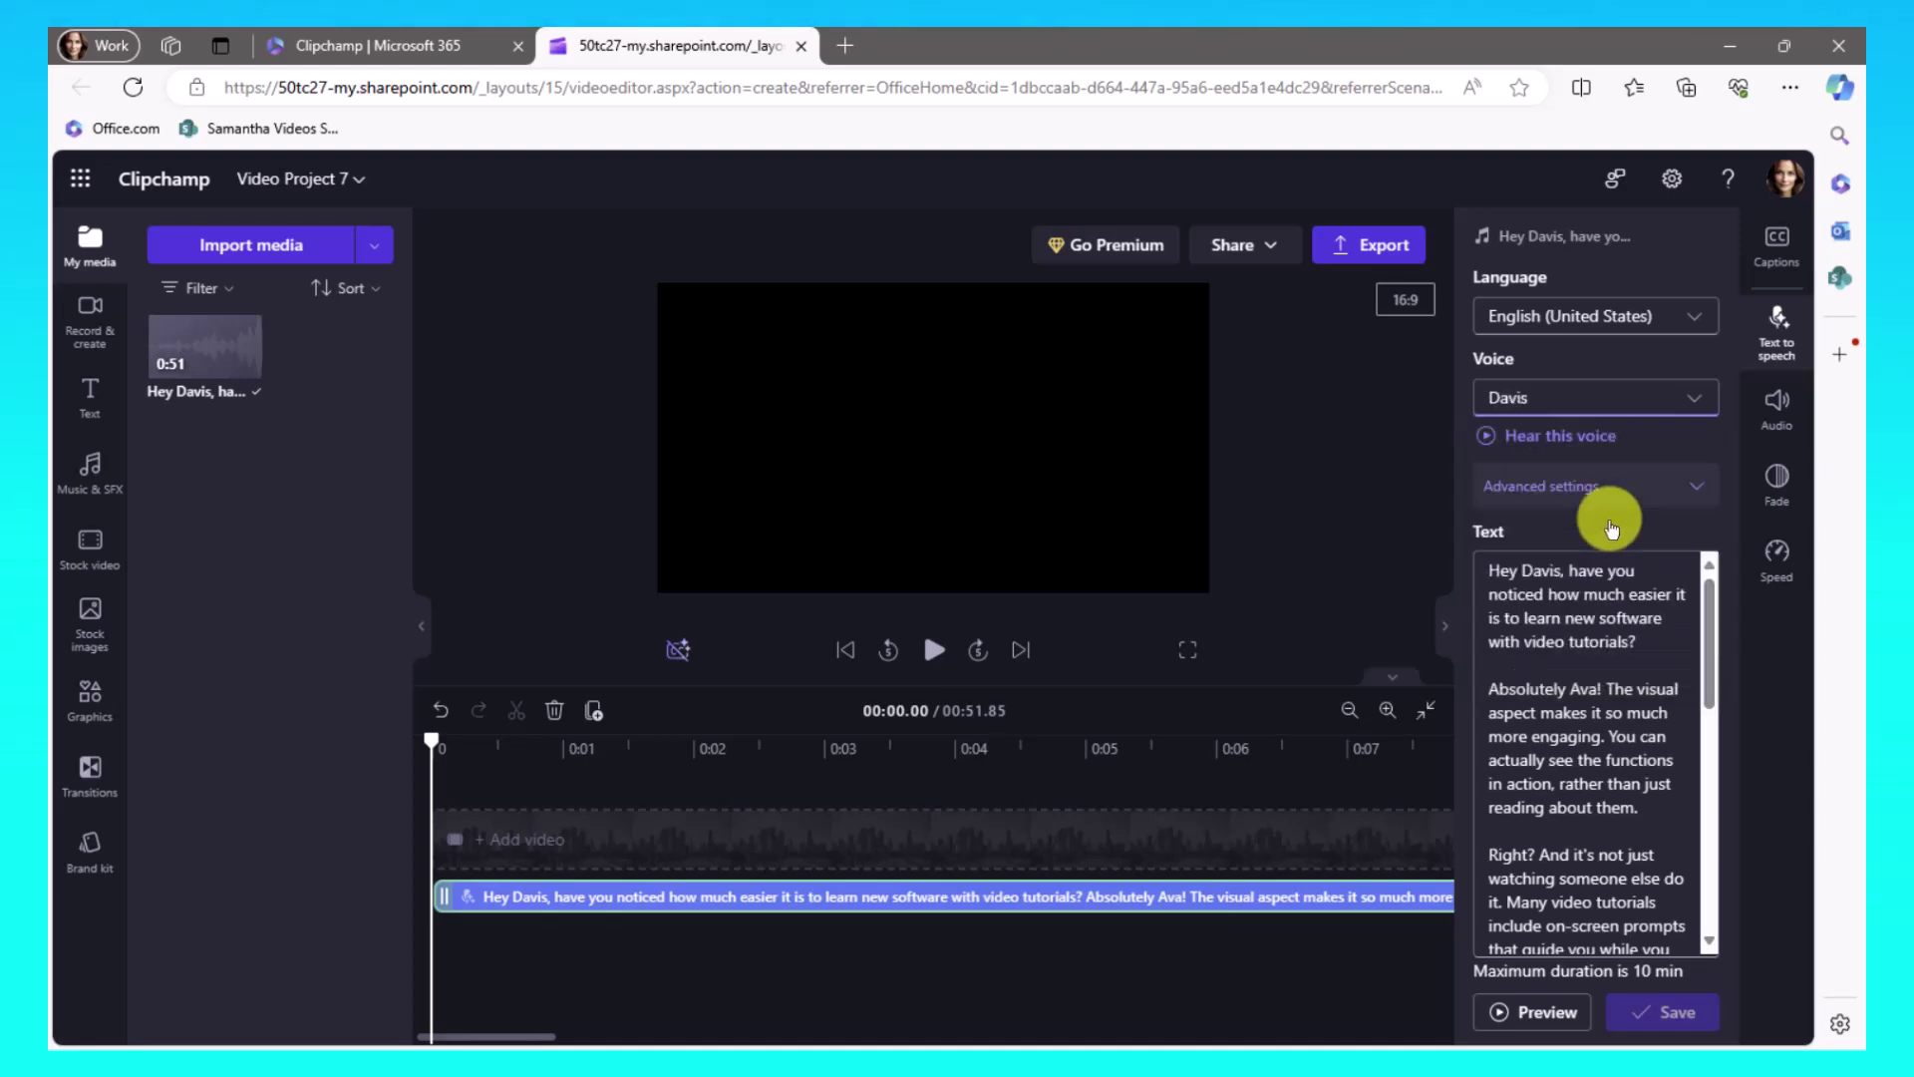
{"action": "left_click", "coordinate": [1695, 488]}
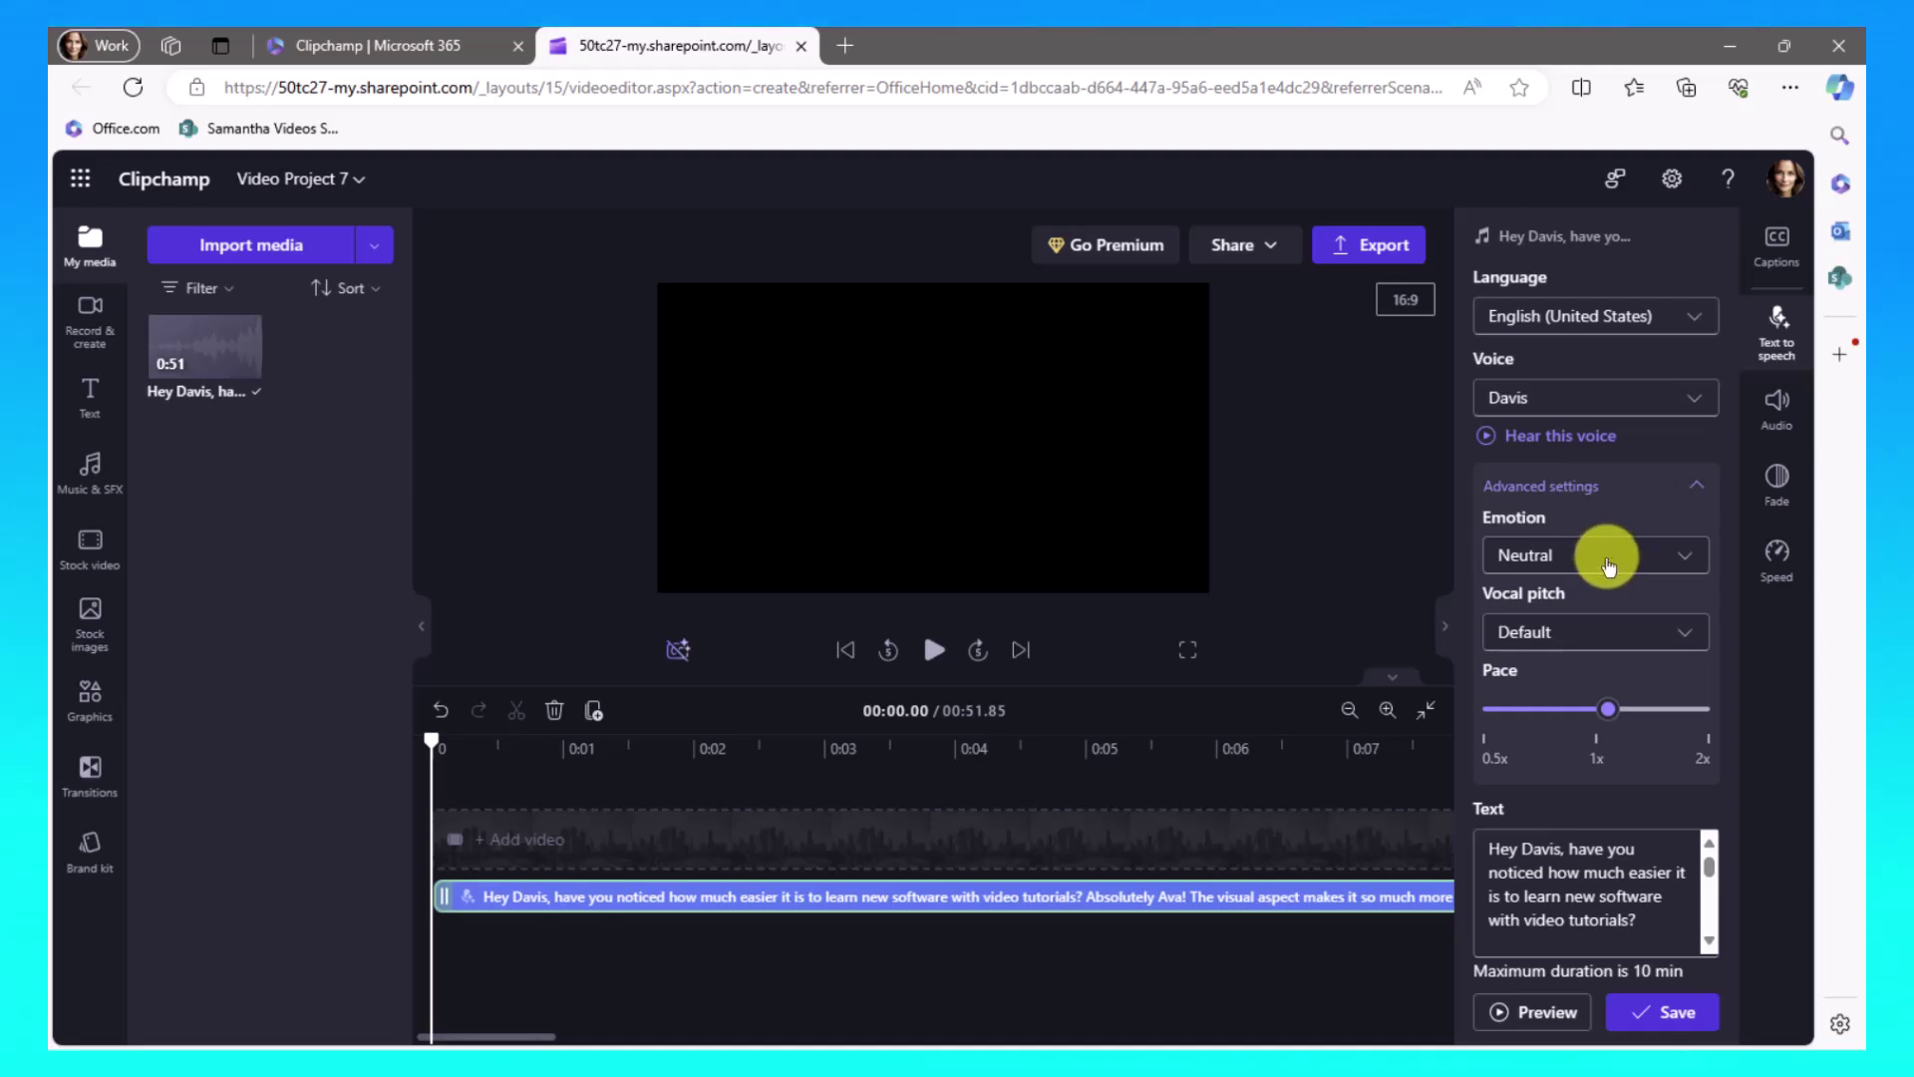
{"action": "left_click", "coordinate": [1692, 403]}
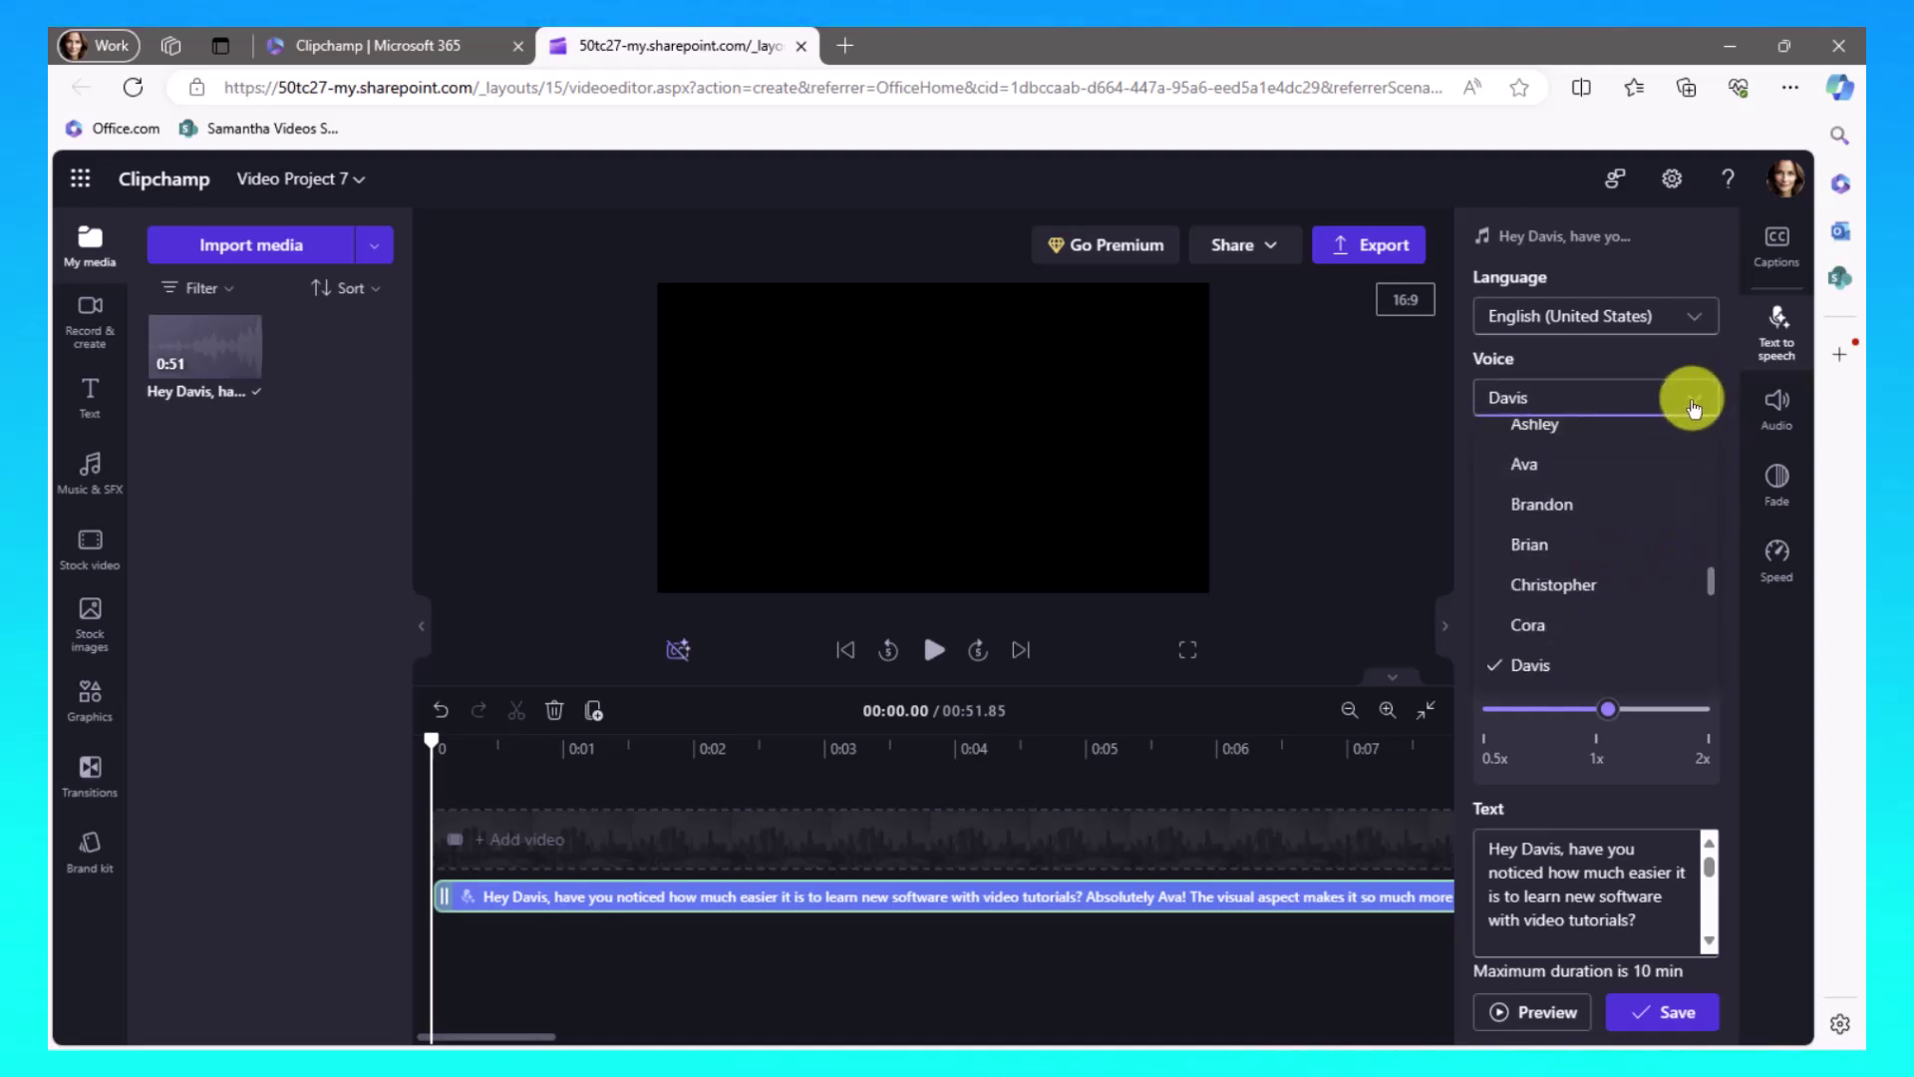
{"action": "left_click", "coordinate": [1671, 357]}
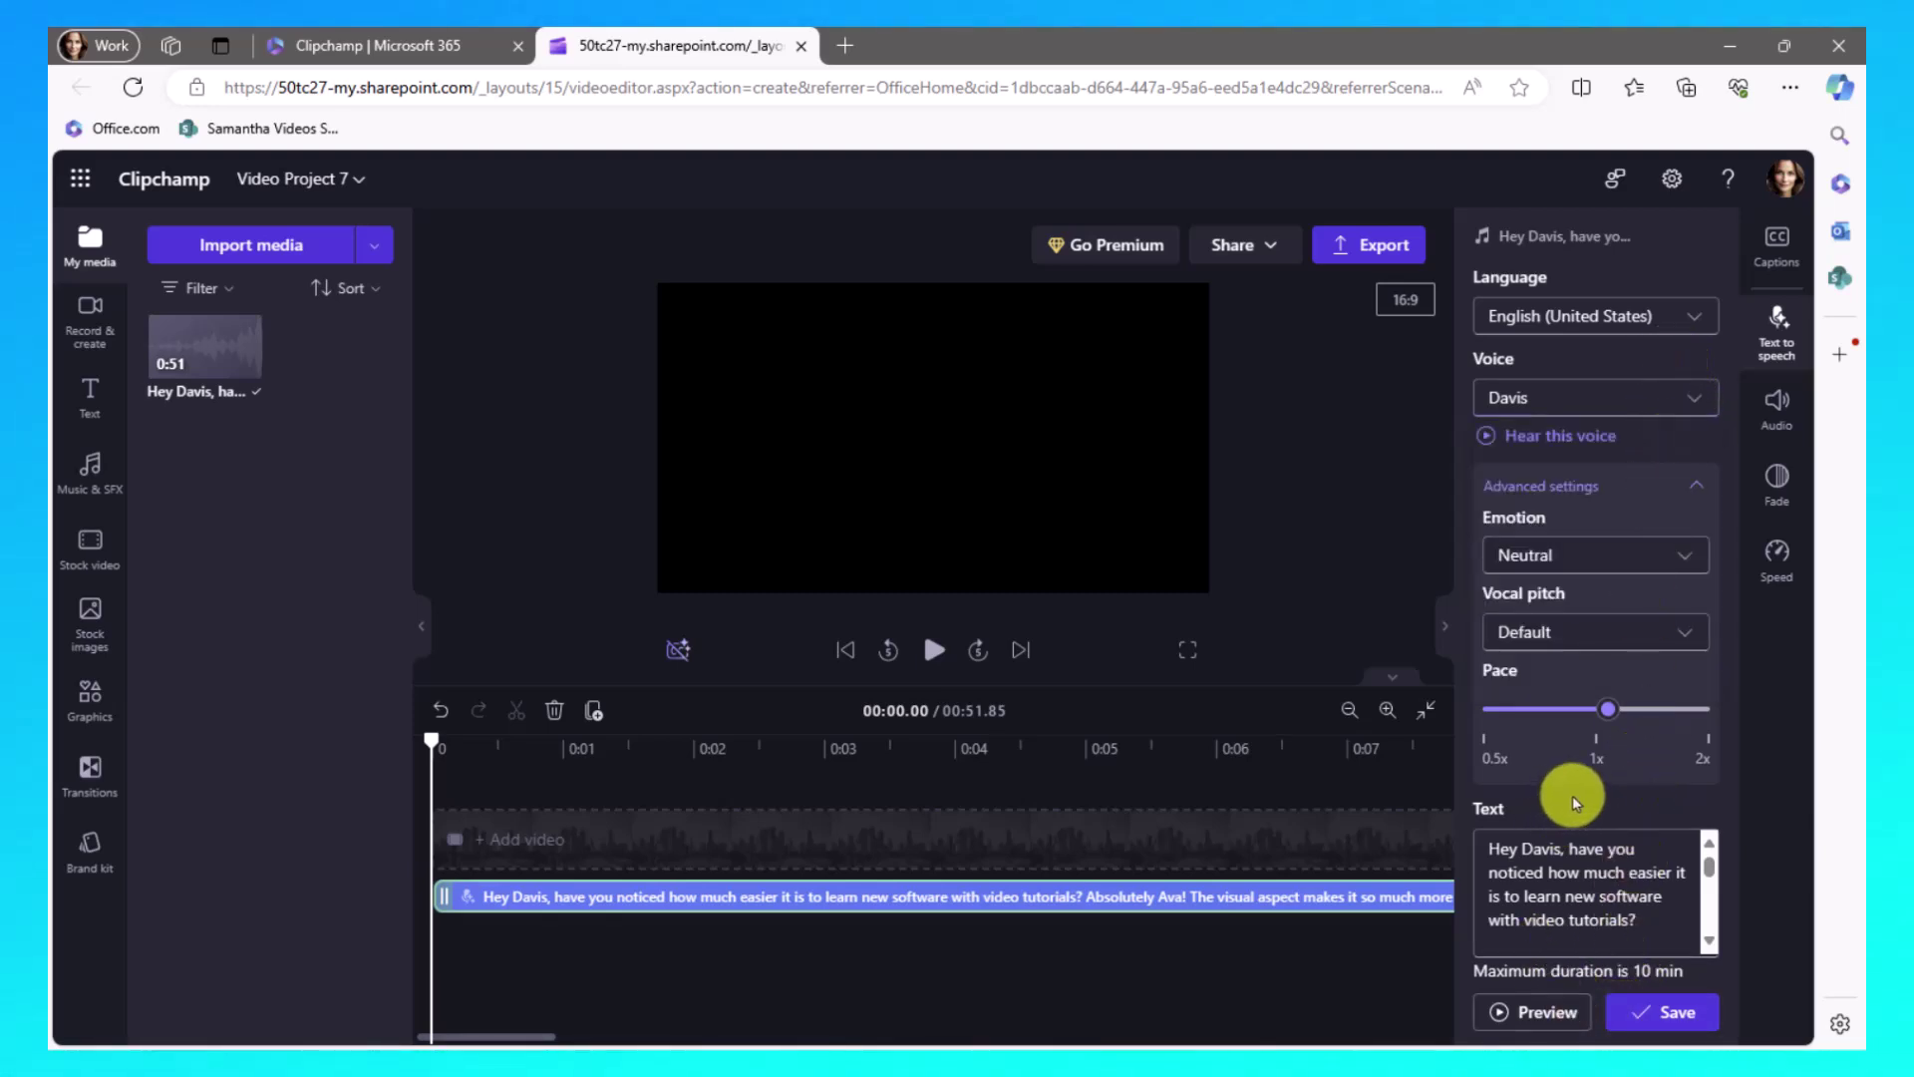
{"action": "left_click", "coordinate": [1693, 485]}
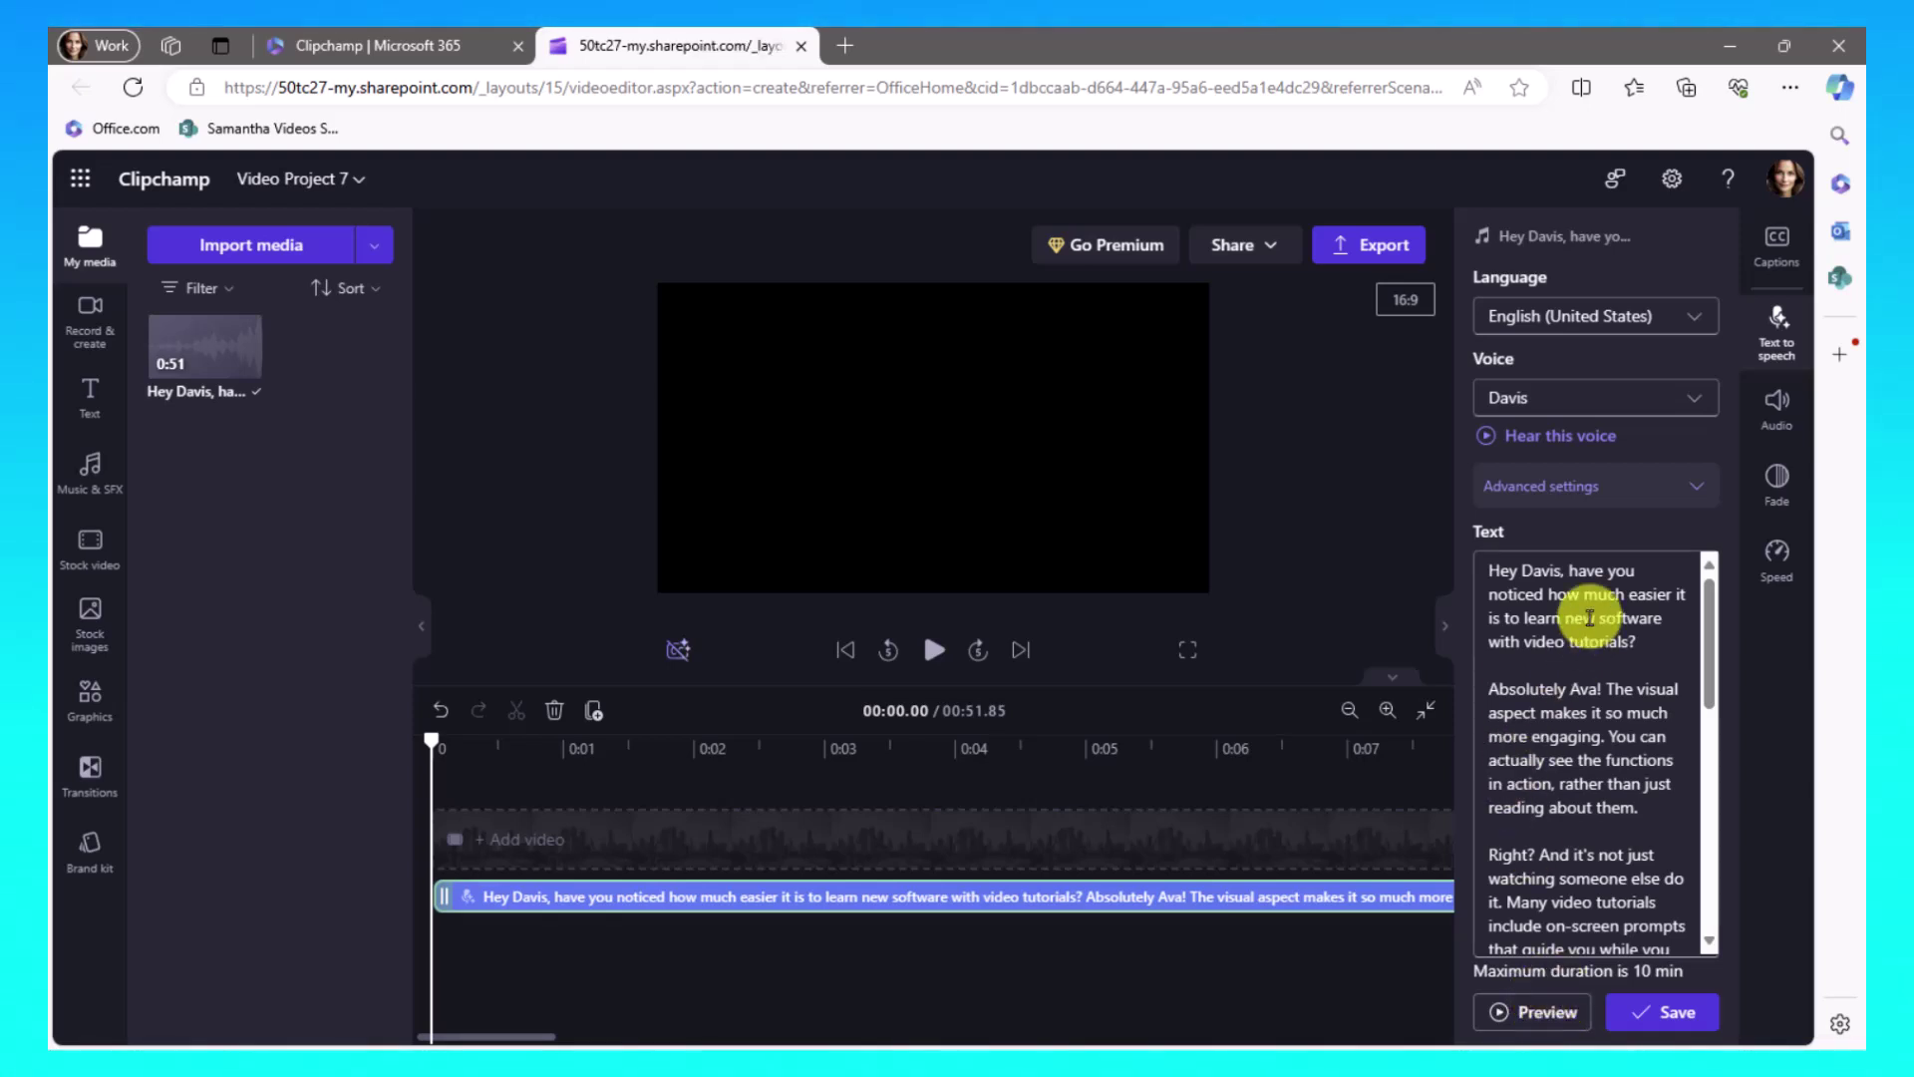
Step: Save the Davis voiceover and play it back to check the 0:57 clip
{"action": "left_click", "coordinate": [1670, 1015]}
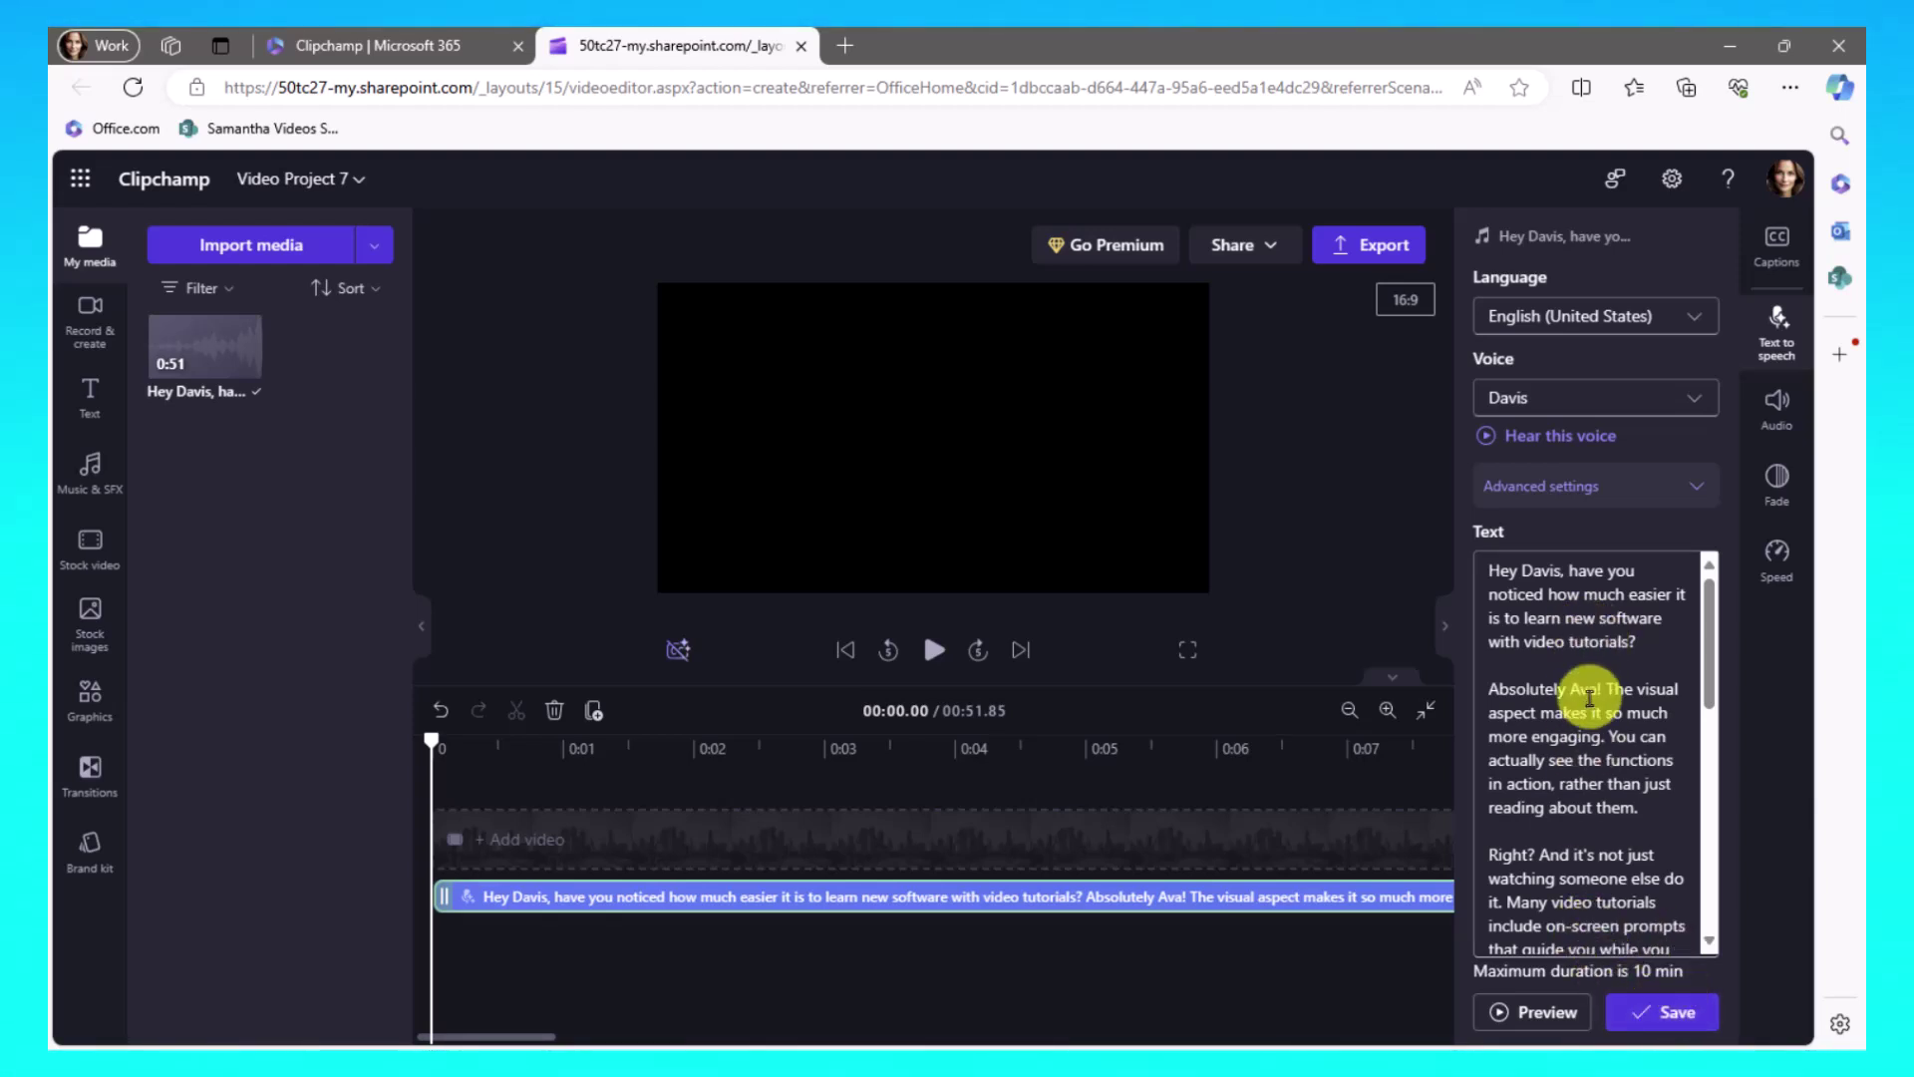
{"action": "left_click", "coordinate": [1662, 1011]}
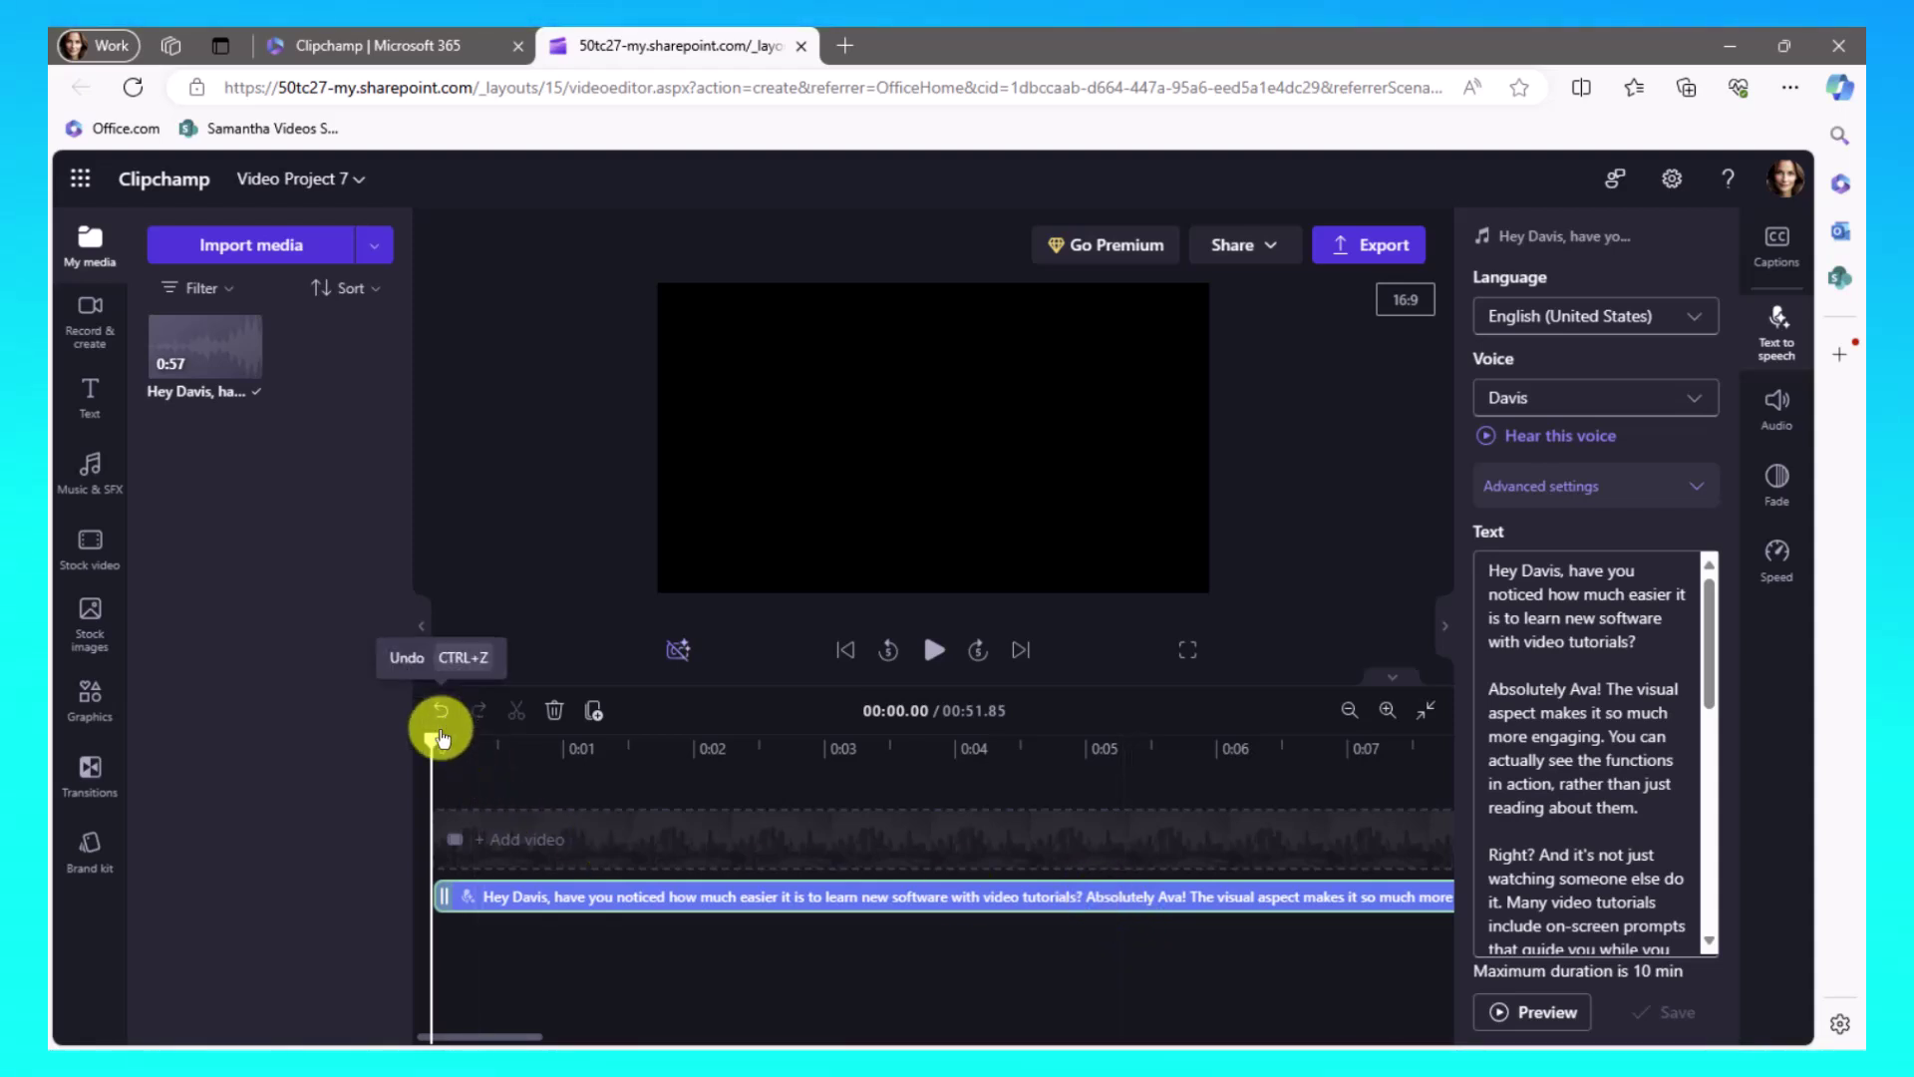
{"action": "left_click", "coordinate": [935, 650]}
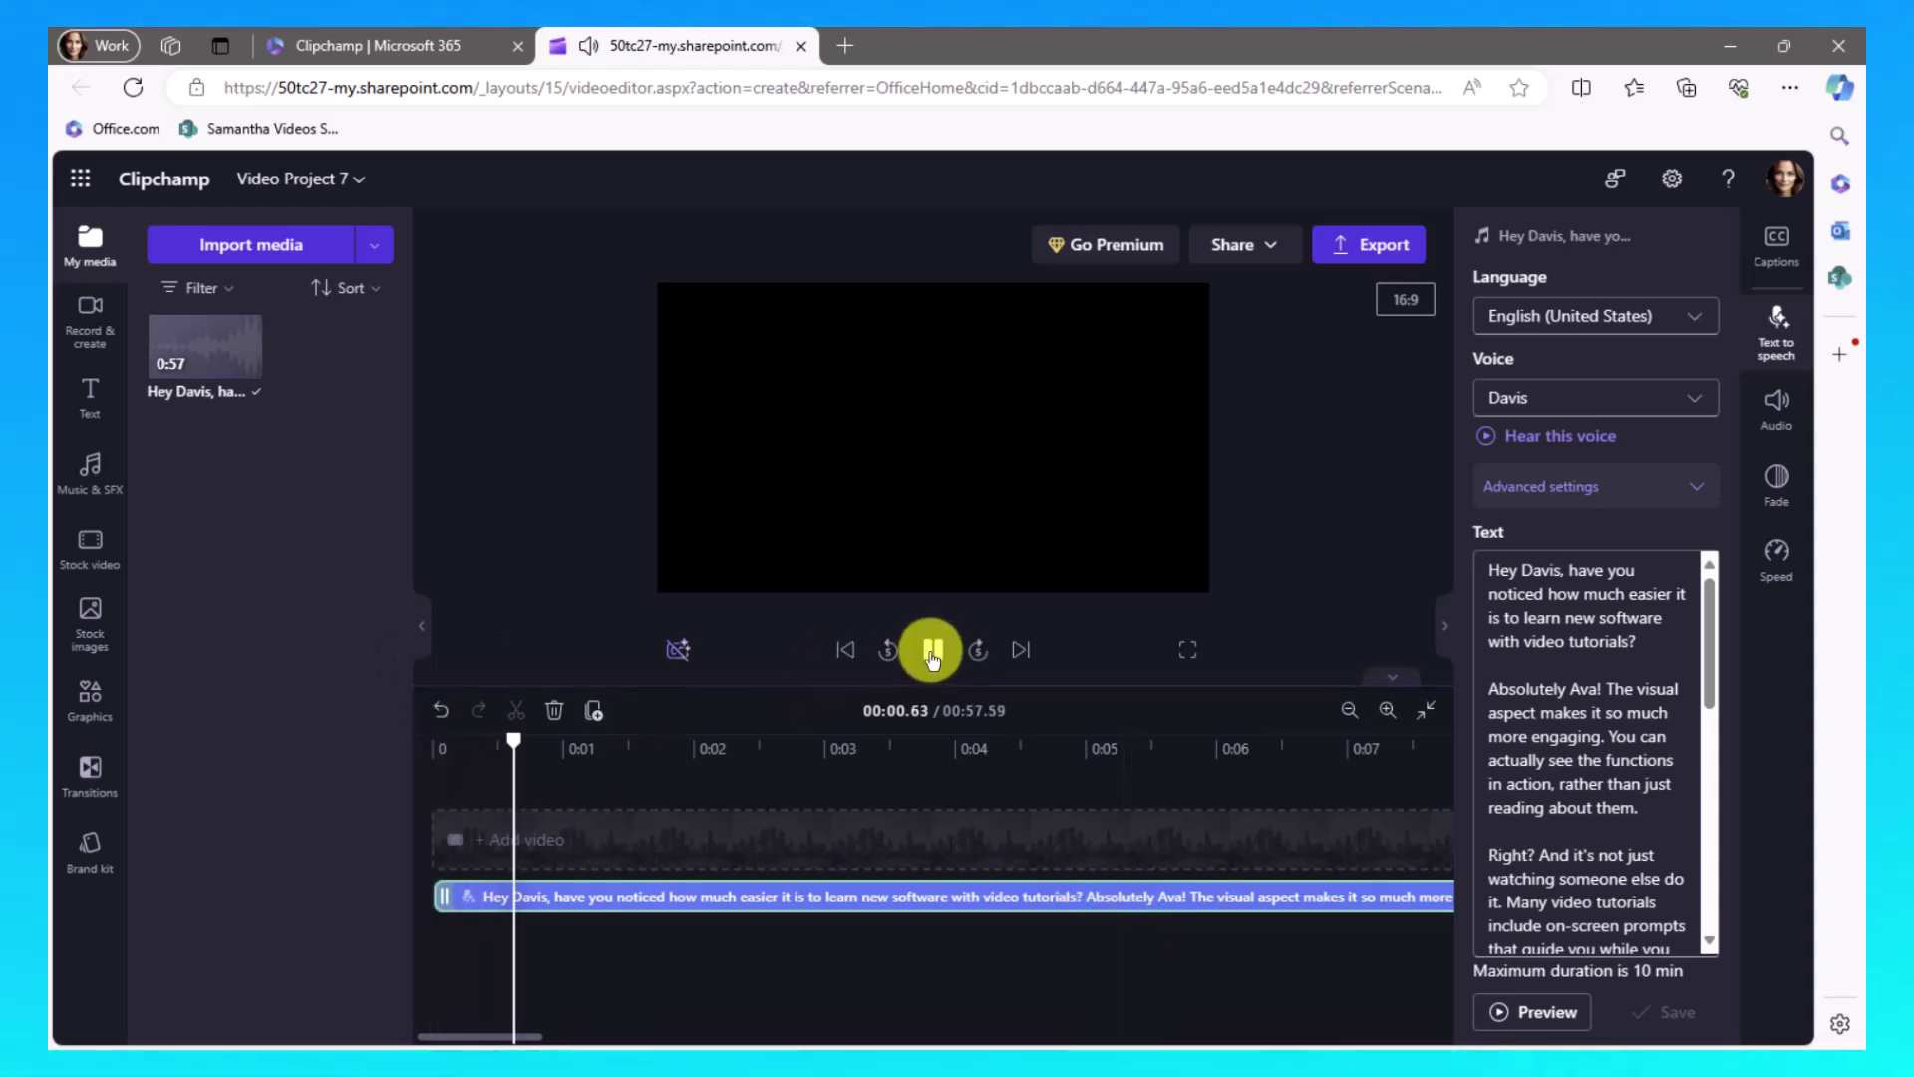
{"action": "left_click", "coordinate": [933, 654]}
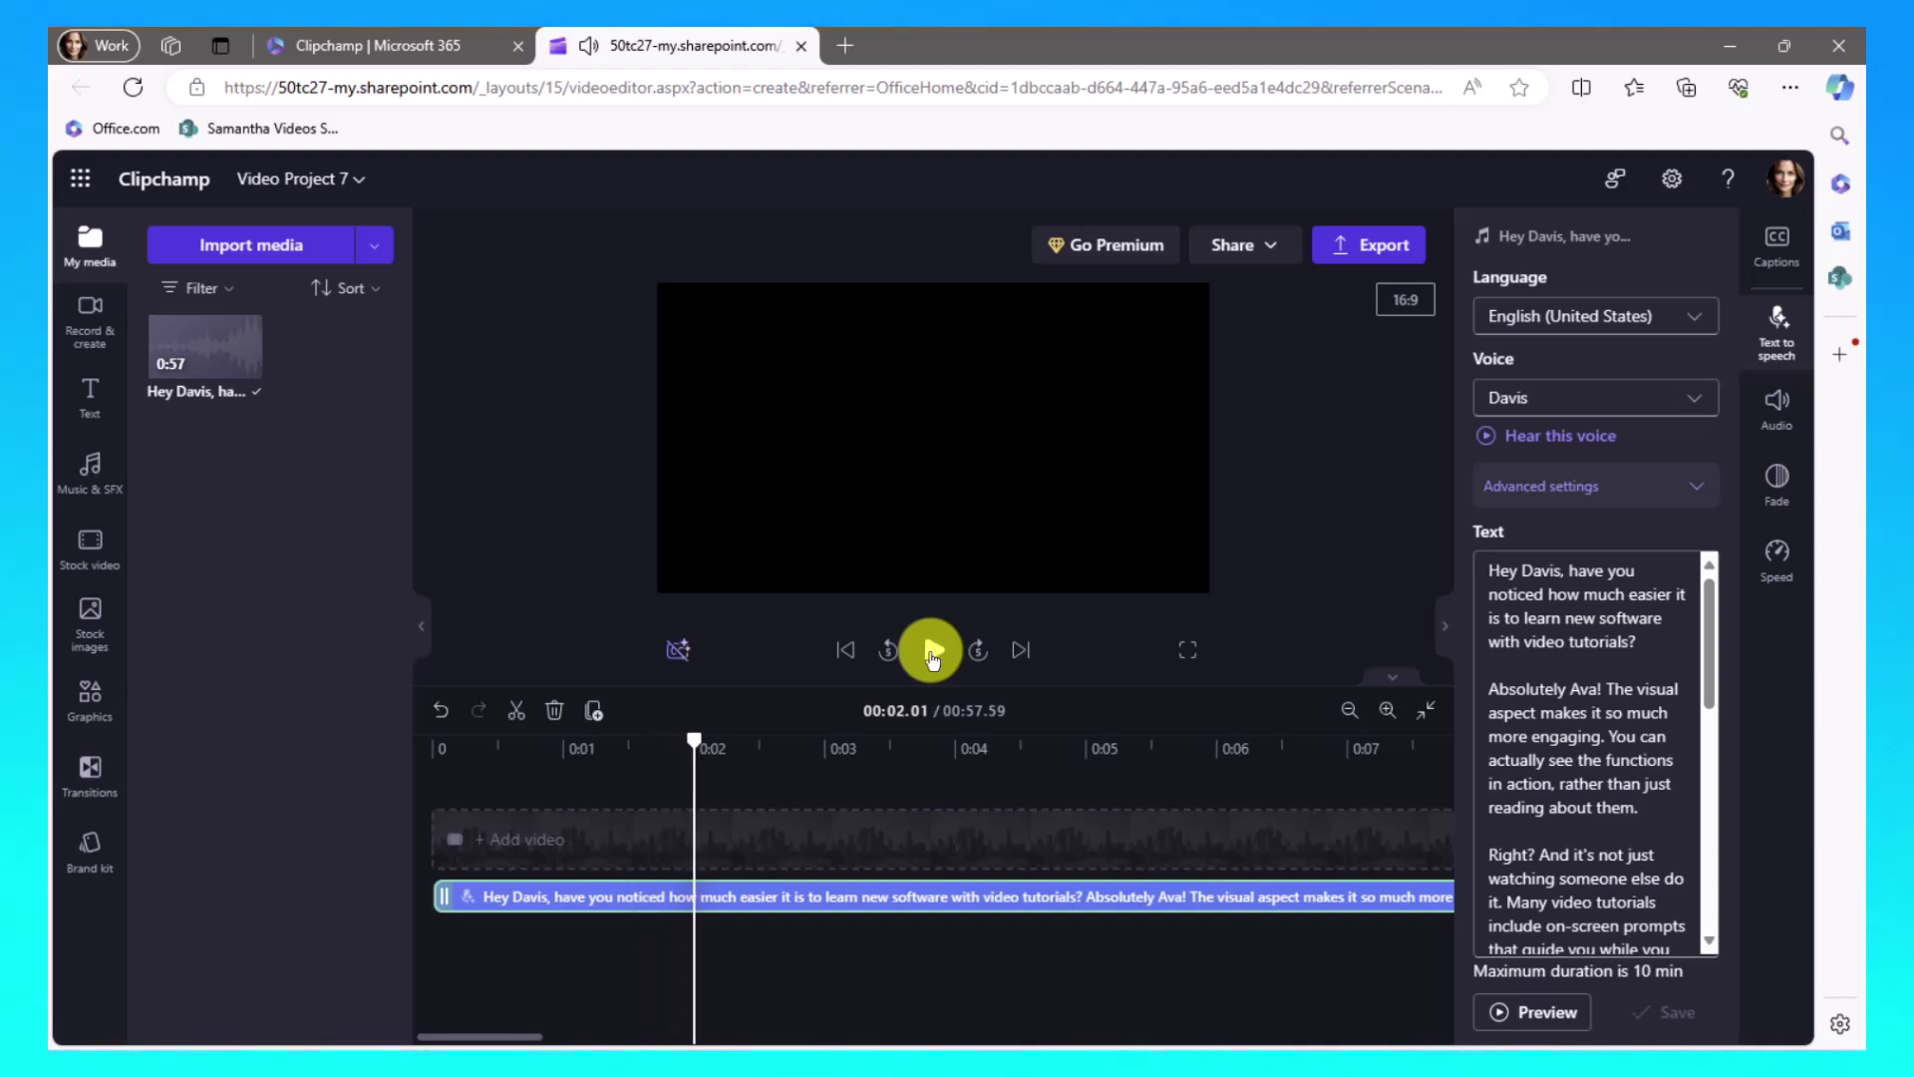
Step: Export at 1080p as 'Davis Voice' and save the file to the computer
{"action": "left_click", "coordinate": [1336, 248]}
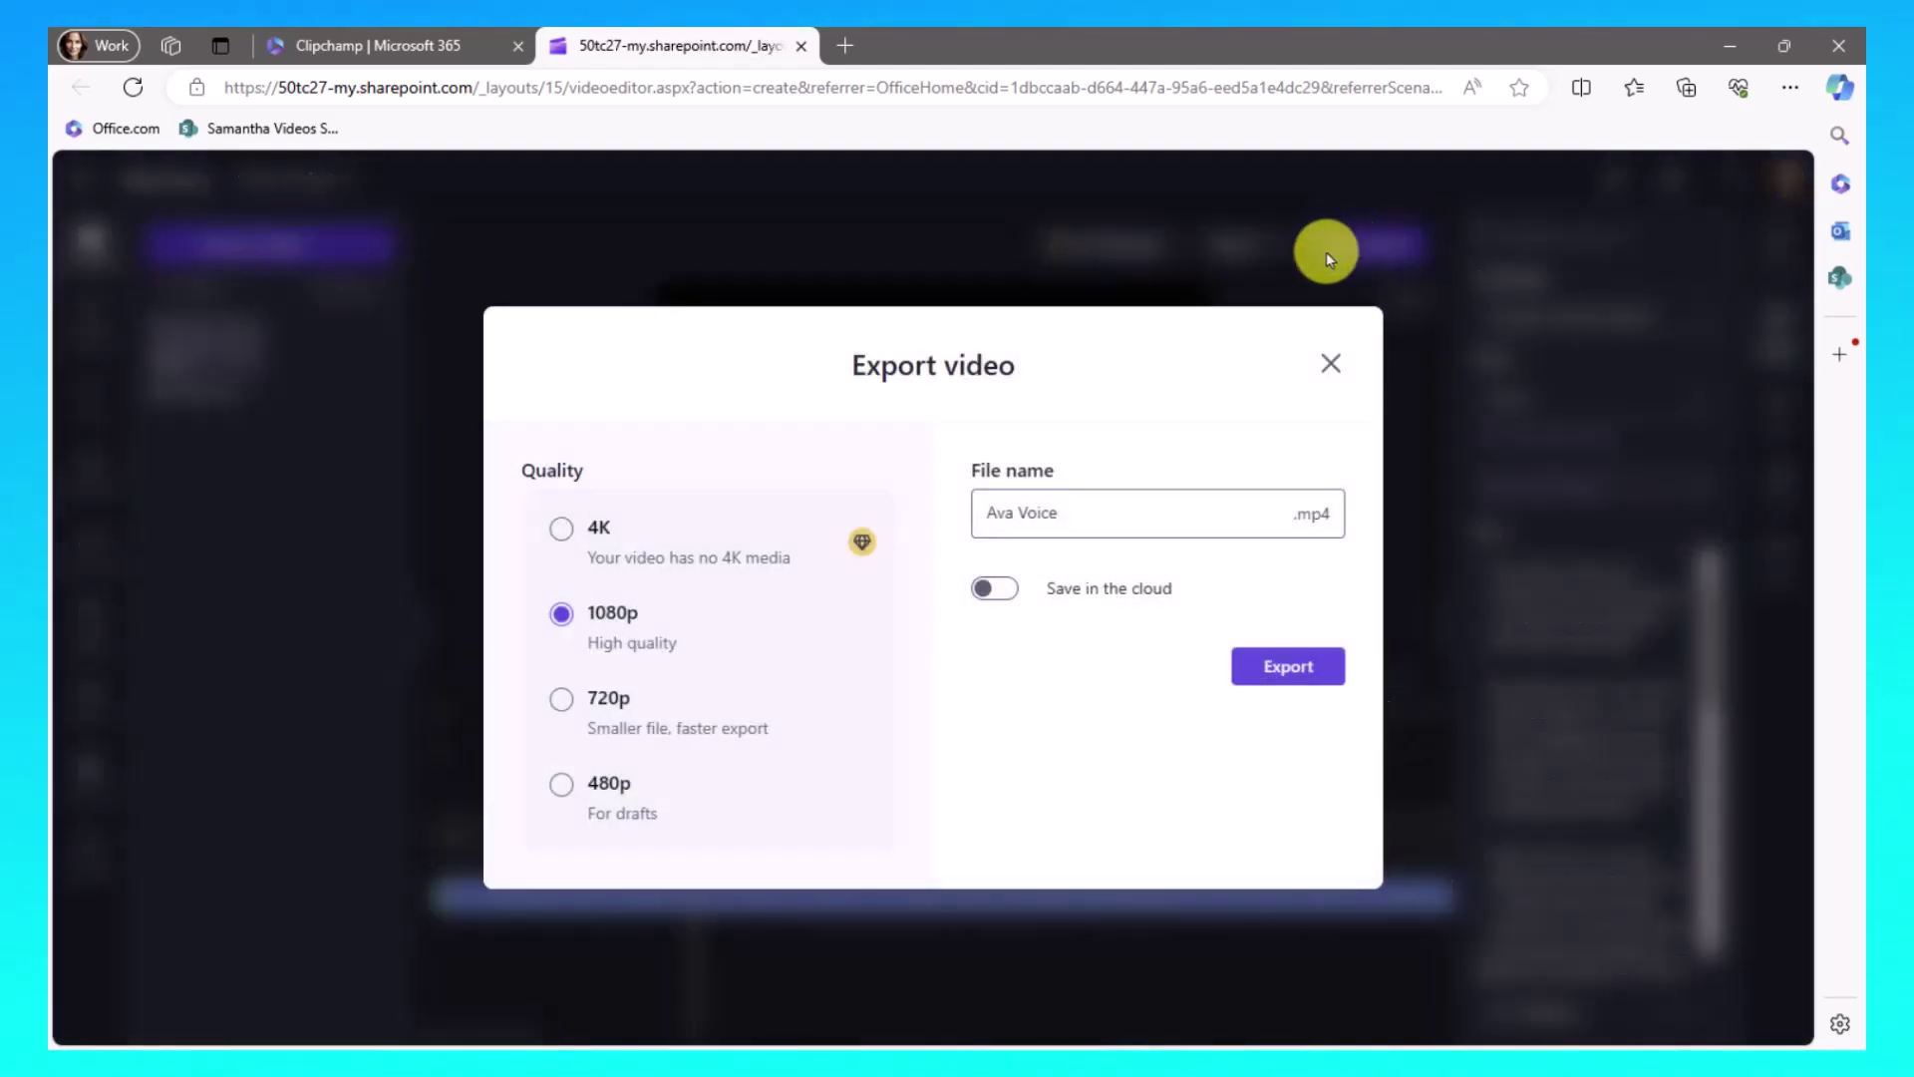
{"action": "double_click", "coordinate": [1004, 510]}
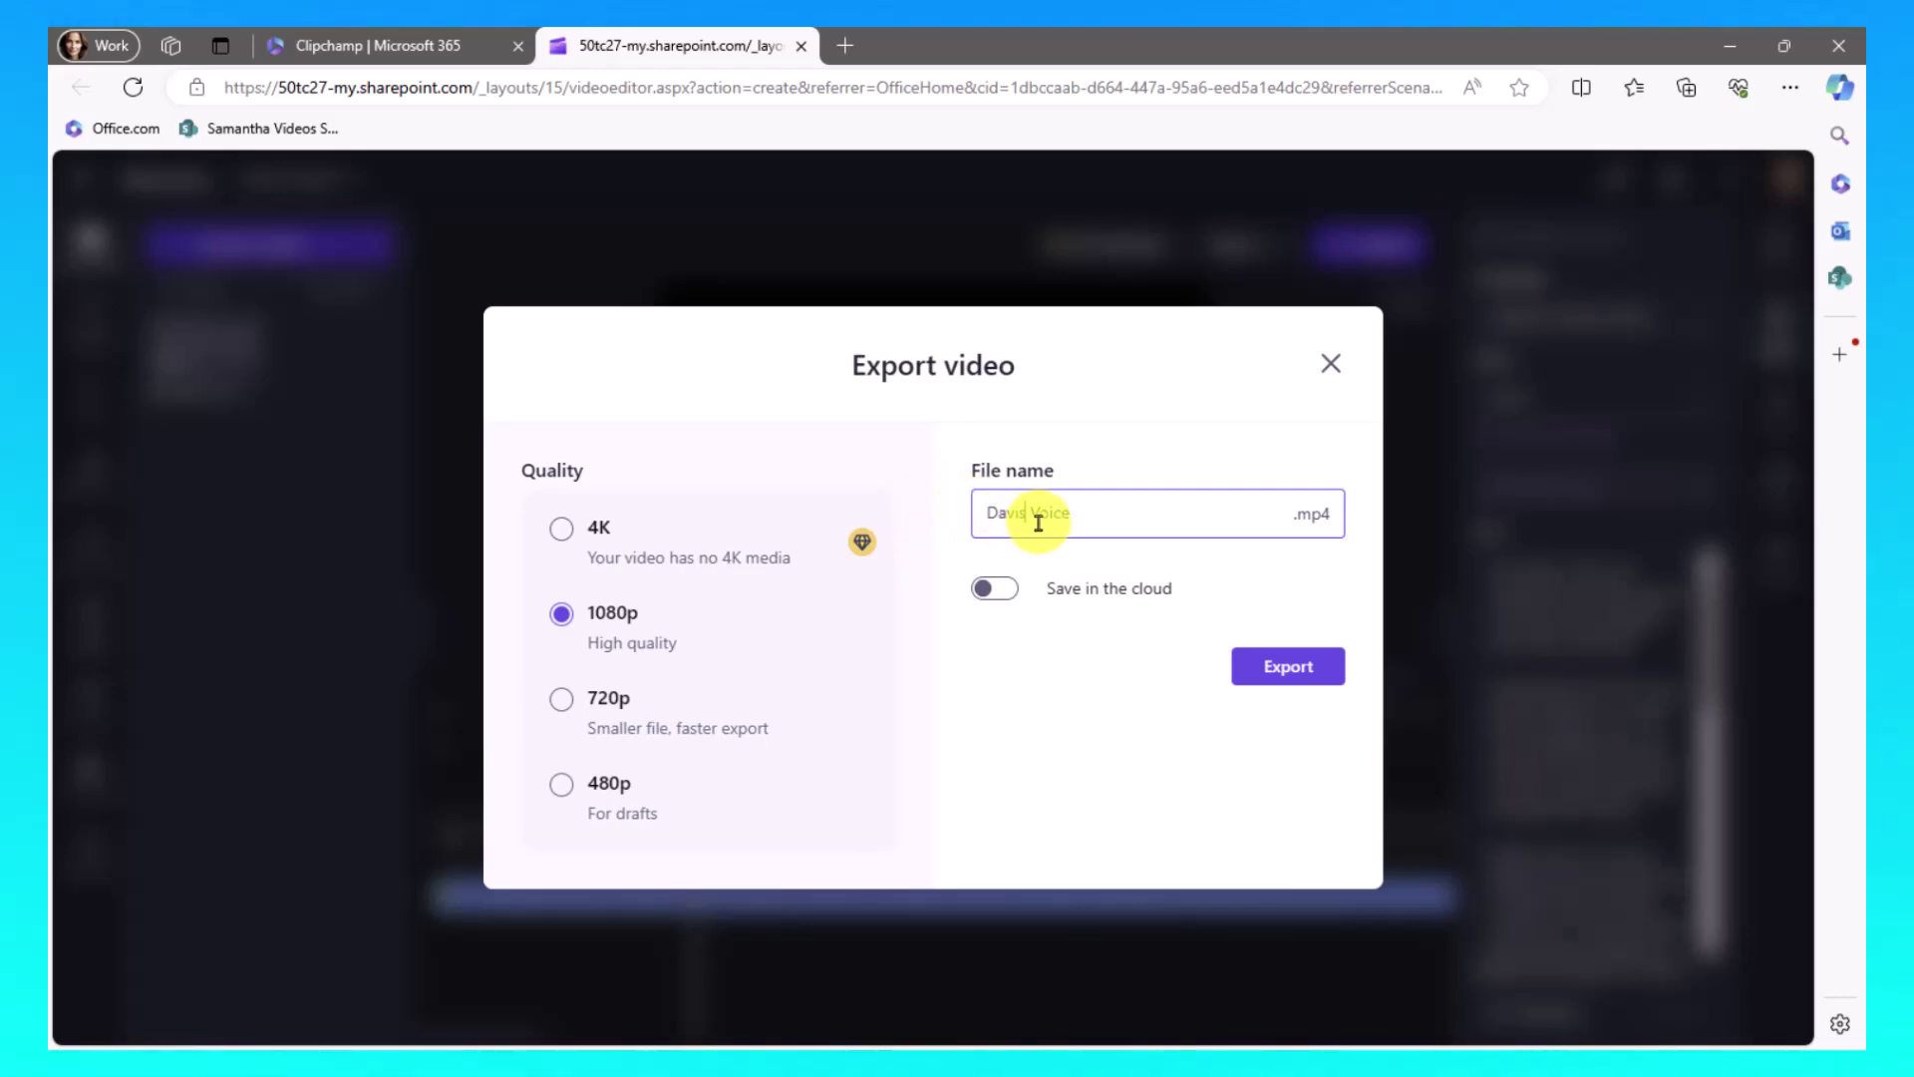
{"action": "left_click", "coordinate": [1292, 667]}
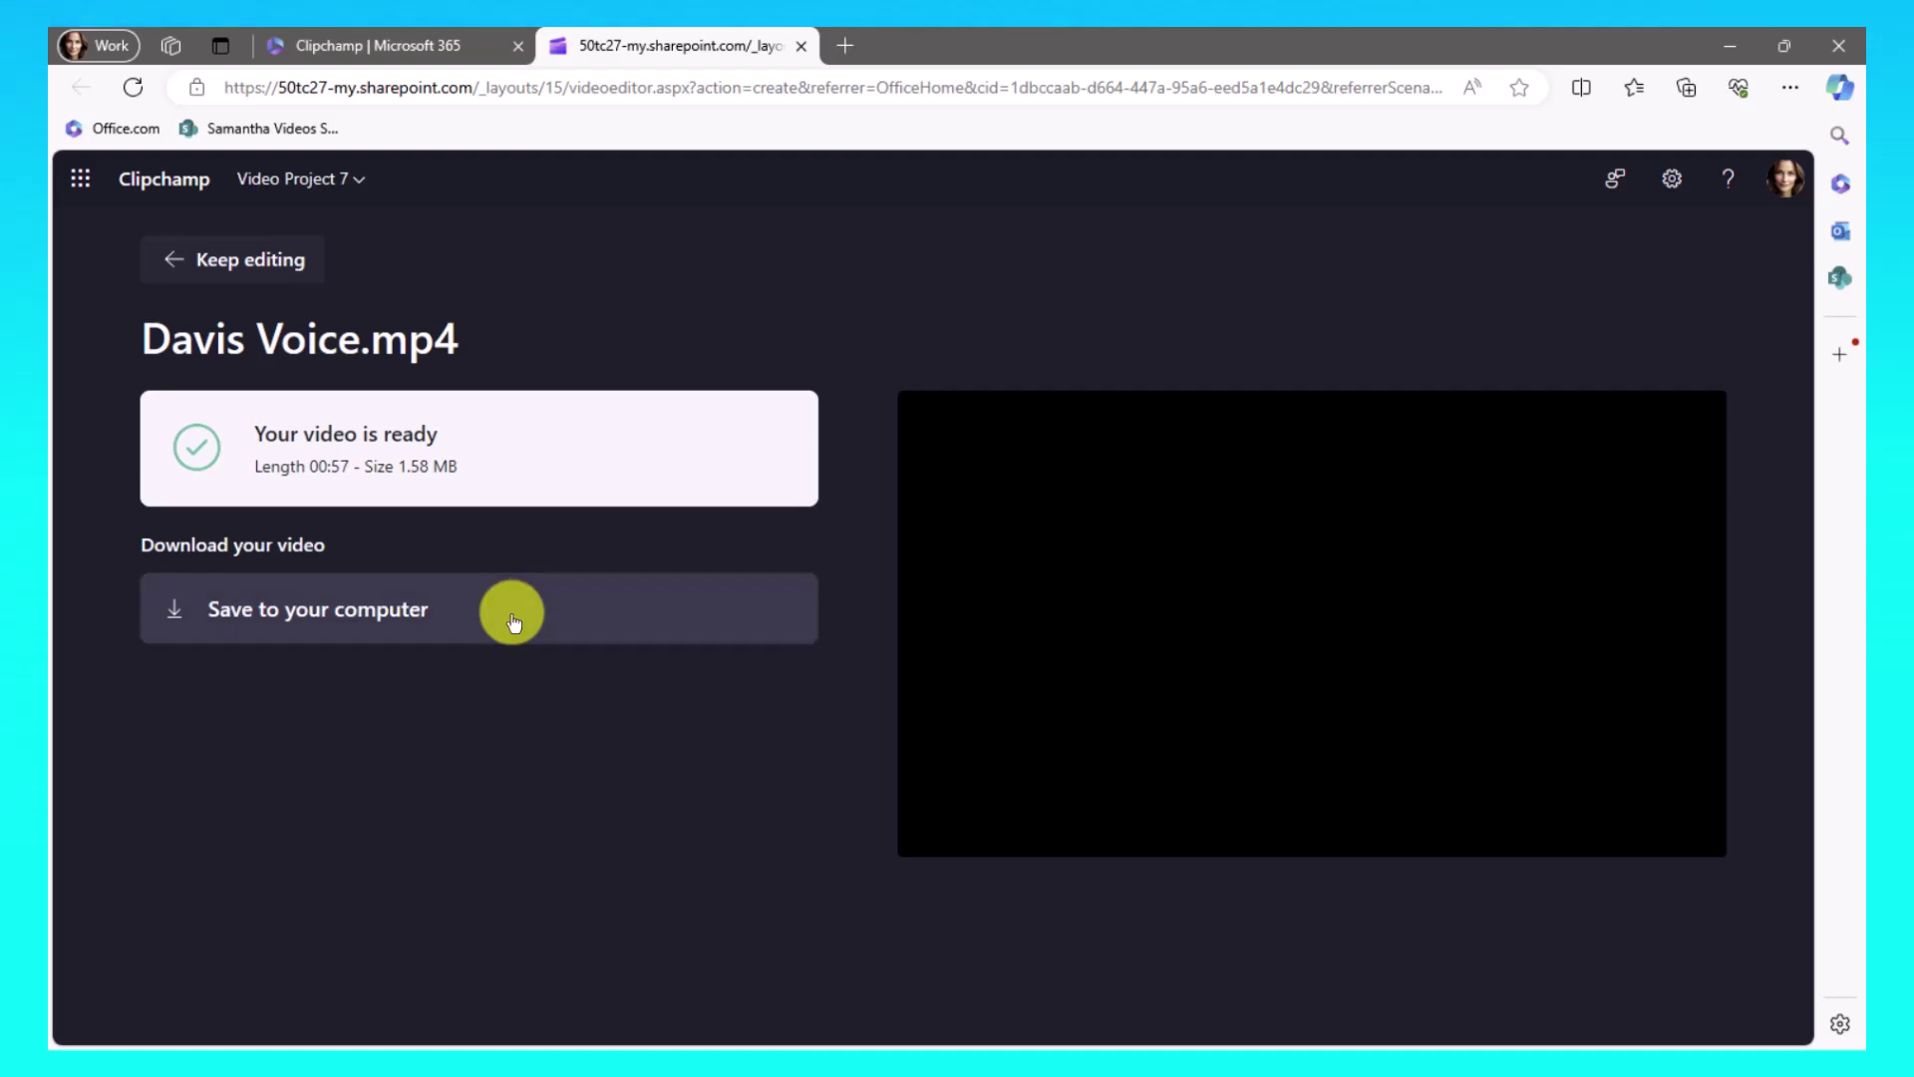
{"action": "left_click", "coordinate": [493, 608]}
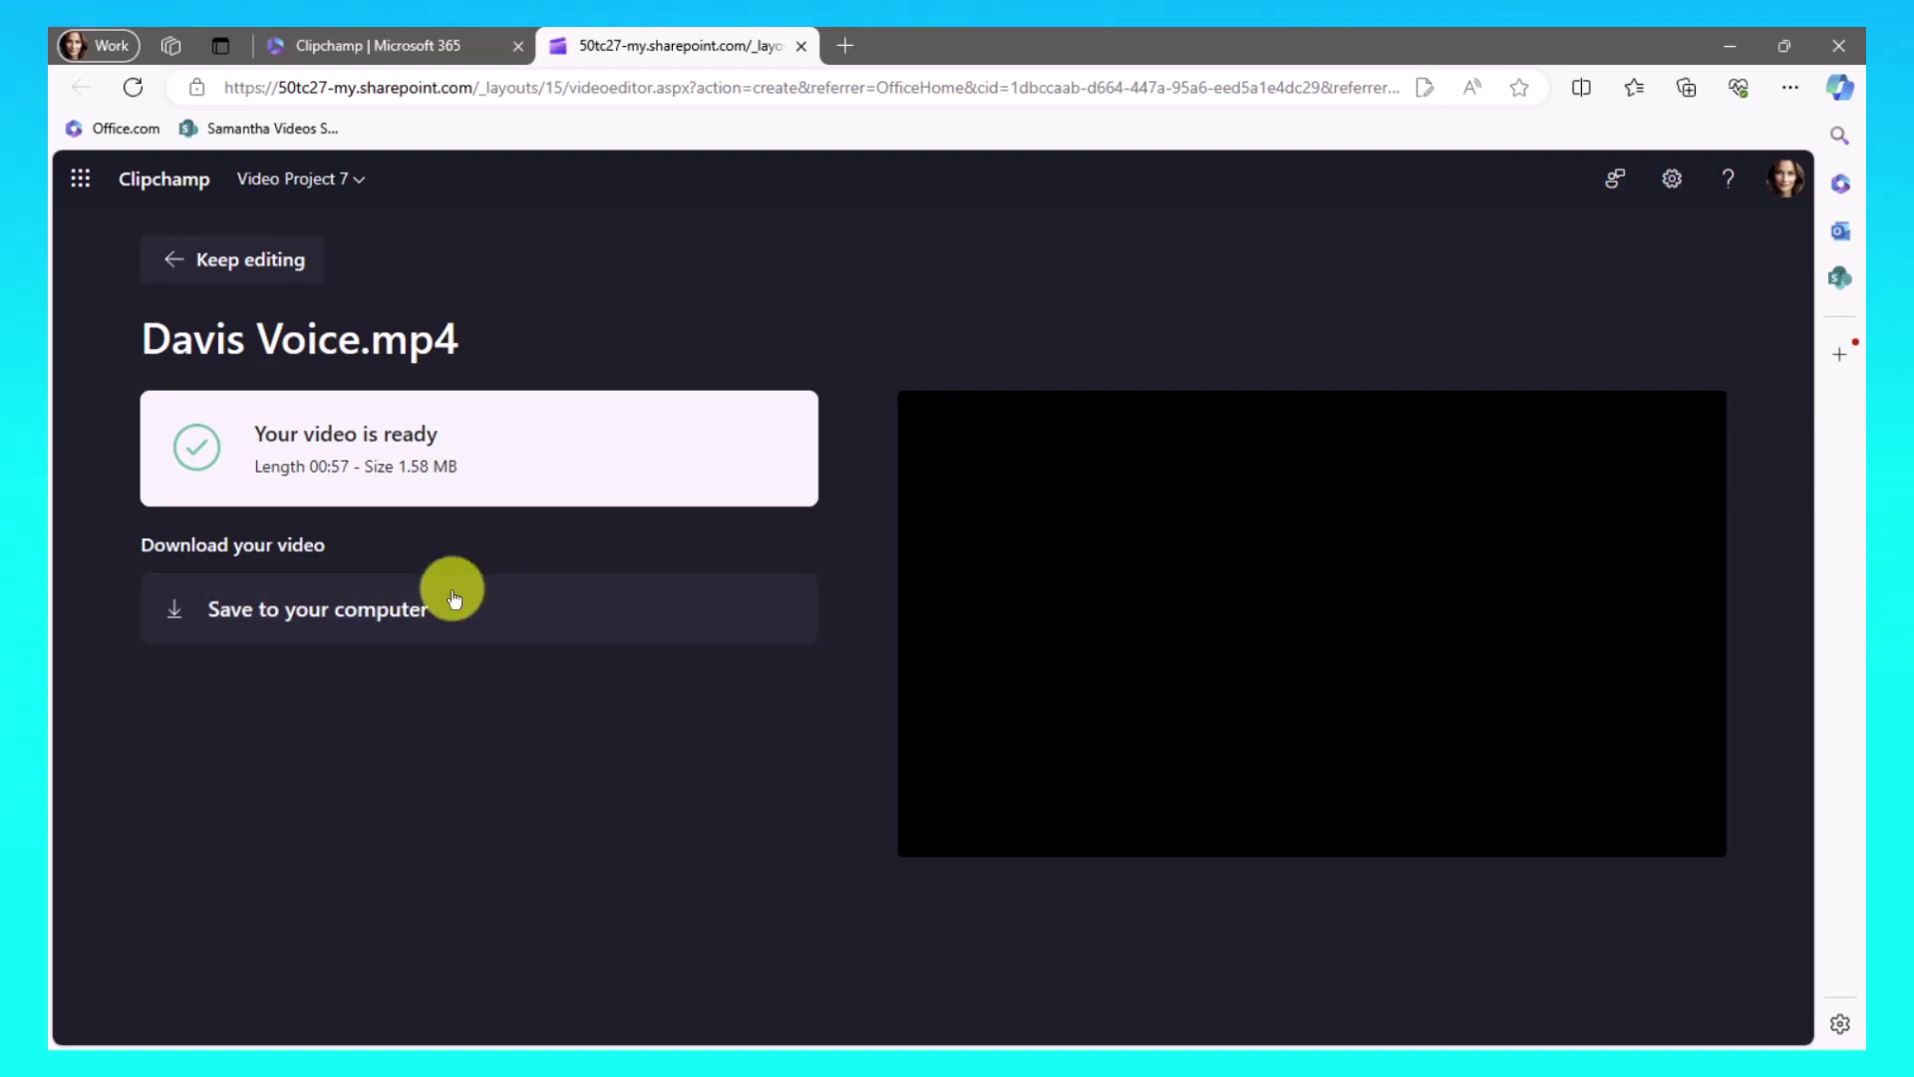
Step: Import Ava Voice.mp4 from the computer and add the 0:51 clip to the timeline above the Davis speech
{"action": "left_click", "coordinate": [248, 261]}
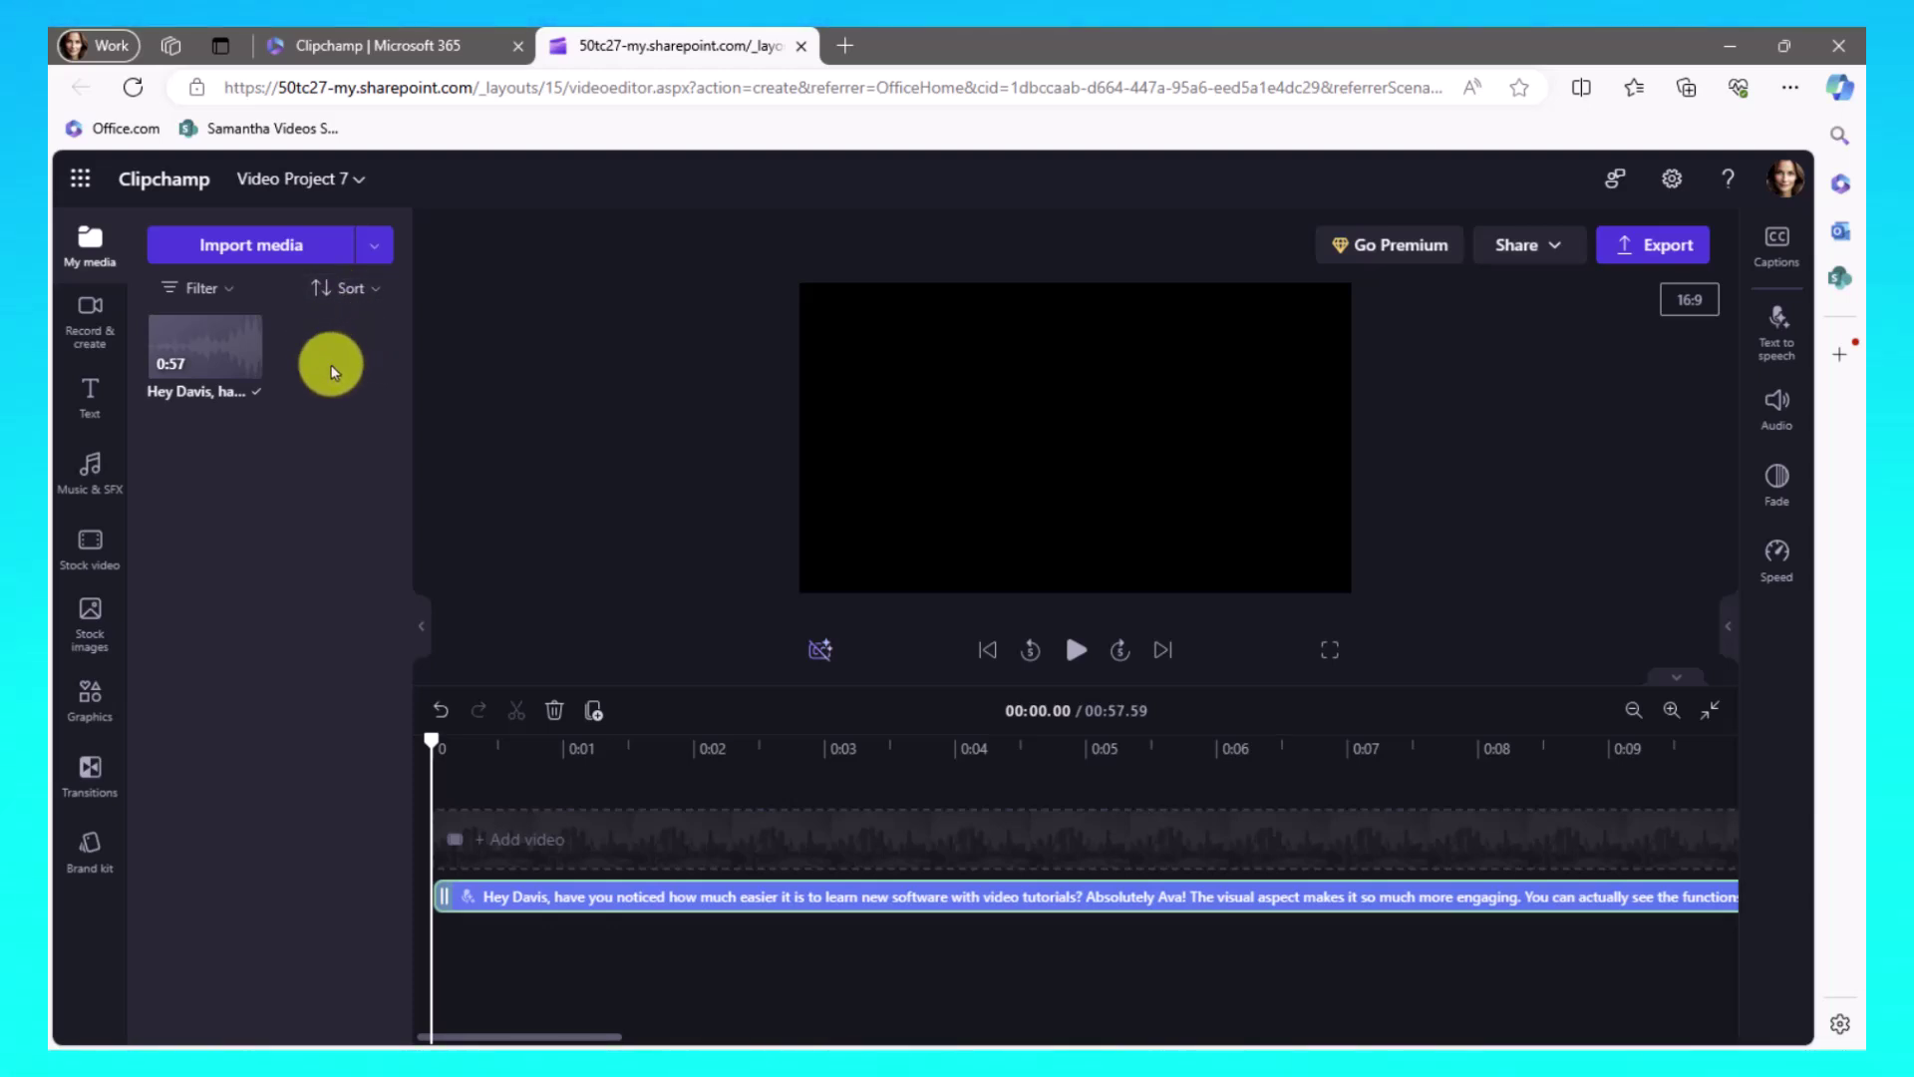
{"action": "left_click", "coordinate": [374, 245]}
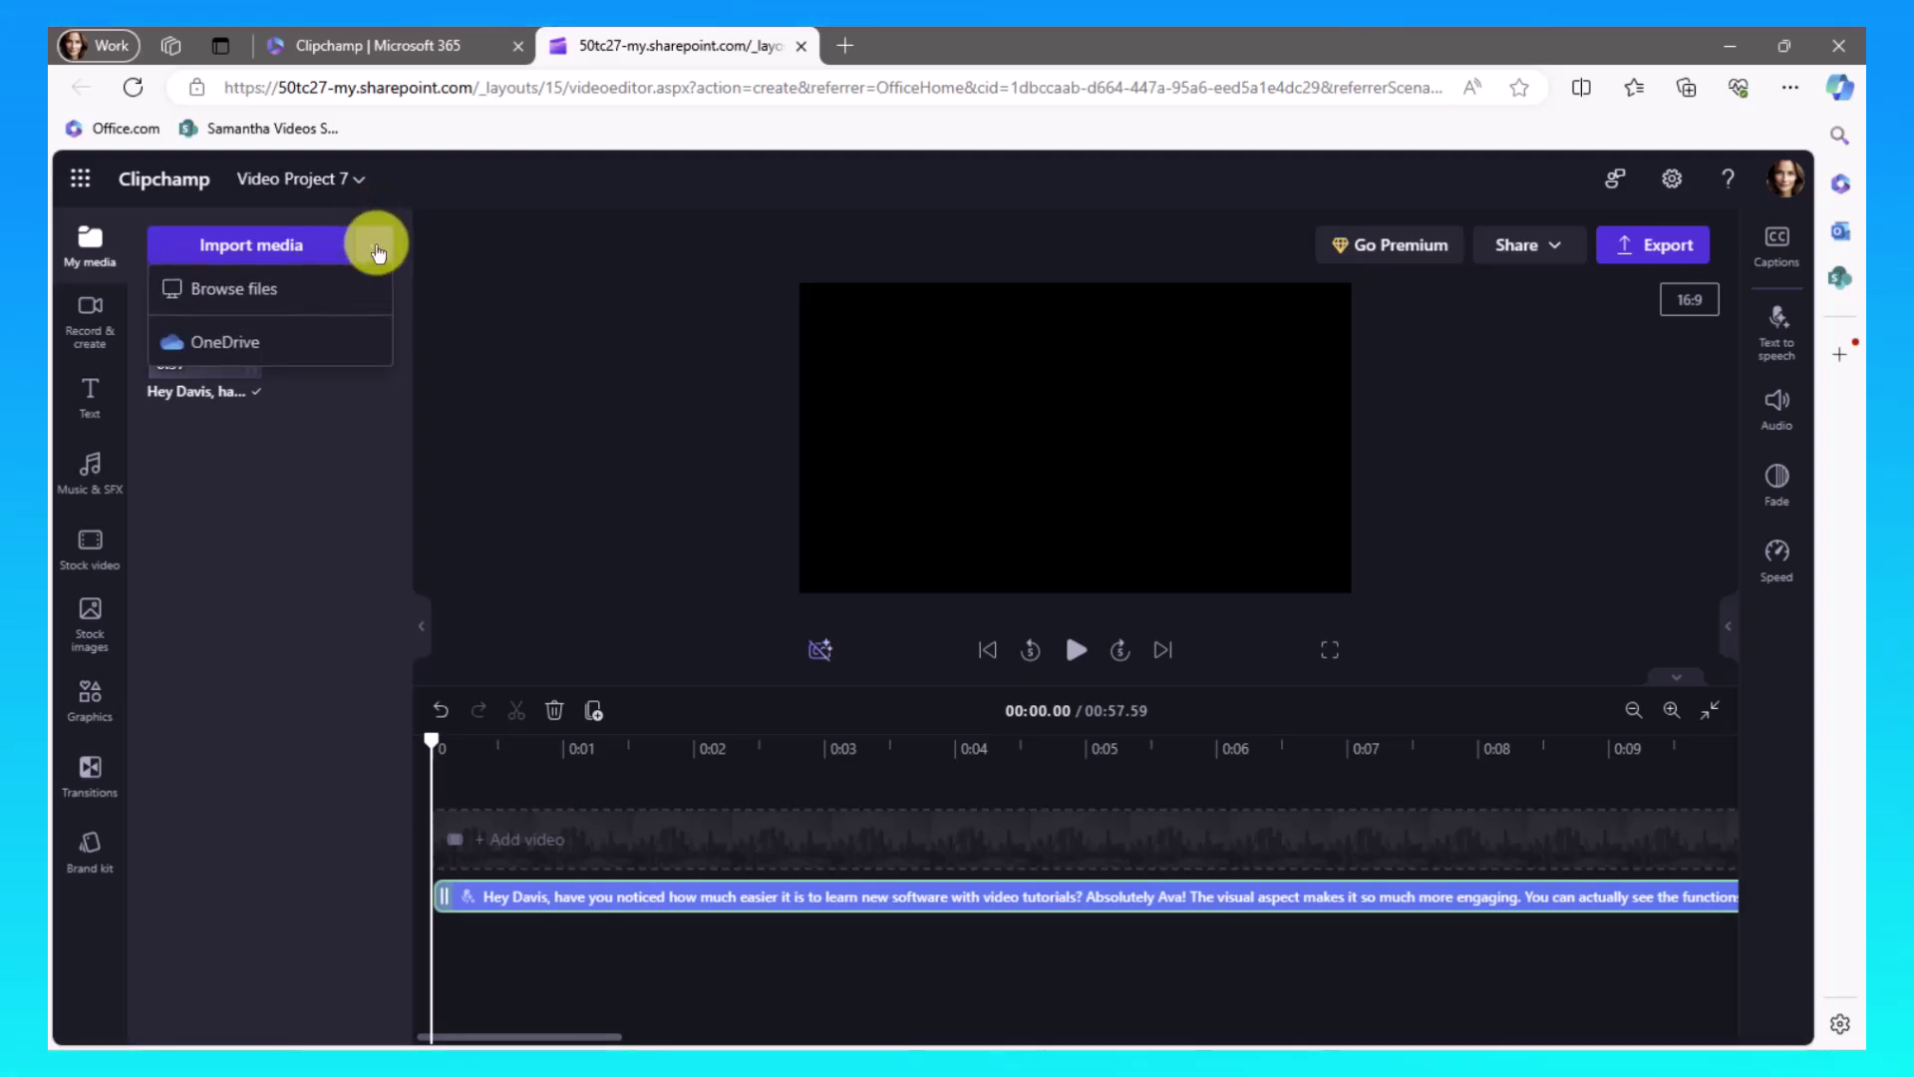
{"action": "left_click", "coordinate": [299, 287]}
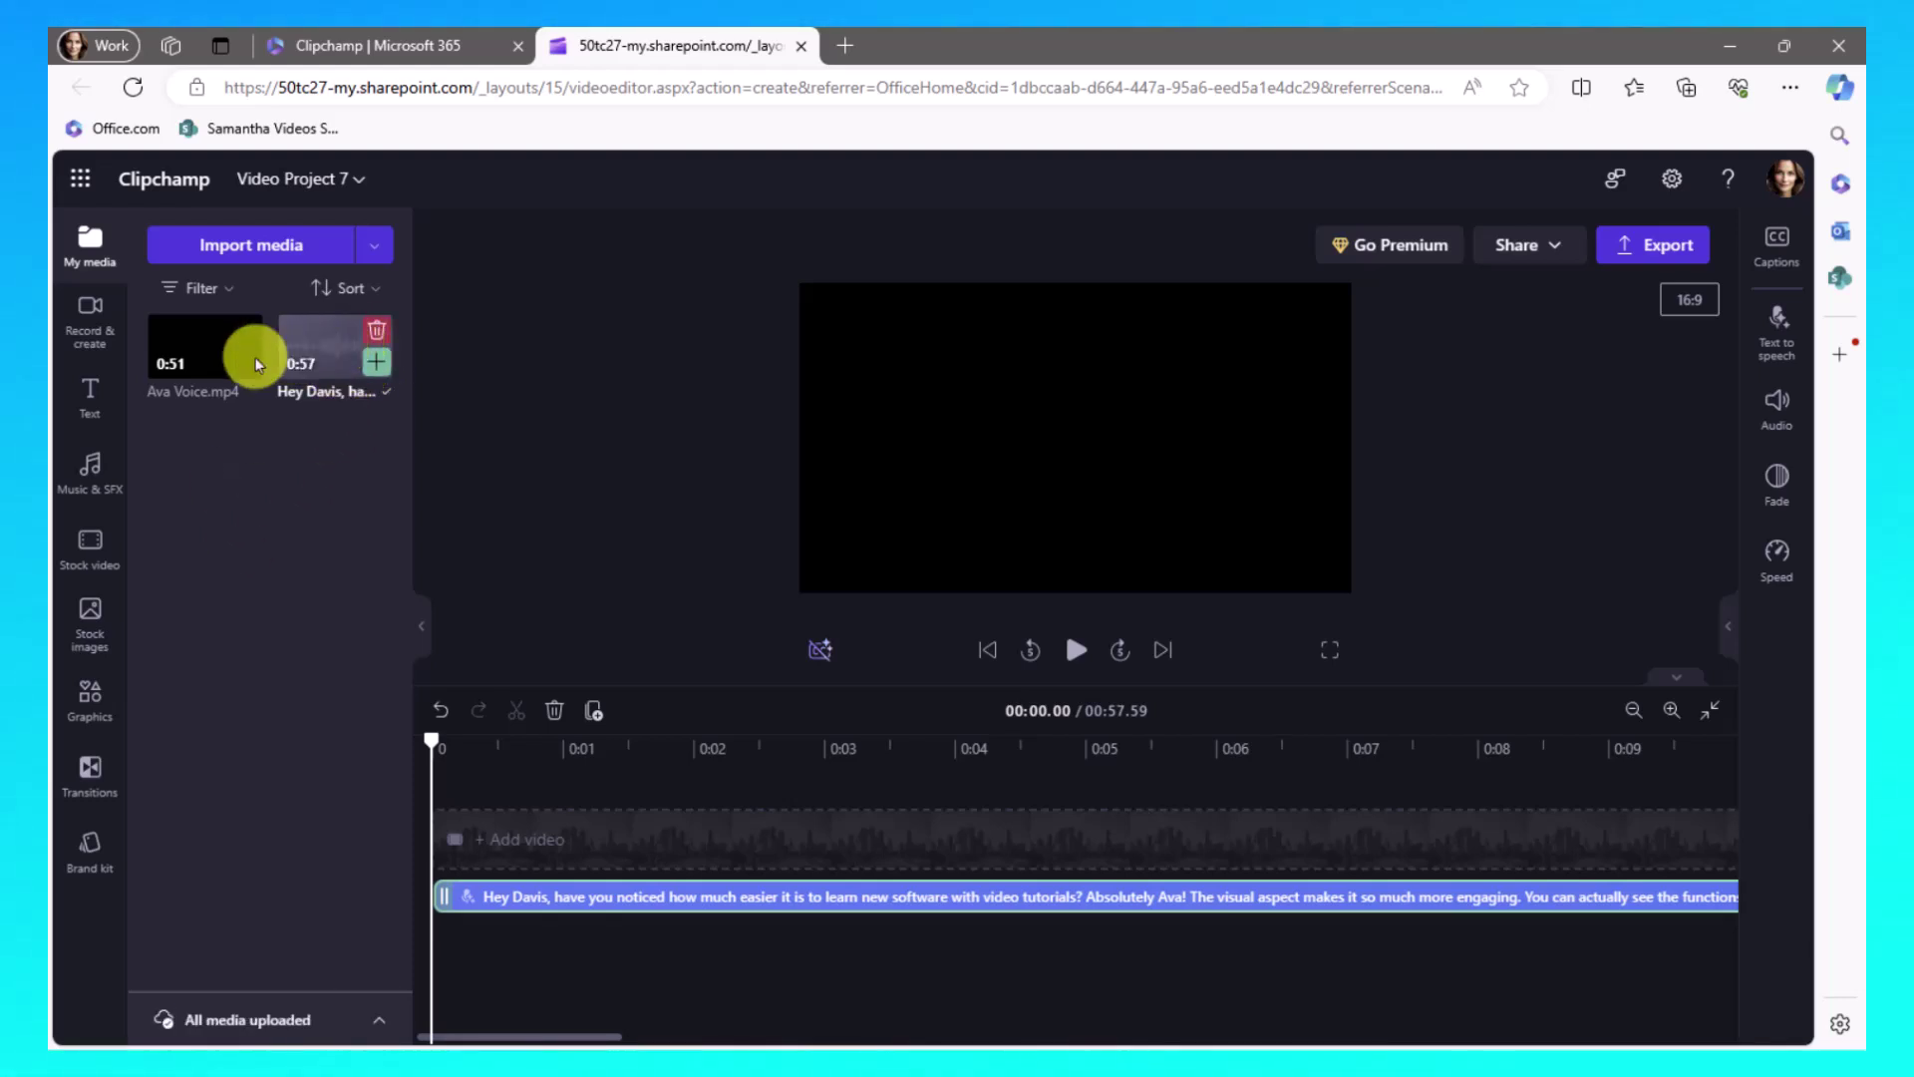
{"action": "mouse_move", "coordinate": [208, 346]}
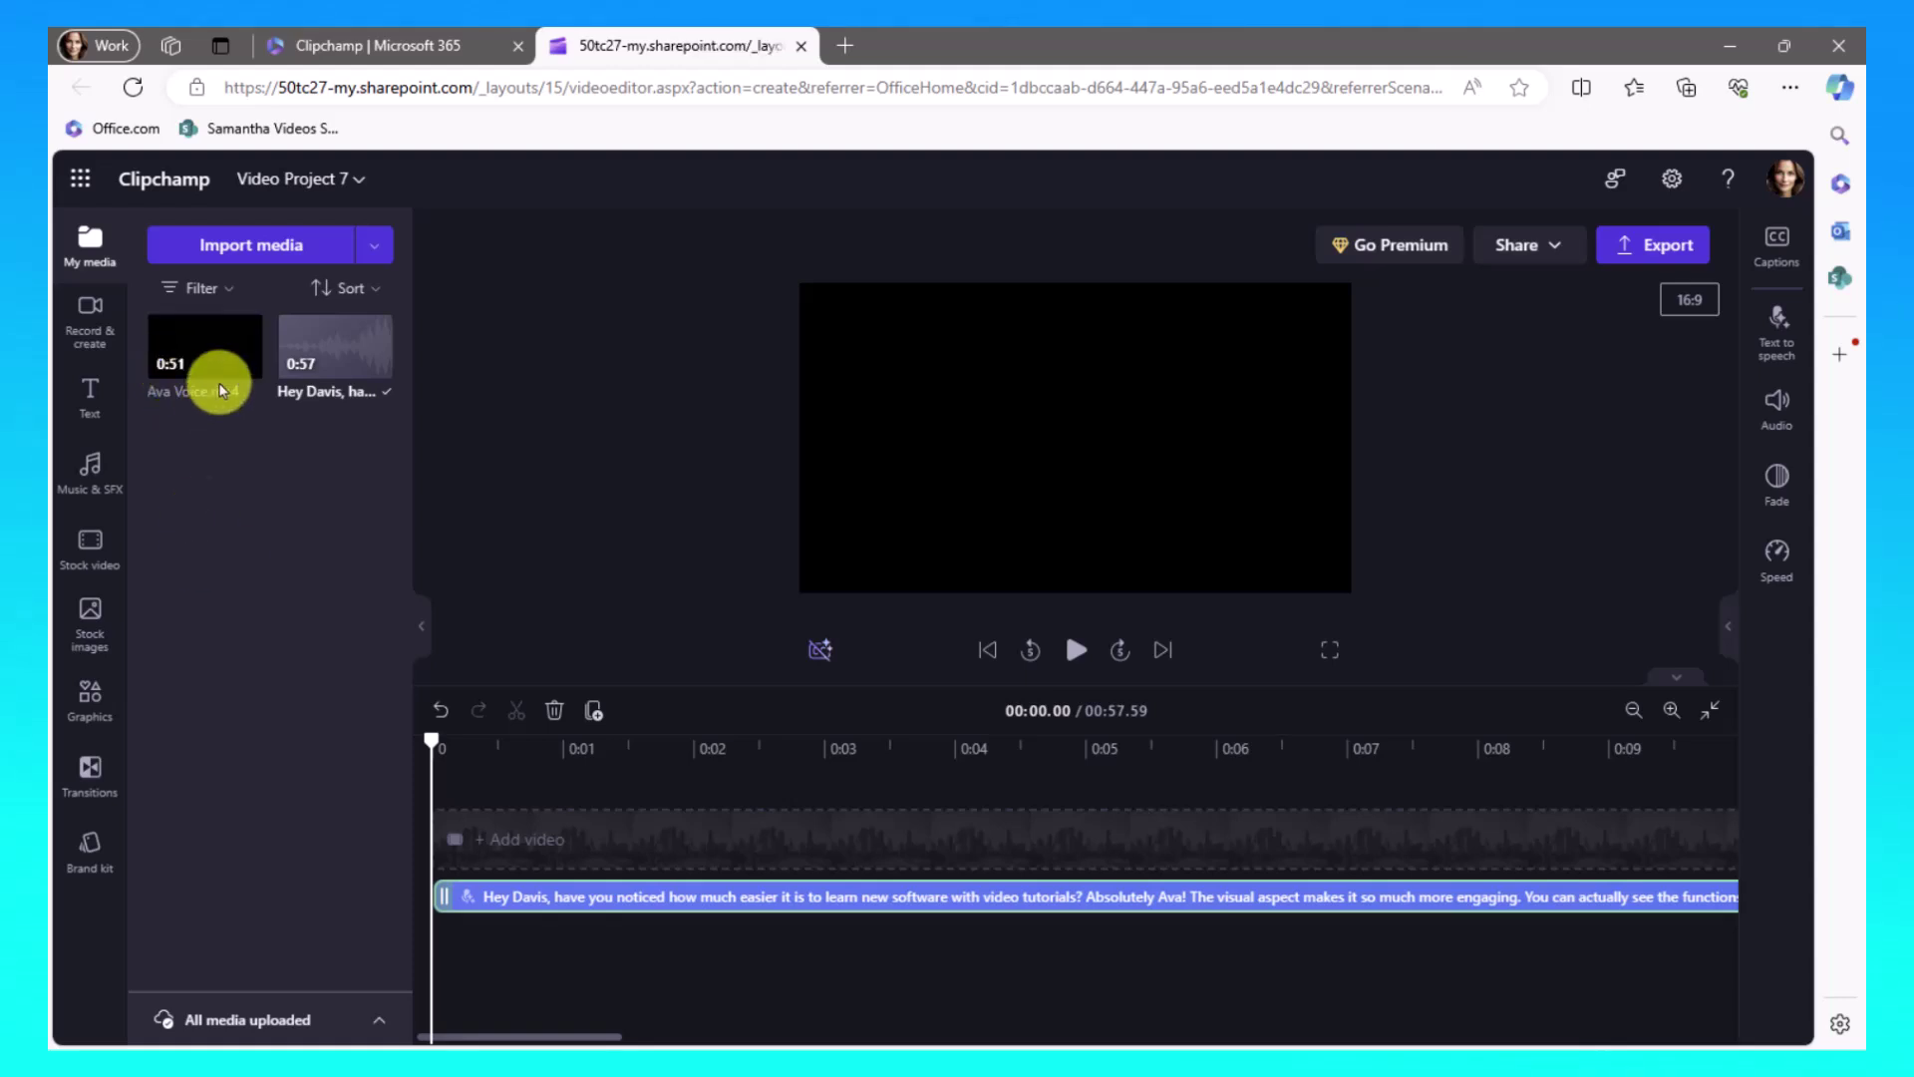
{"action": "mouse_move", "coordinate": [249, 371]}
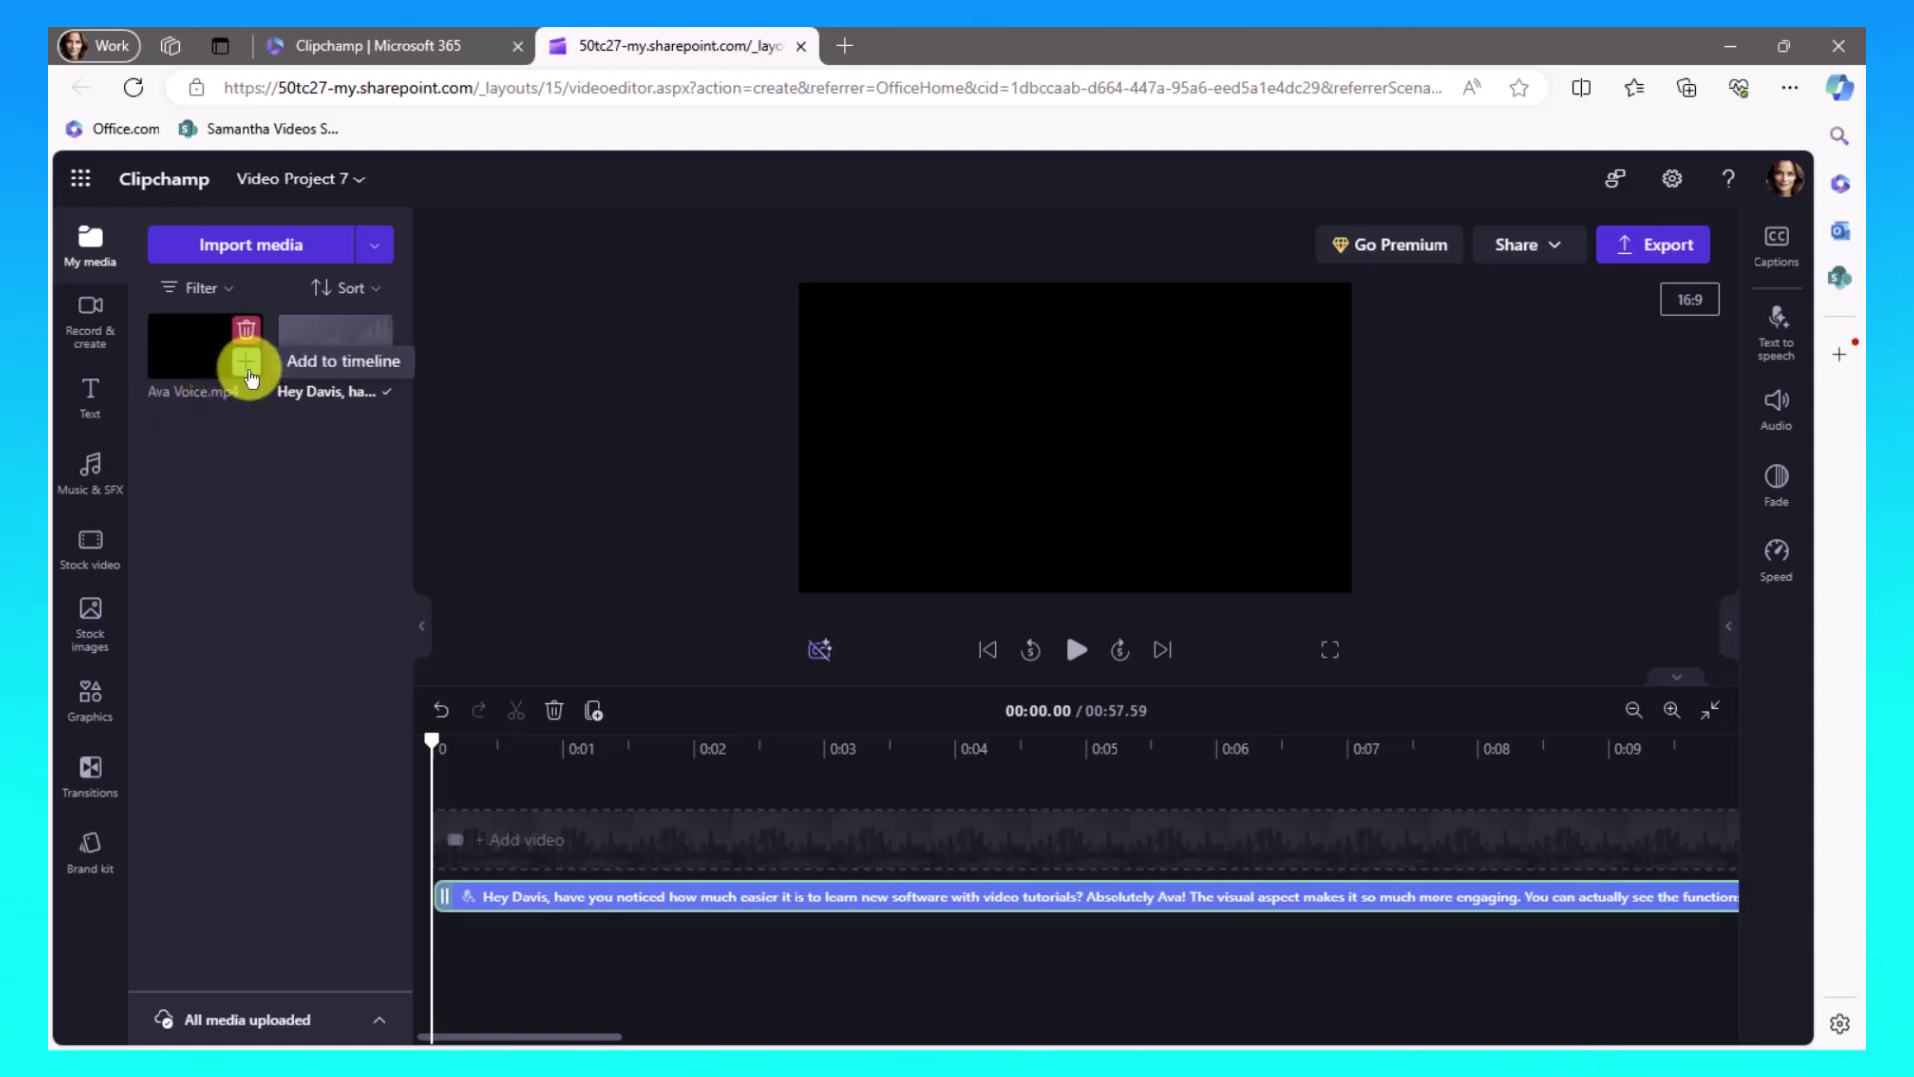
{"action": "left_click", "coordinate": [246, 365]}
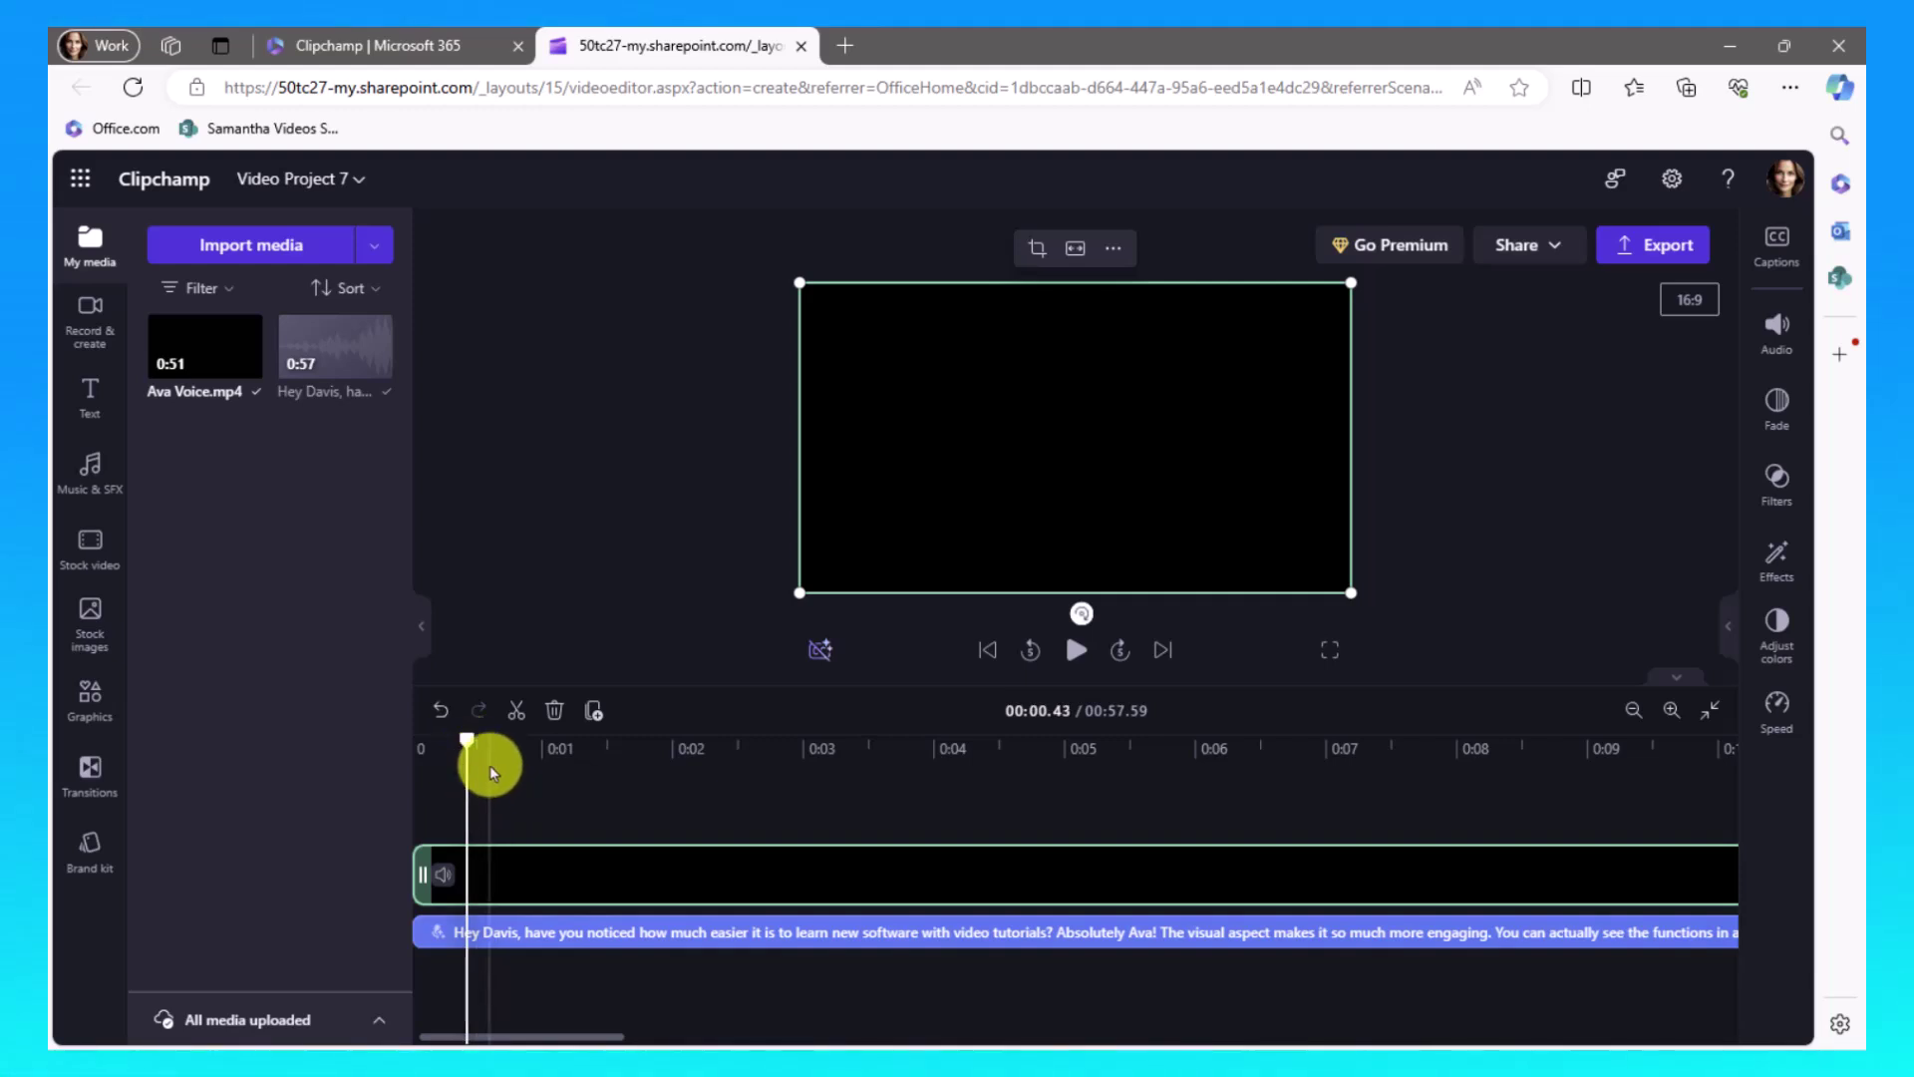
Step: Play the Ava clip's opening, pause at 00:02.71, and zoom the timeline out to its full length
{"action": "left_click", "coordinate": [1074, 650]}
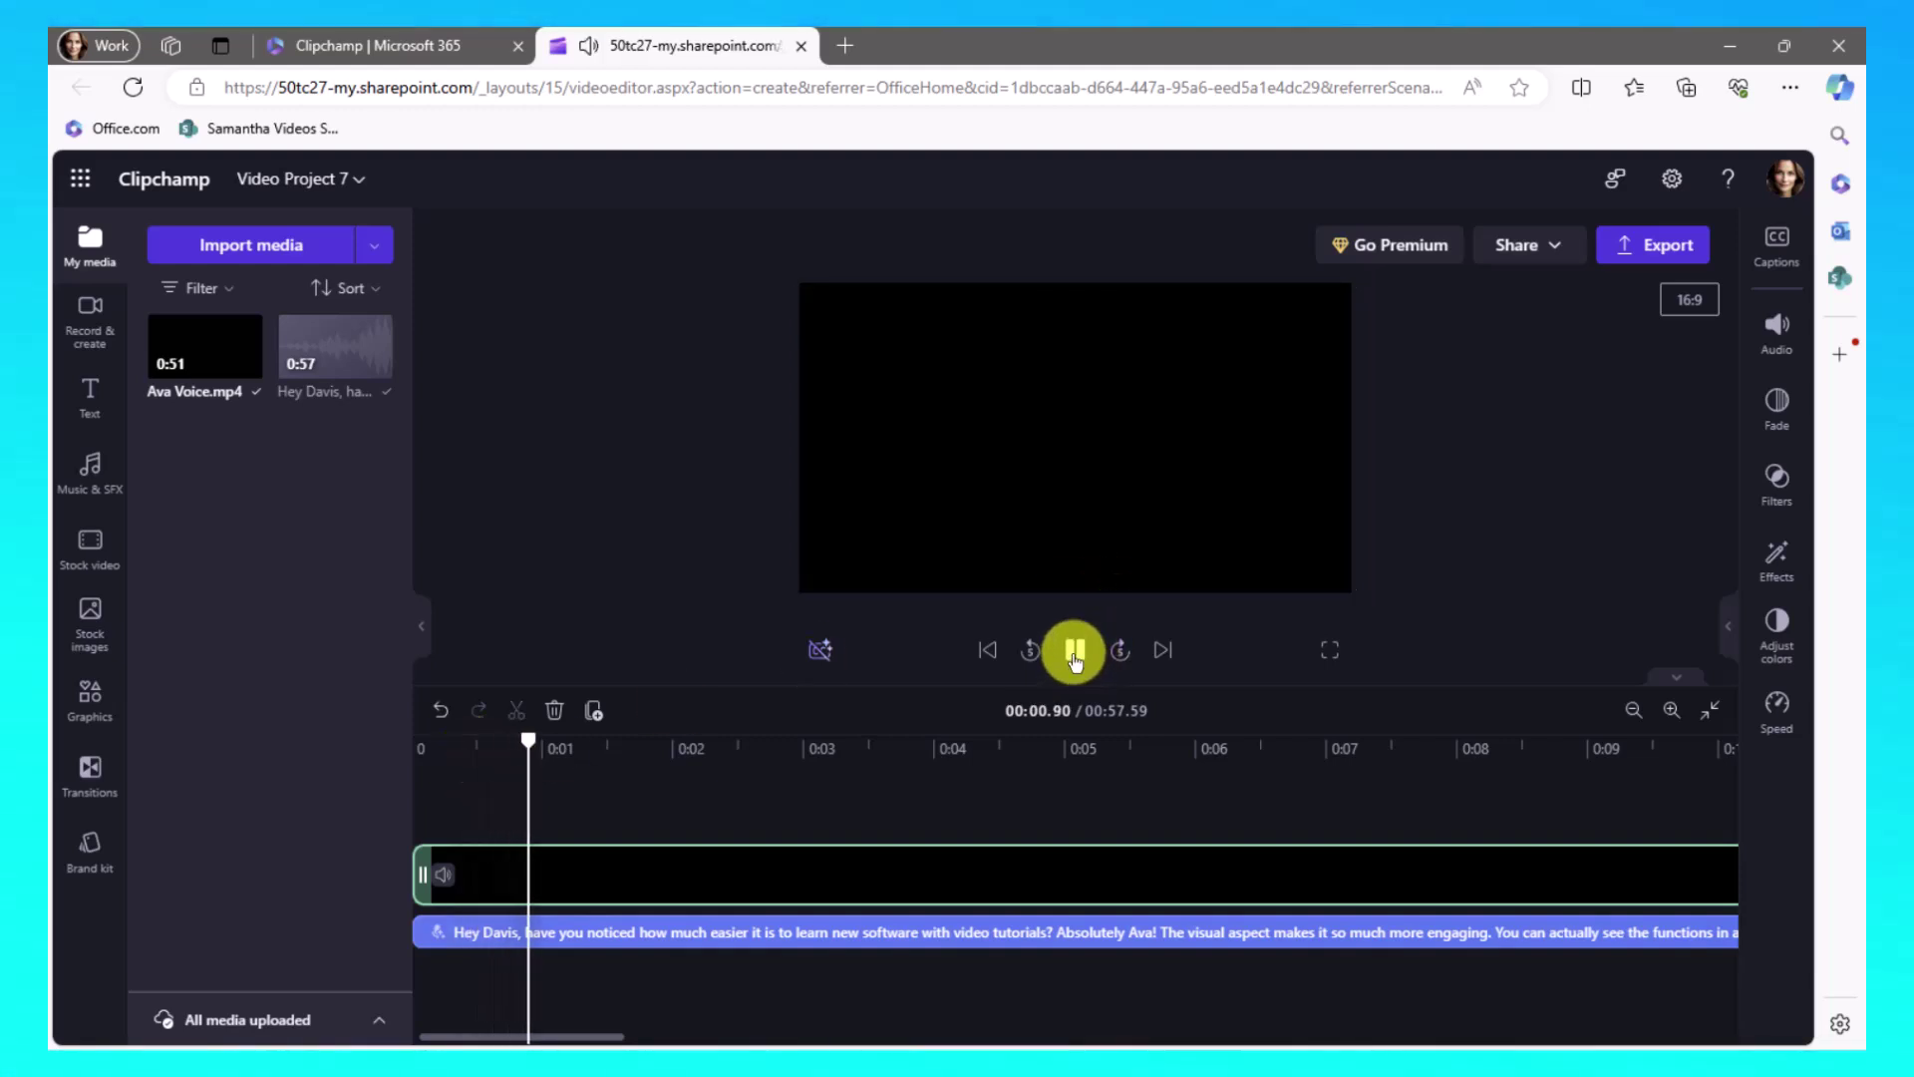
{"action": "left_click", "coordinate": [1075, 650]}
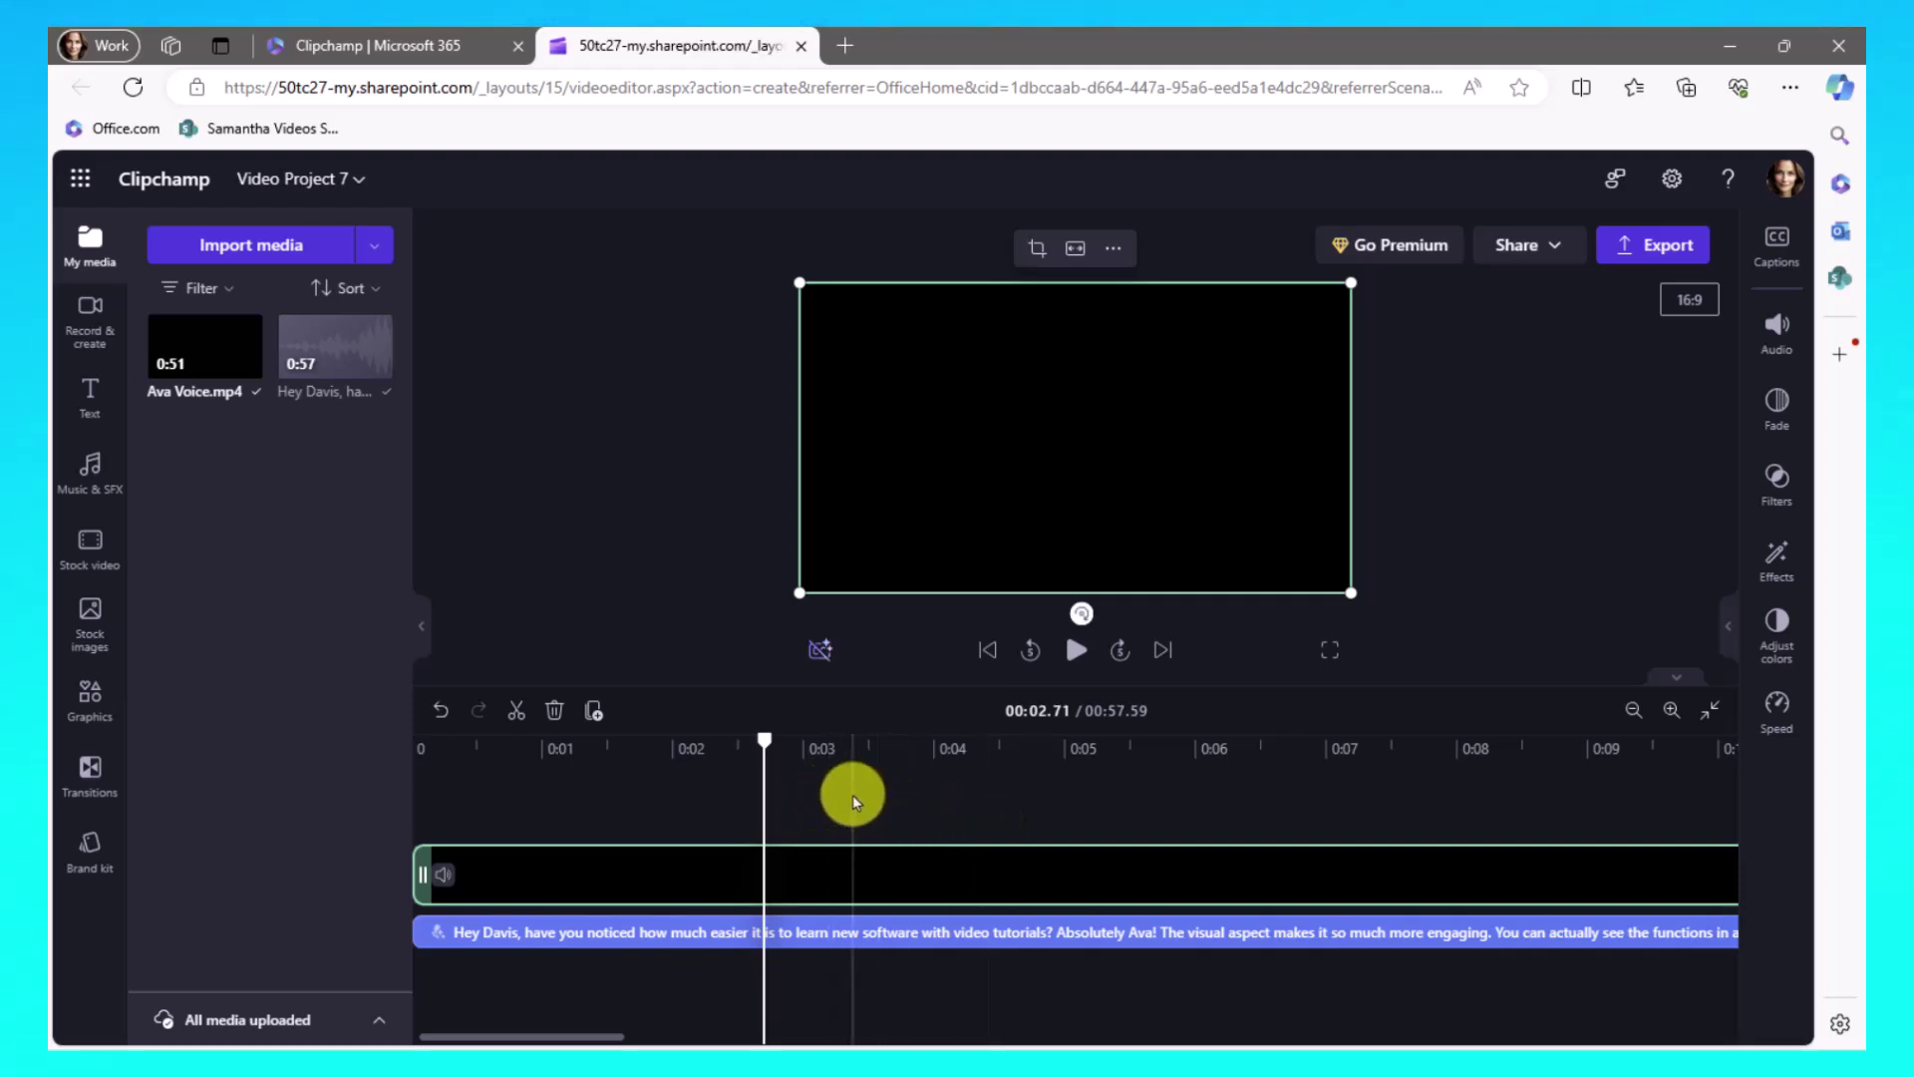
{"action": "scroll", "coordinate": [852, 794], "scroll_direction": "down", "scroll_amount": 2}
{"action": "scroll", "coordinate": [852, 794], "scroll_direction": "down", "scroll_amount": 3}
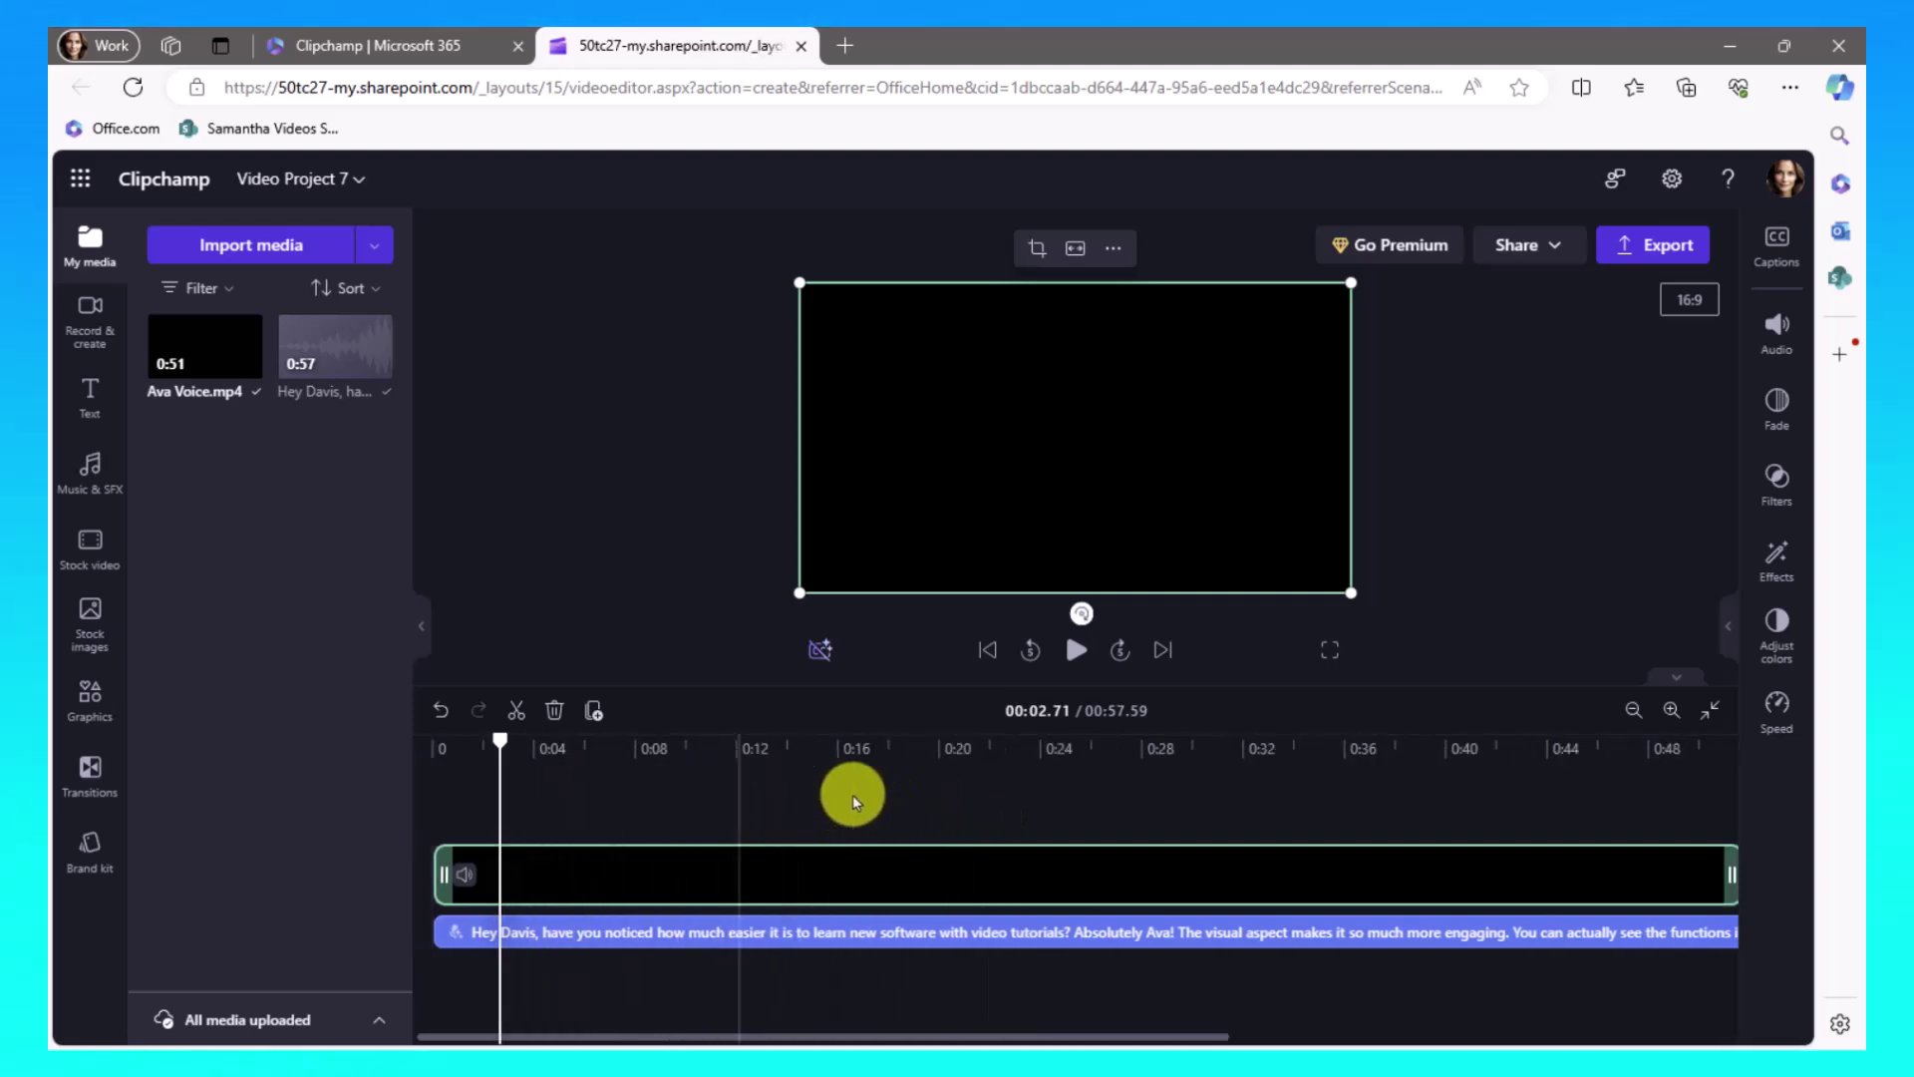
{"action": "scroll", "coordinate": [852, 794], "scroll_direction": "down", "scroll_amount": 1}
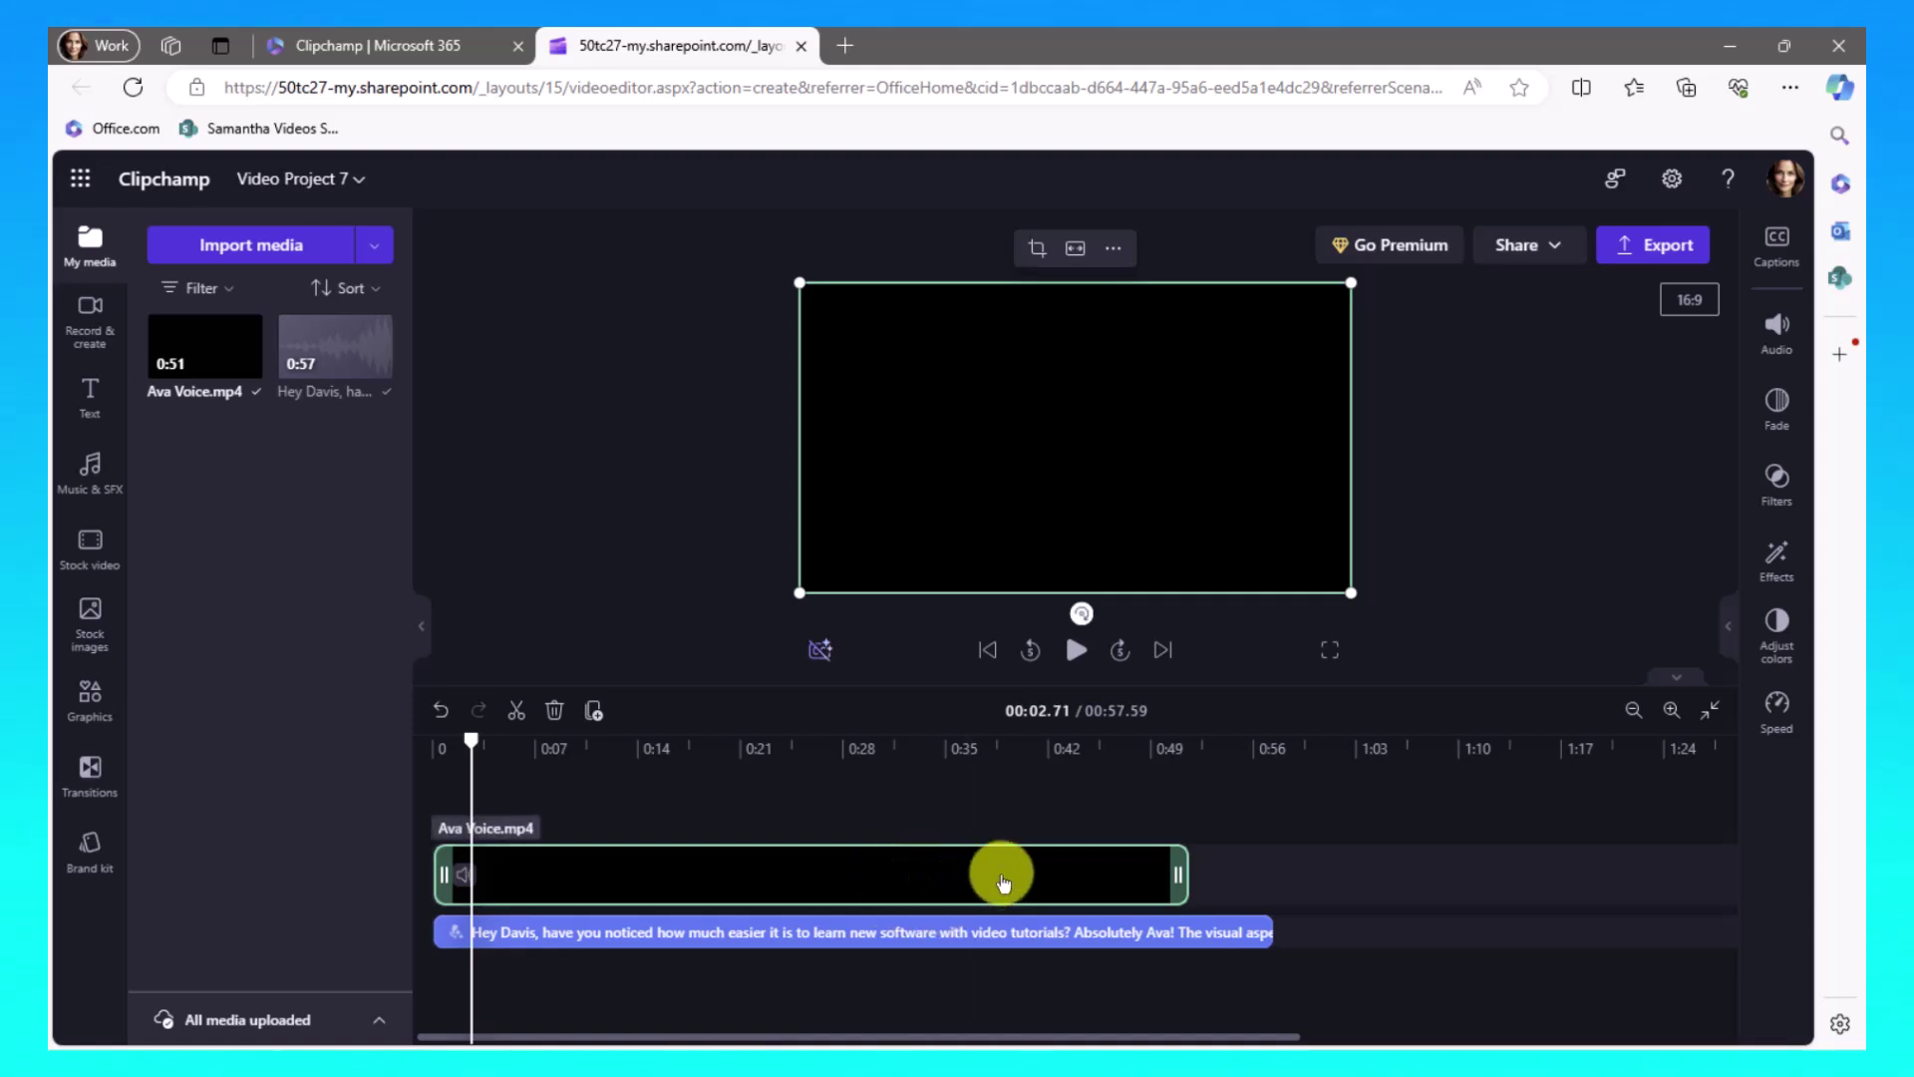
Step: Drag the Davis speech clip right to start at 0:51, making the project 01:50.97 long
{"action": "left_click", "coordinate": [1177, 930]}
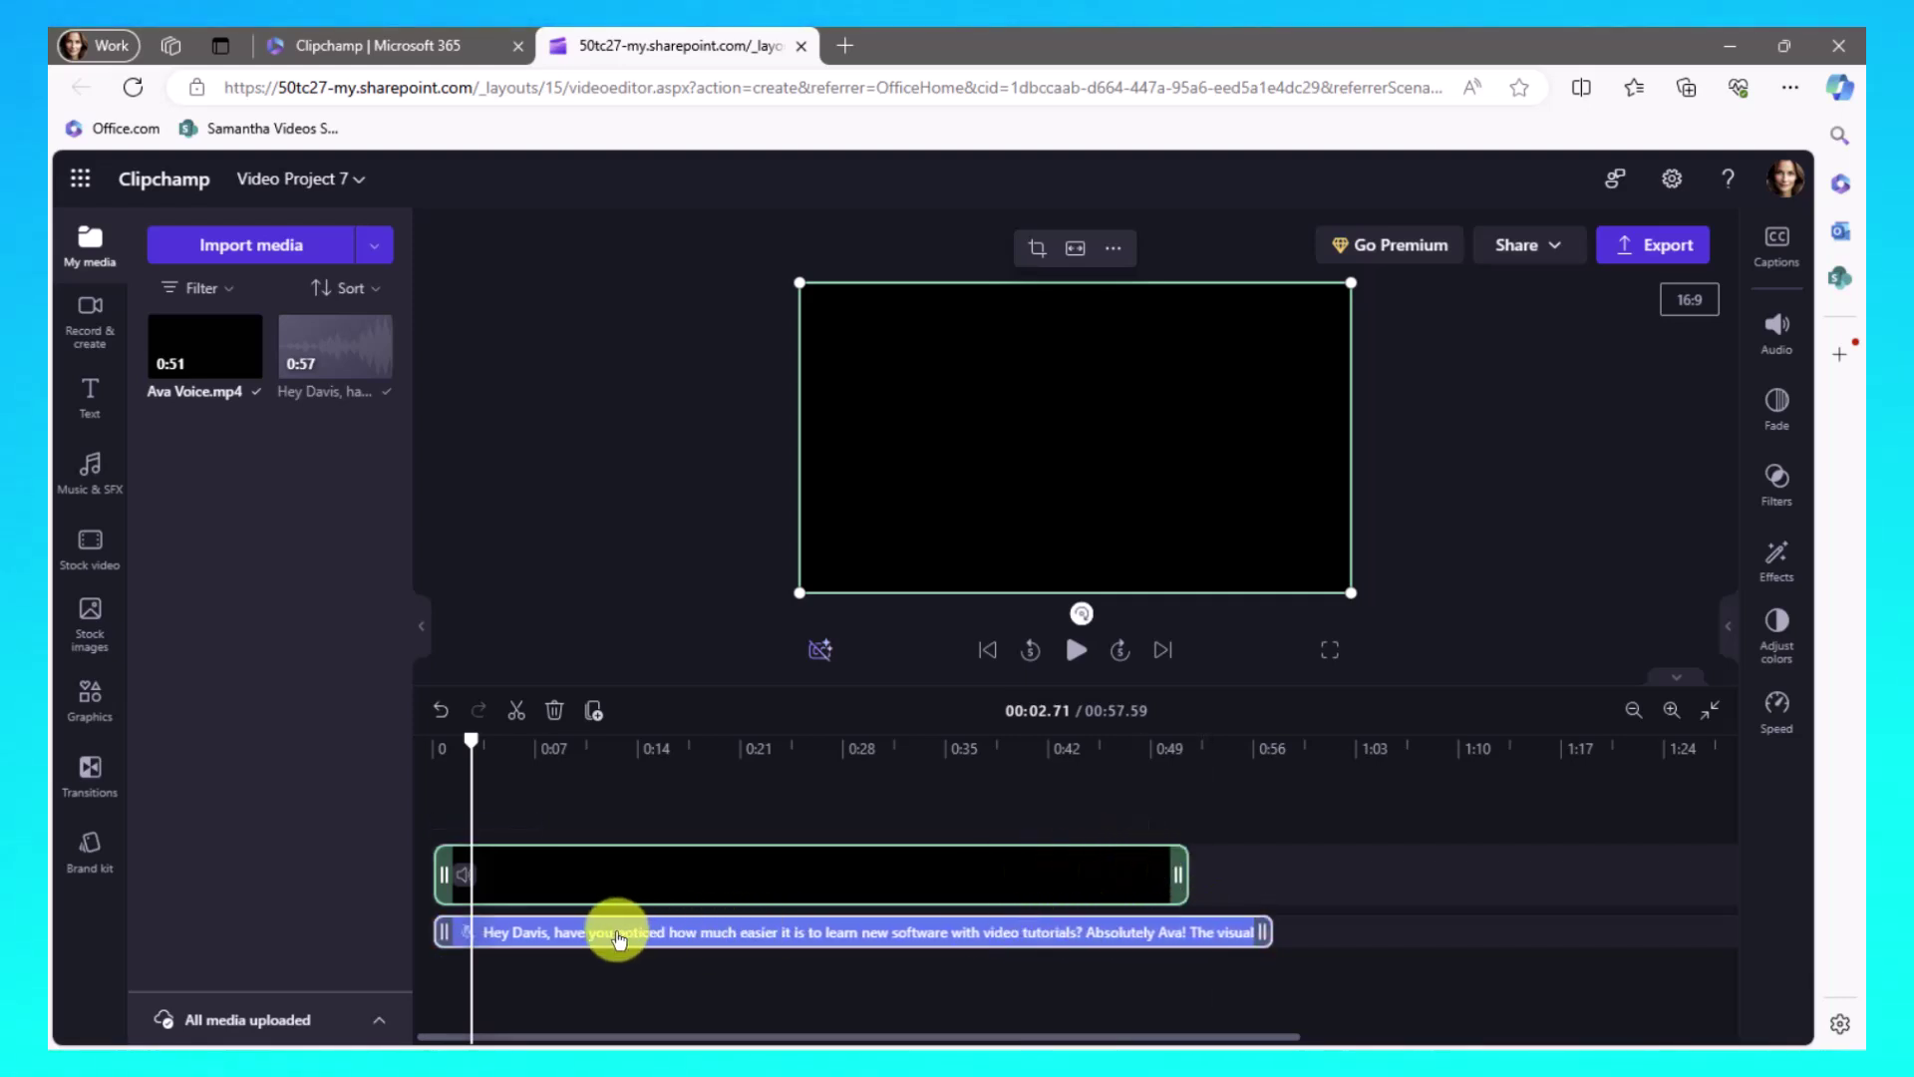
{"action": "left_click_drag", "start_coordinate": [618, 937], "coordinate": [1397, 918]}
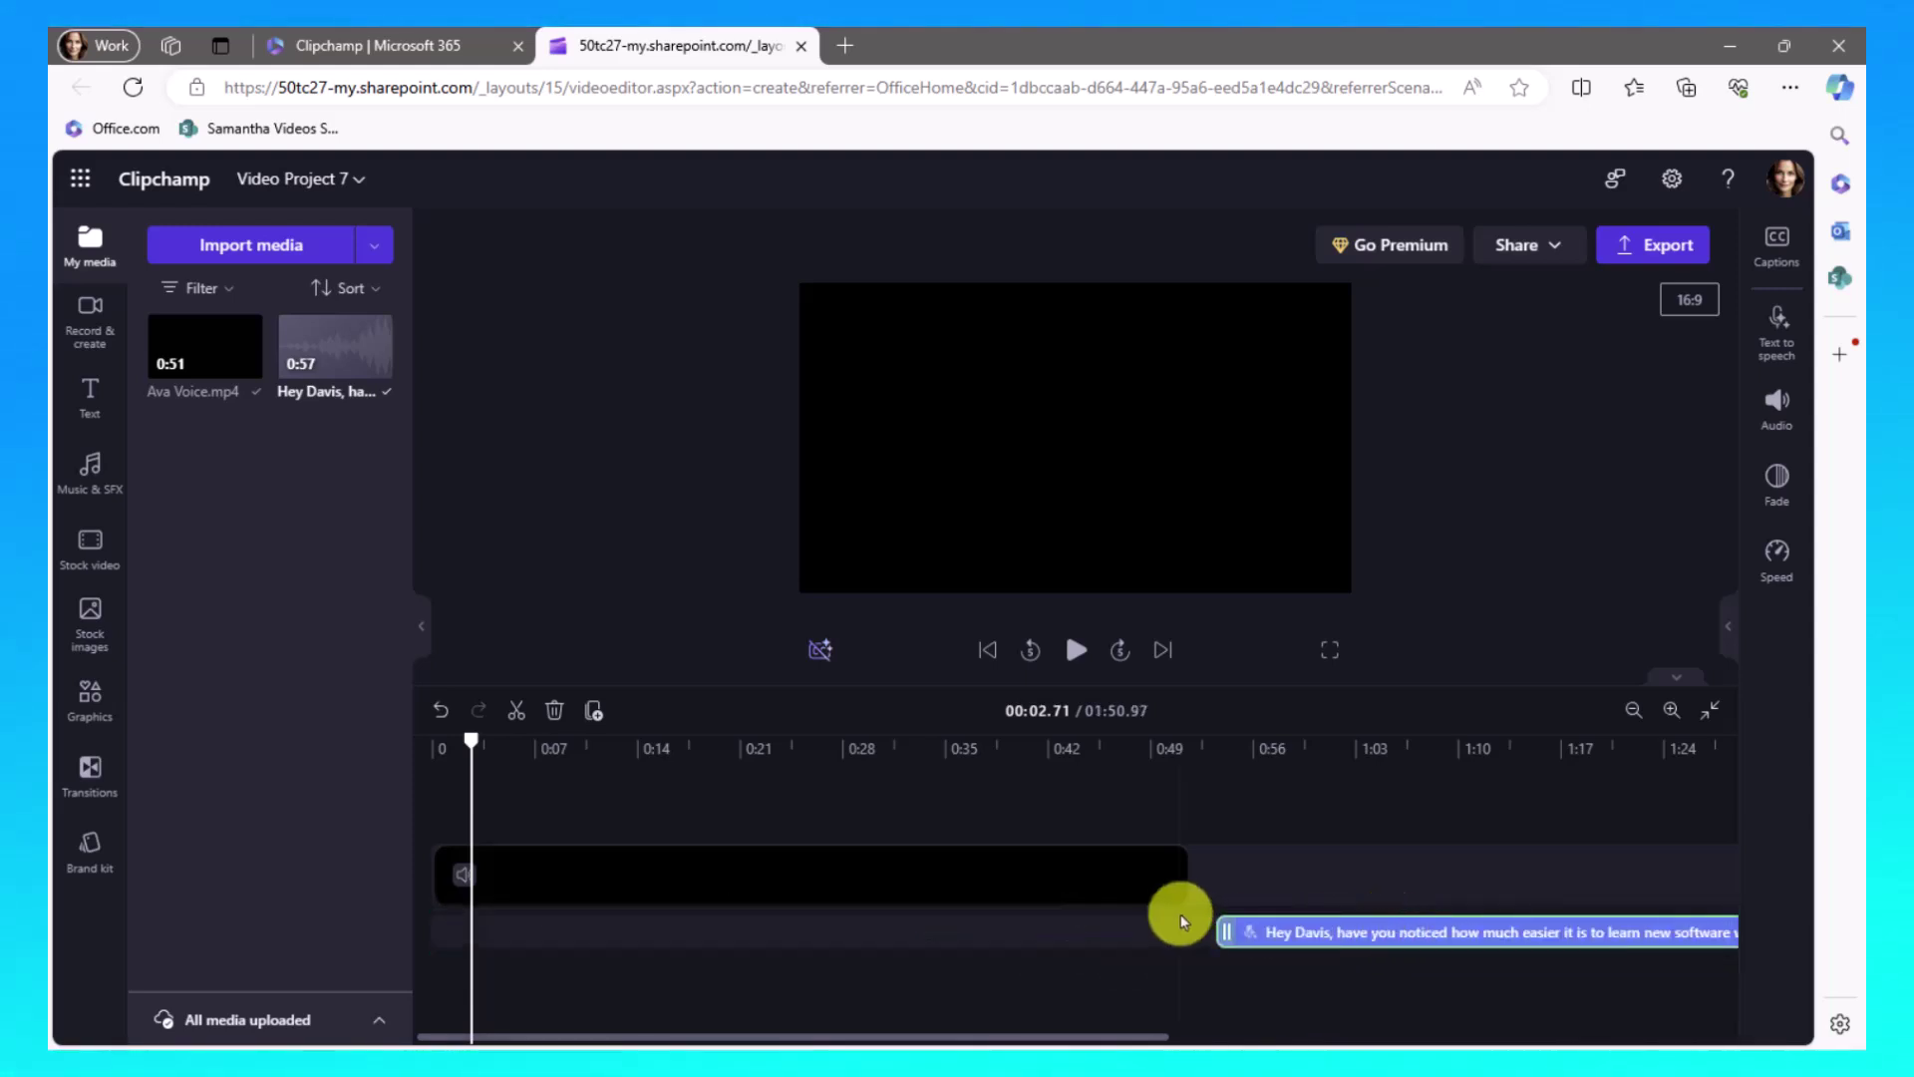
{"action": "left_click_drag", "start_coordinate": [473, 738], "coordinate": [426, 736]}
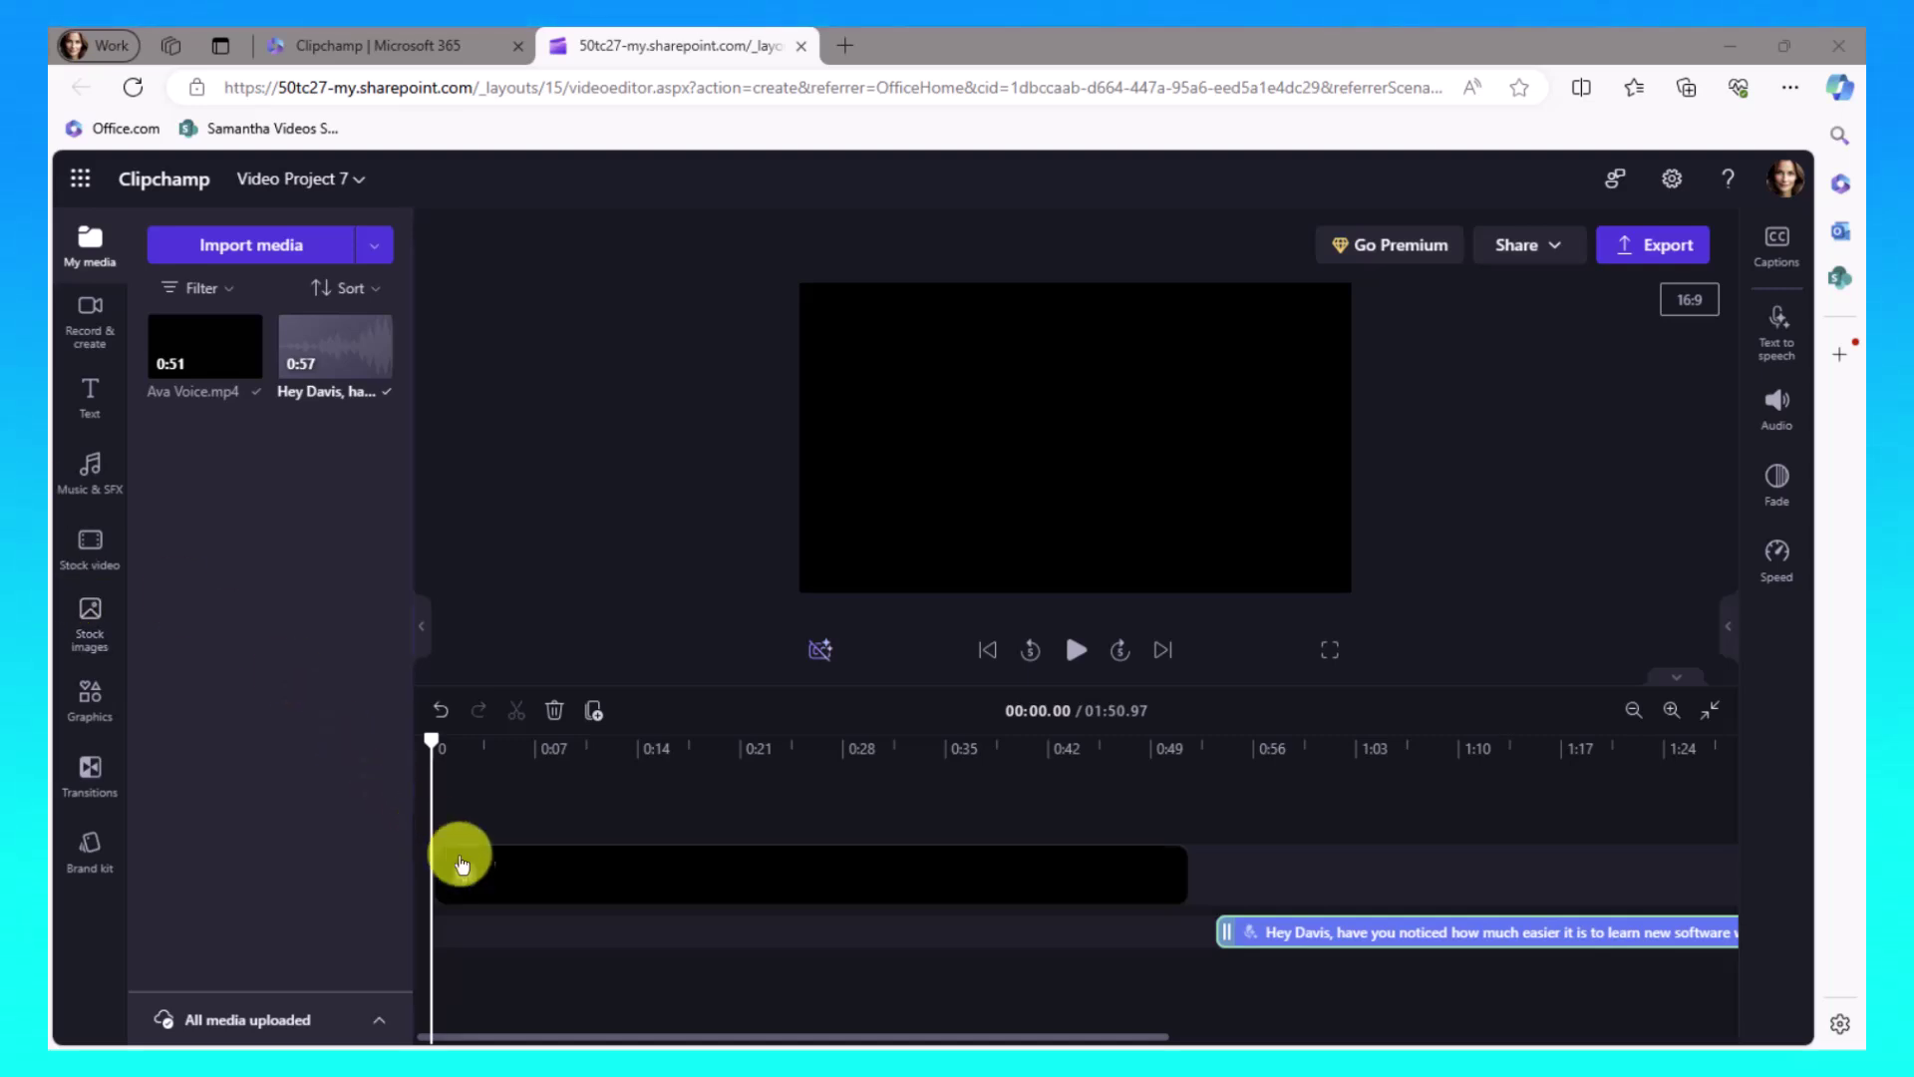
{"action": "left_click", "coordinate": [493, 871]}
{"action": "left_click", "coordinate": [488, 912]}
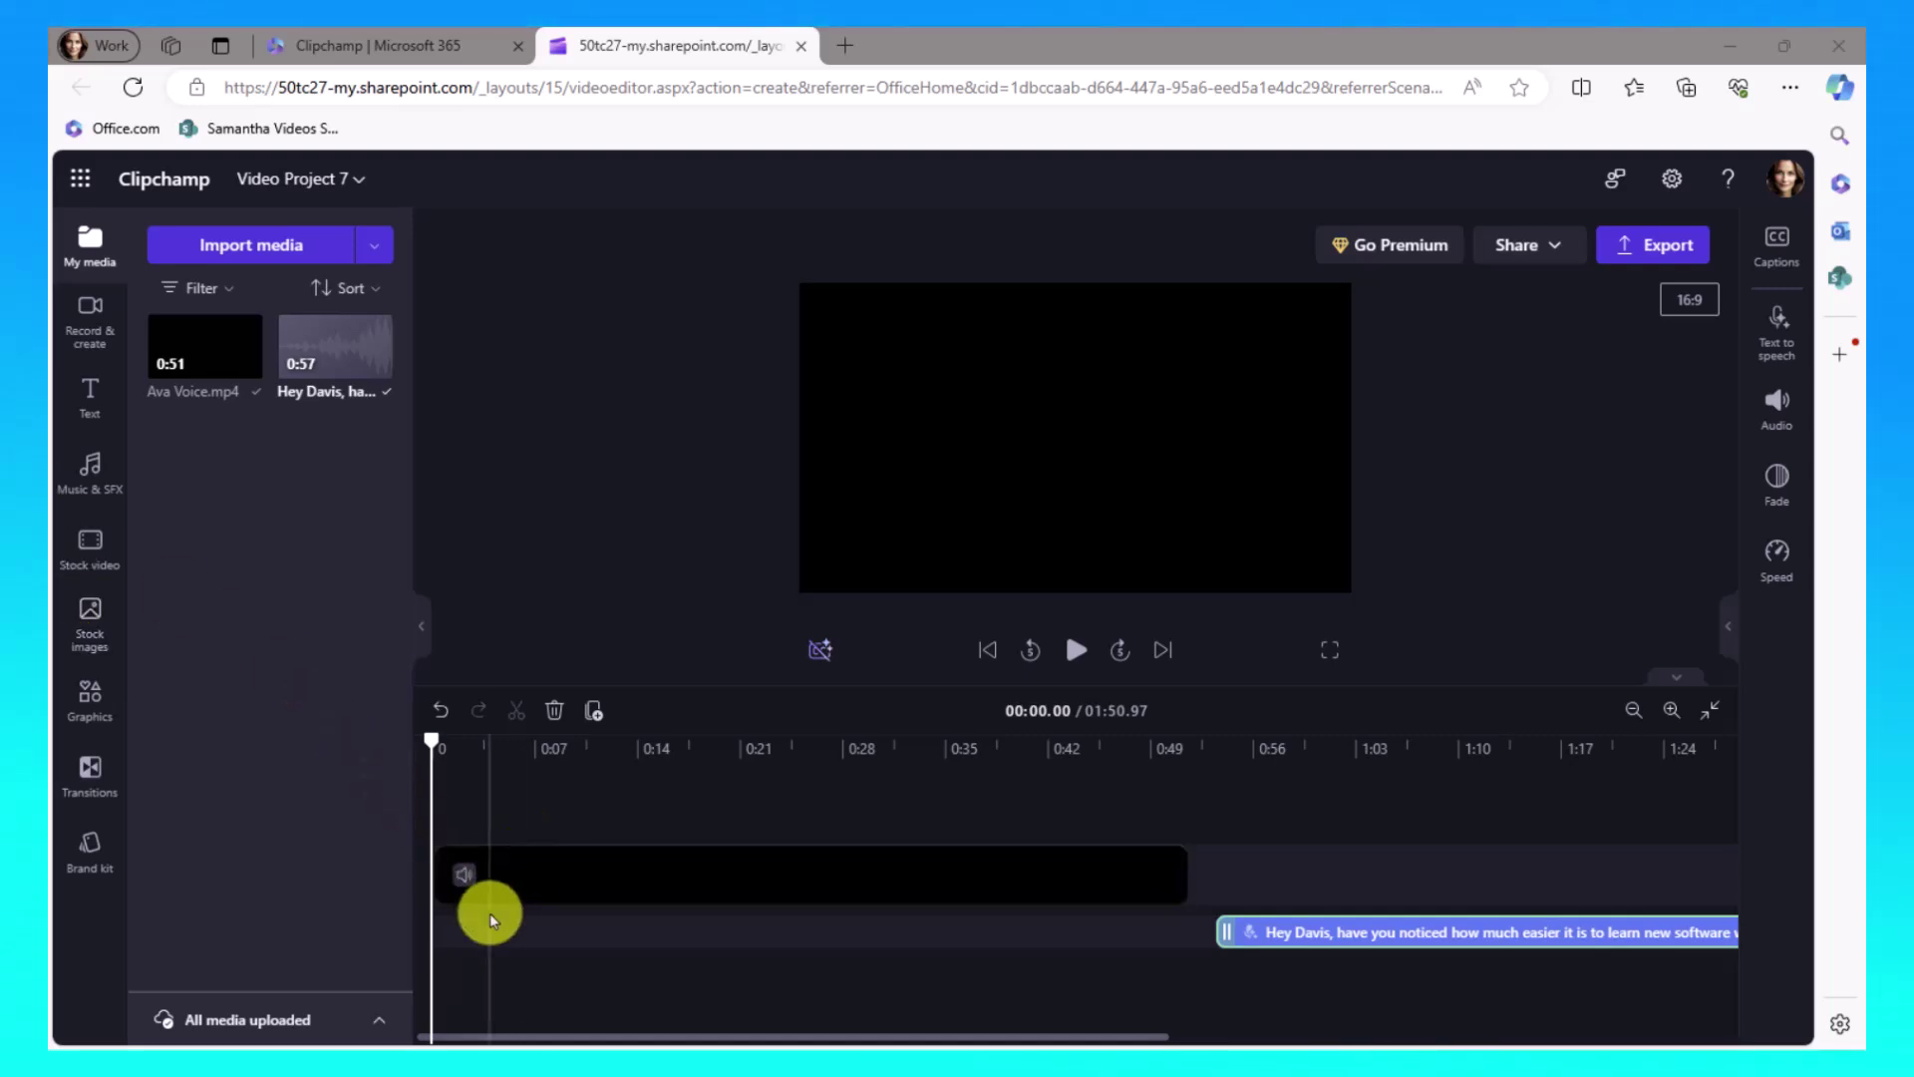
Step: Split the Ava Voice clip into six pieces at its pauses while playing it back with S
{"action": "left_click", "coordinate": [1076, 653]}
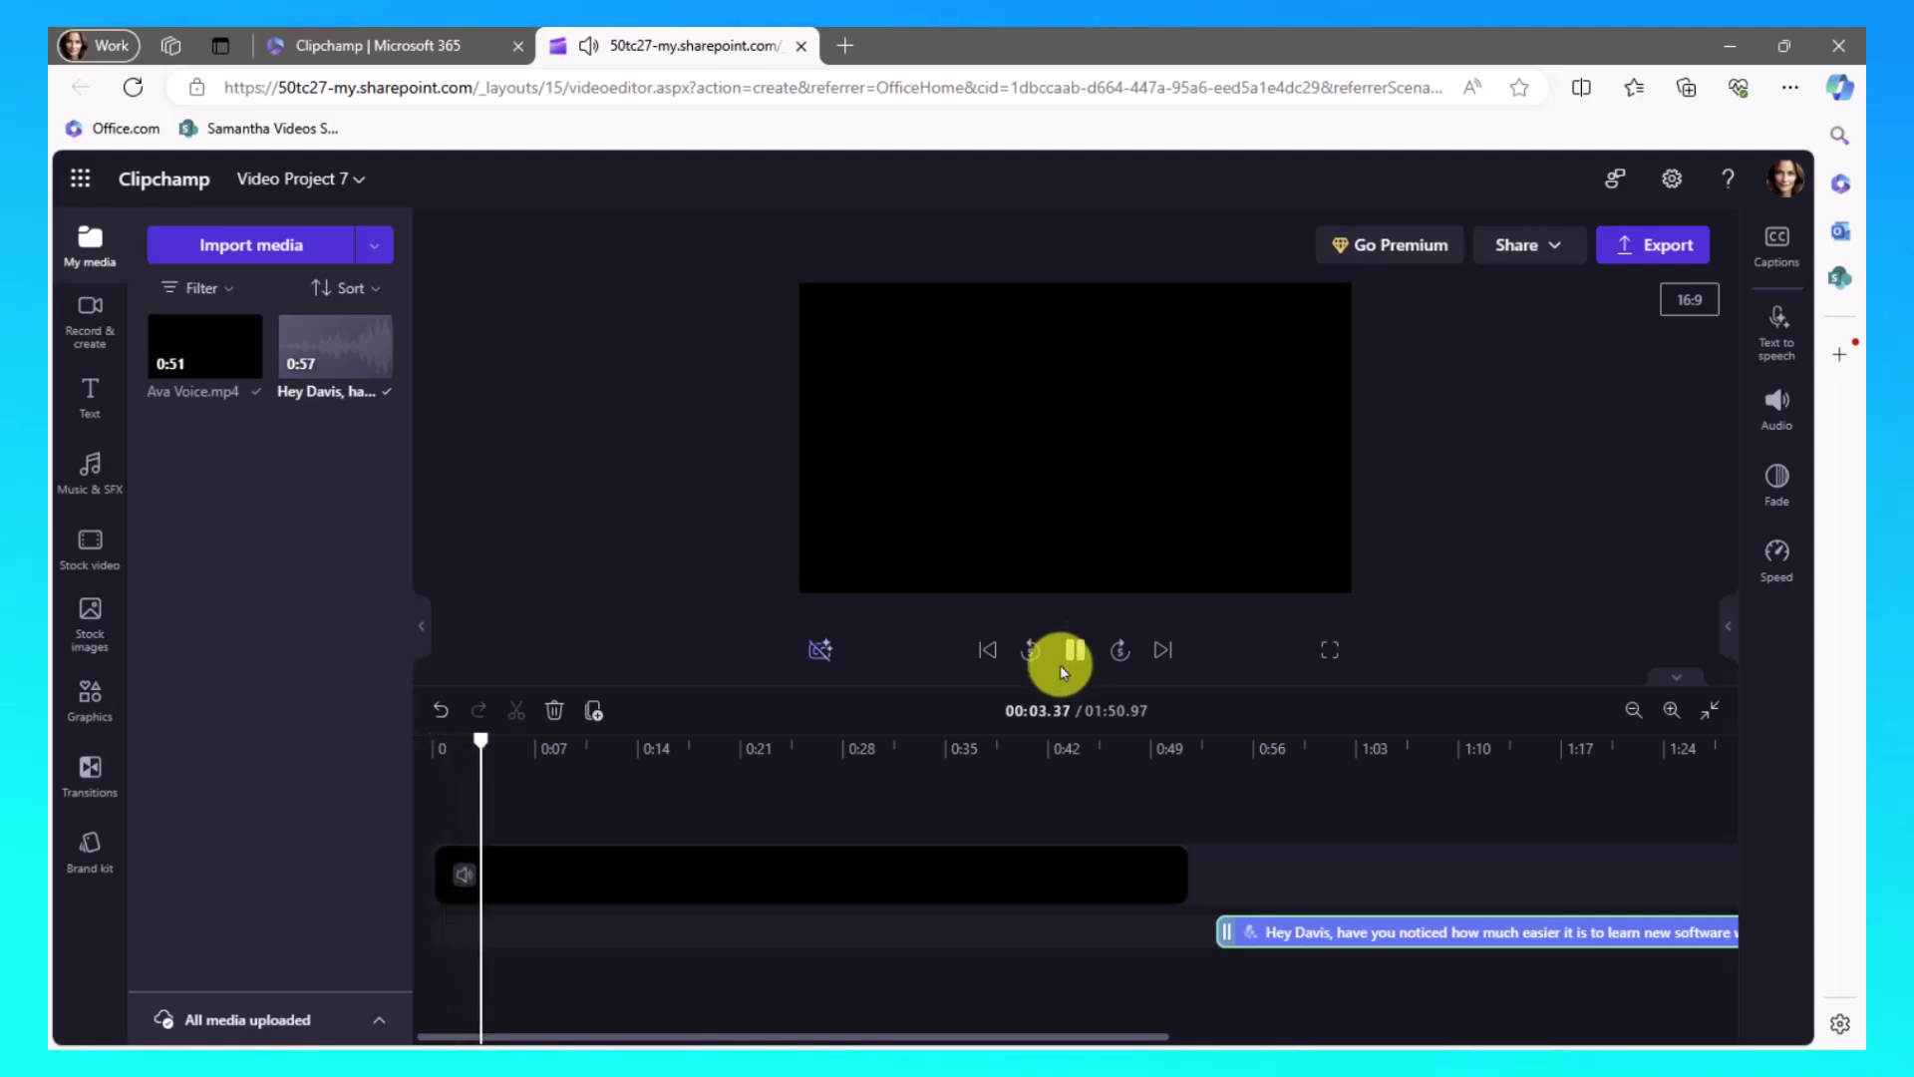
{"action": "key", "text": "s"}
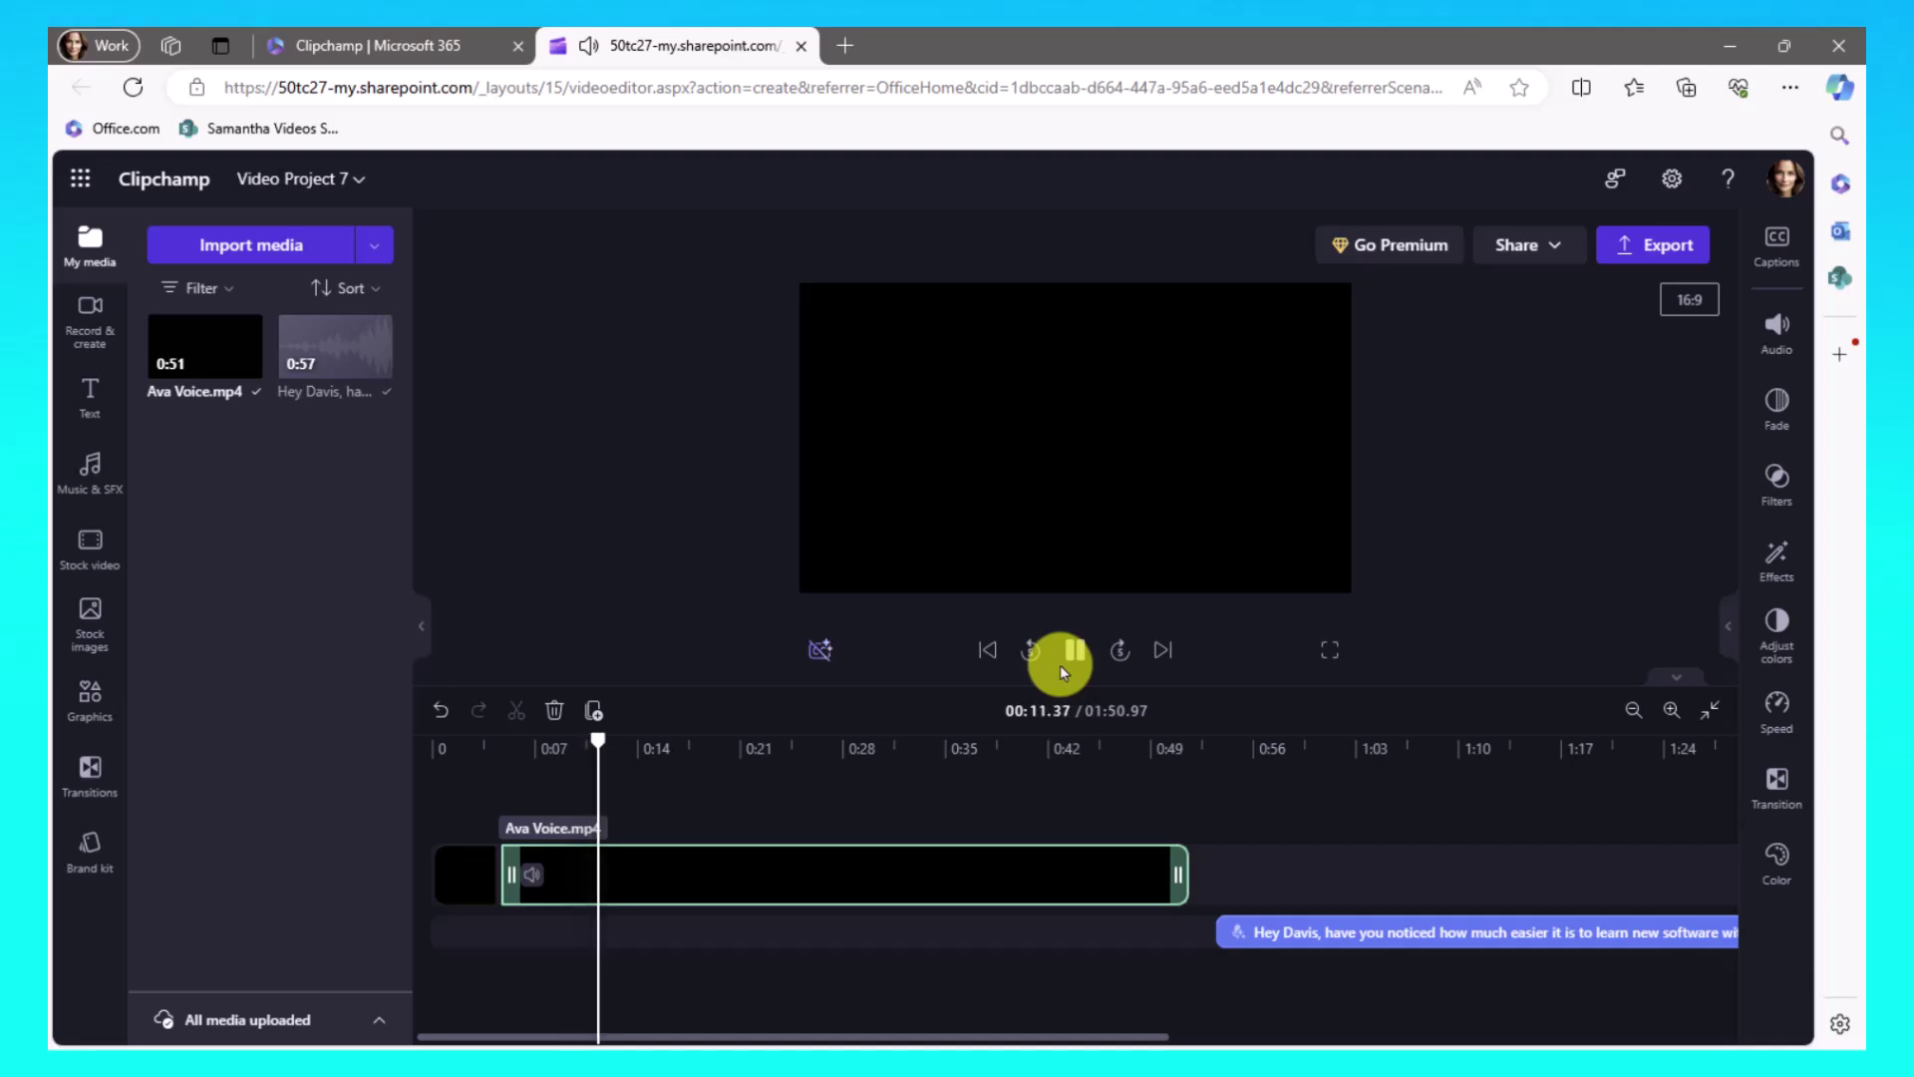
{"action": "key", "text": "s"}
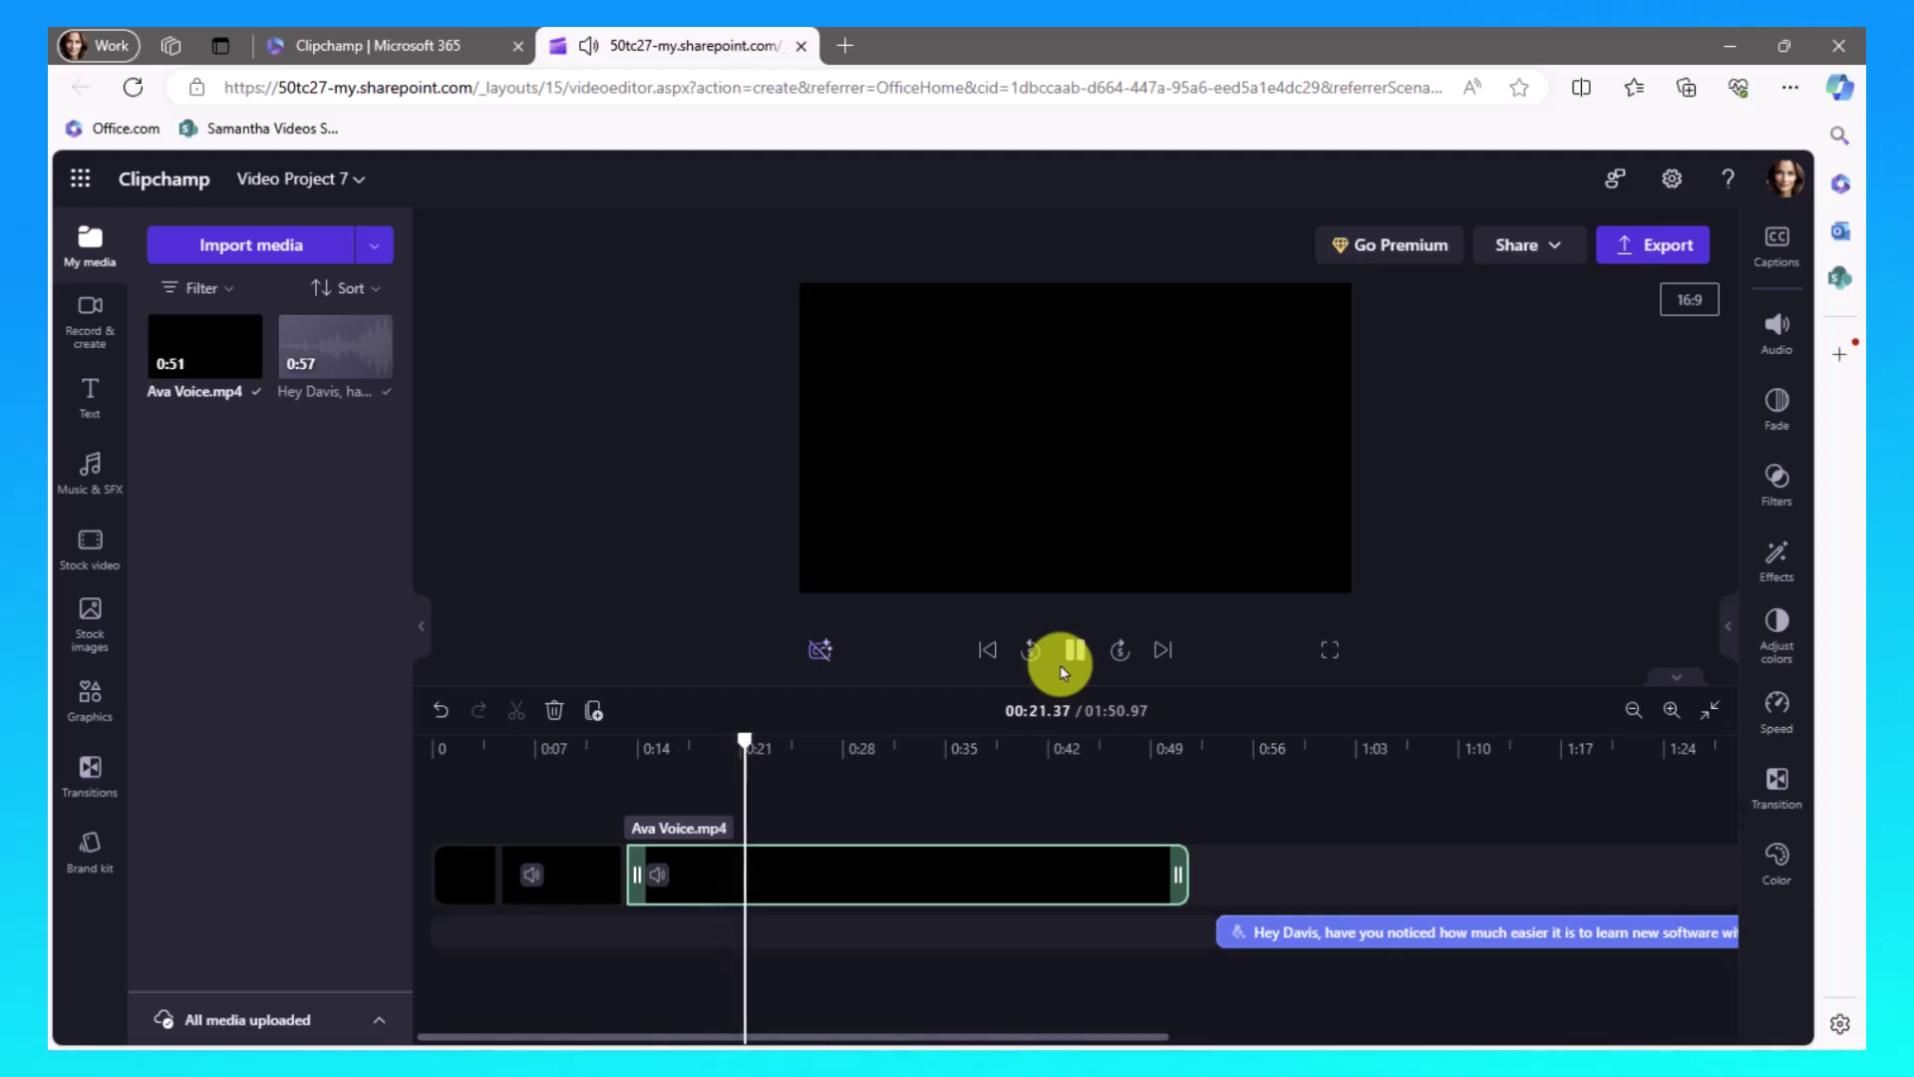
{"action": "key", "text": "s"}
{"action": "left_click", "coordinate": [1060, 666]}
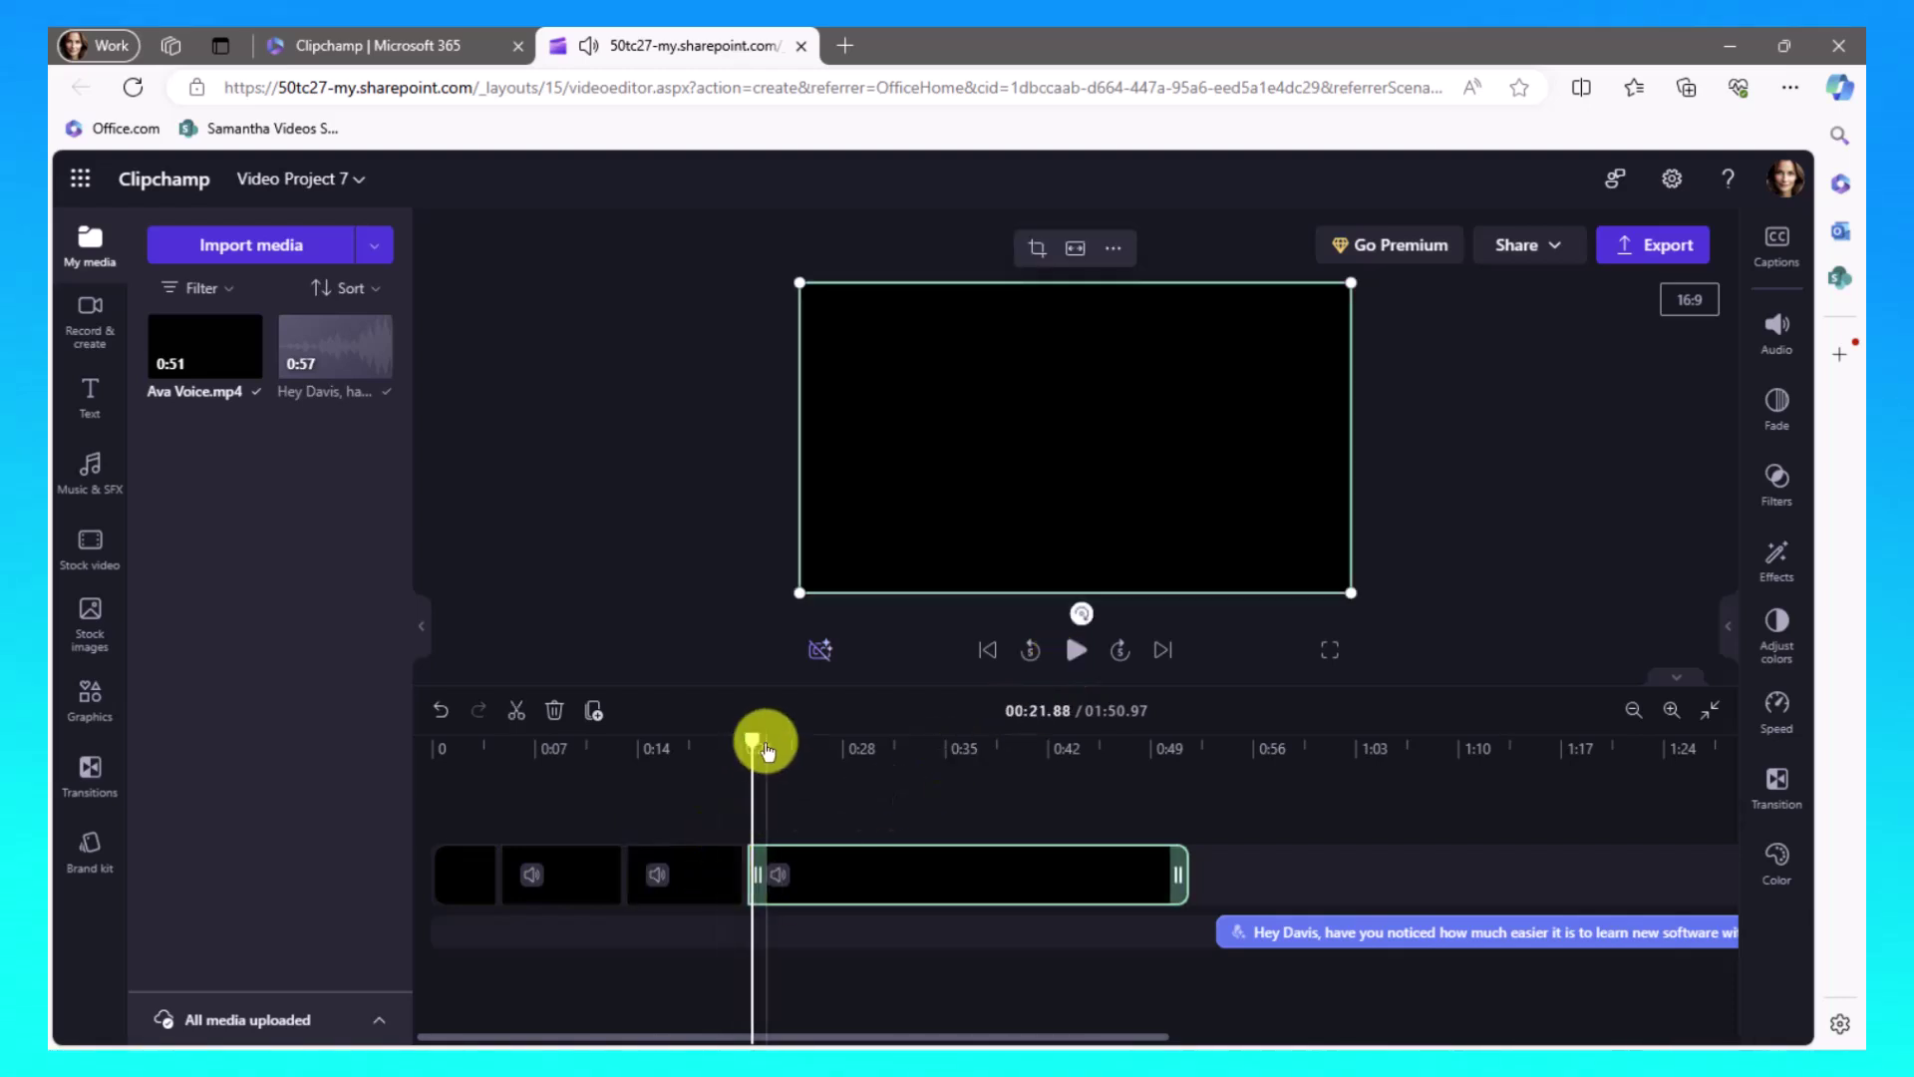
{"action": "left_click_drag", "start_coordinate": [756, 739], "coordinate": [736, 738]}
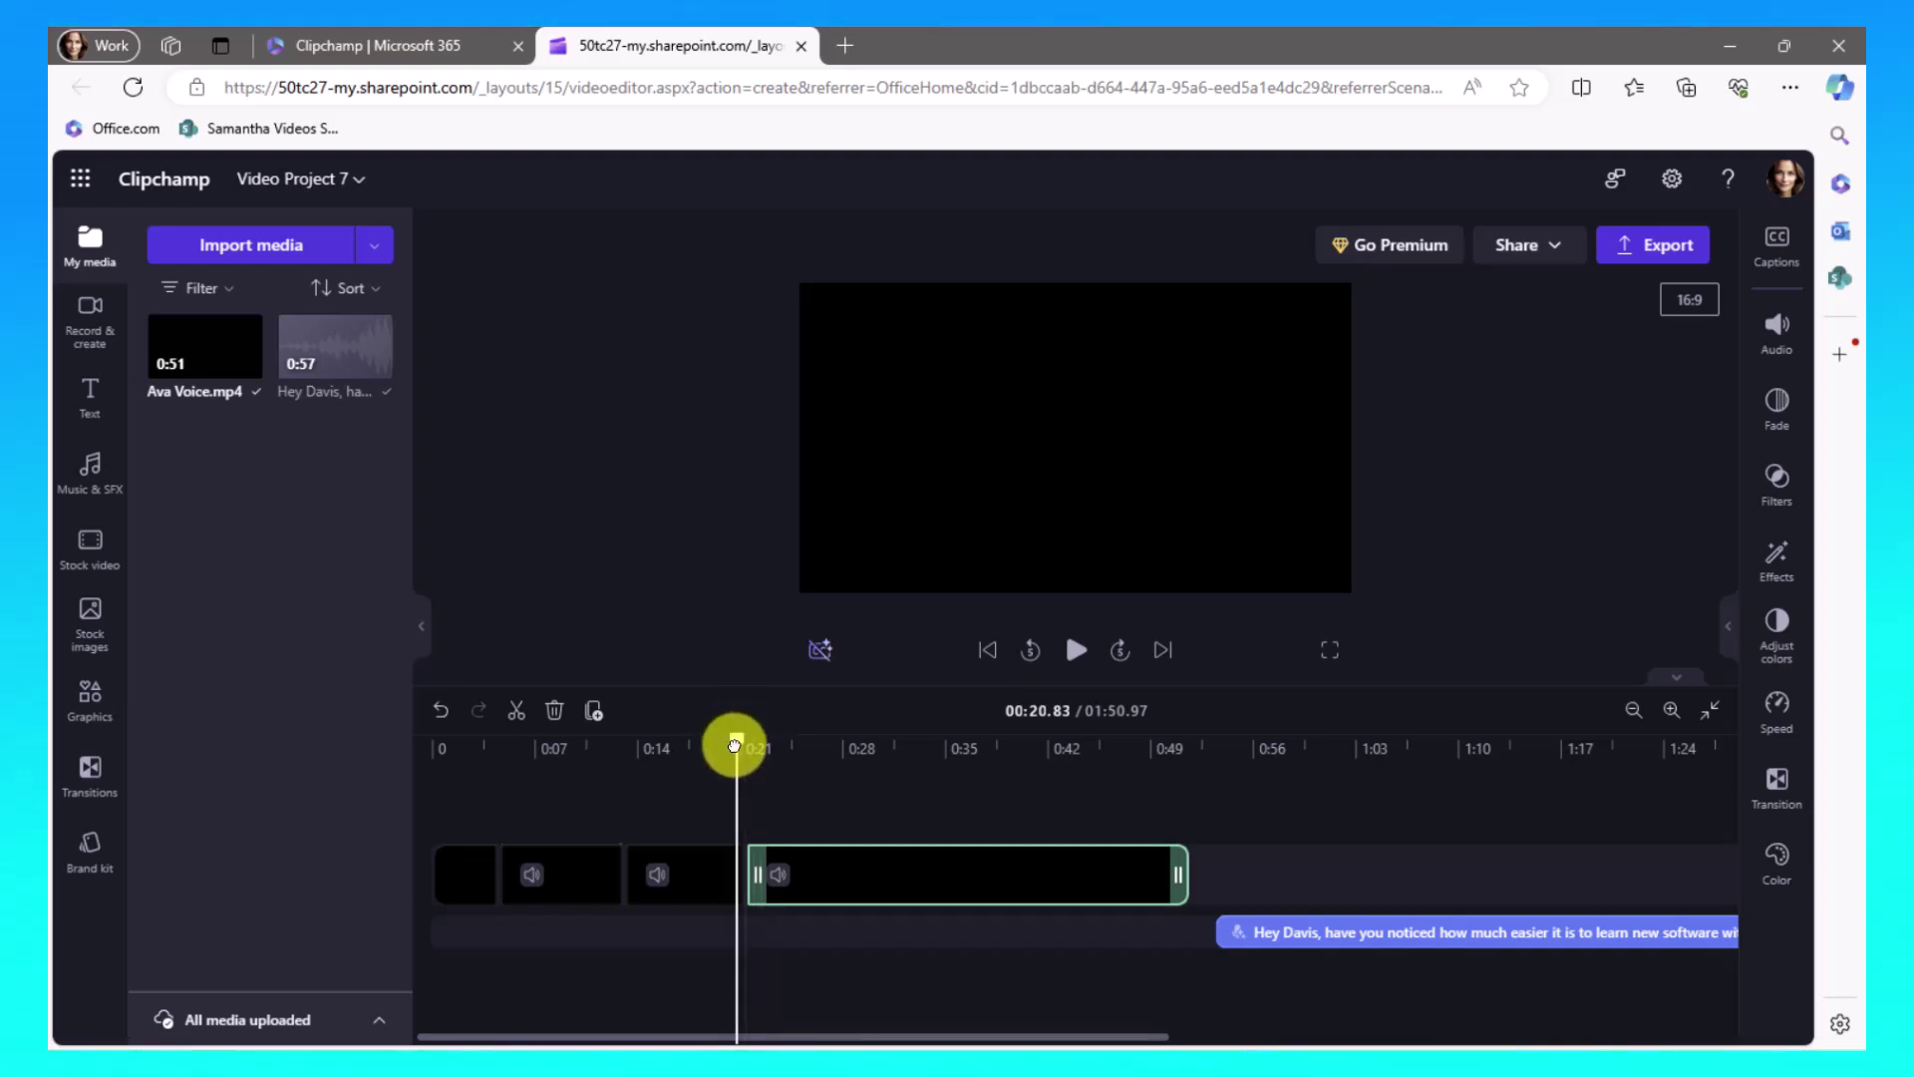
{"action": "left_click", "coordinate": [1075, 649]}
{"action": "key", "text": "s"}
{"action": "key", "text": "s"}
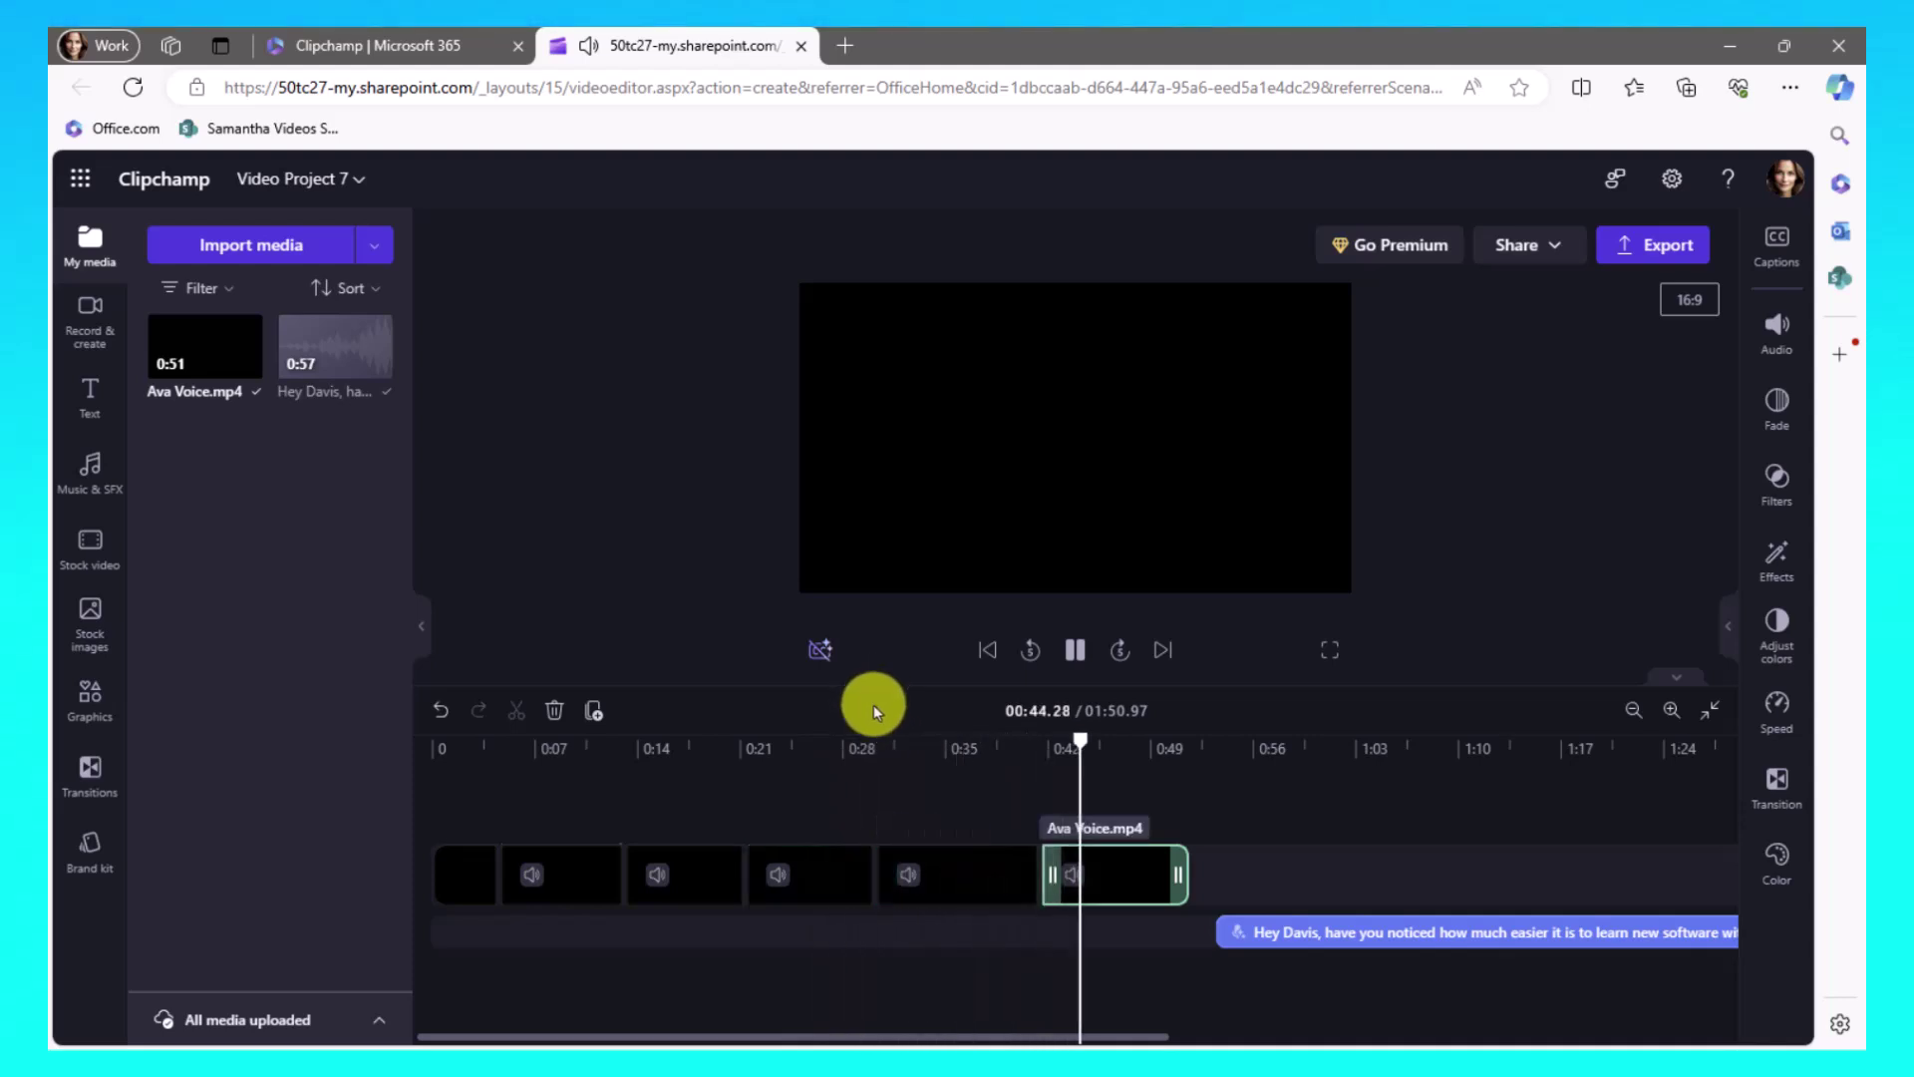
{"action": "left_click", "coordinate": [1270, 937]}
Step: Split the Davis speech clip at around 0:53
{"action": "left_click", "coordinate": [1209, 745]}
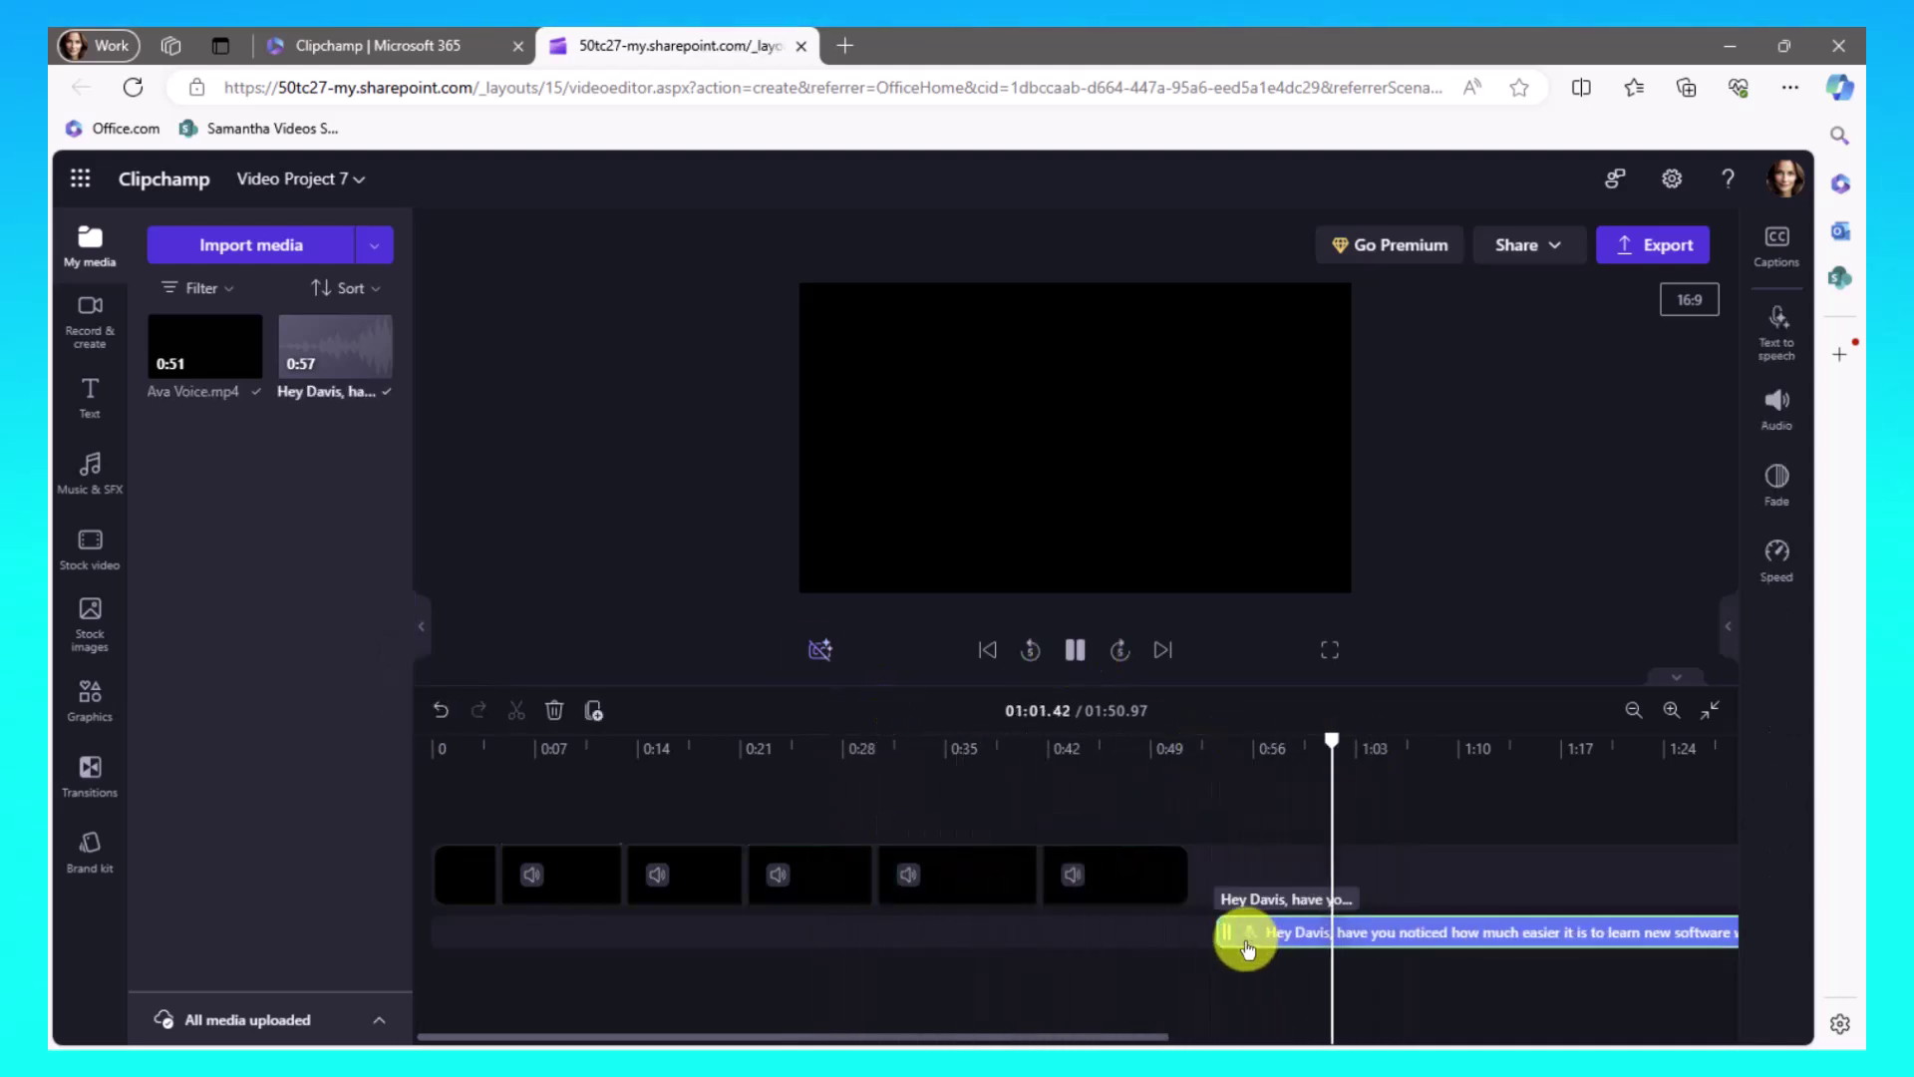
{"action": "left_click", "coordinate": [1204, 746]}
{"action": "key", "text": "s"}
{"action": "key", "text": "s"}
{"action": "key", "text": "s"}
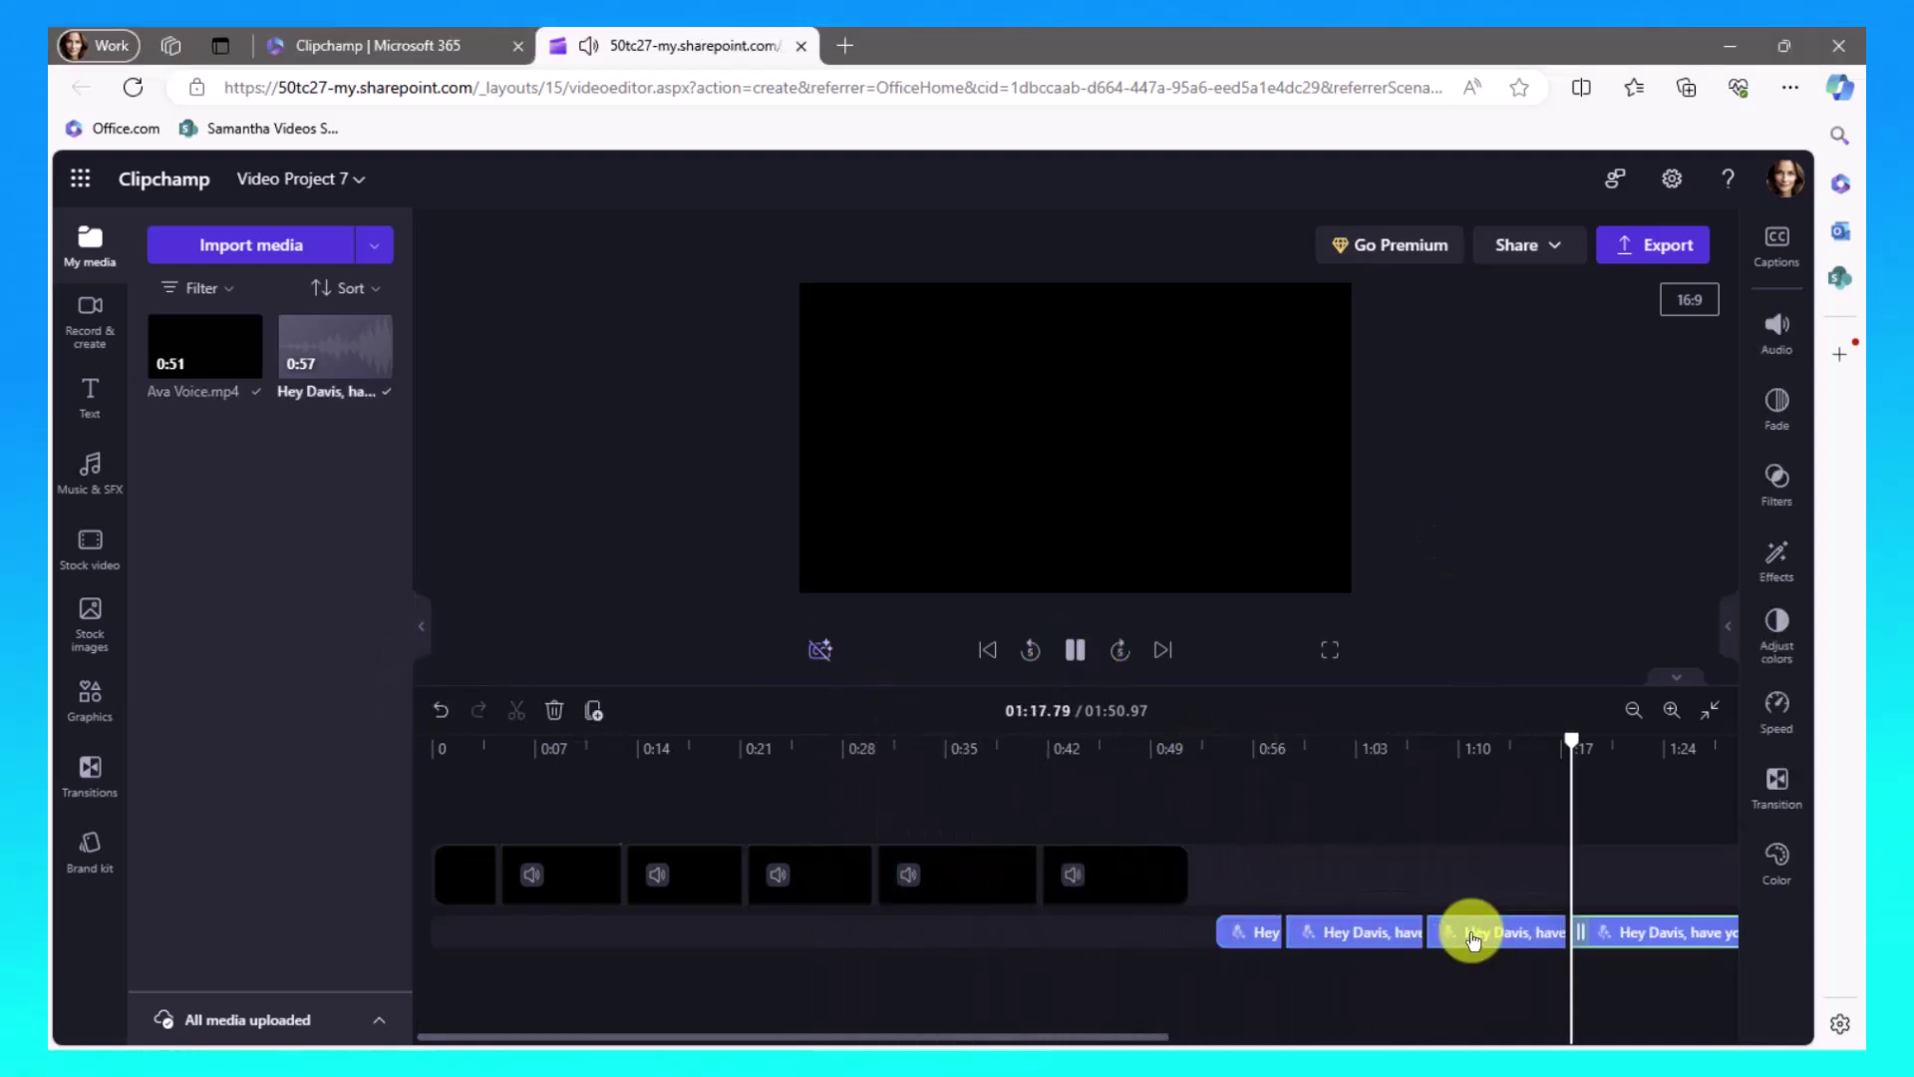
{"action": "key", "text": "s"}
{"action": "key", "text": "s"}
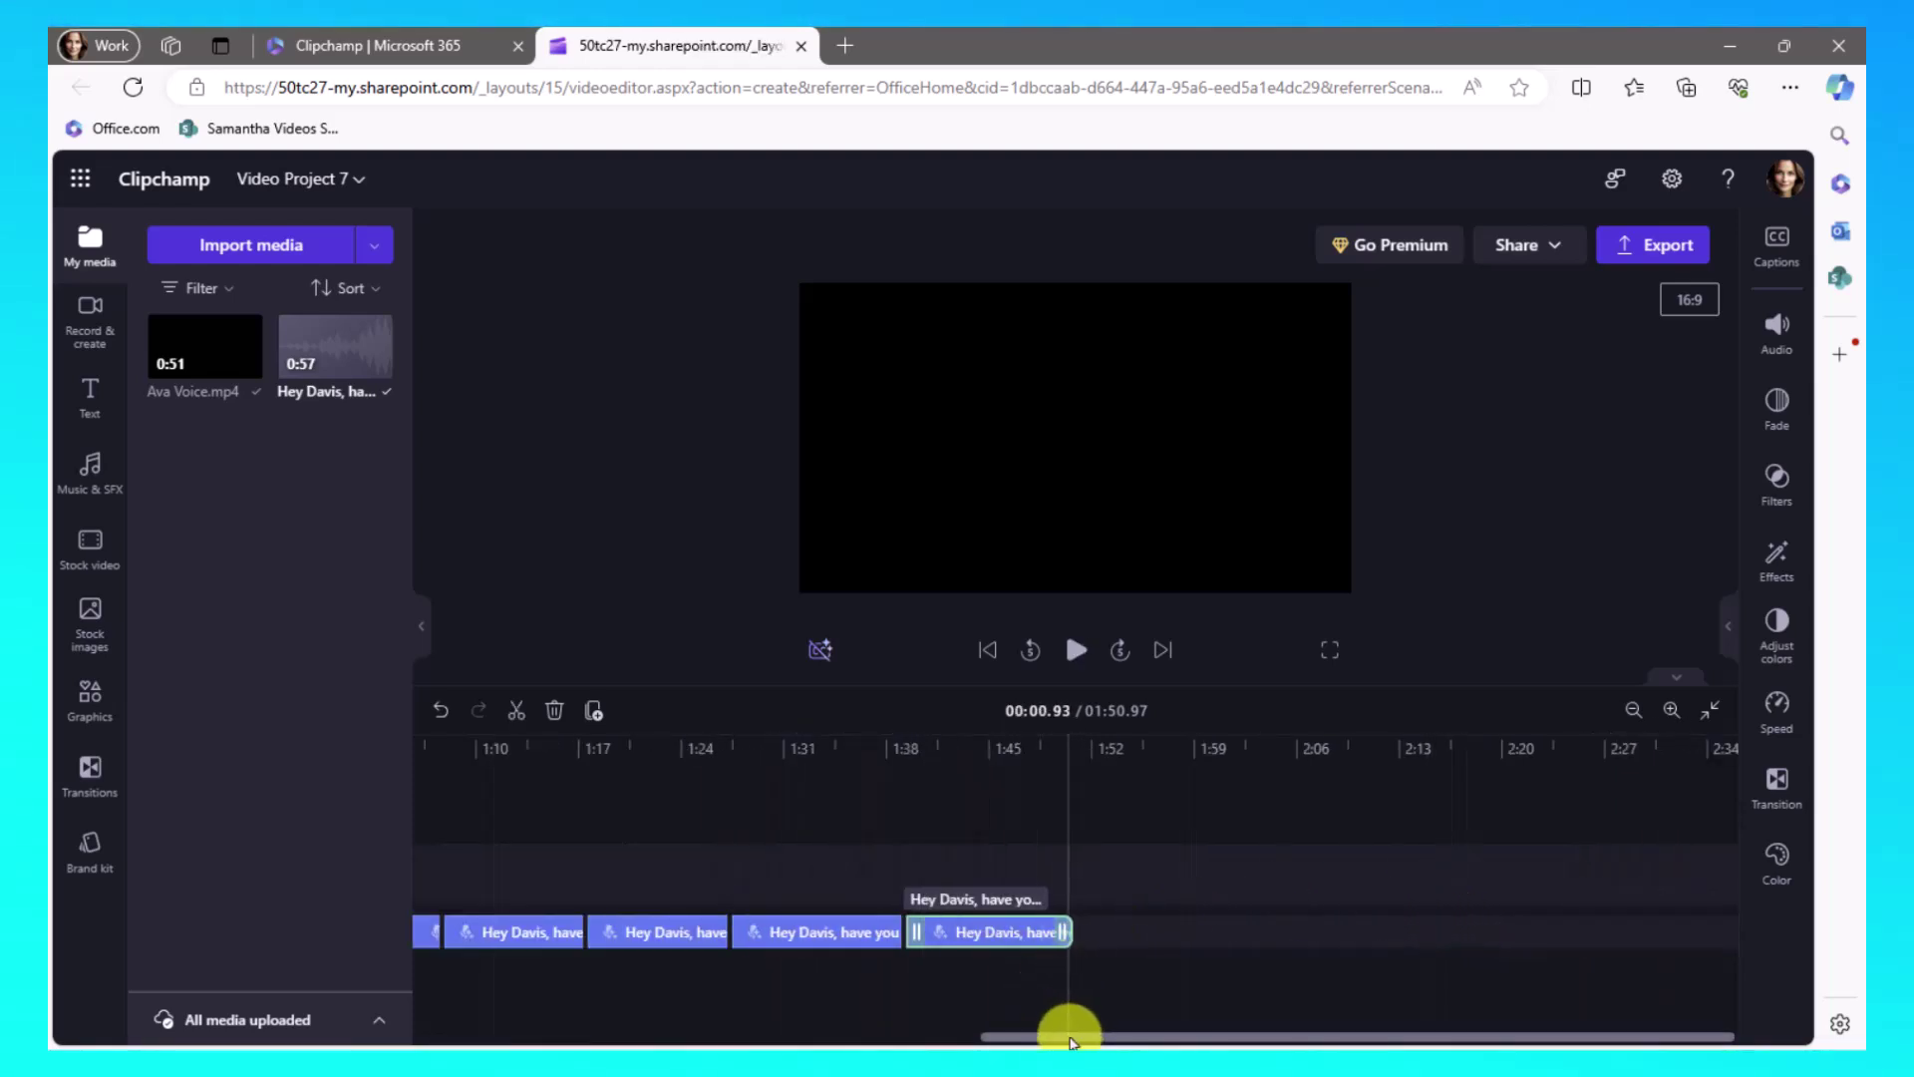
Step: Select the later Ava Voice pieces and spread them apart to leave gaps between them
{"action": "left_click_drag", "start_coordinate": [1066, 1035], "coordinate": [393, 1035]}
{"action": "left_click", "coordinate": [887, 876]}
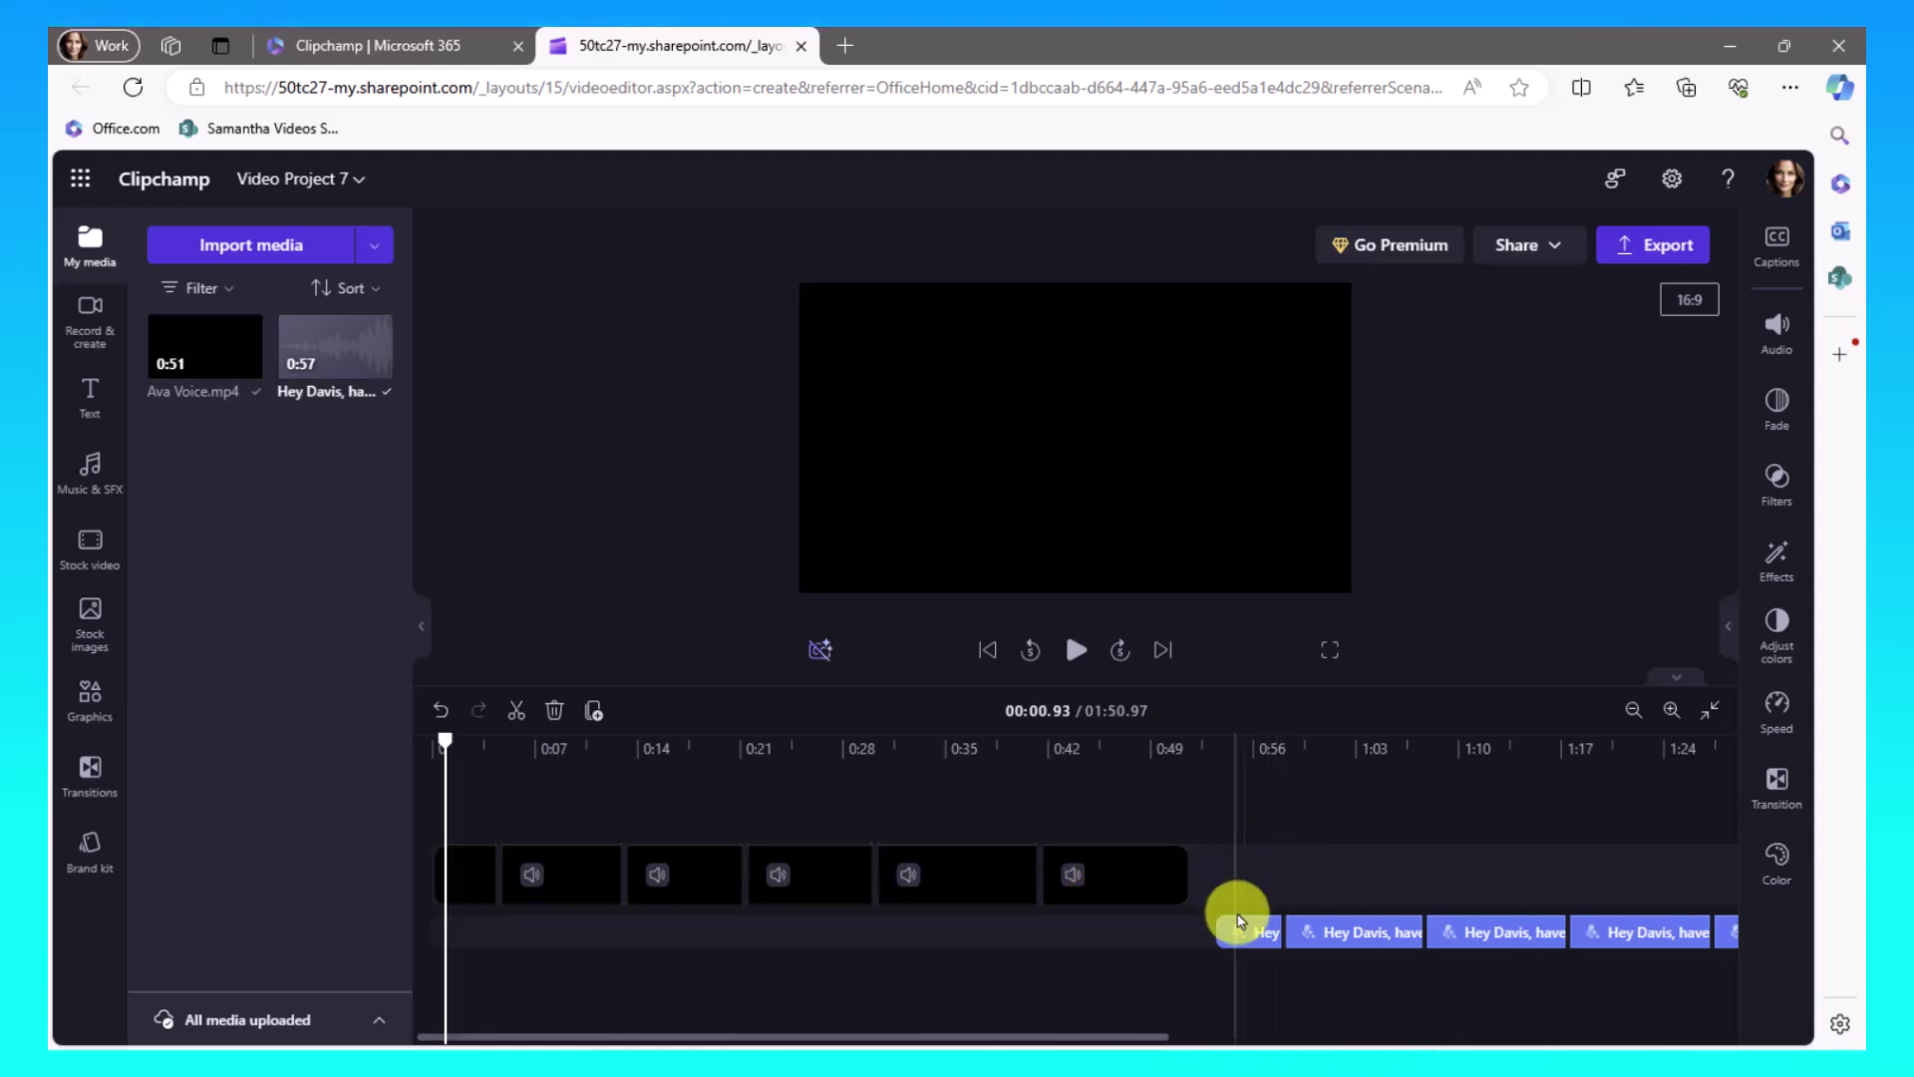
{"action": "left_click", "coordinate": [1264, 828]}
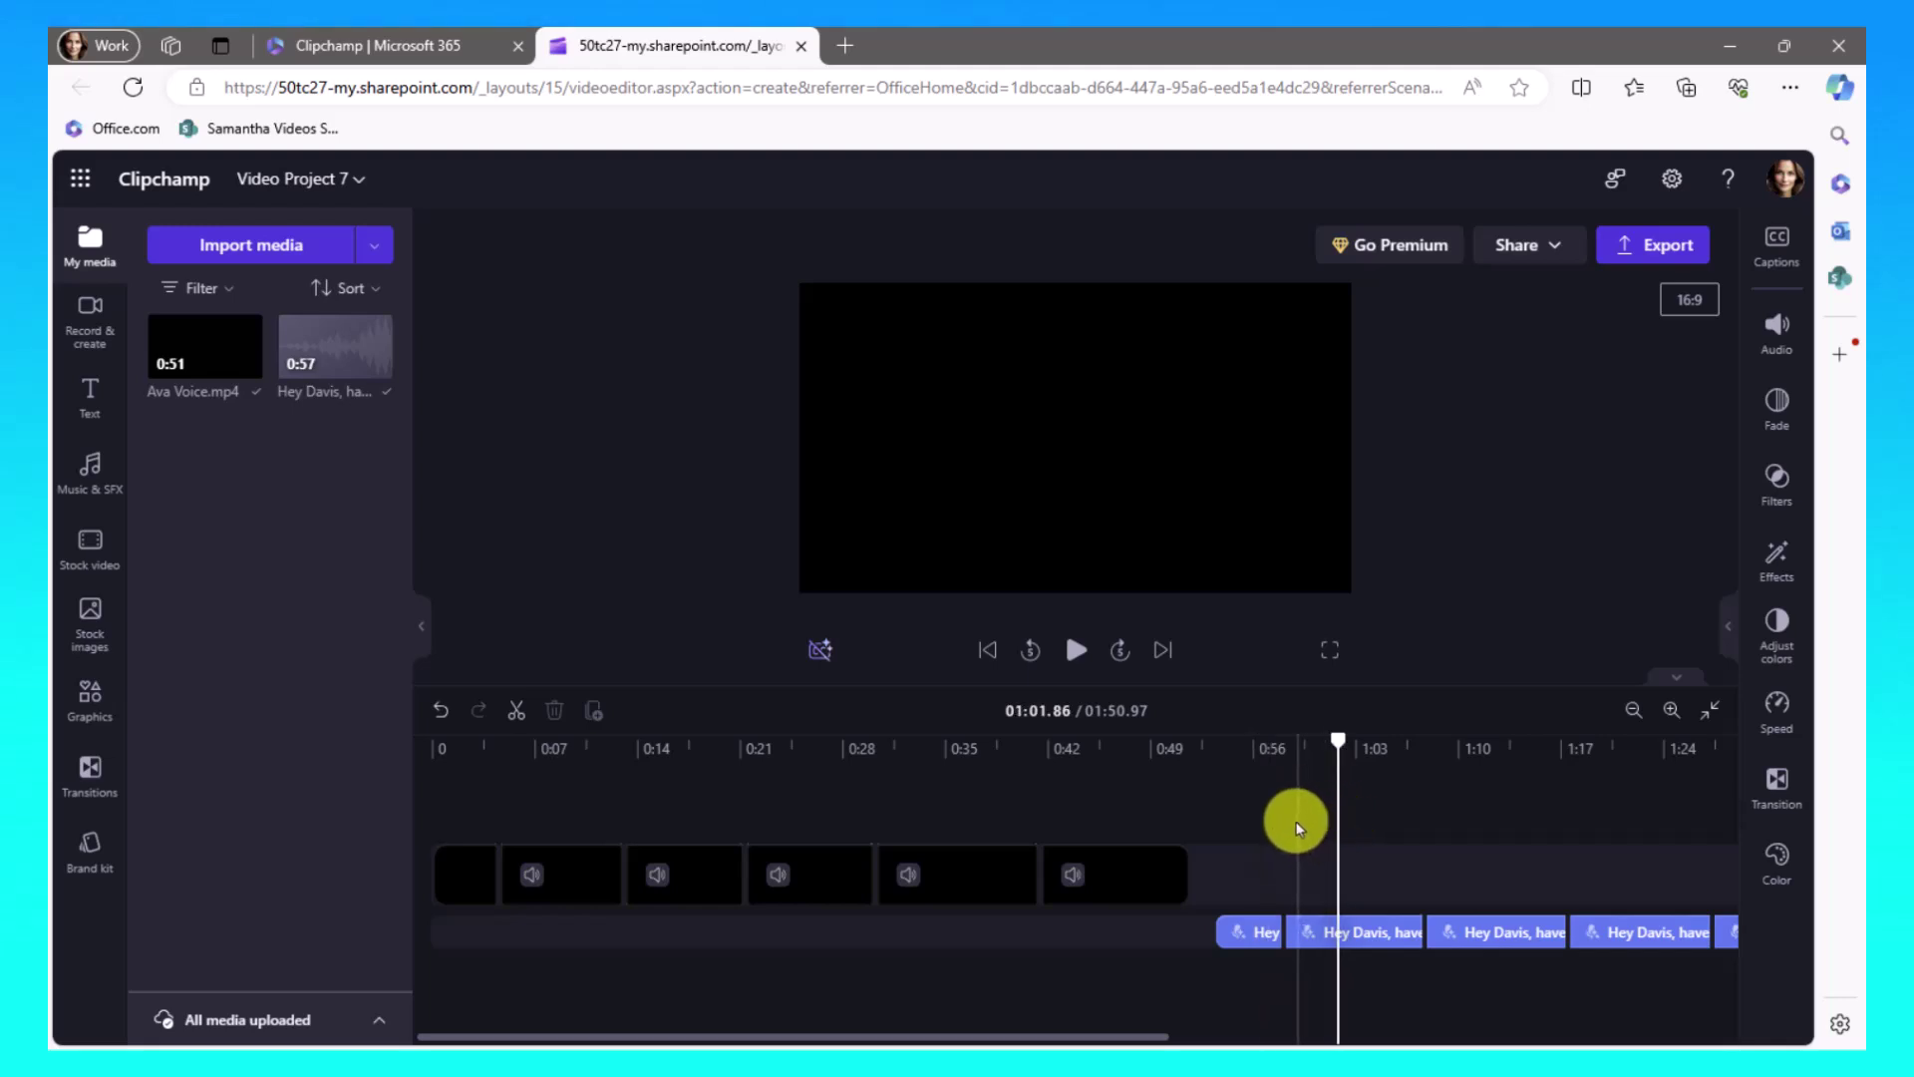
{"action": "left_click_drag", "start_coordinate": [1298, 826], "coordinate": [1366, 882]}
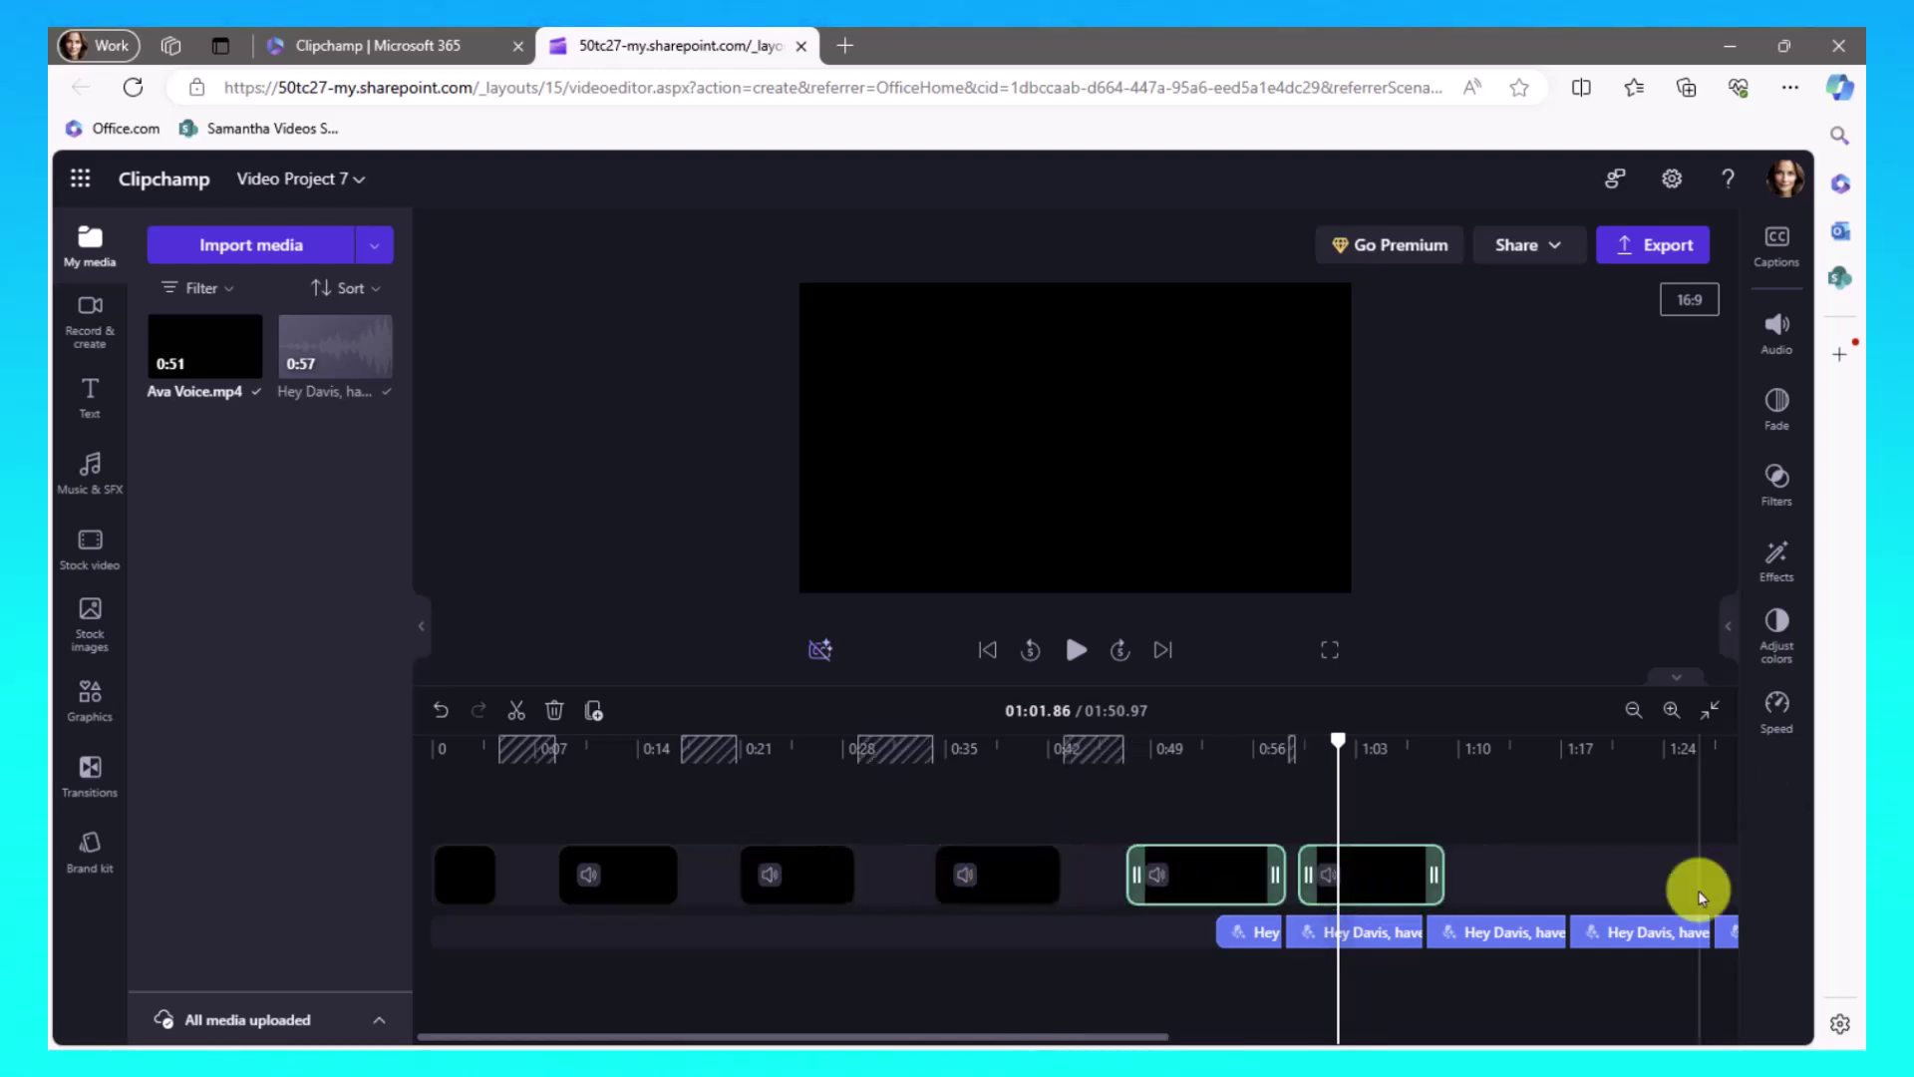
Step: Move the split Davis speech pieces left so the first starts at 0:00
{"action": "left_click", "coordinate": [1133, 948]}
{"action": "scroll", "coordinate": [1209, 931], "scroll_direction": "down", "scroll_amount": 3}
{"action": "left_click_drag", "start_coordinate": [1209, 931], "coordinate": [474, 931]}
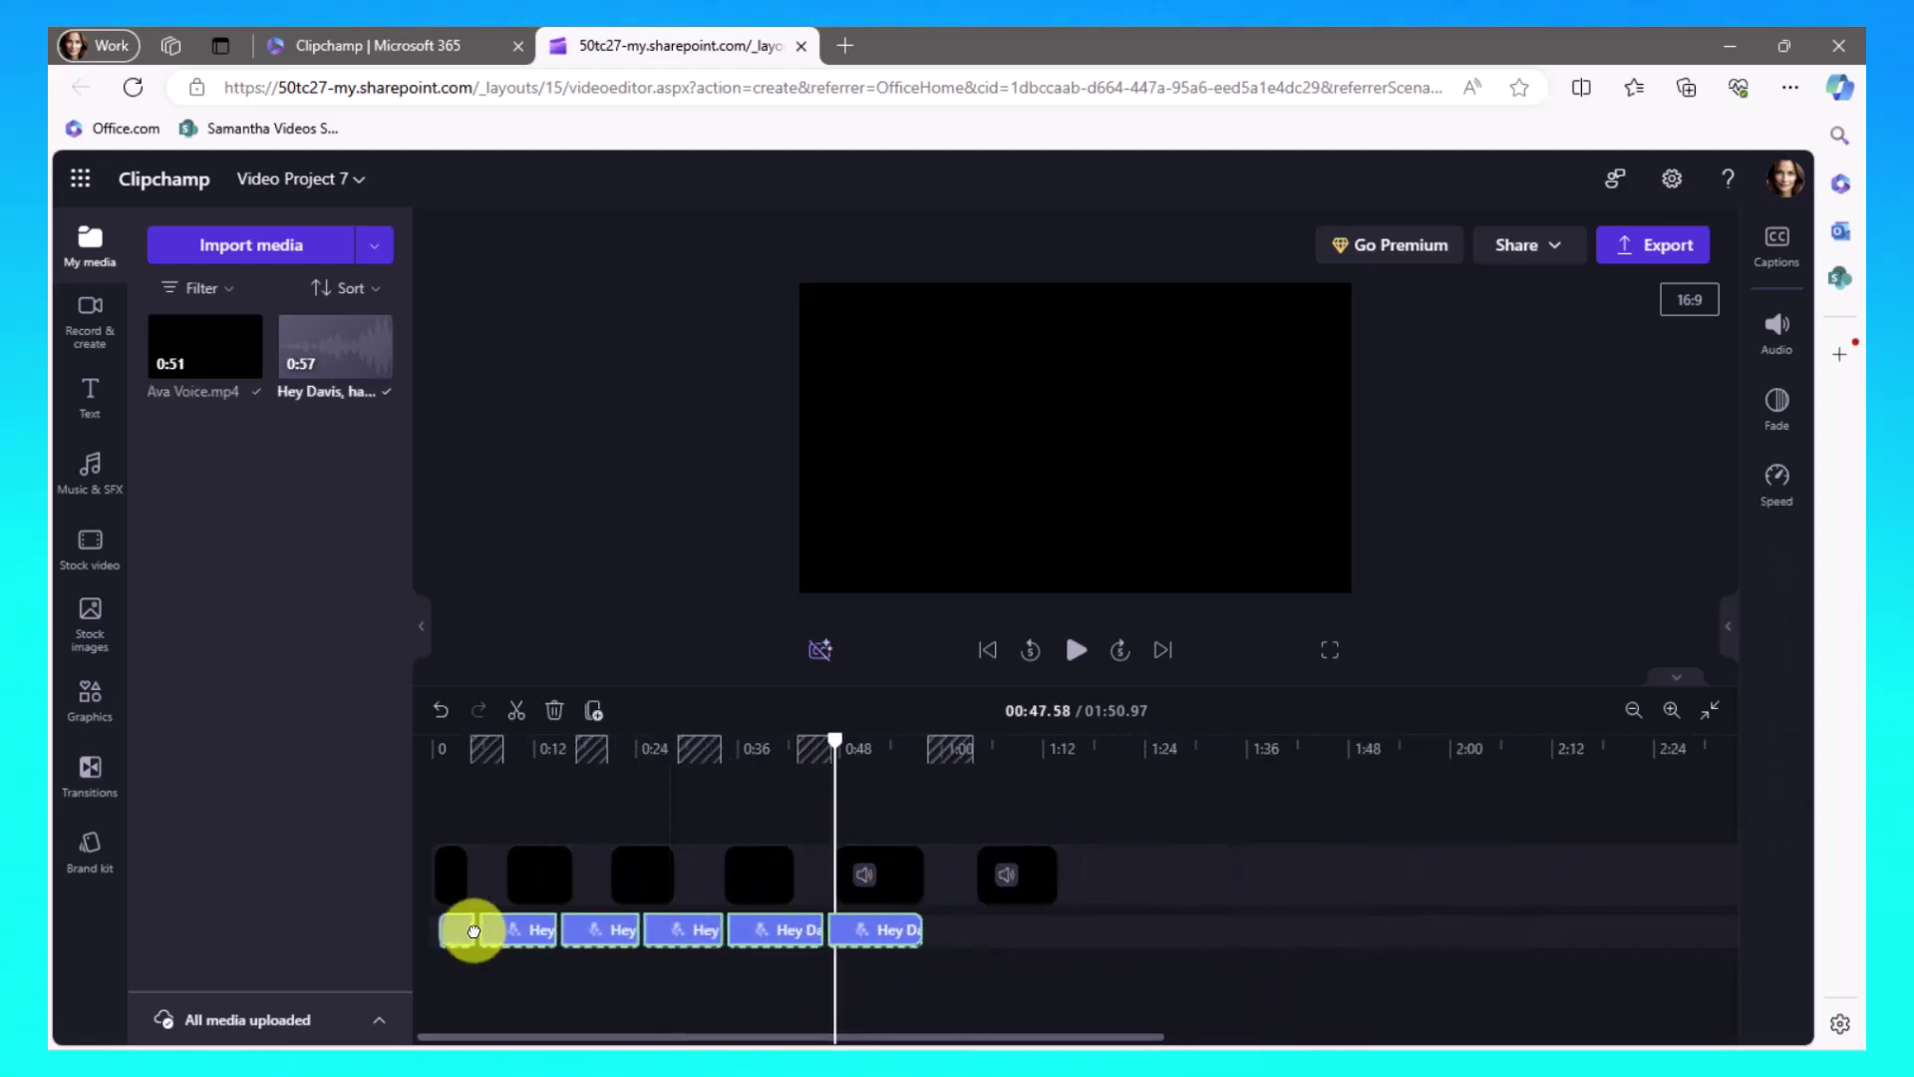
{"action": "left_click", "coordinate": [568, 984]}
{"action": "left_click", "coordinate": [594, 937]}
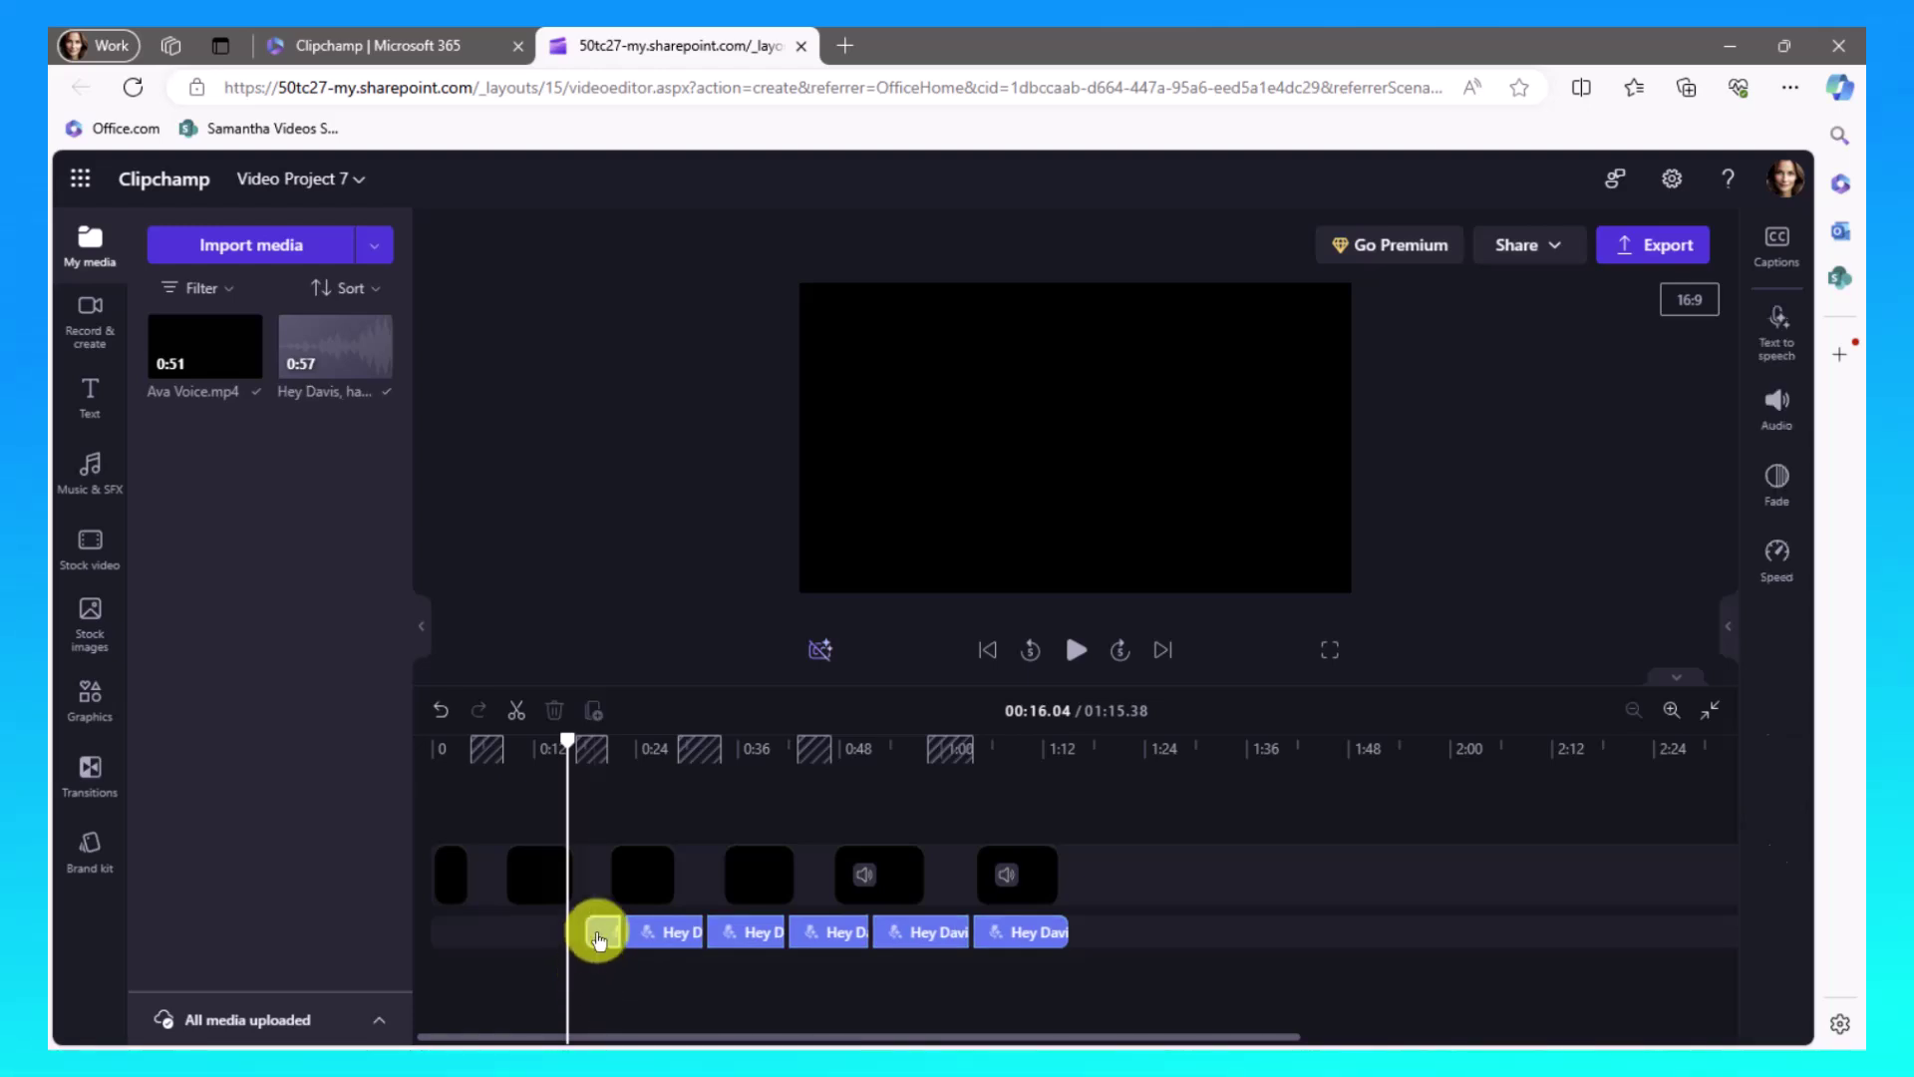
{"action": "left_click_drag", "start_coordinate": [598, 939], "coordinate": [447, 927]}
Step: Slide each Davis piece into the gap after an Ava clip, shortening the project to 01:15.38
{"action": "left_click", "coordinate": [658, 938]}
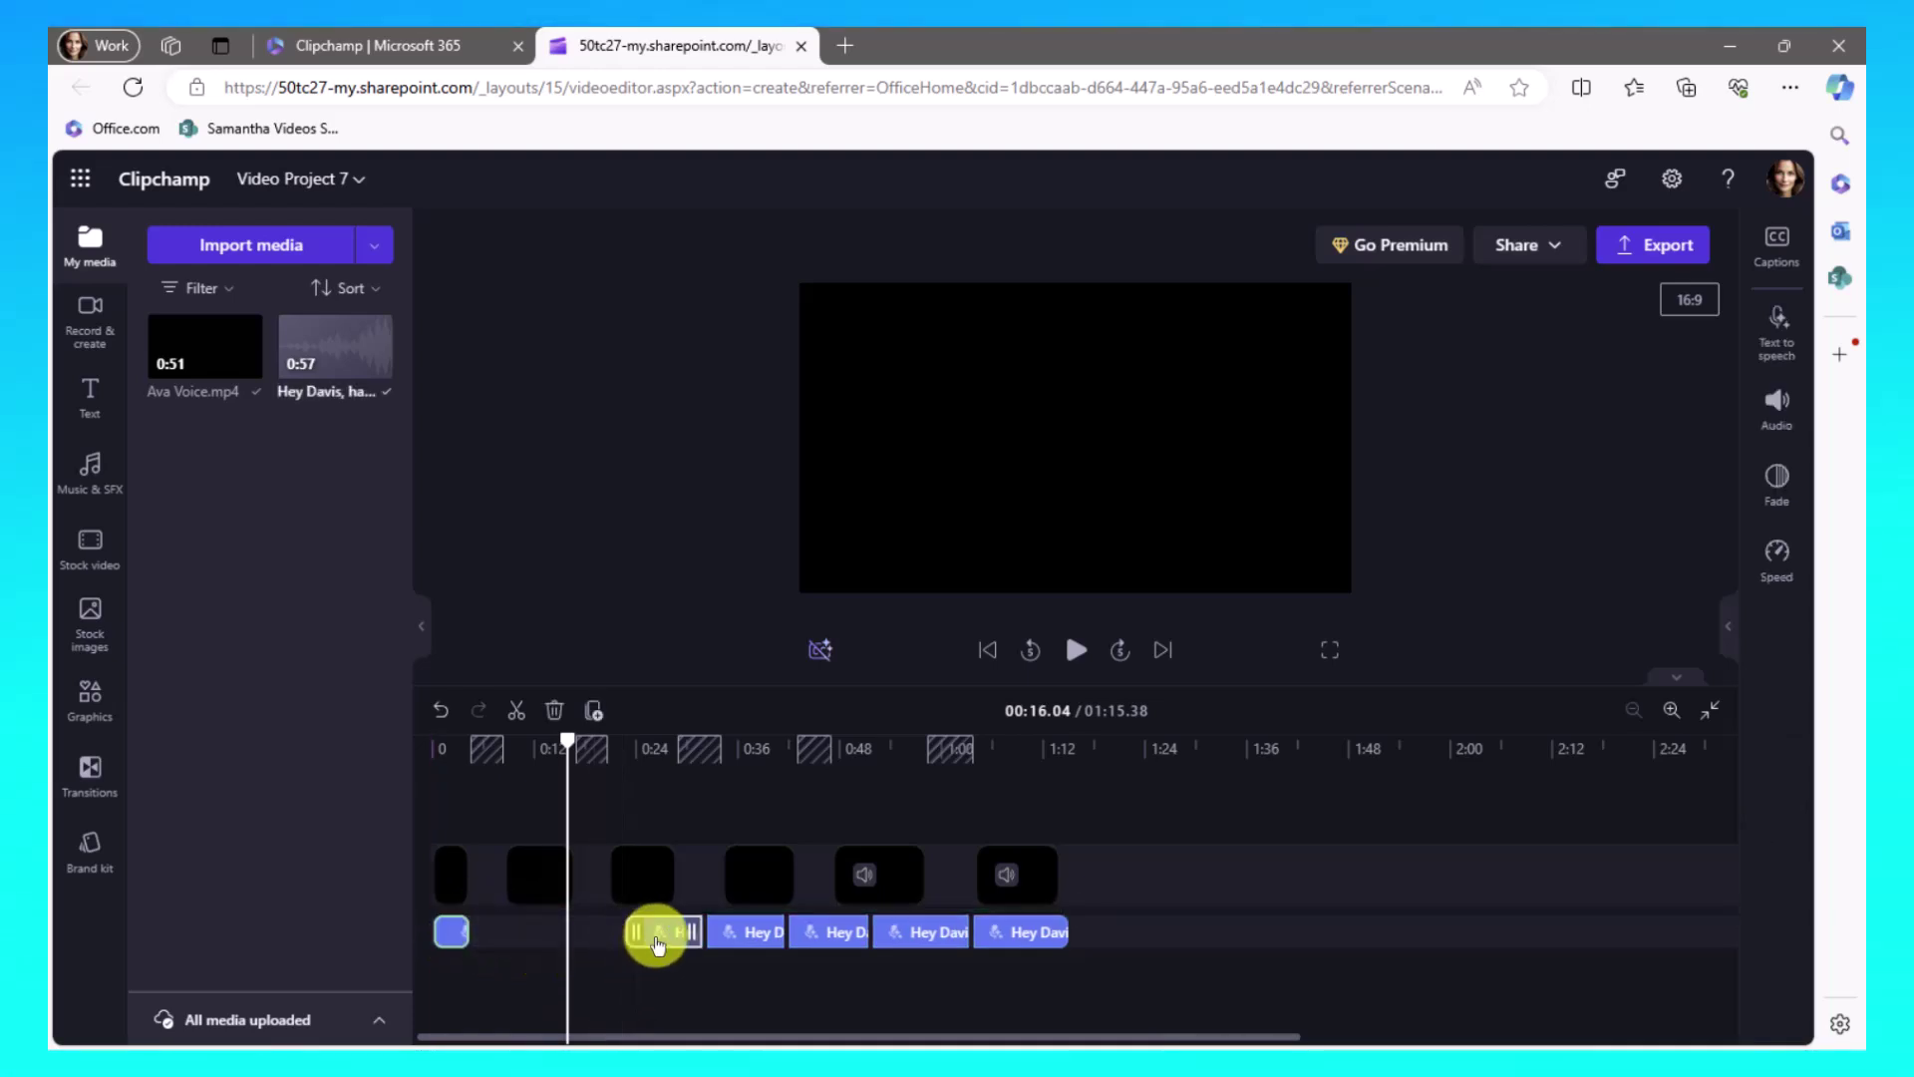
{"action": "left_click_drag", "start_coordinate": [658, 943], "coordinate": [543, 931]}
{"action": "left_click", "coordinate": [735, 931]}
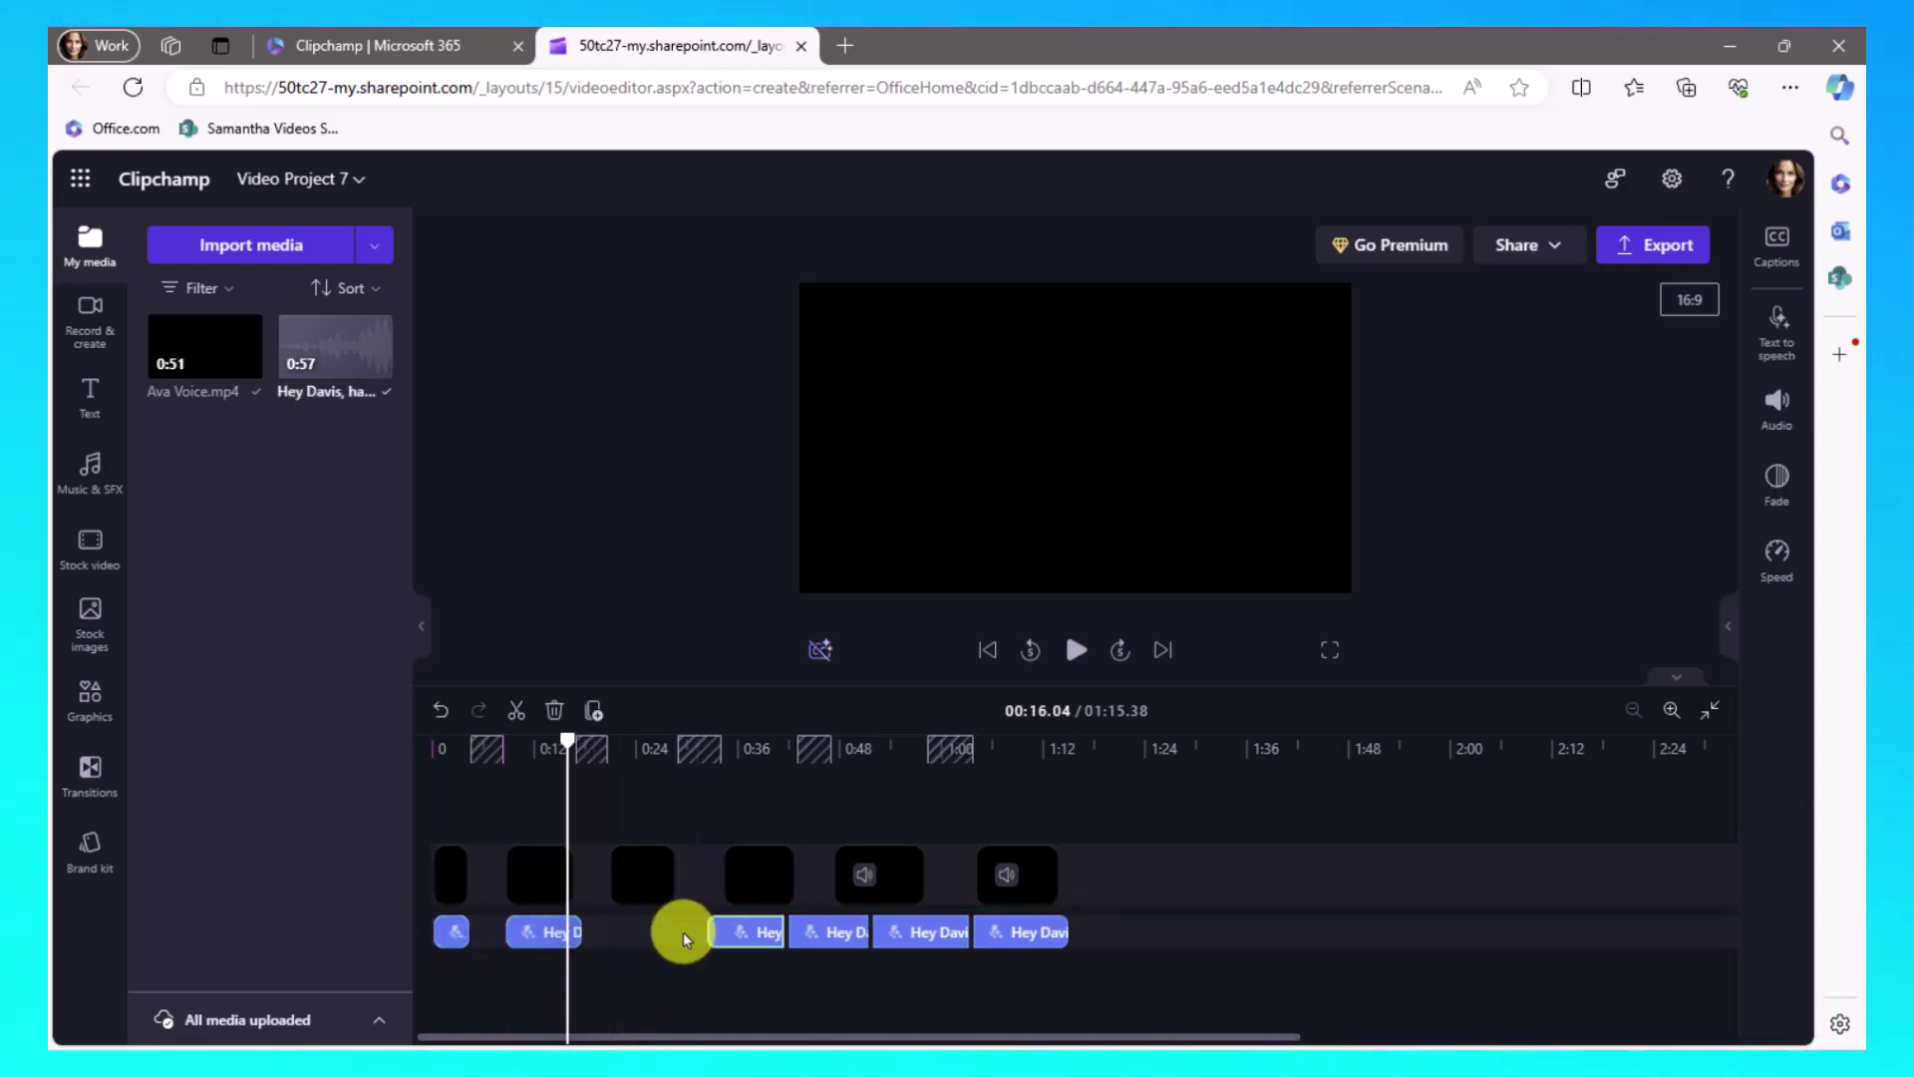
{"action": "left_click_drag", "start_coordinate": [738, 932], "coordinate": [643, 931]}
{"action": "left_click_drag", "start_coordinate": [811, 931], "coordinate": [743, 940]}
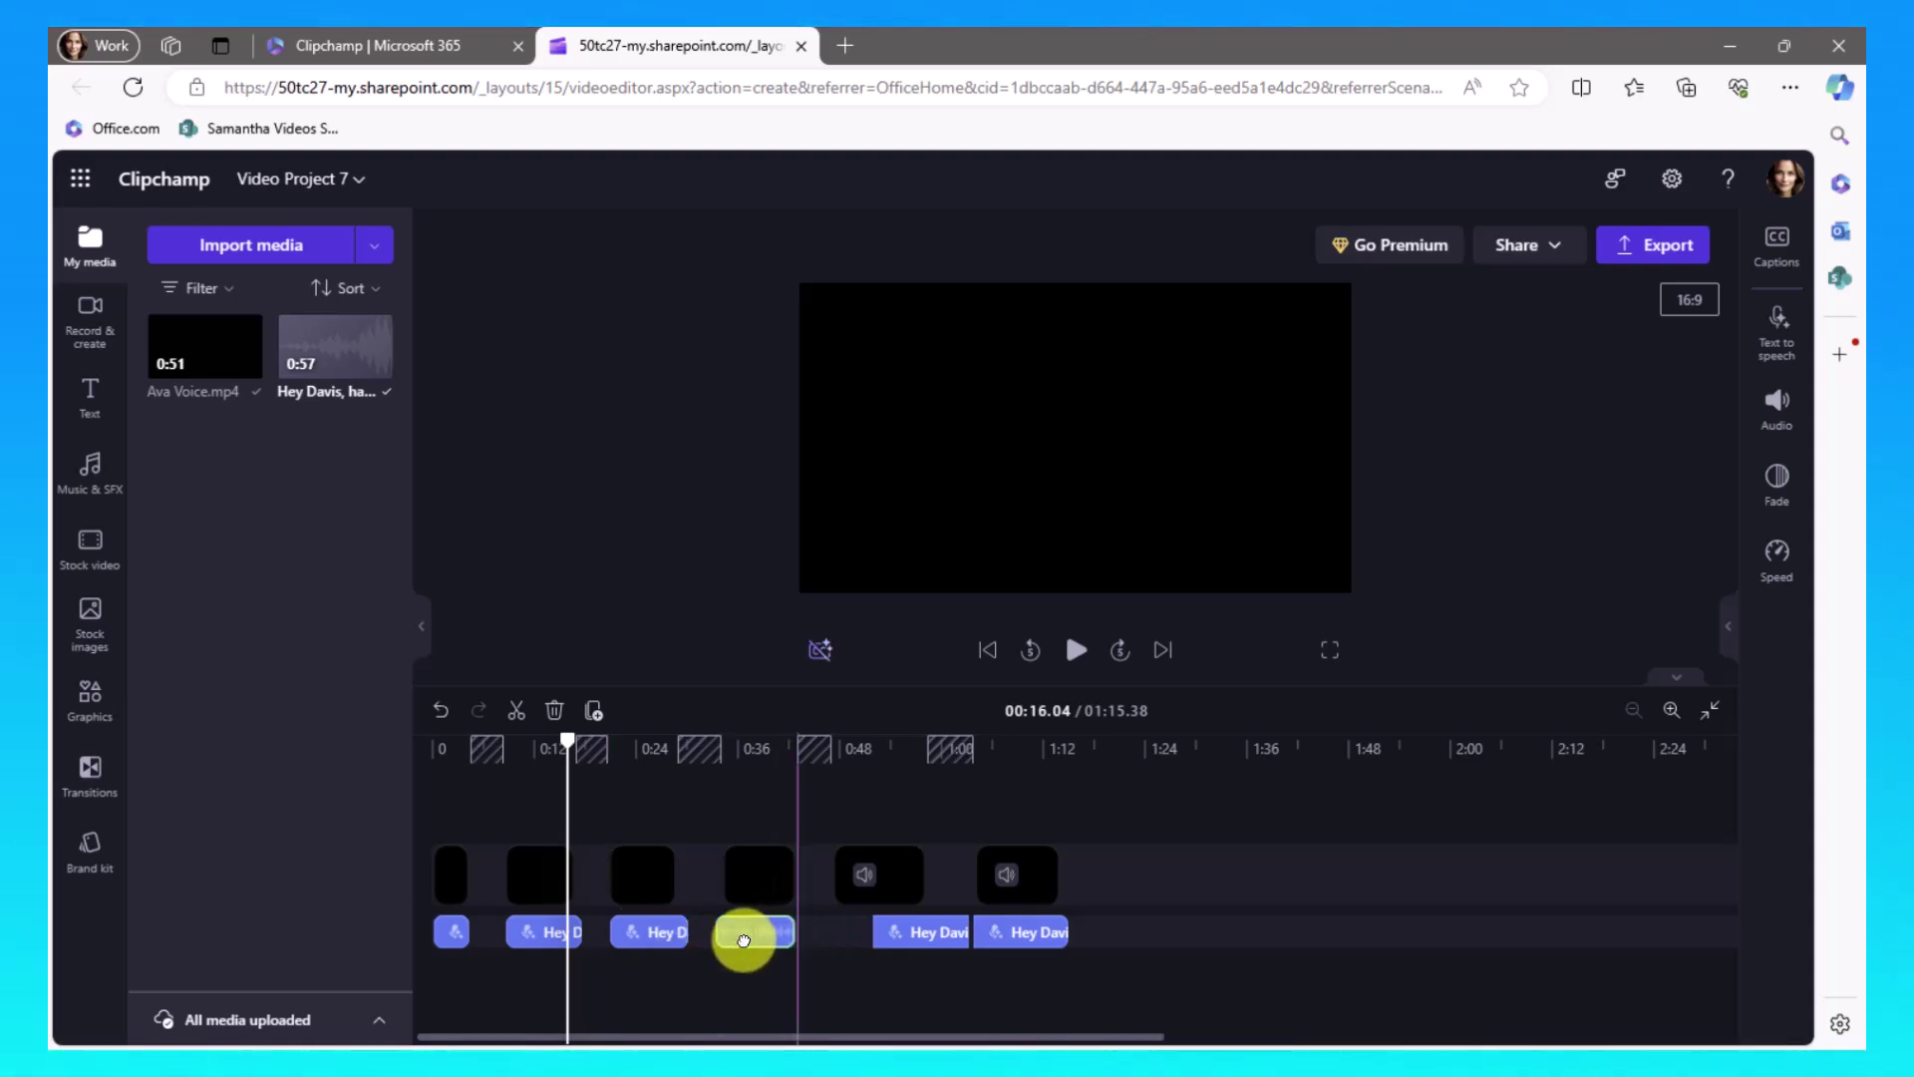
{"action": "left_click_drag", "start_coordinate": [945, 945], "coordinate": [906, 934]}
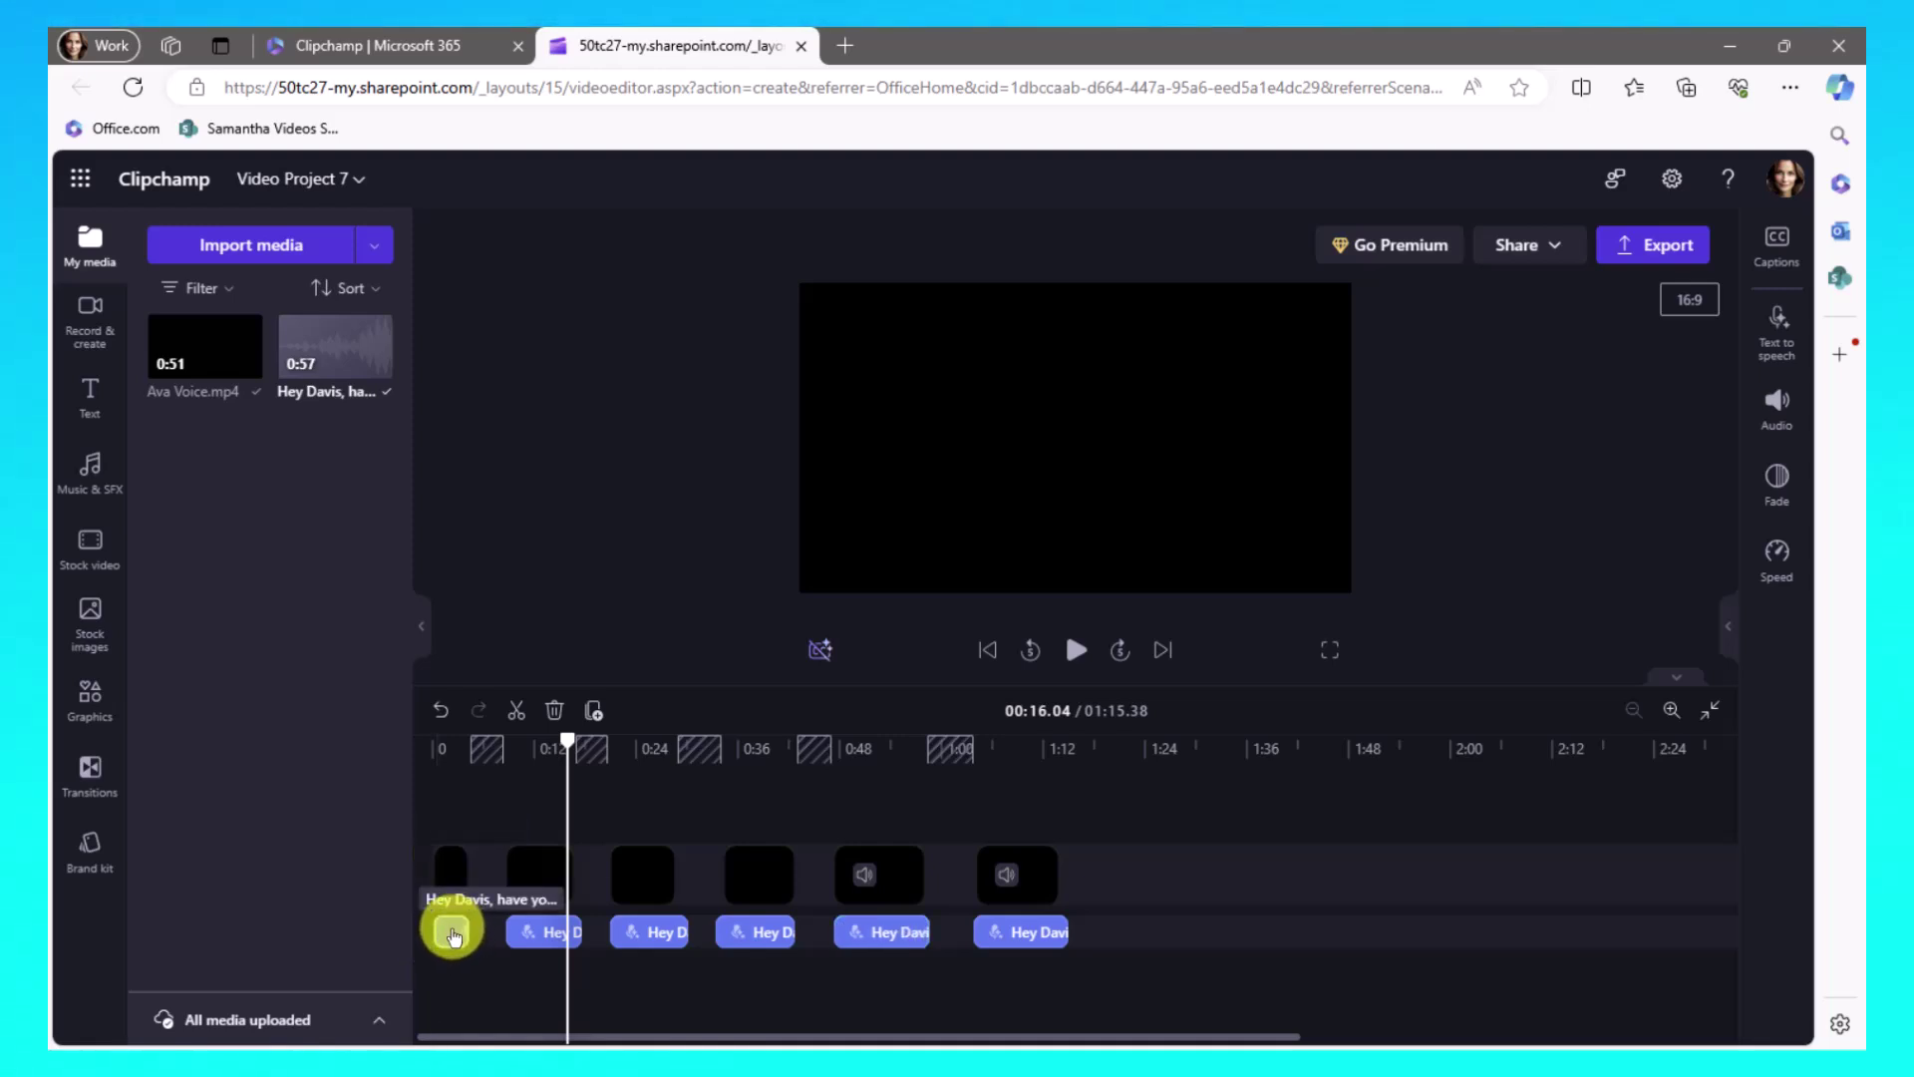
{"action": "left_click_drag", "start_coordinate": [453, 935], "coordinate": [602, 932]}
Step: Delete one surplus Ava Voice piece and one surplus Davis speech piece
{"action": "left_click", "coordinate": [658, 879]}
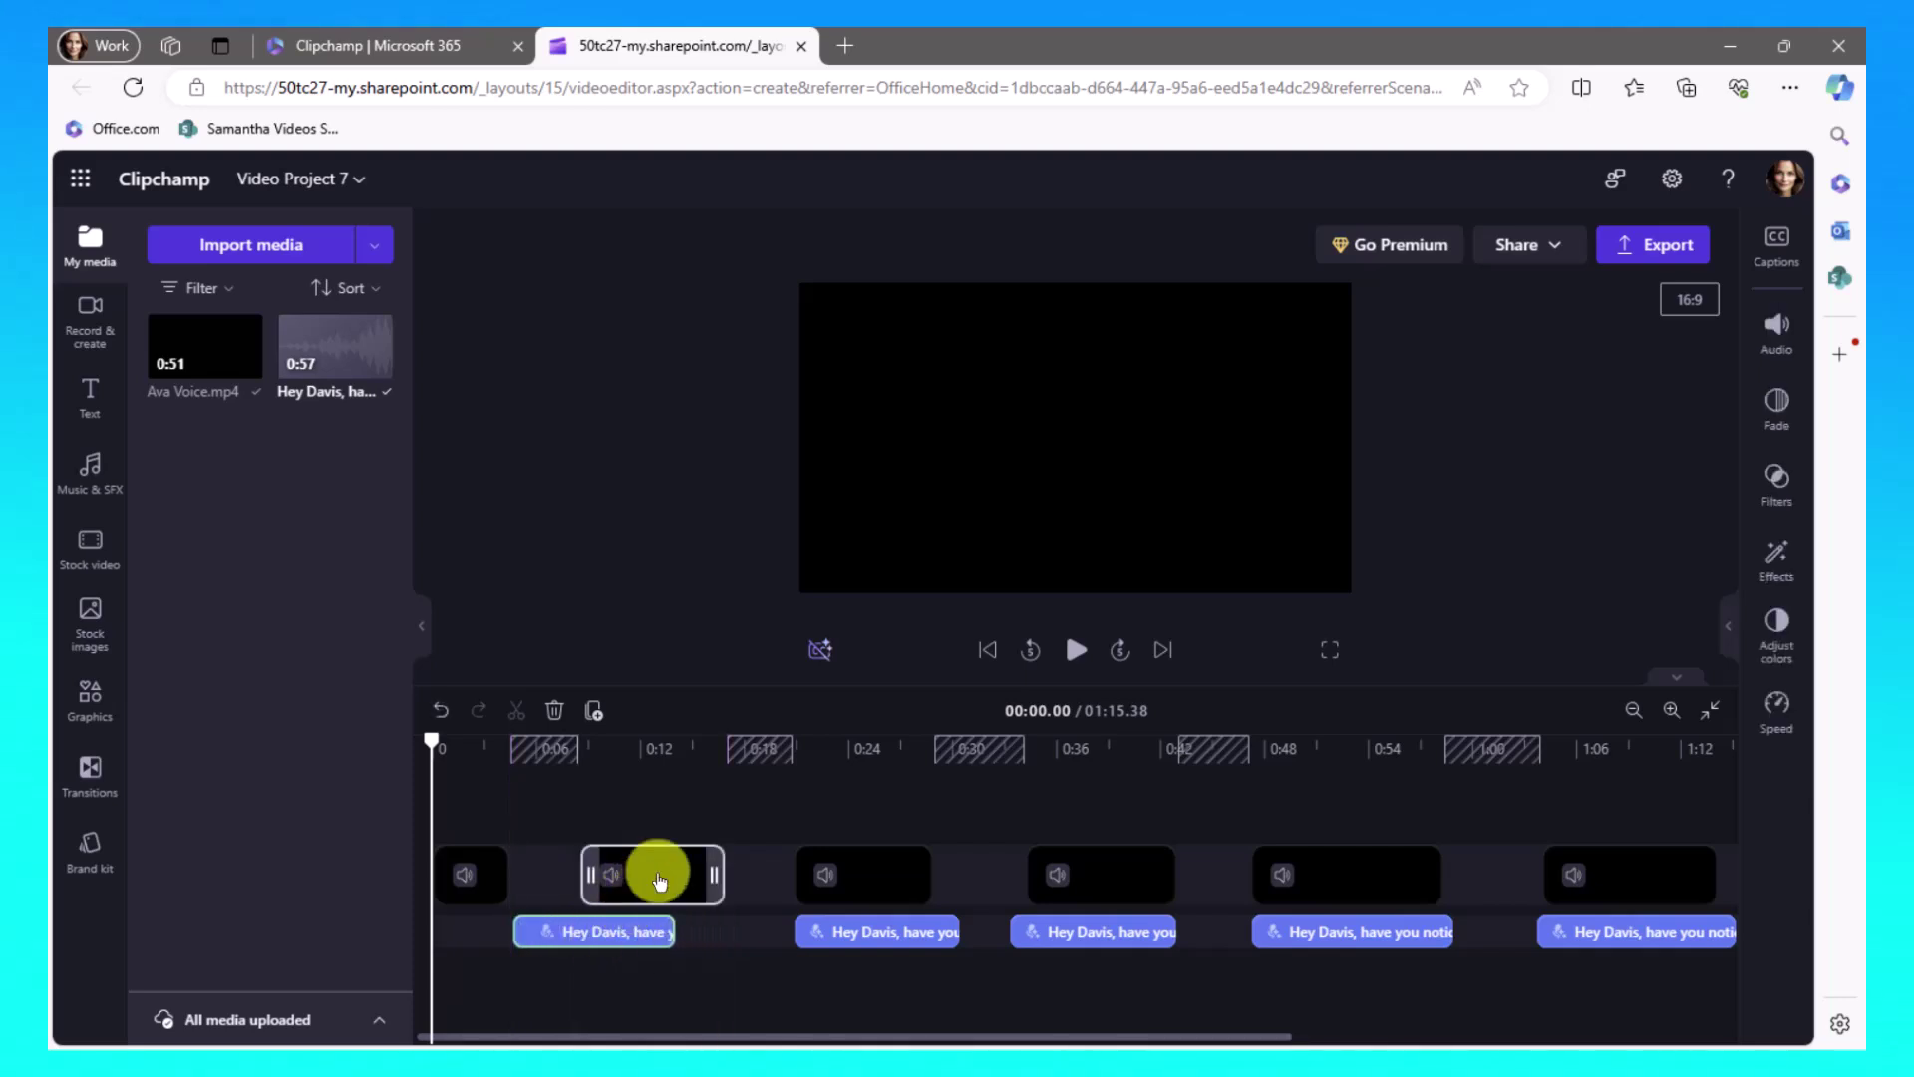
{"action": "key", "text": "Delete"}
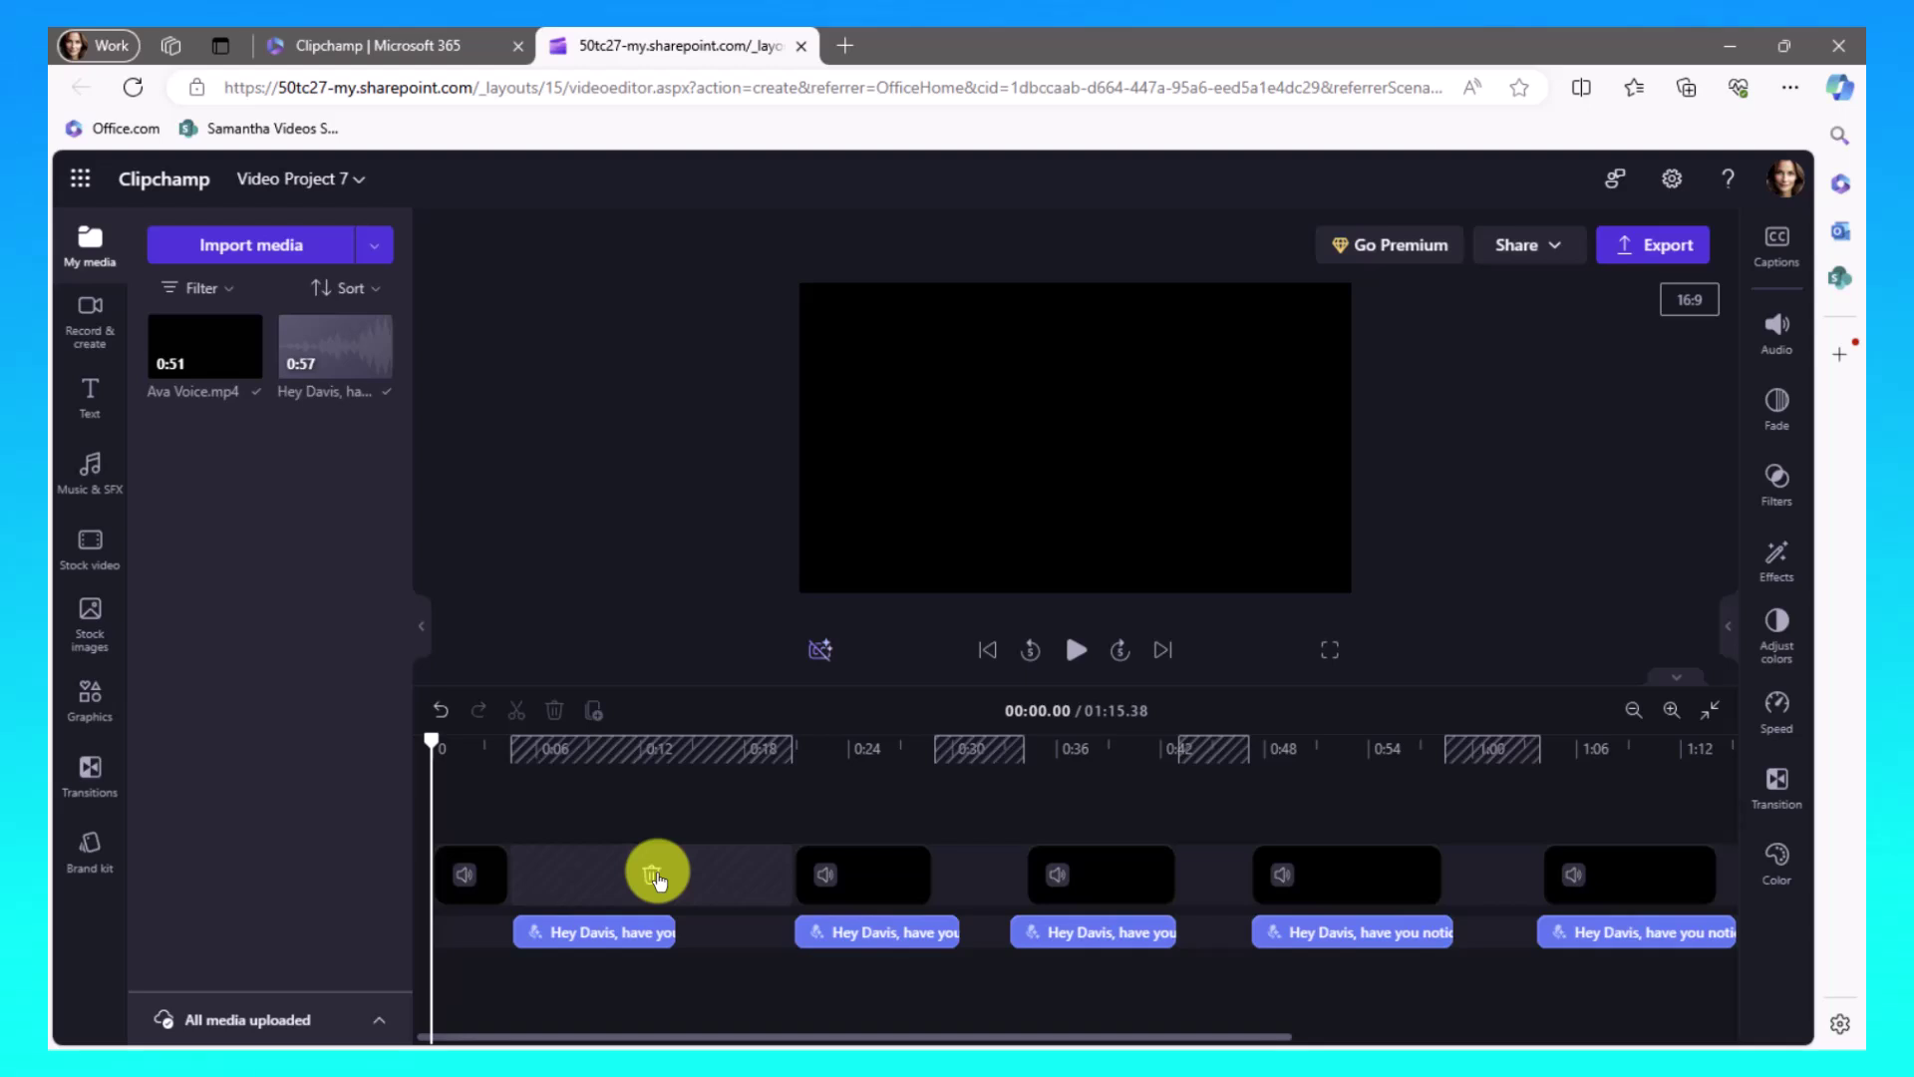
{"action": "left_click", "coordinate": [866, 883]}
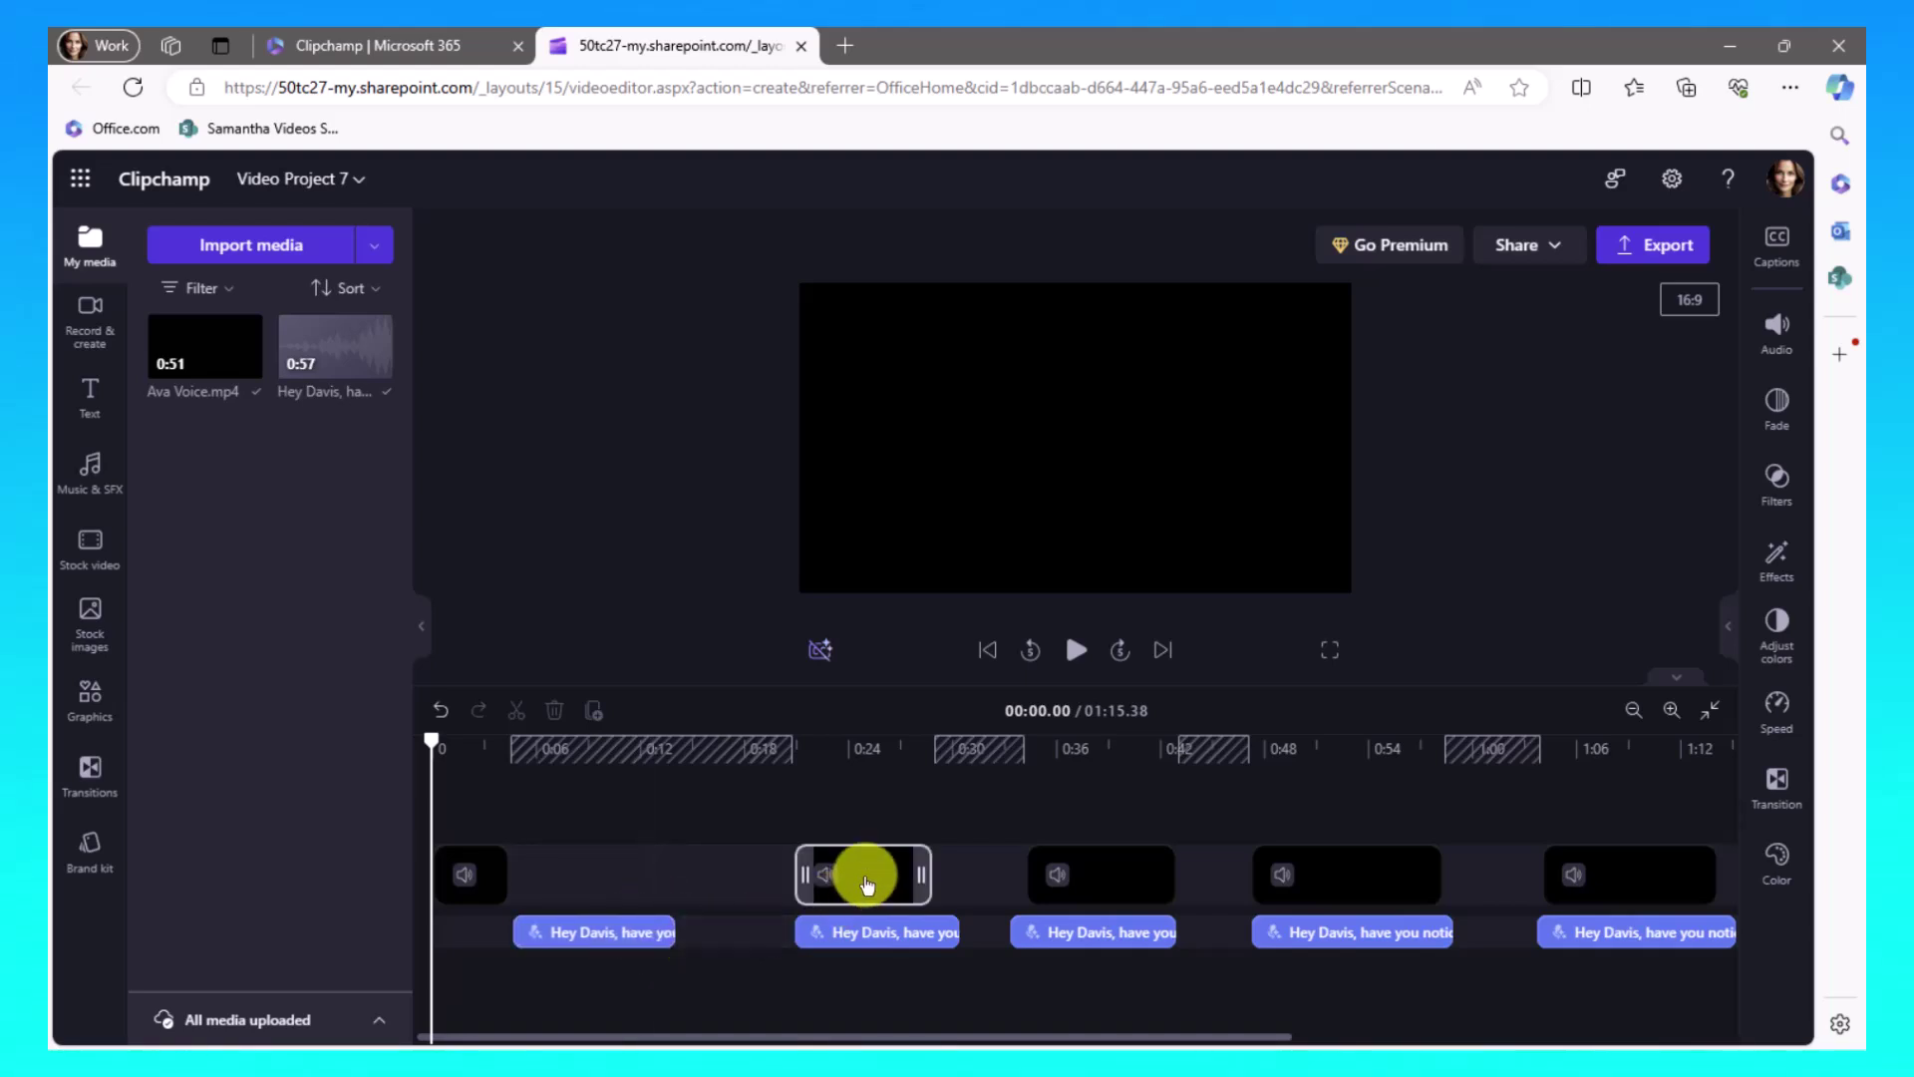
{"action": "left_click", "coordinate": [867, 932]}
{"action": "key", "text": "Delete"}
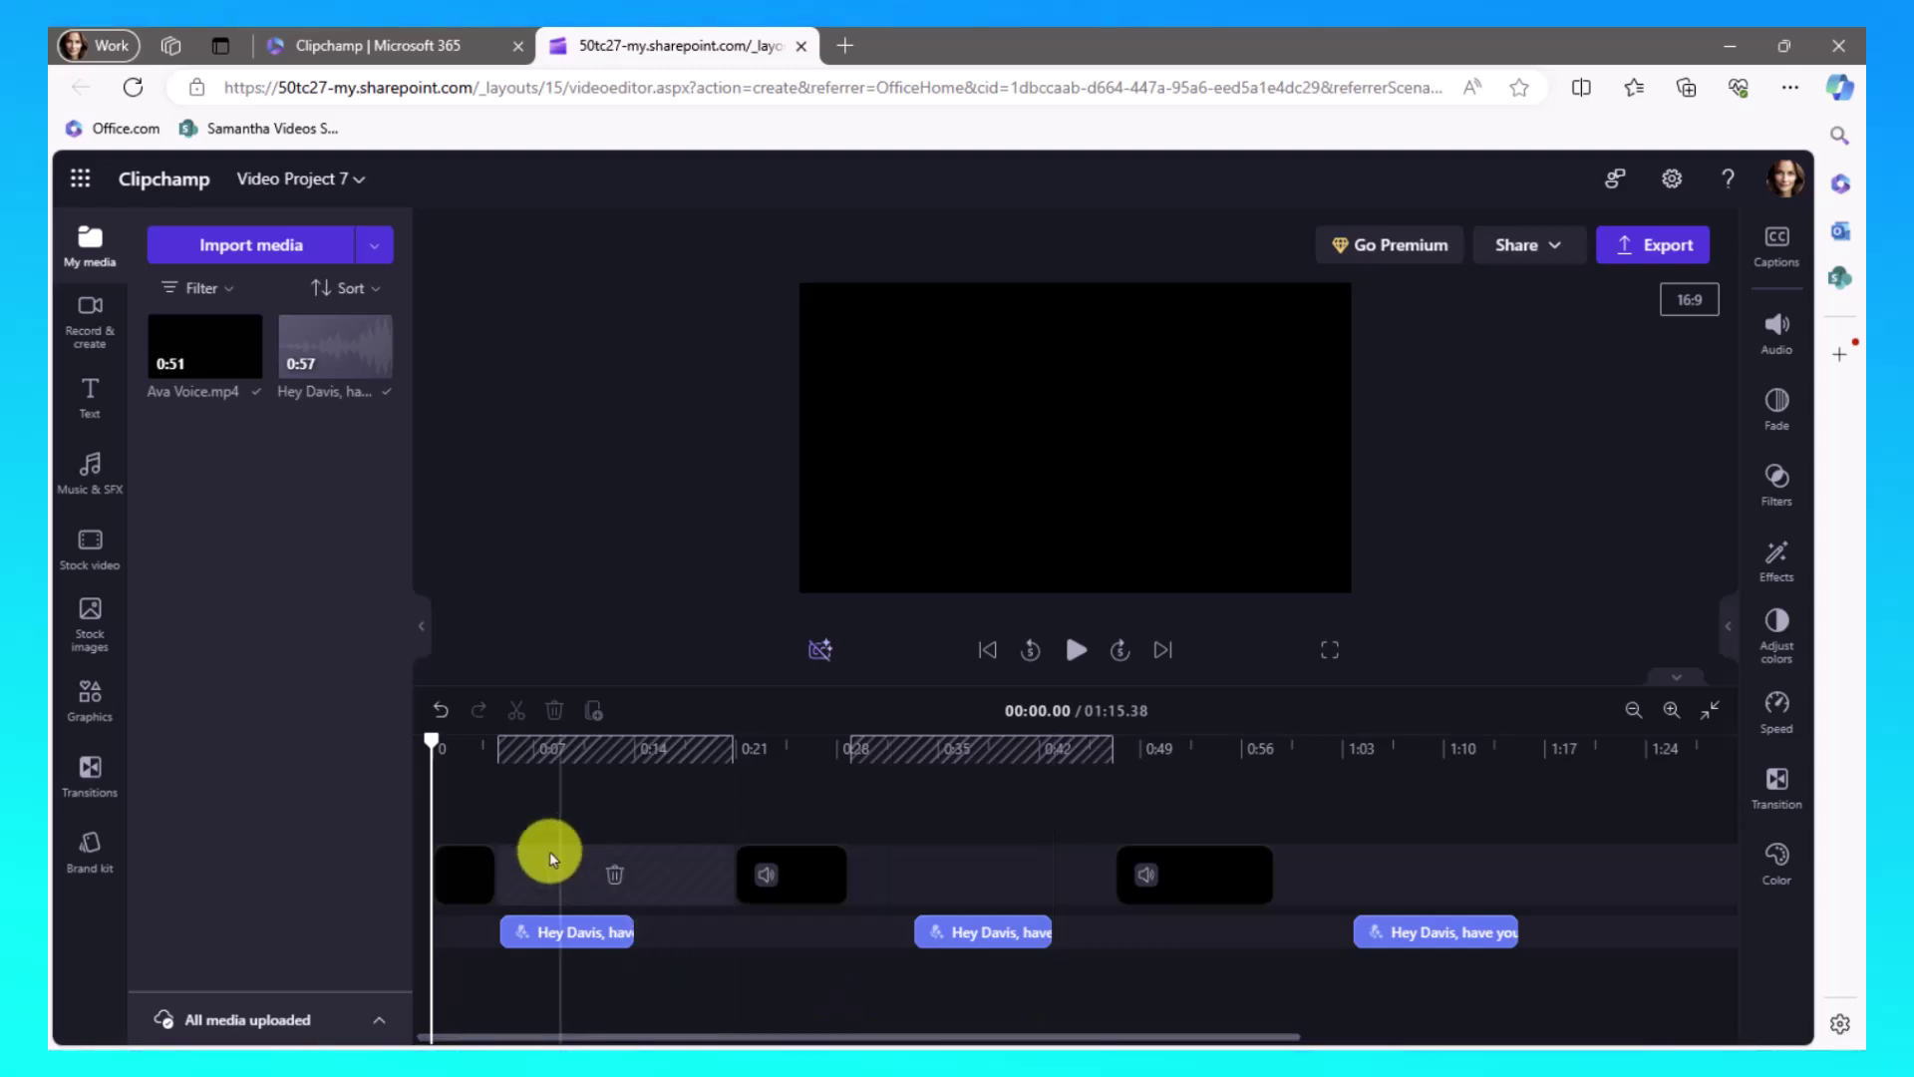
Step: Drag the second Ava clip and later Davis clips left to close the gaps, making the project 00:55.23
{"action": "left_click", "coordinate": [482, 872]}
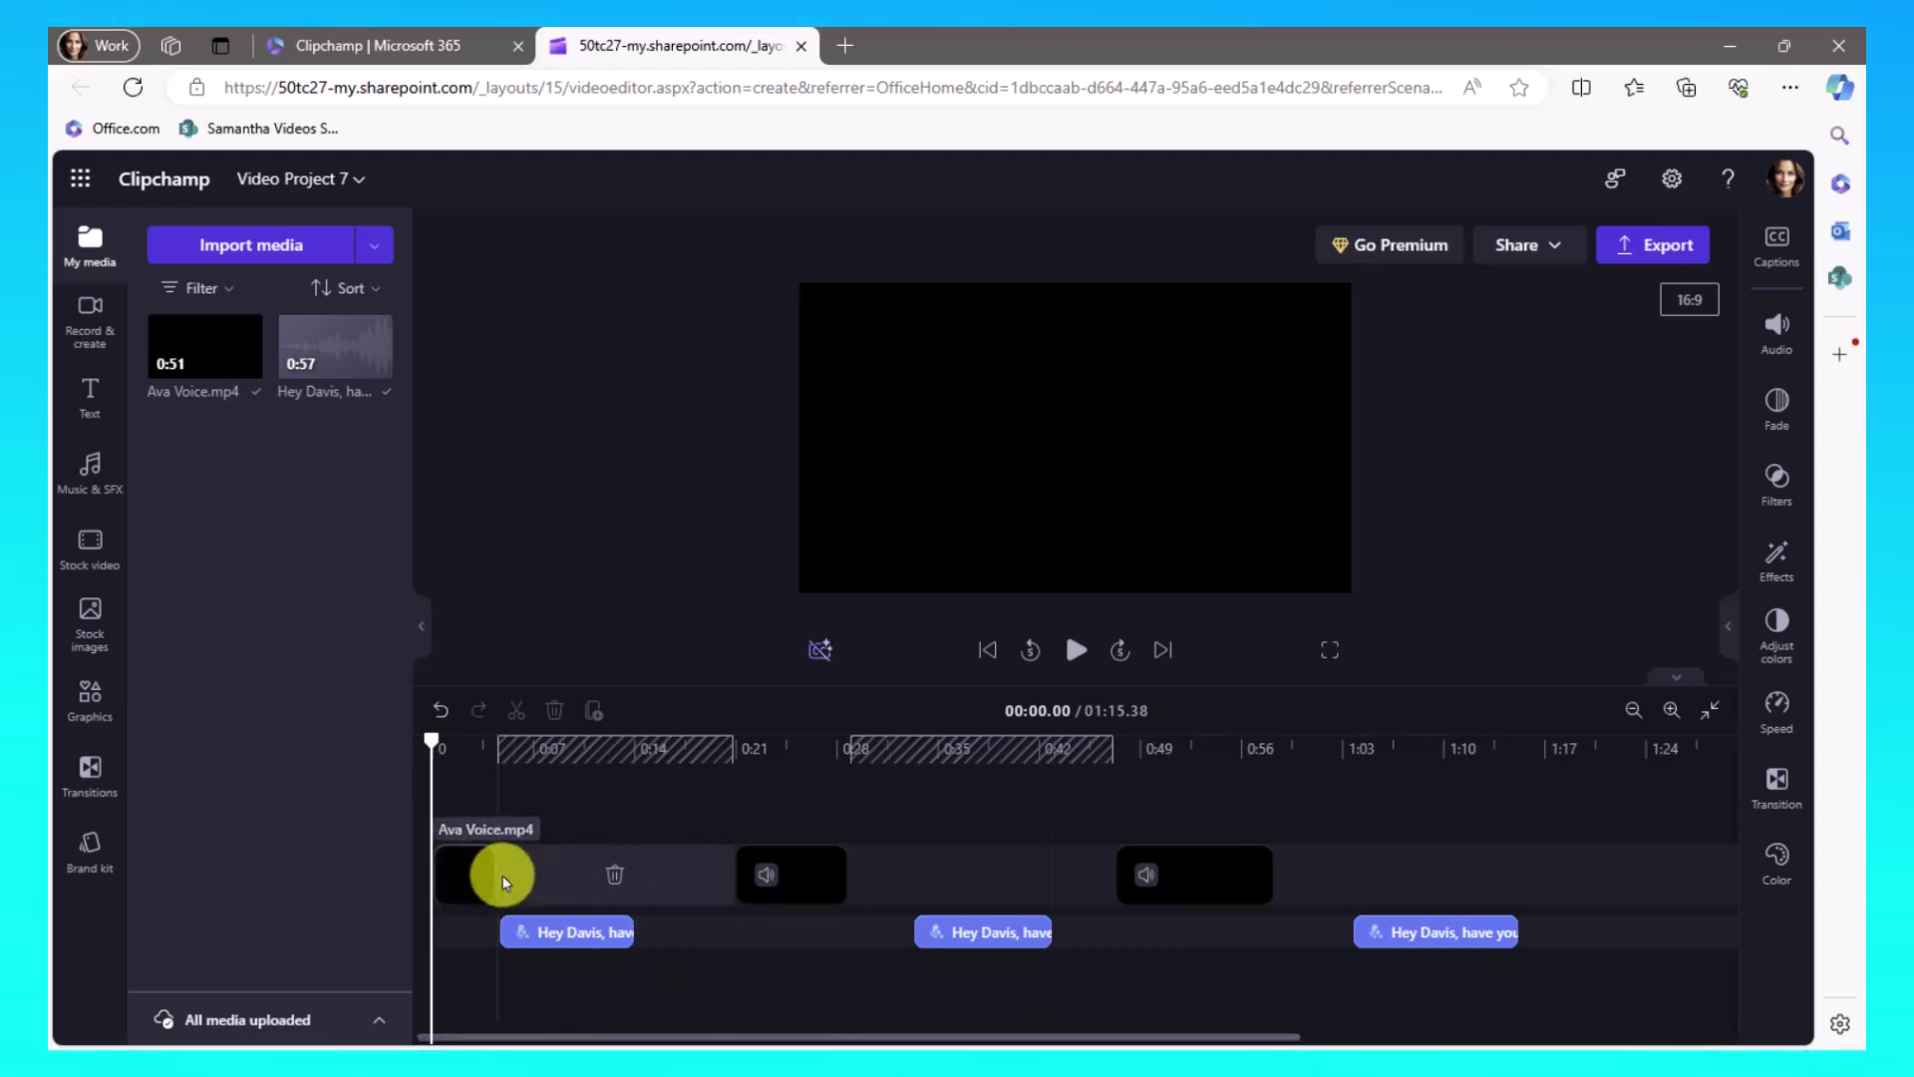
{"action": "left_click", "coordinate": [817, 874]}
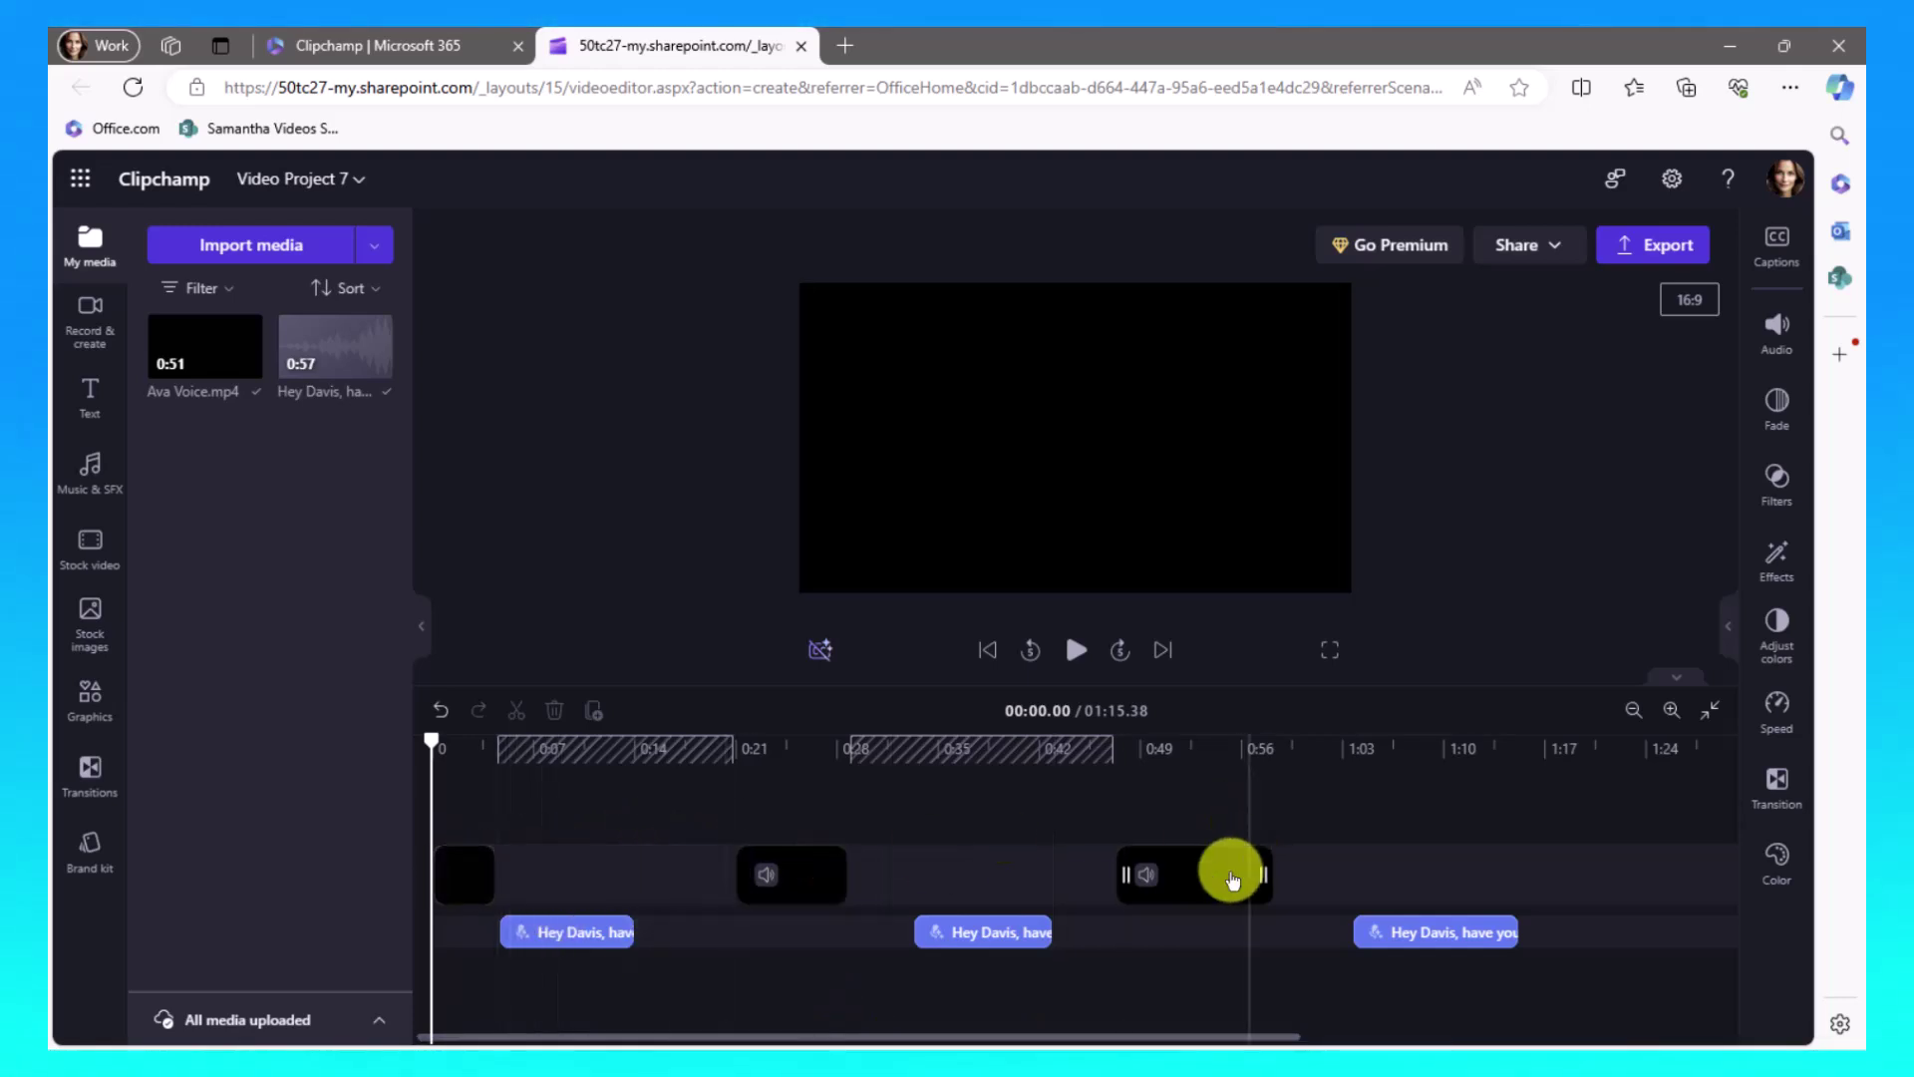
{"action": "left_click", "coordinate": [572, 934]}
{"action": "mouse_move", "coordinate": [571, 934]}
{"action": "left_mouse_down"}
{"action": "mouse_move", "coordinate": [601, 923]}
{"action": "mouse_move", "coordinate": [569, 926]}
{"action": "left_mouse_up"}
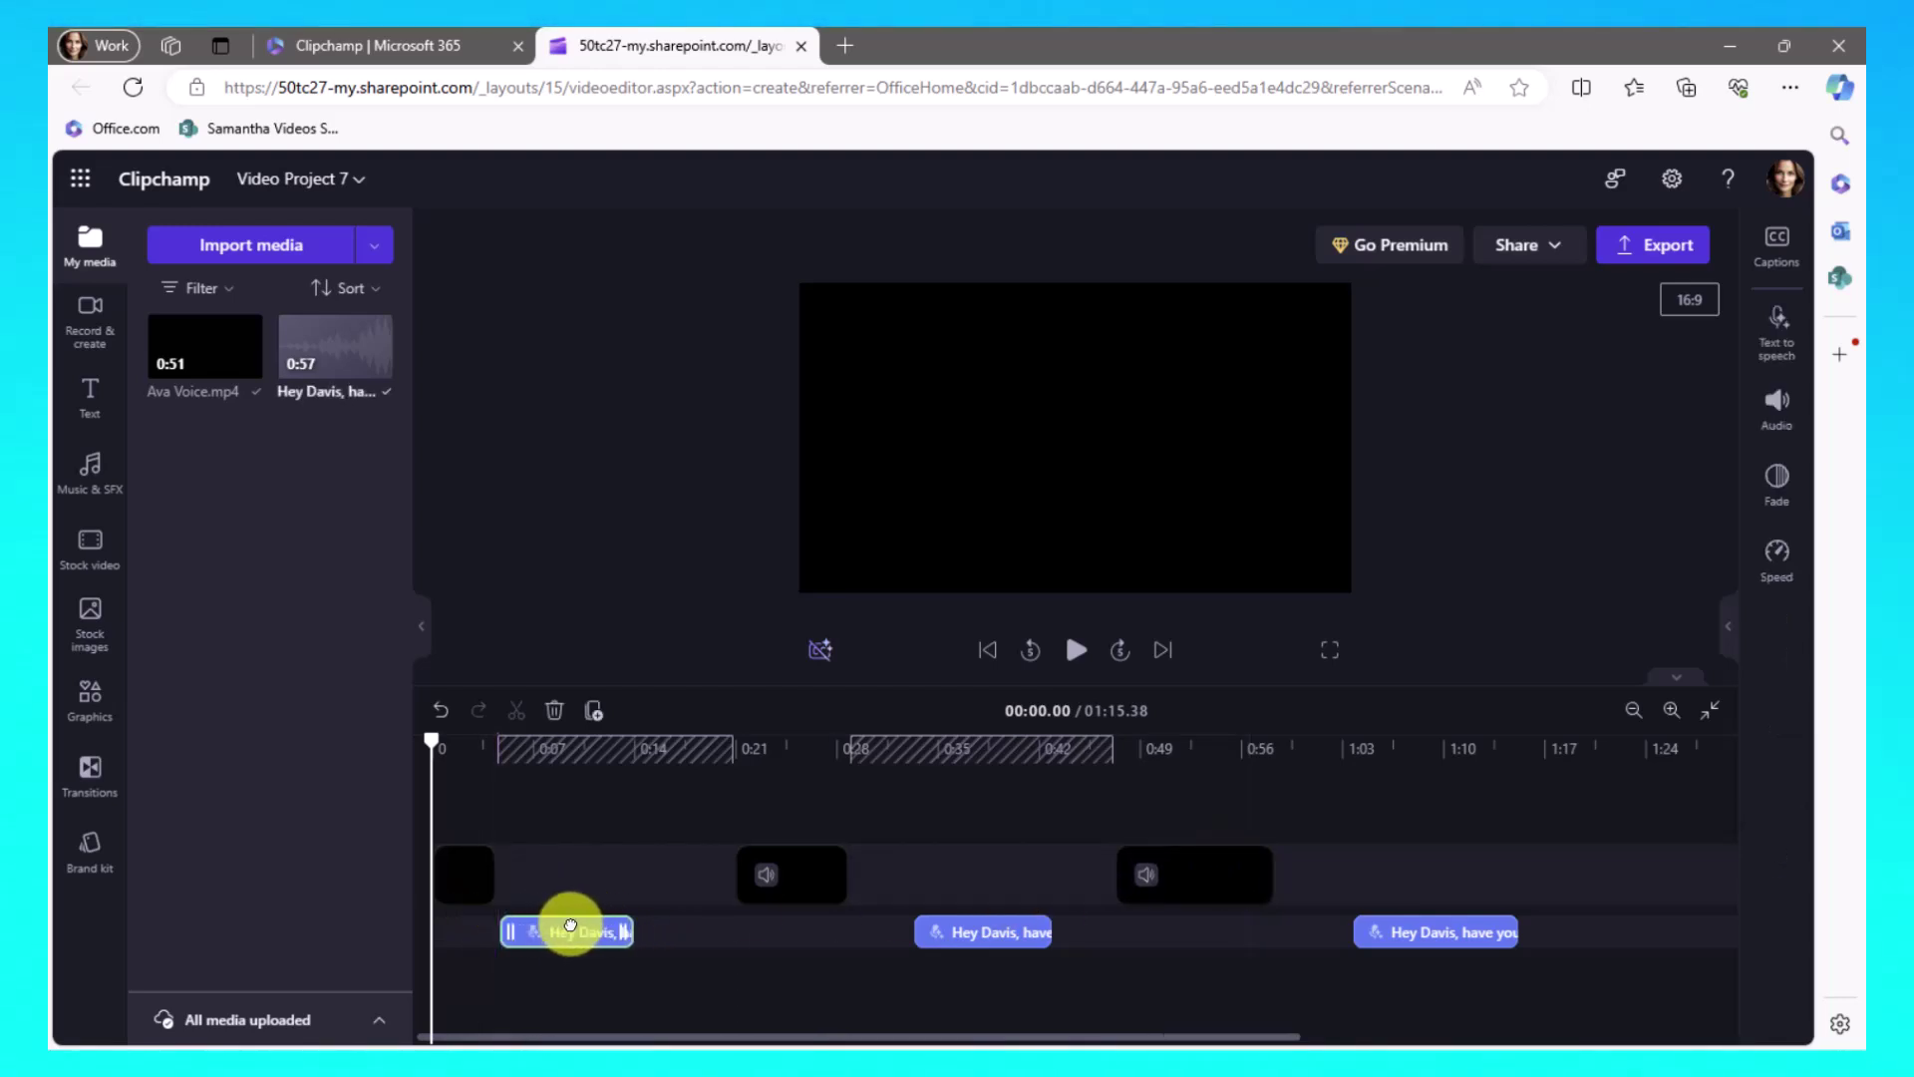
{"action": "left_click", "coordinate": [809, 882]}
{"action": "left_click_drag", "start_coordinate": [809, 883], "coordinate": [712, 877]}
{"action": "left_click_drag", "start_coordinate": [955, 915], "coordinate": [832, 936]}
{"action": "left_click_drag", "start_coordinate": [1337, 935], "coordinate": [1120, 935]}
{"action": "left_click", "coordinate": [855, 810]}
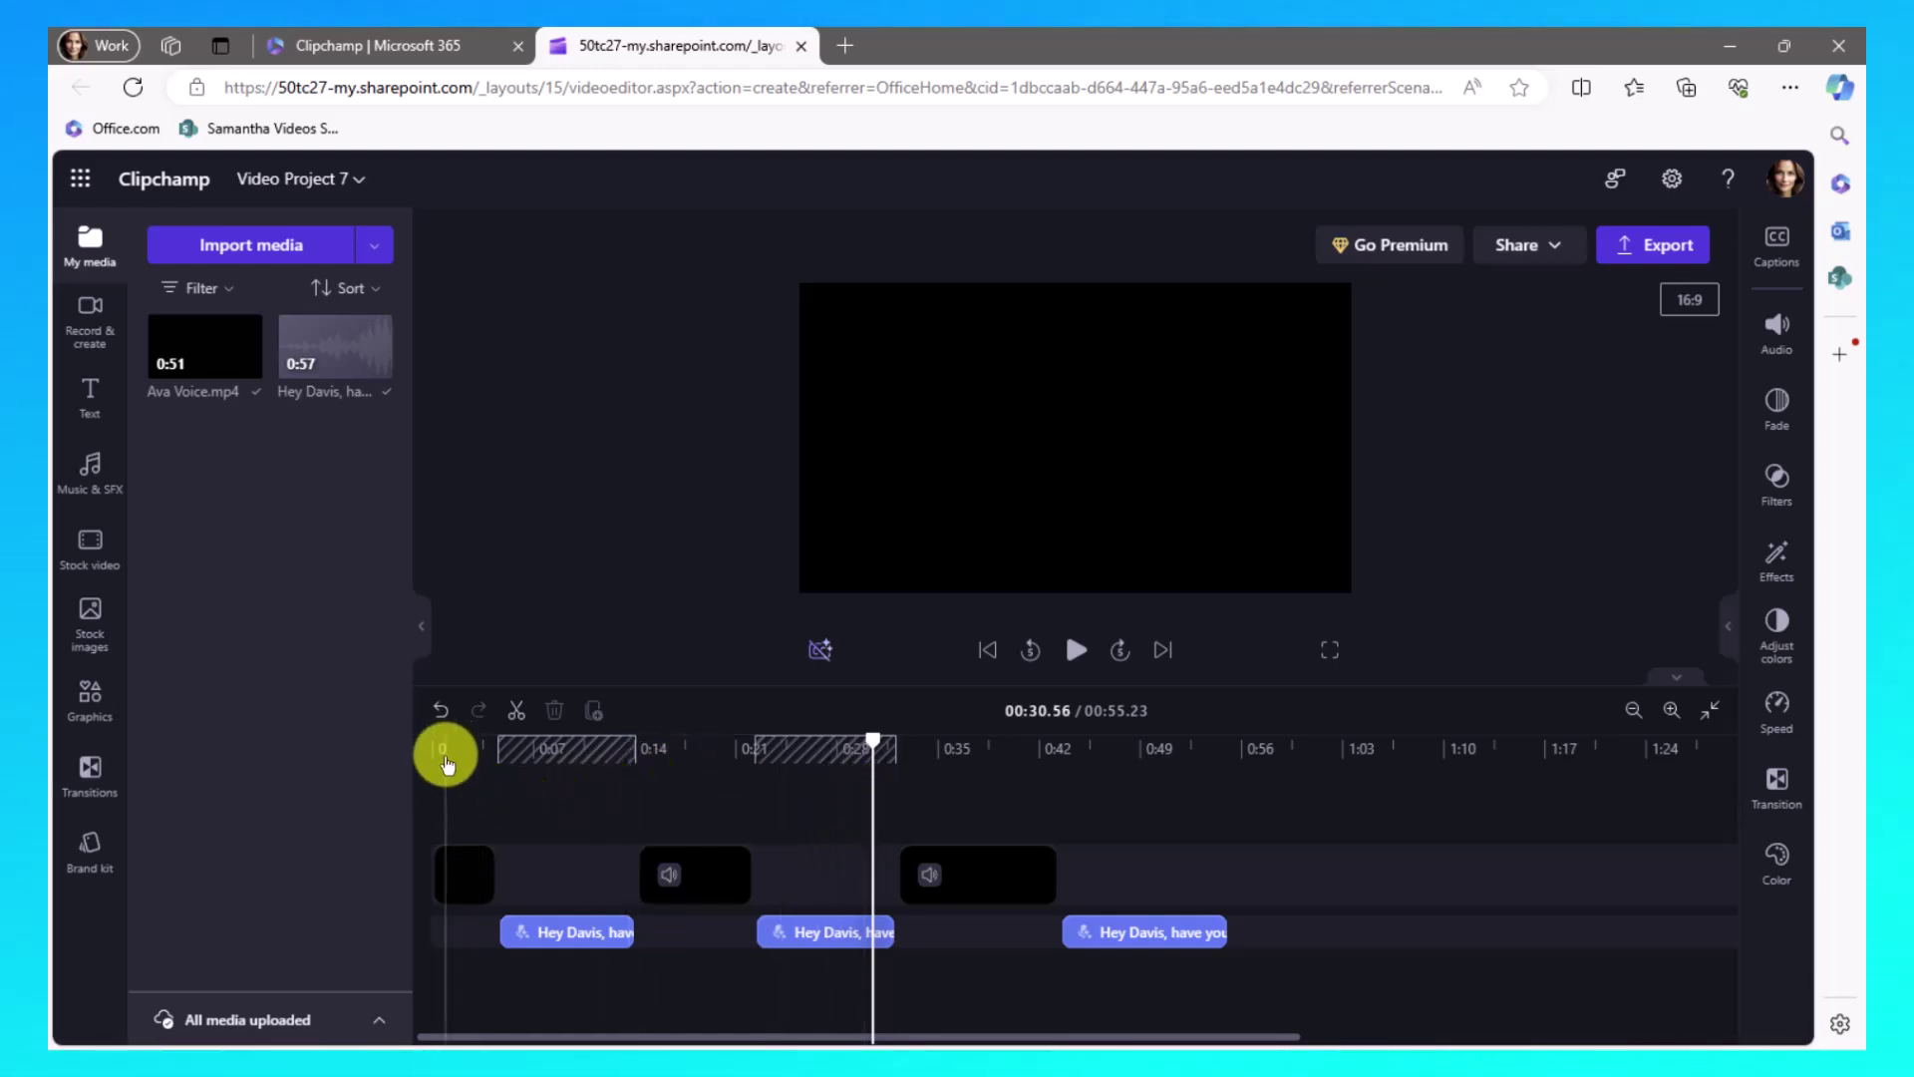
{"action": "left_click_drag", "start_coordinate": [446, 765], "coordinate": [416, 736]}
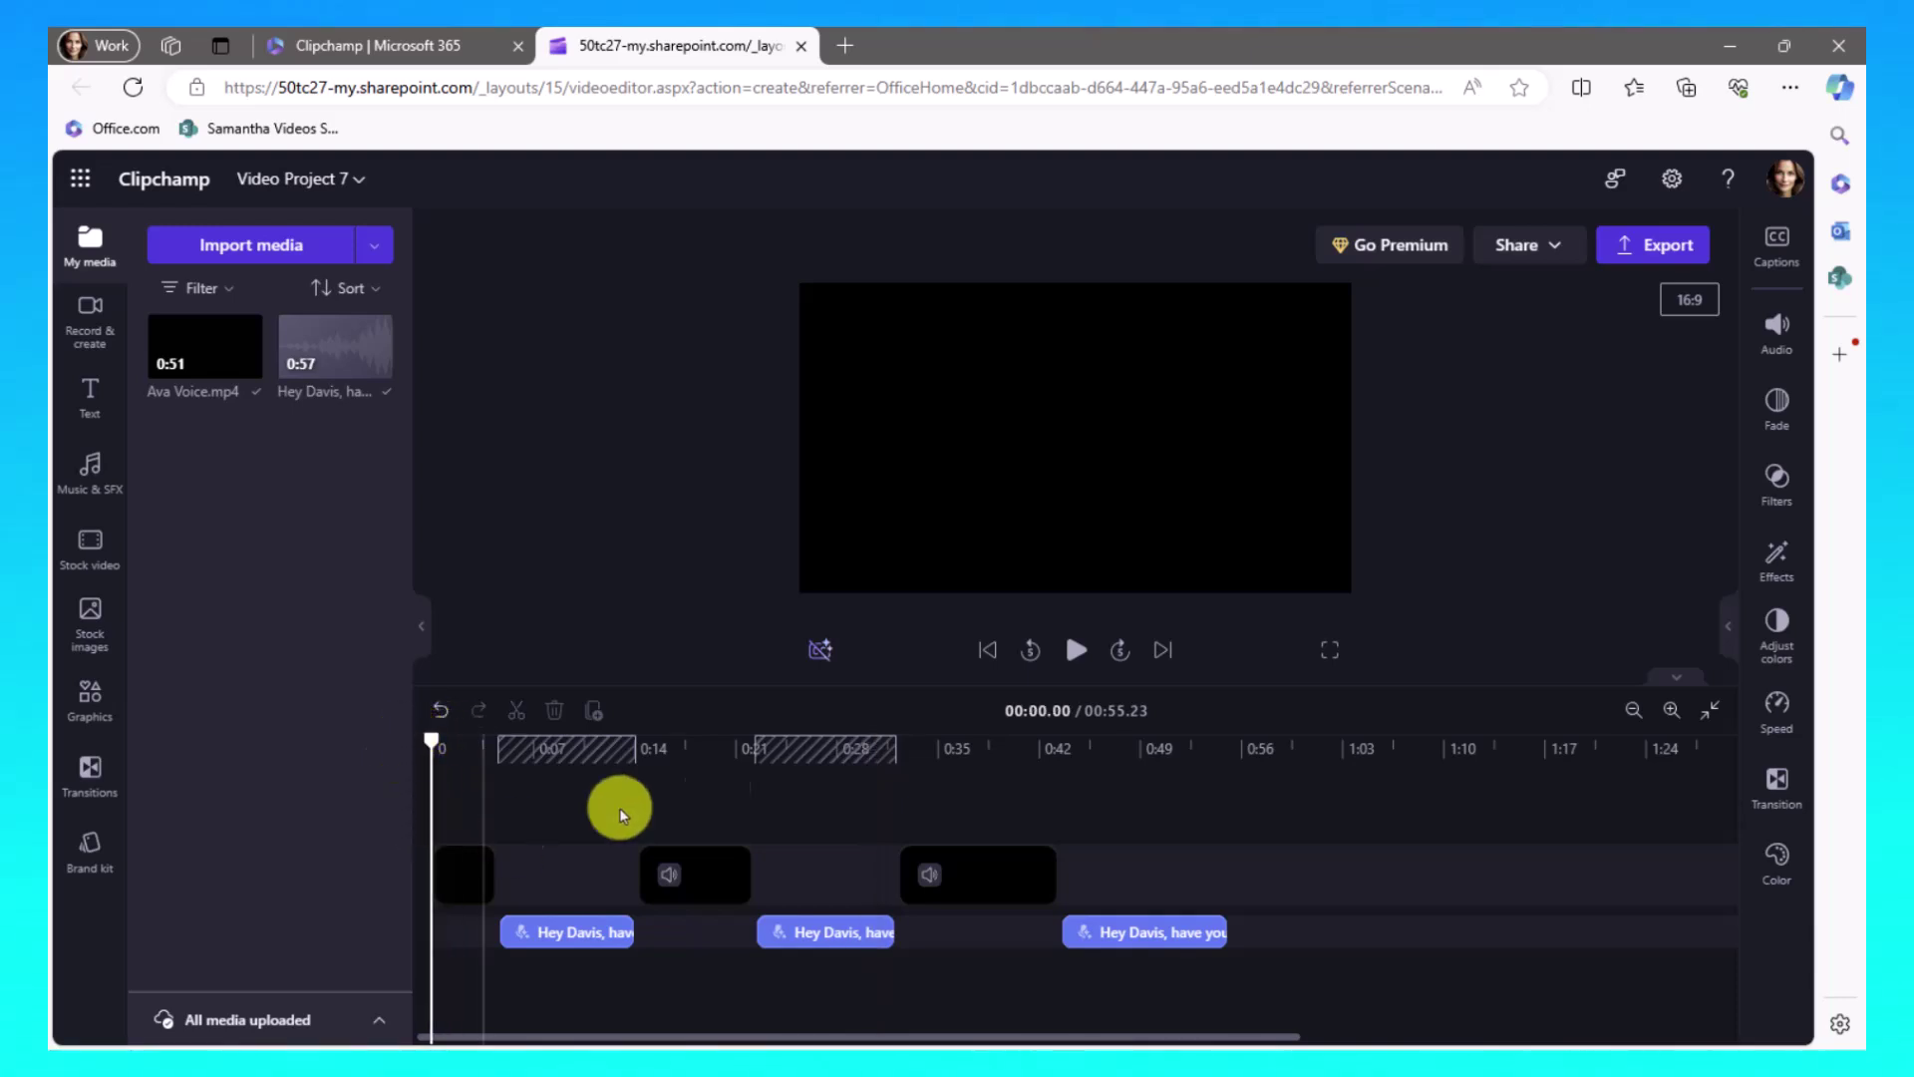
{"action": "left_click", "coordinate": [1078, 653]}
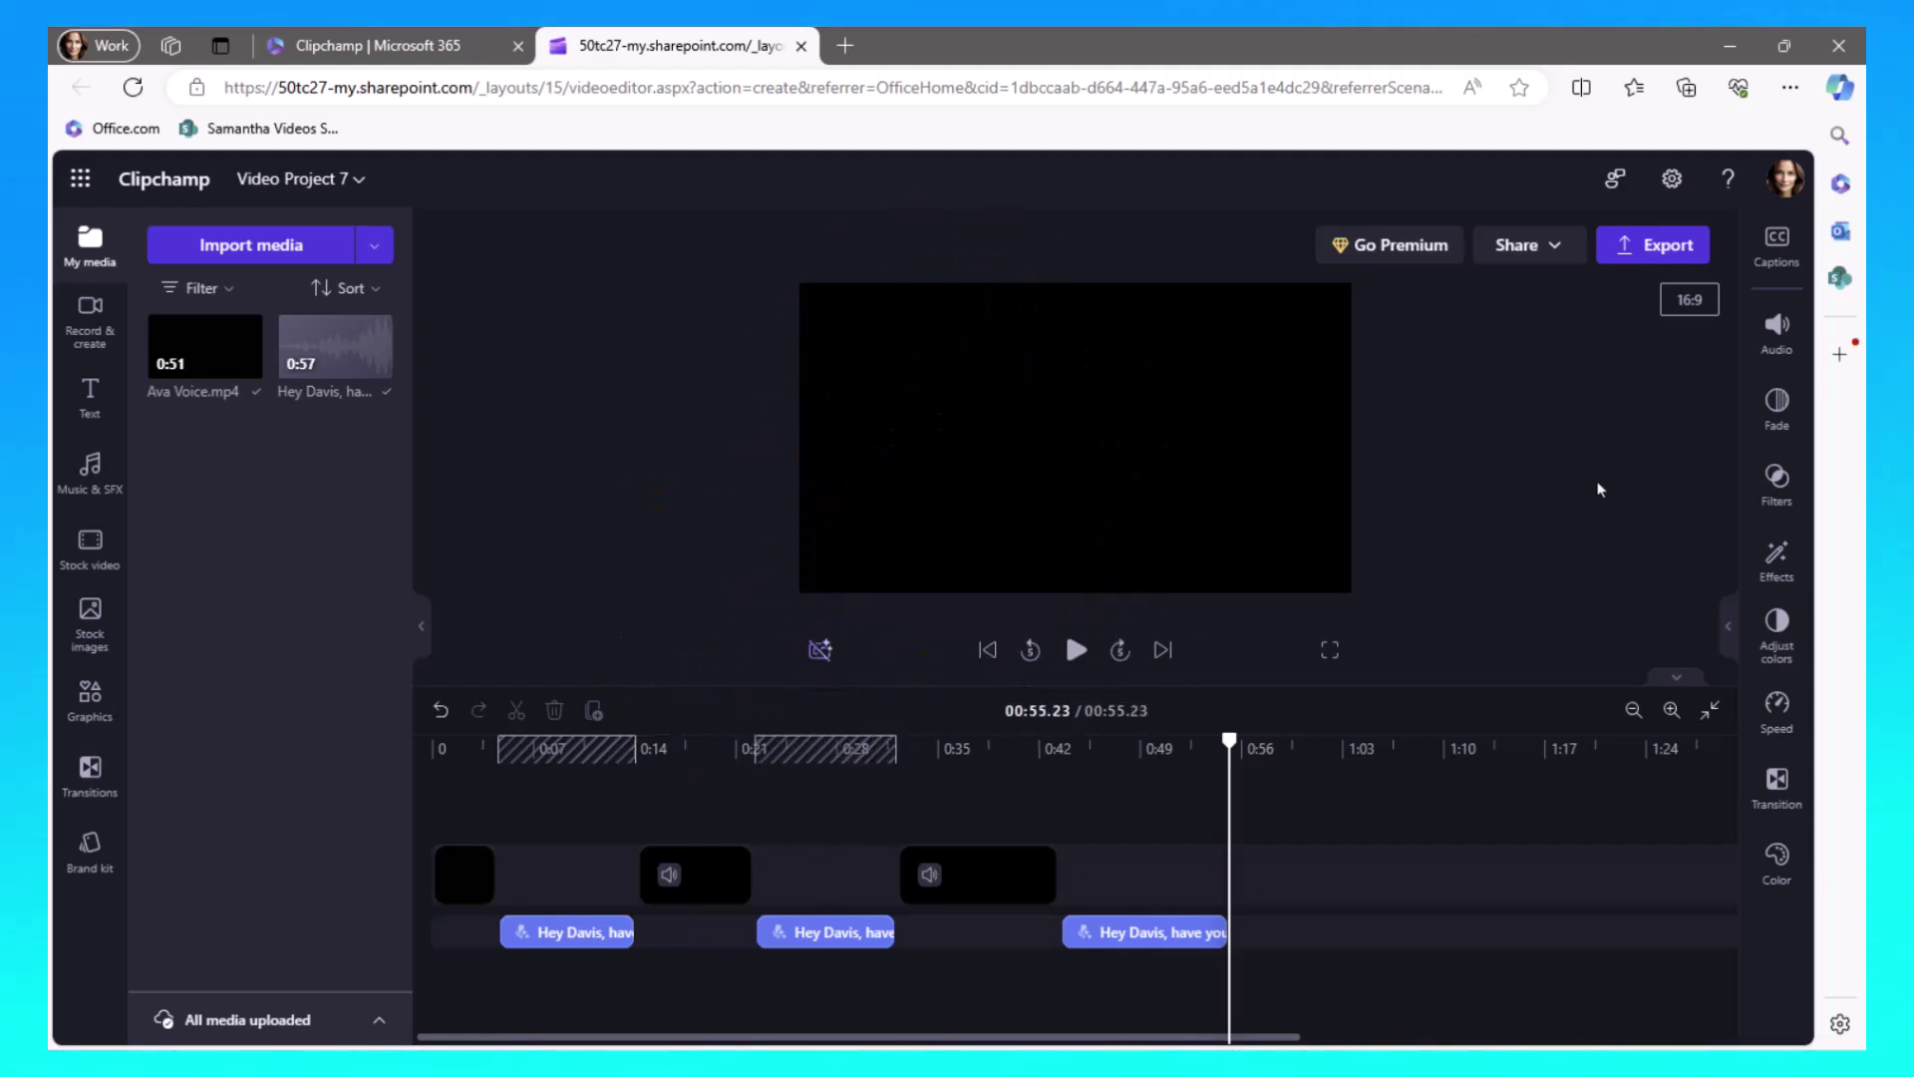
{"action": "left_click", "coordinate": [1552, 501]}
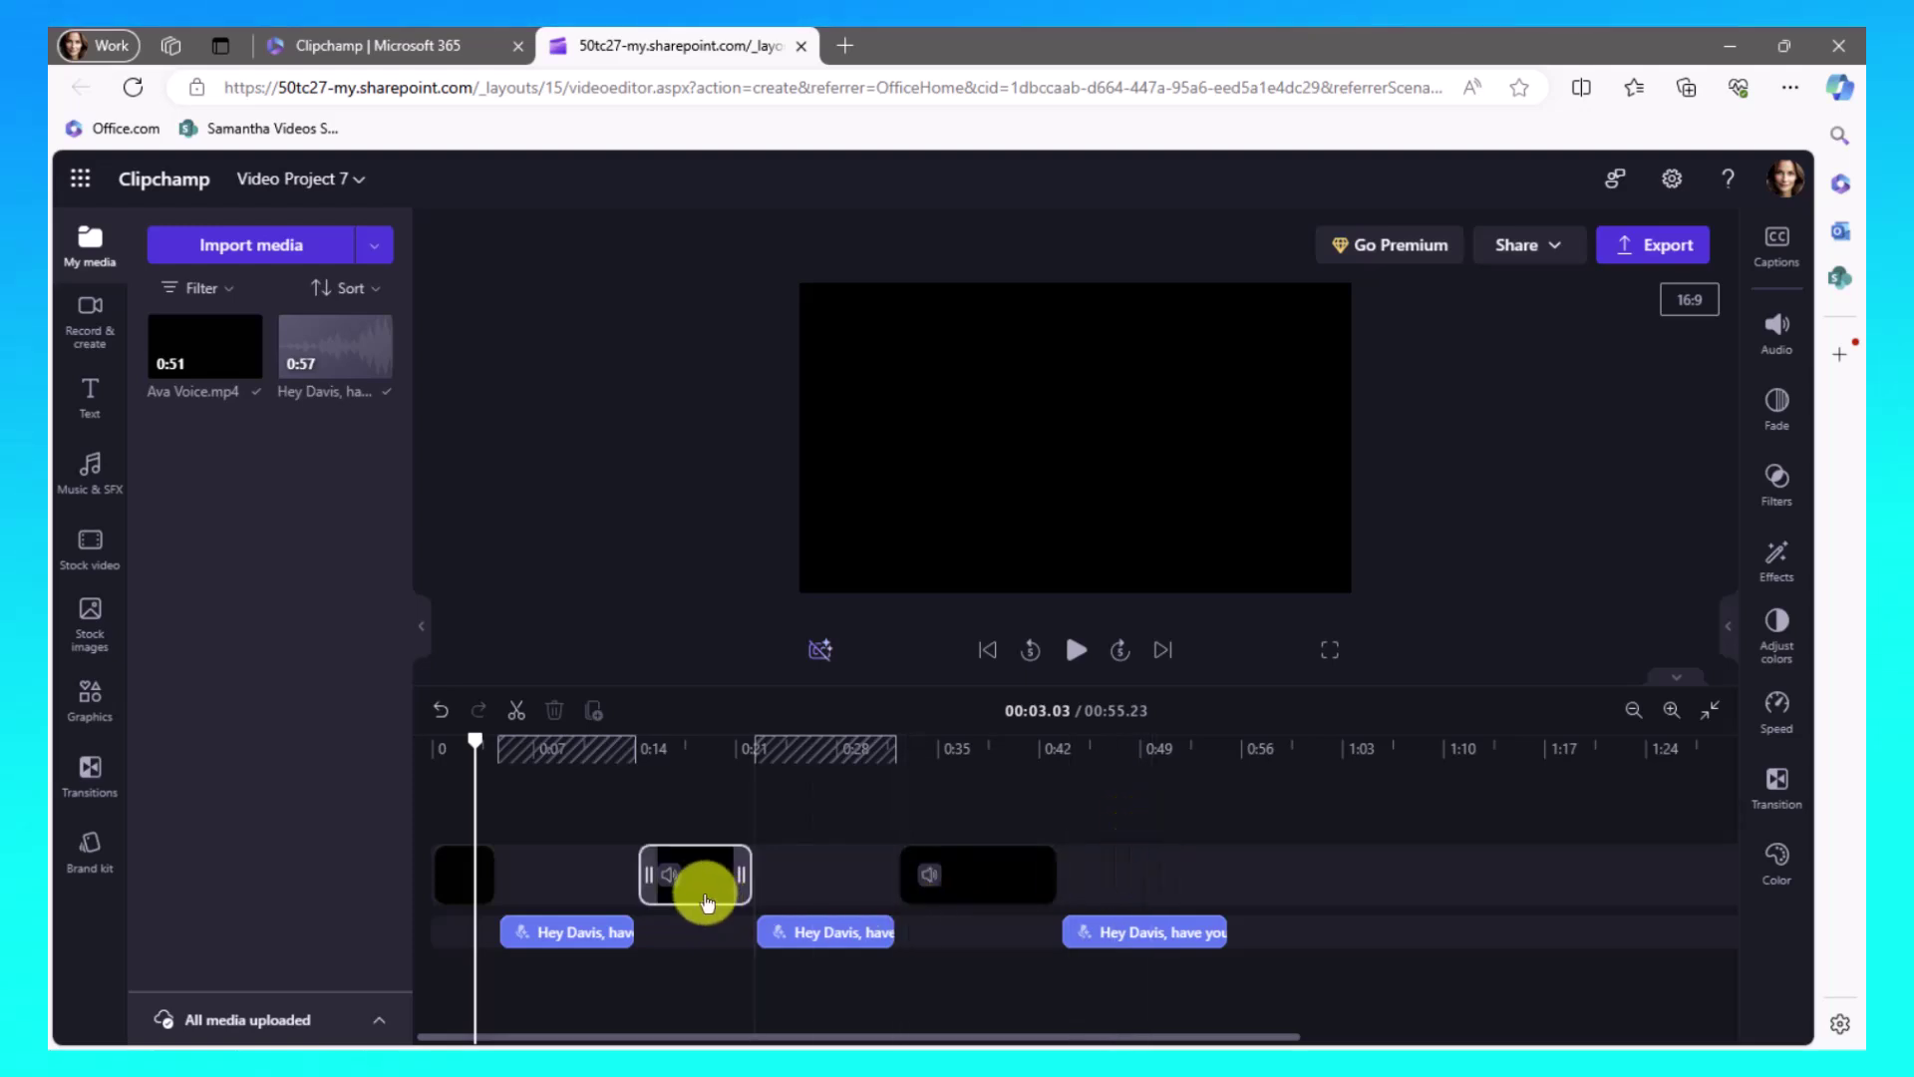
{"action": "left_click", "coordinate": [790, 925]}
{"action": "left_click", "coordinate": [810, 859]}
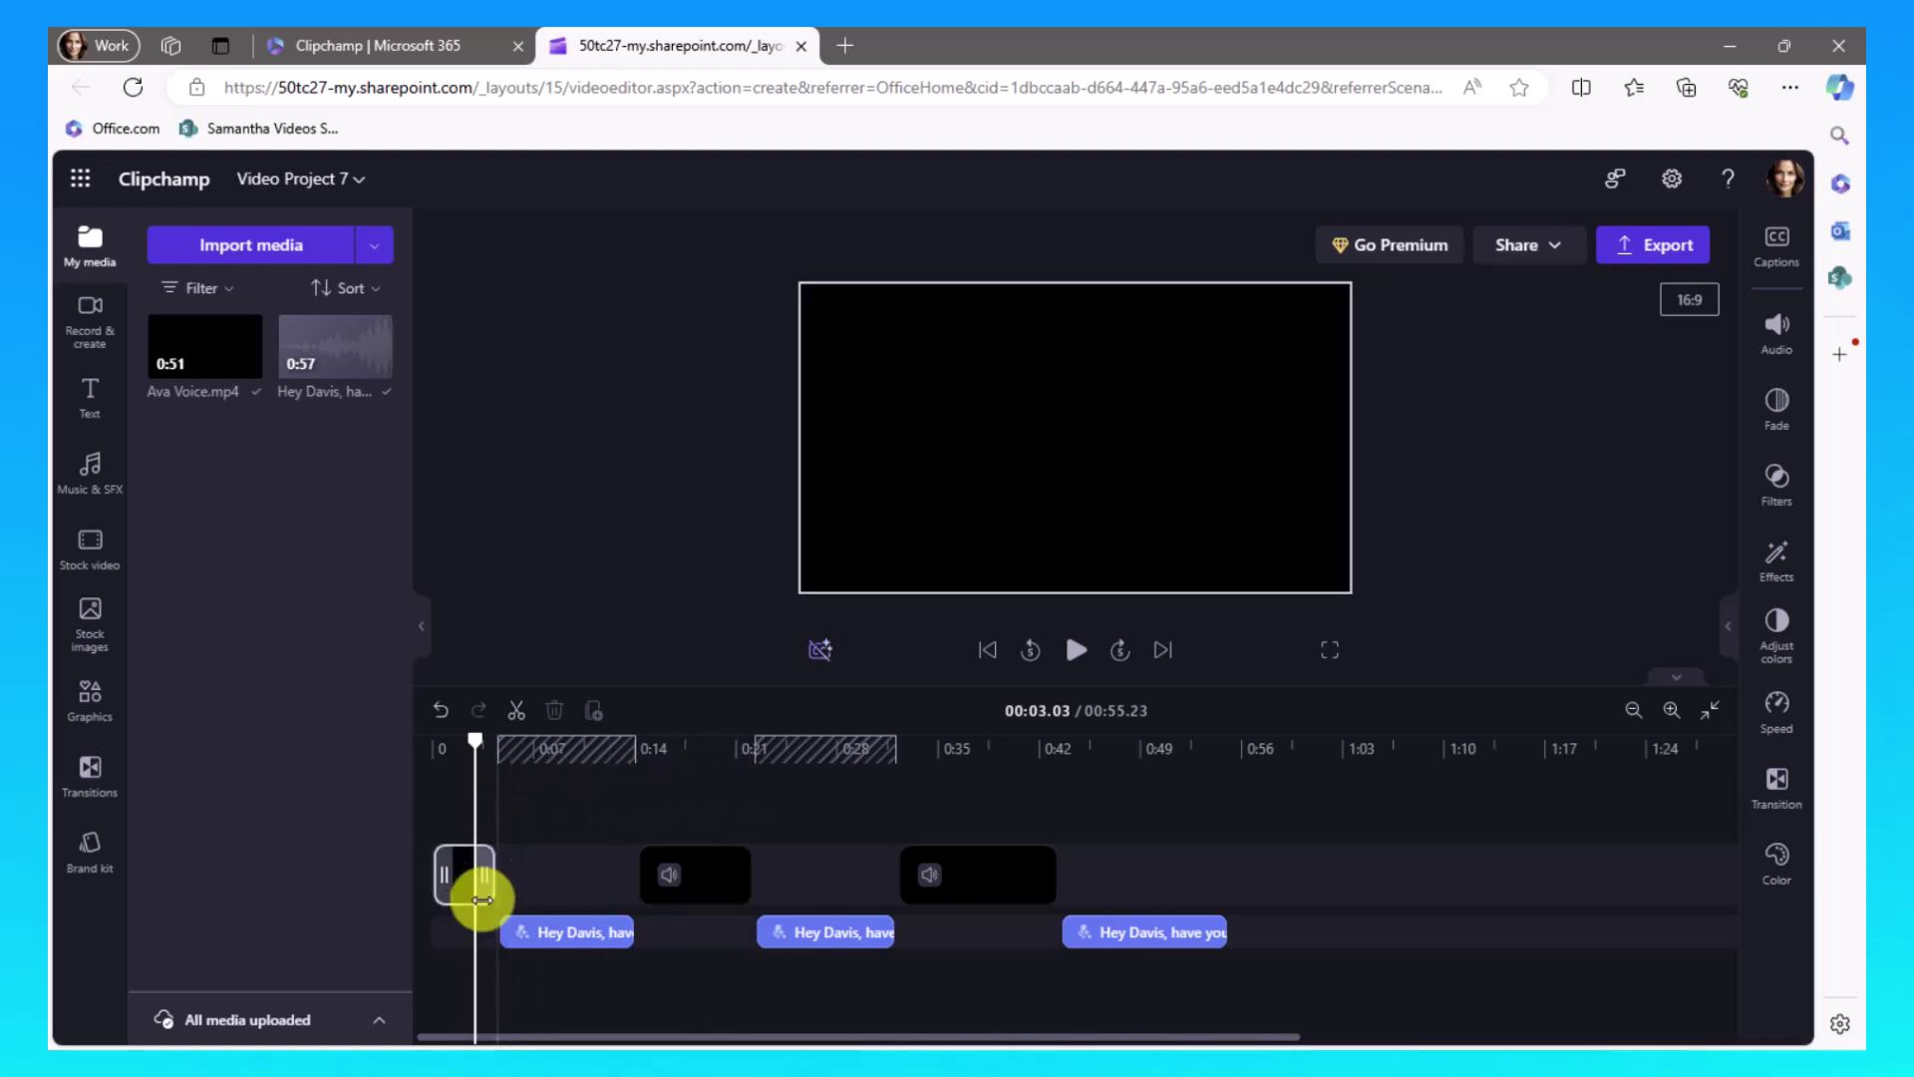
{"action": "mouse_move", "coordinate": [733, 945]}
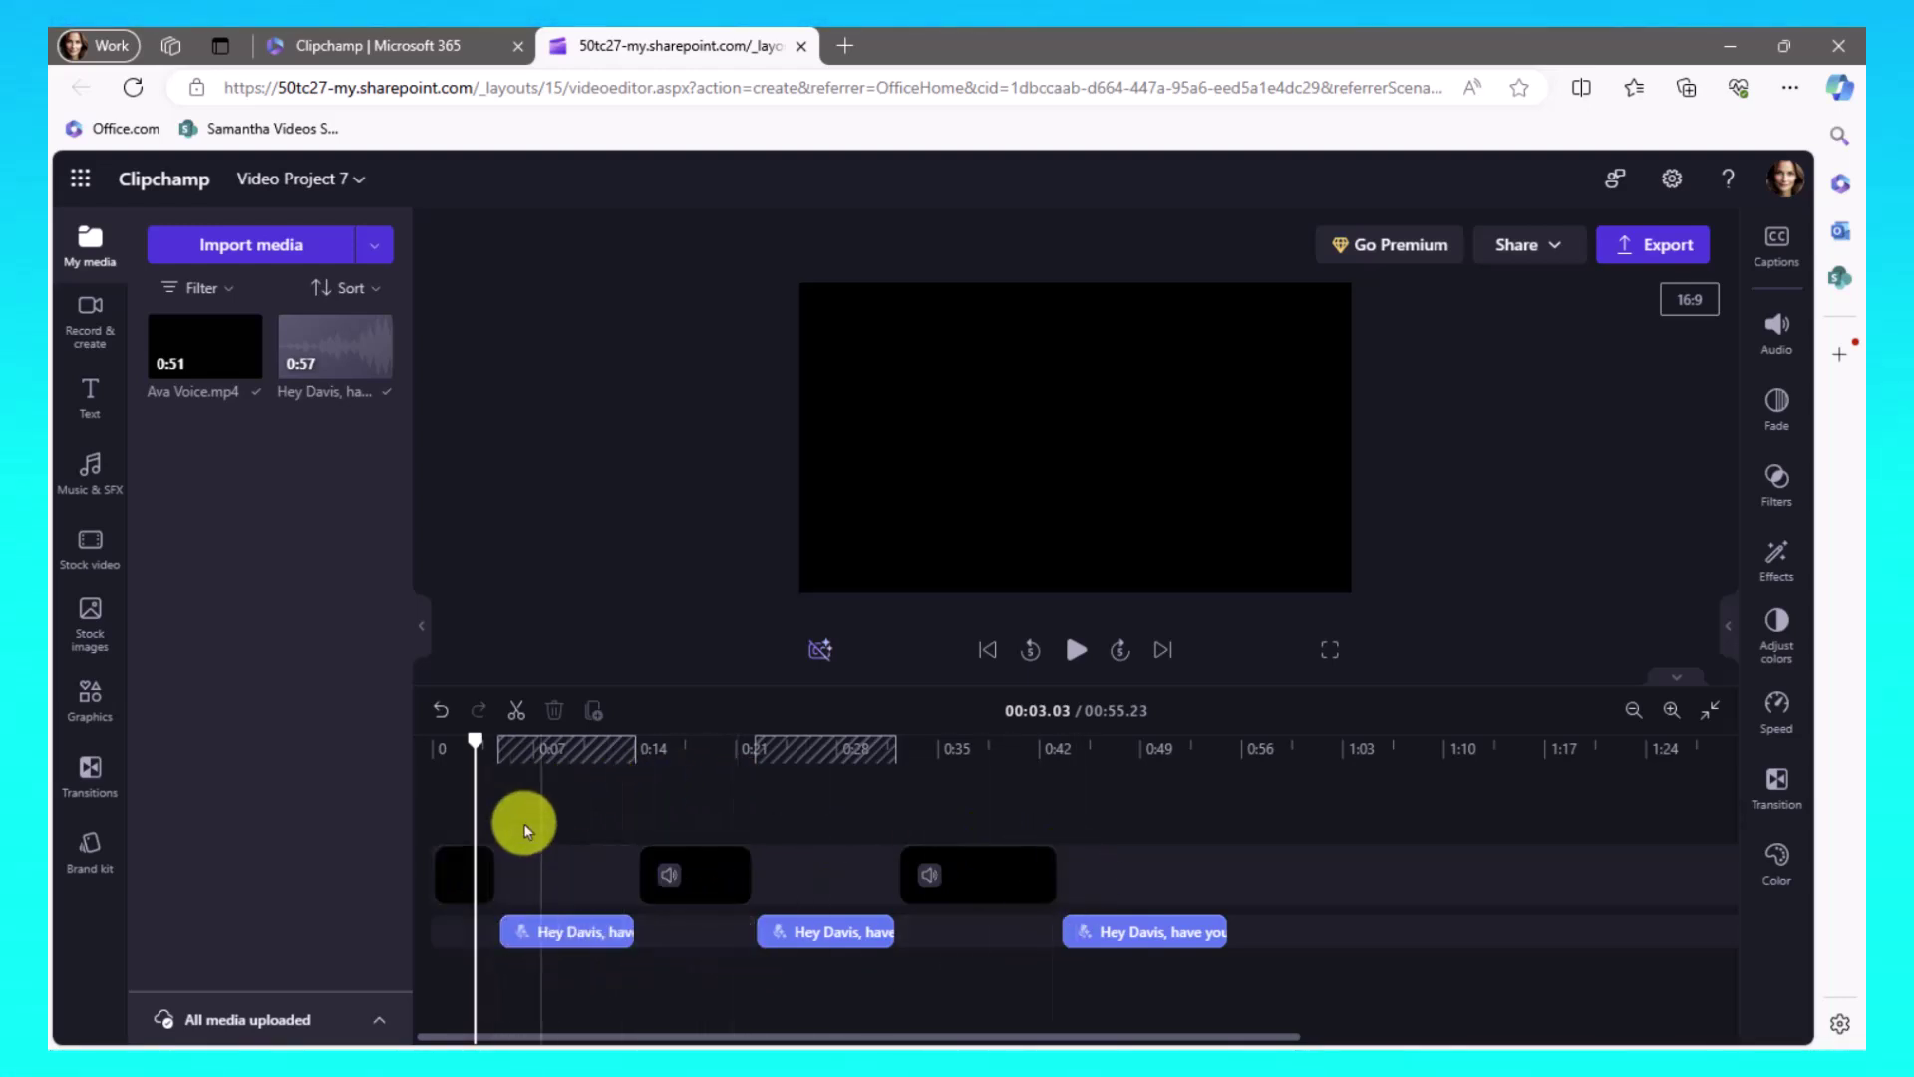
Step: Select all six voice clips and drag them right to start around 0:35, making the project 01:28.91
{"action": "left_click", "coordinate": [1342, 806]}
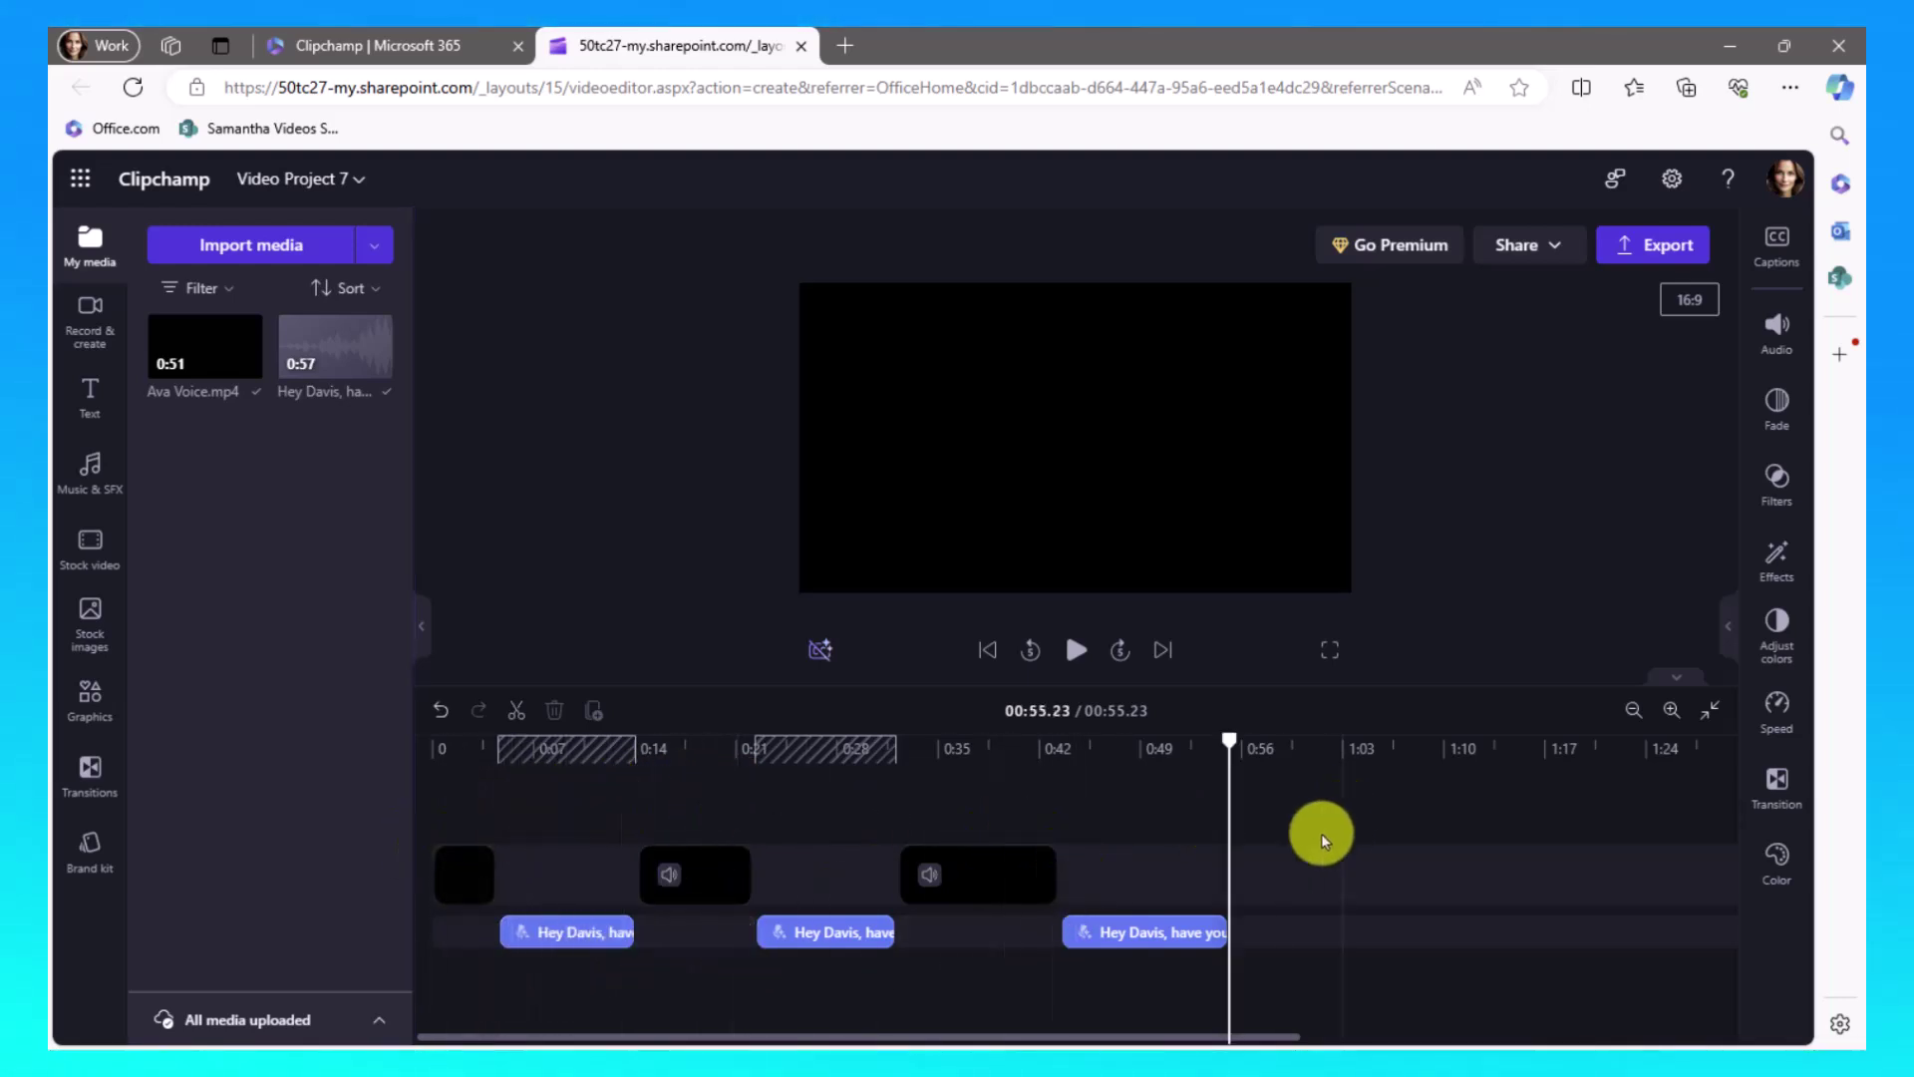
{"action": "left_click_drag", "start_coordinate": [1298, 803], "coordinate": [531, 941]}
{"action": "left_click", "coordinate": [472, 877], "text": "shift"}
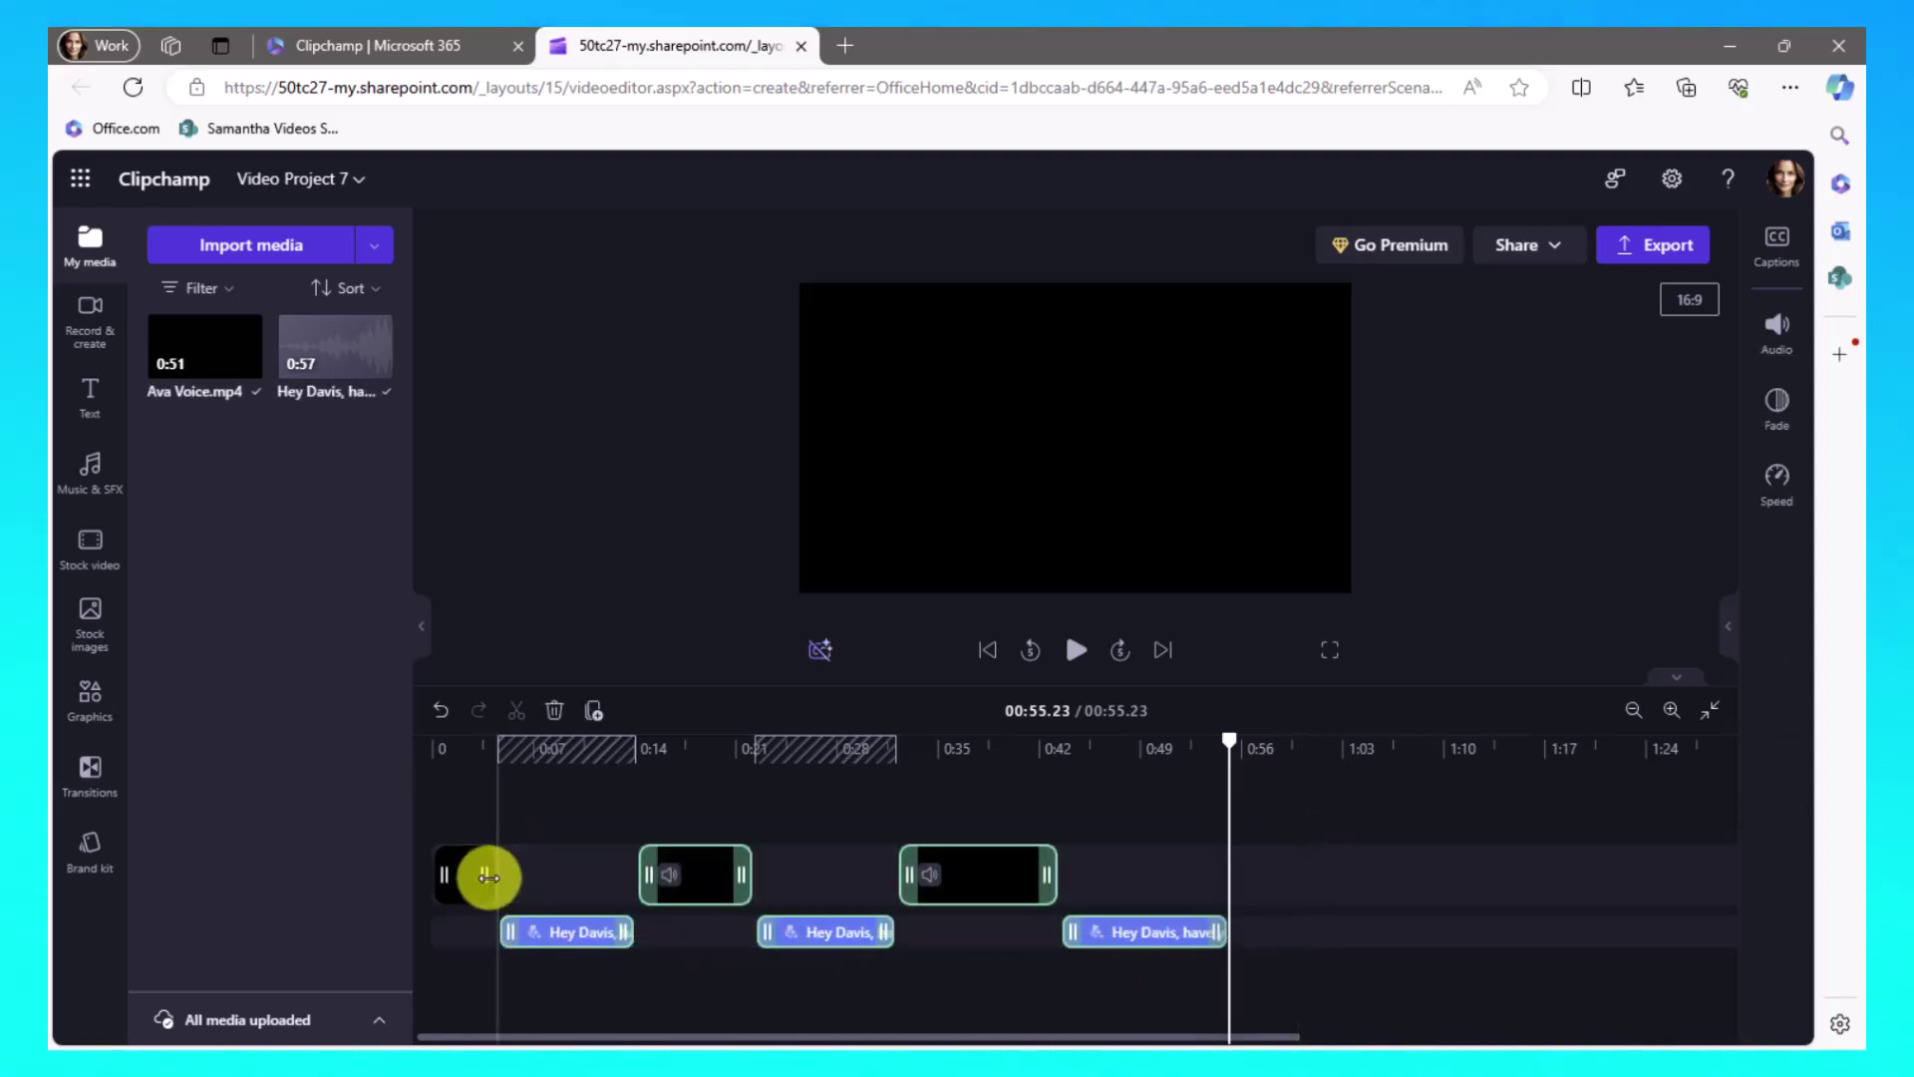
{"action": "left_click_drag", "start_coordinate": [468, 880], "coordinate": [945, 869]}
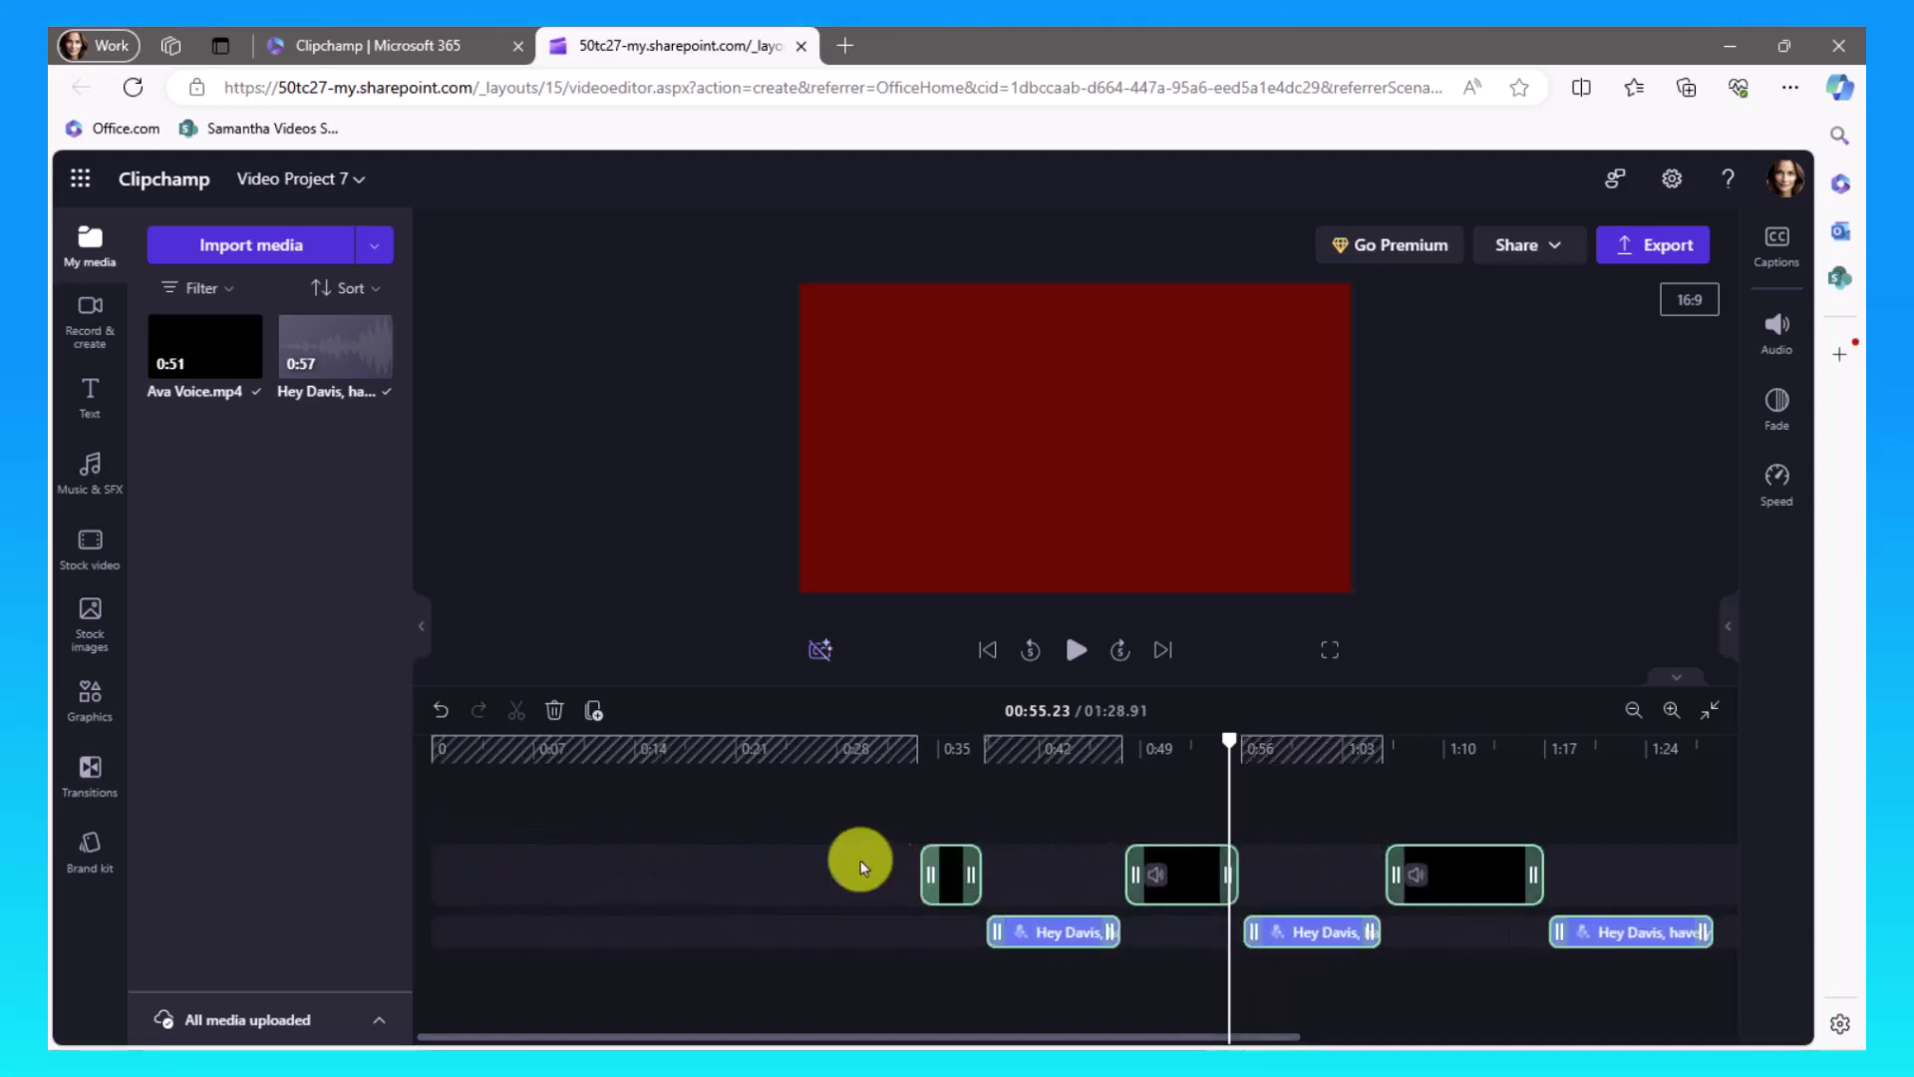
{"action": "left_click", "coordinate": [483, 789]}
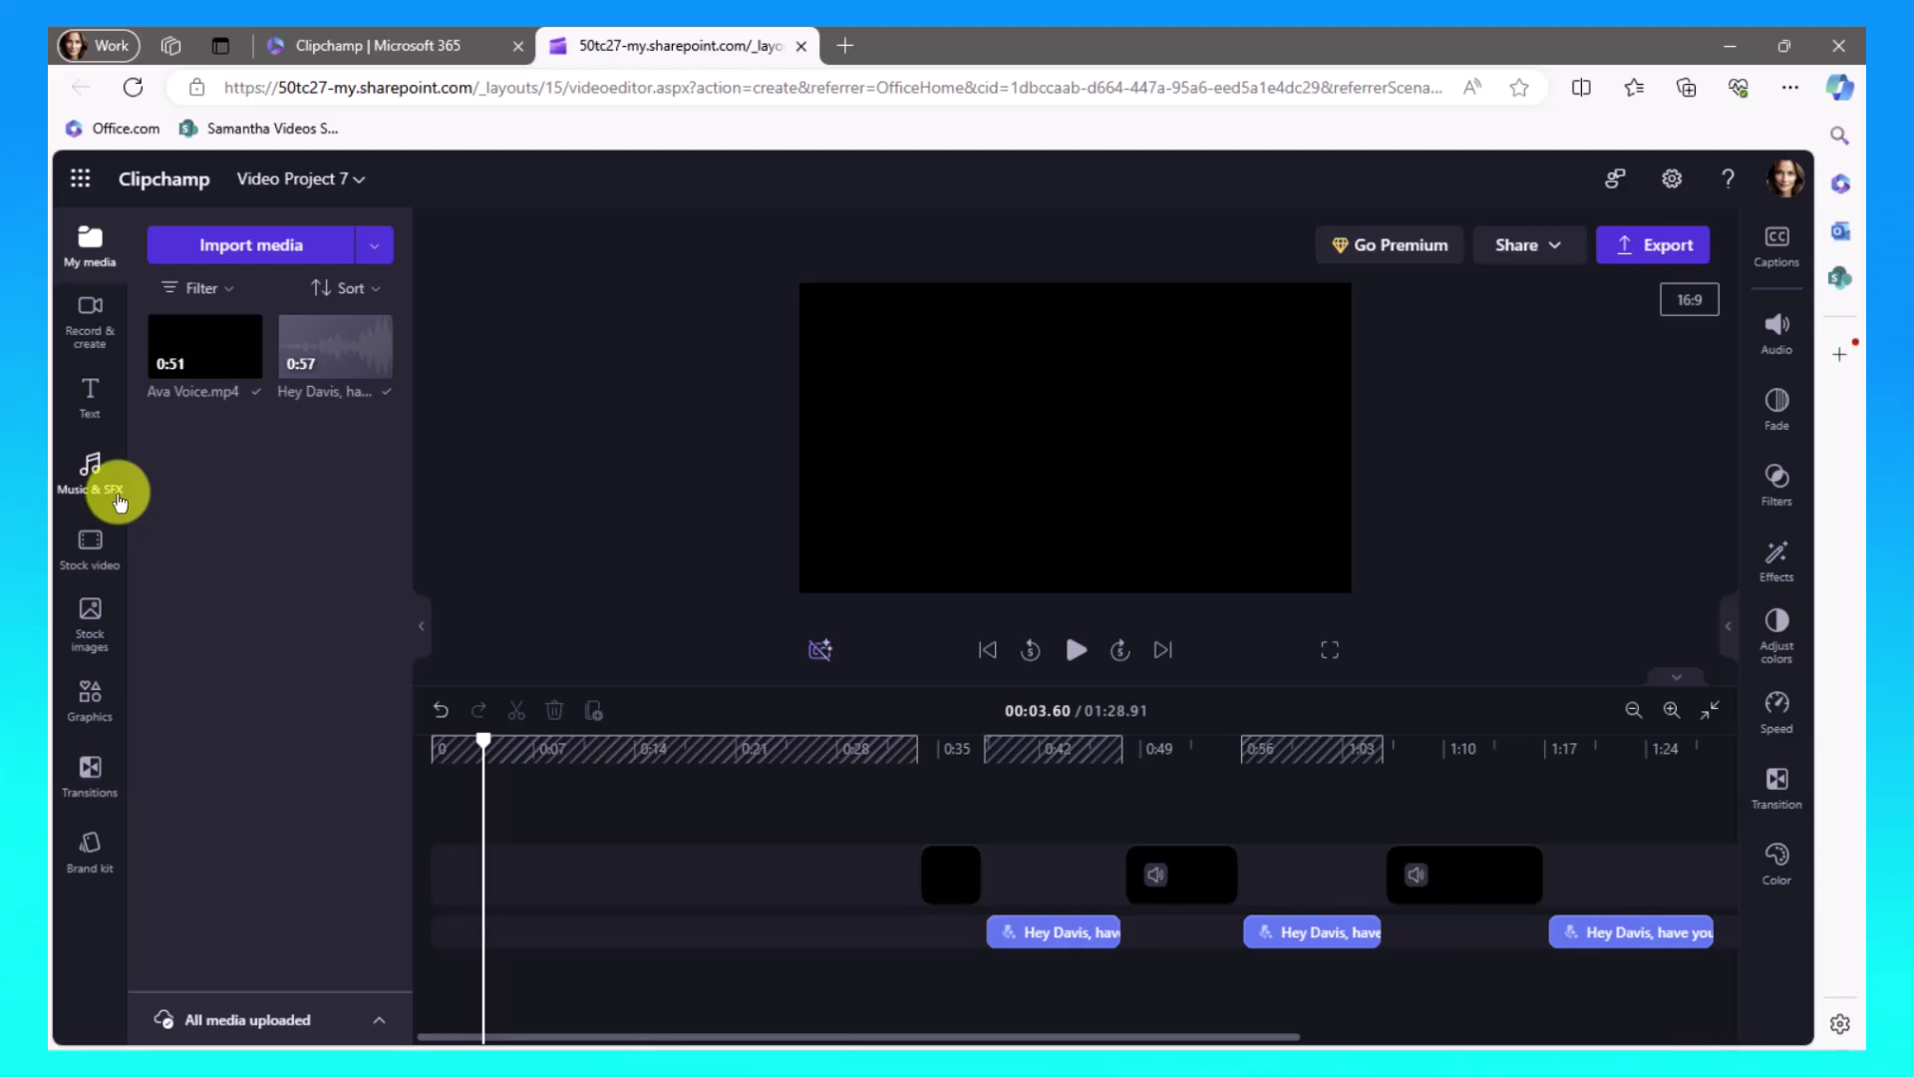
Step: Preview Bounce Back from the Music & SFX Gentle section and add it beneath the voice clips
{"action": "left_click", "coordinate": [118, 498]}
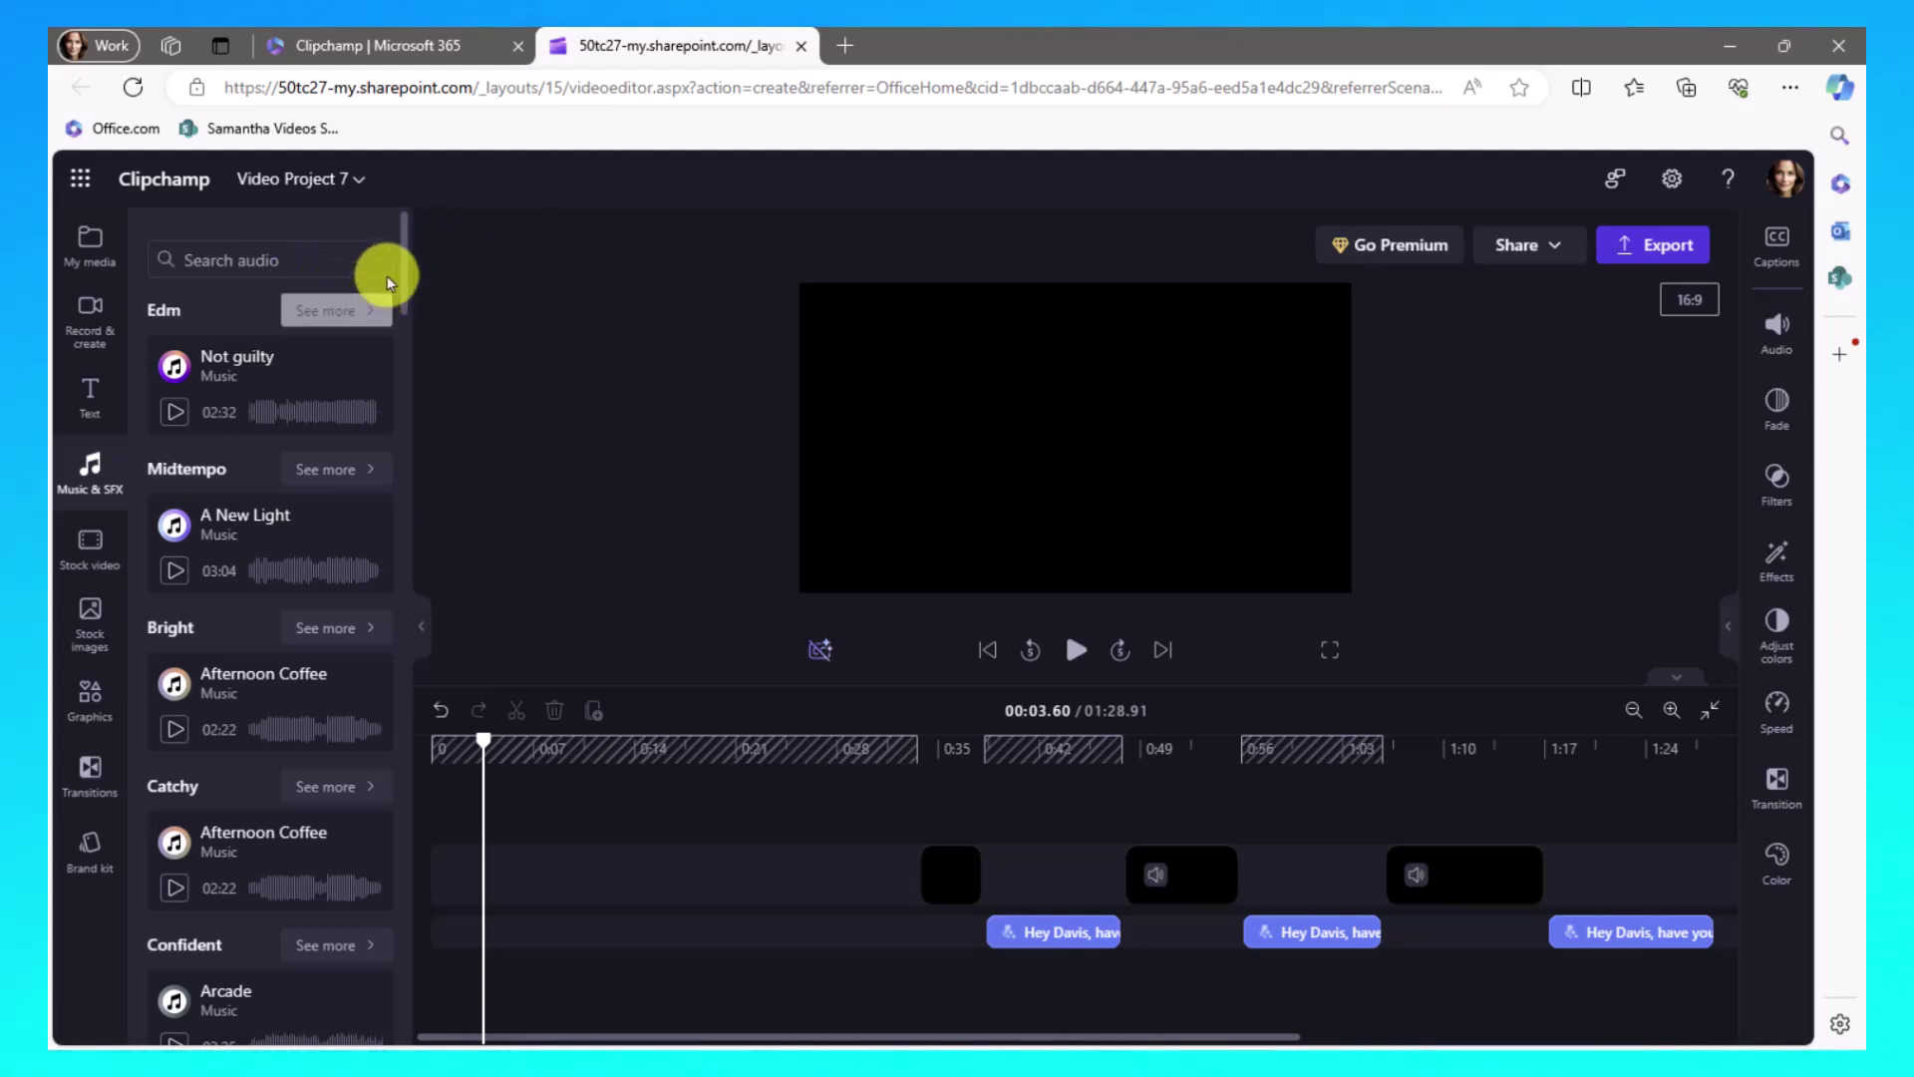
{"action": "left_click_drag", "start_coordinate": [403, 256], "coordinate": [415, 804]}
{"action": "mouse_move", "coordinate": [157, 697]}
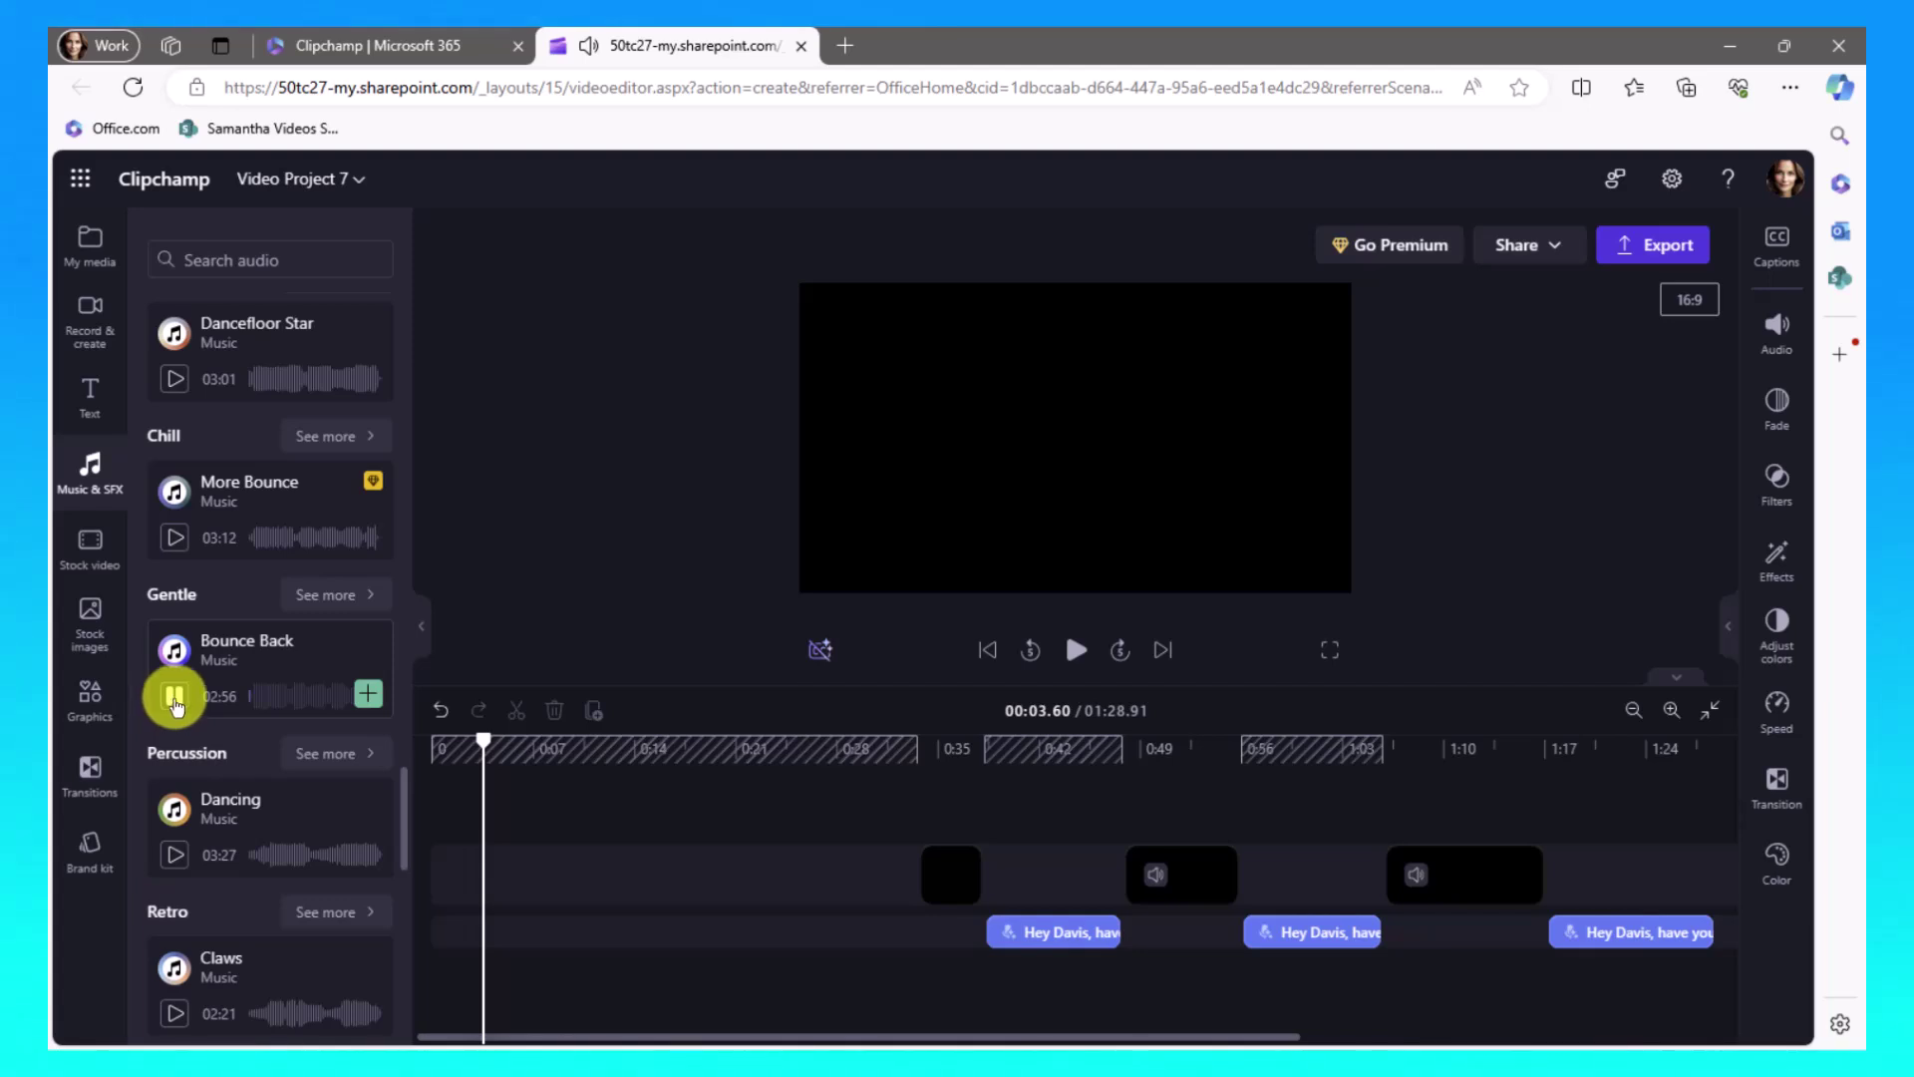
{"action": "left_click", "coordinate": [175, 696]}
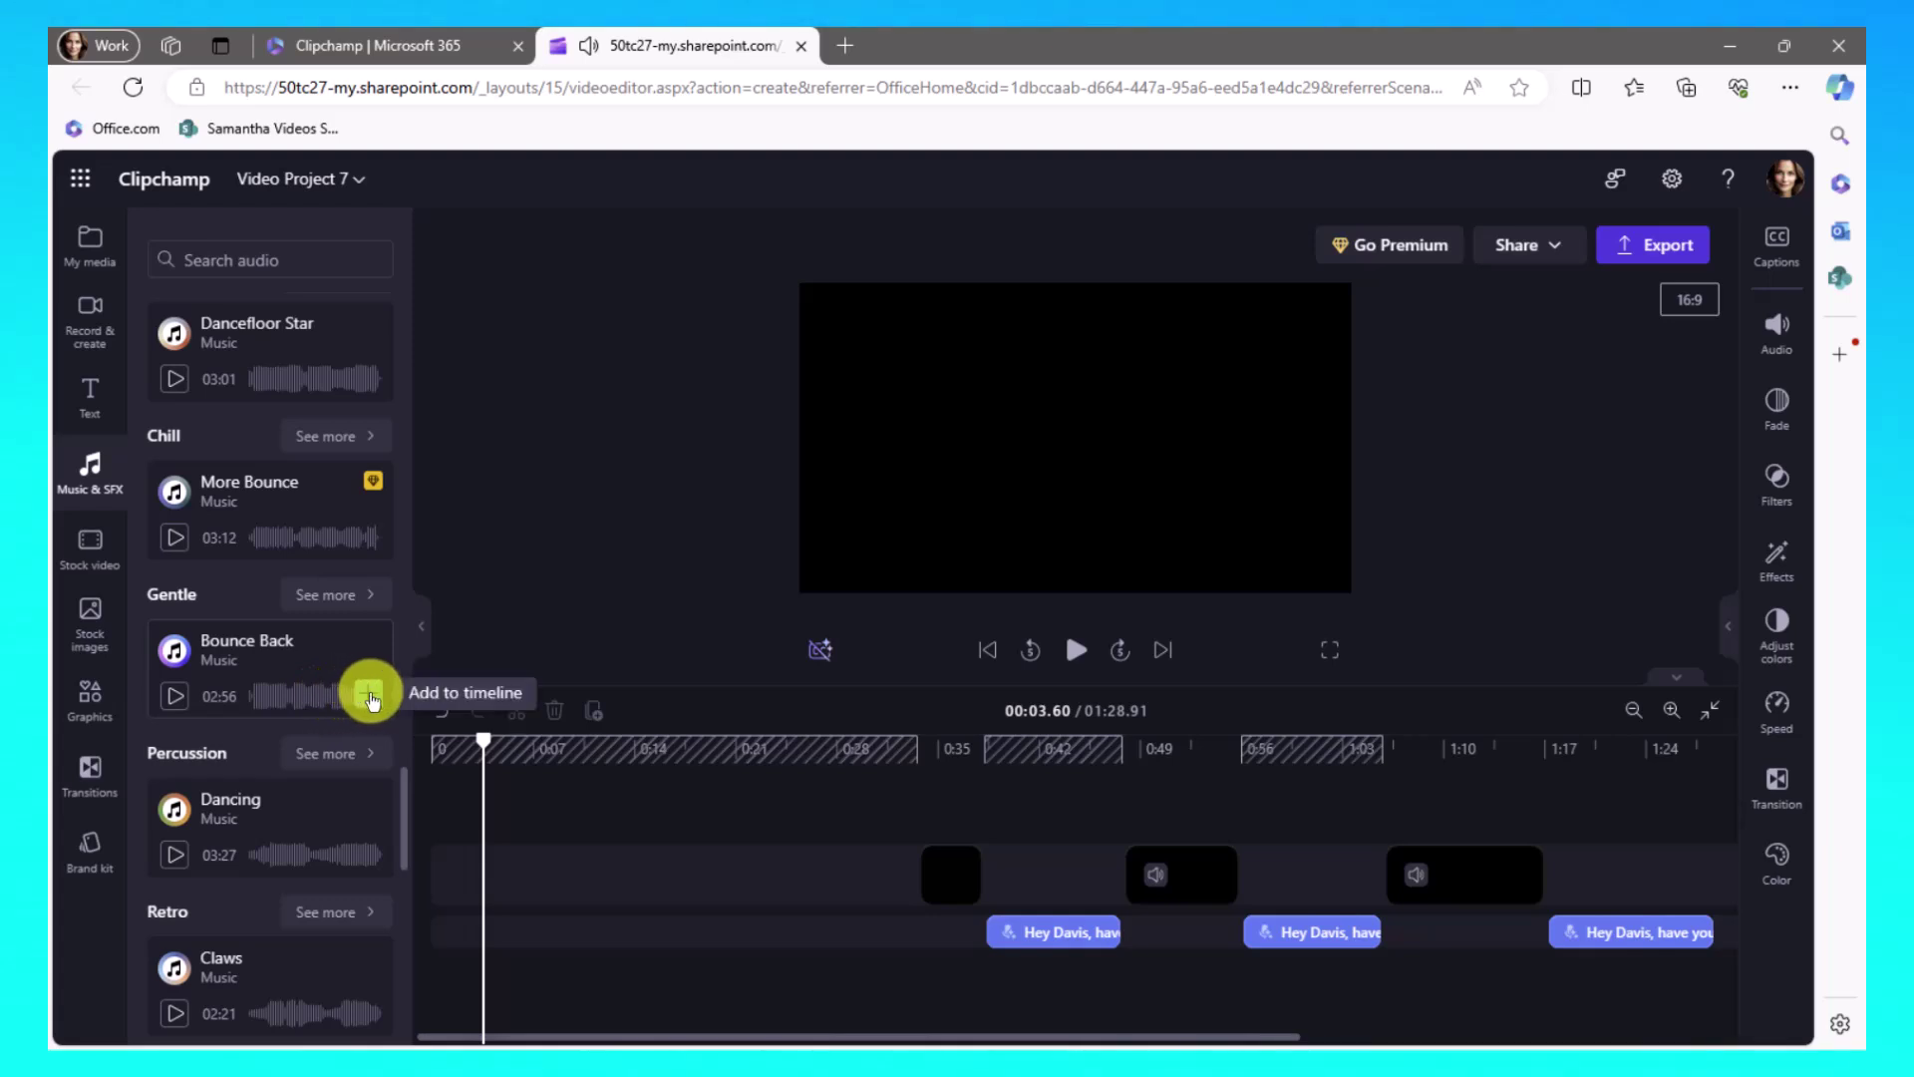
{"action": "left_click", "coordinate": [369, 696]}
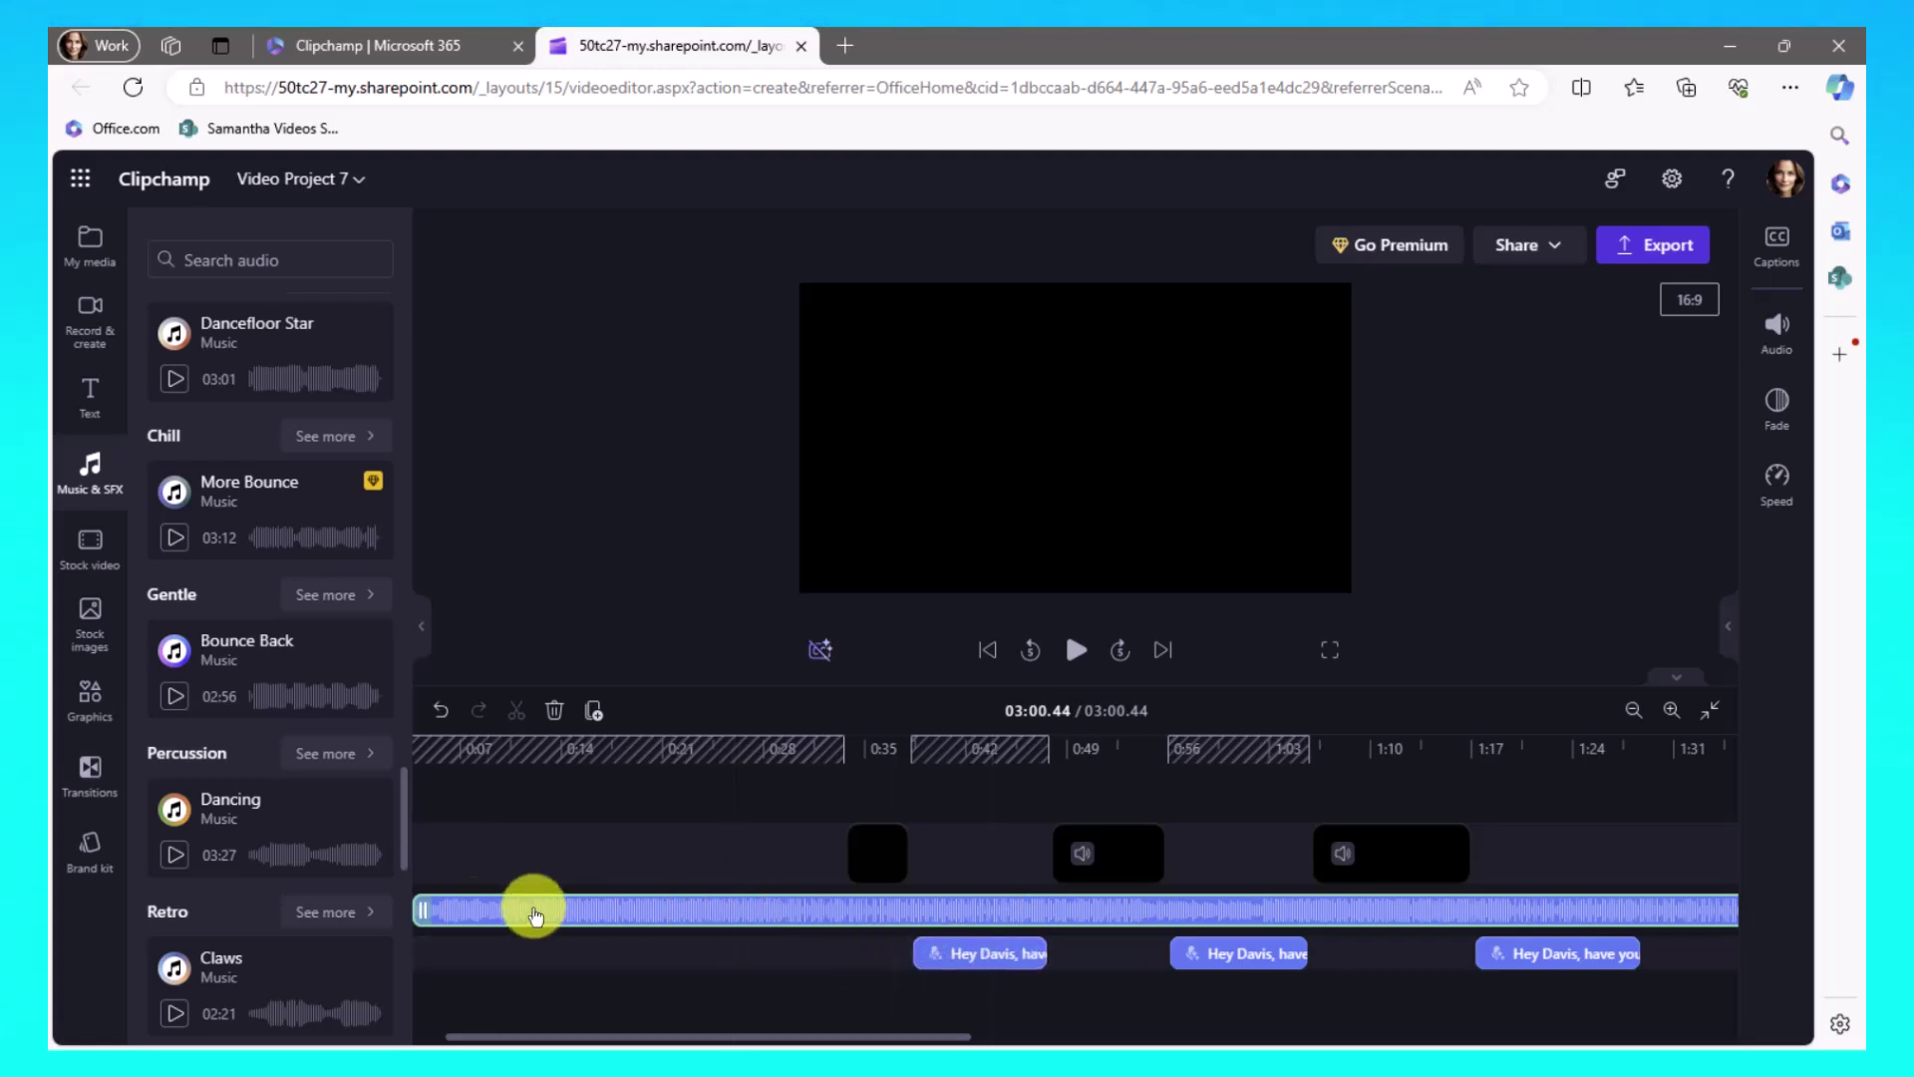
Step: Drag the Bounce Back music to start at 0:00 and return the playhead to 00:00.00
{"action": "left_click_drag", "start_coordinate": [529, 906], "coordinate": [533, 984]}
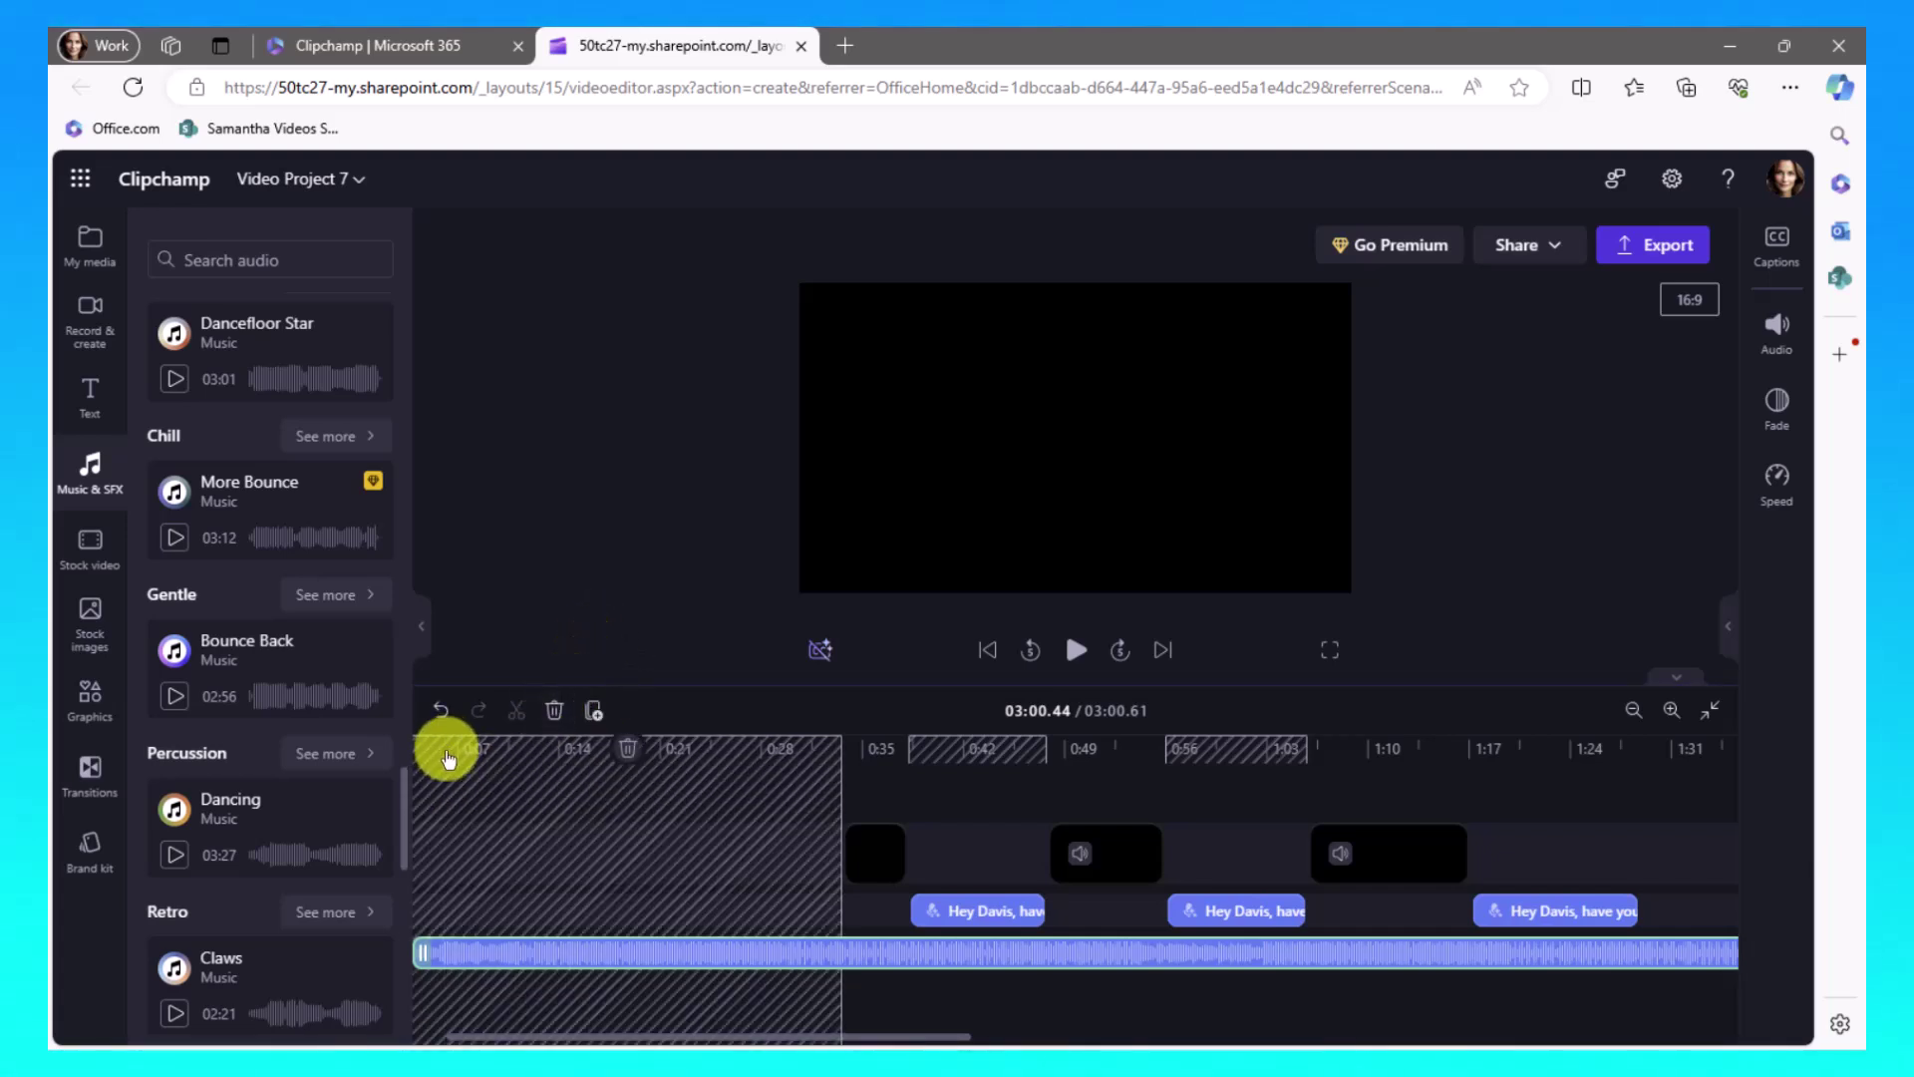
{"action": "left_click", "coordinate": [447, 758]}
{"action": "mouse_move", "coordinate": [445, 755]}
{"action": "left_mouse_down"}
{"action": "mouse_move", "coordinate": [398, 748]}
{"action": "mouse_move", "coordinate": [423, 757]}
{"action": "left_mouse_up"}
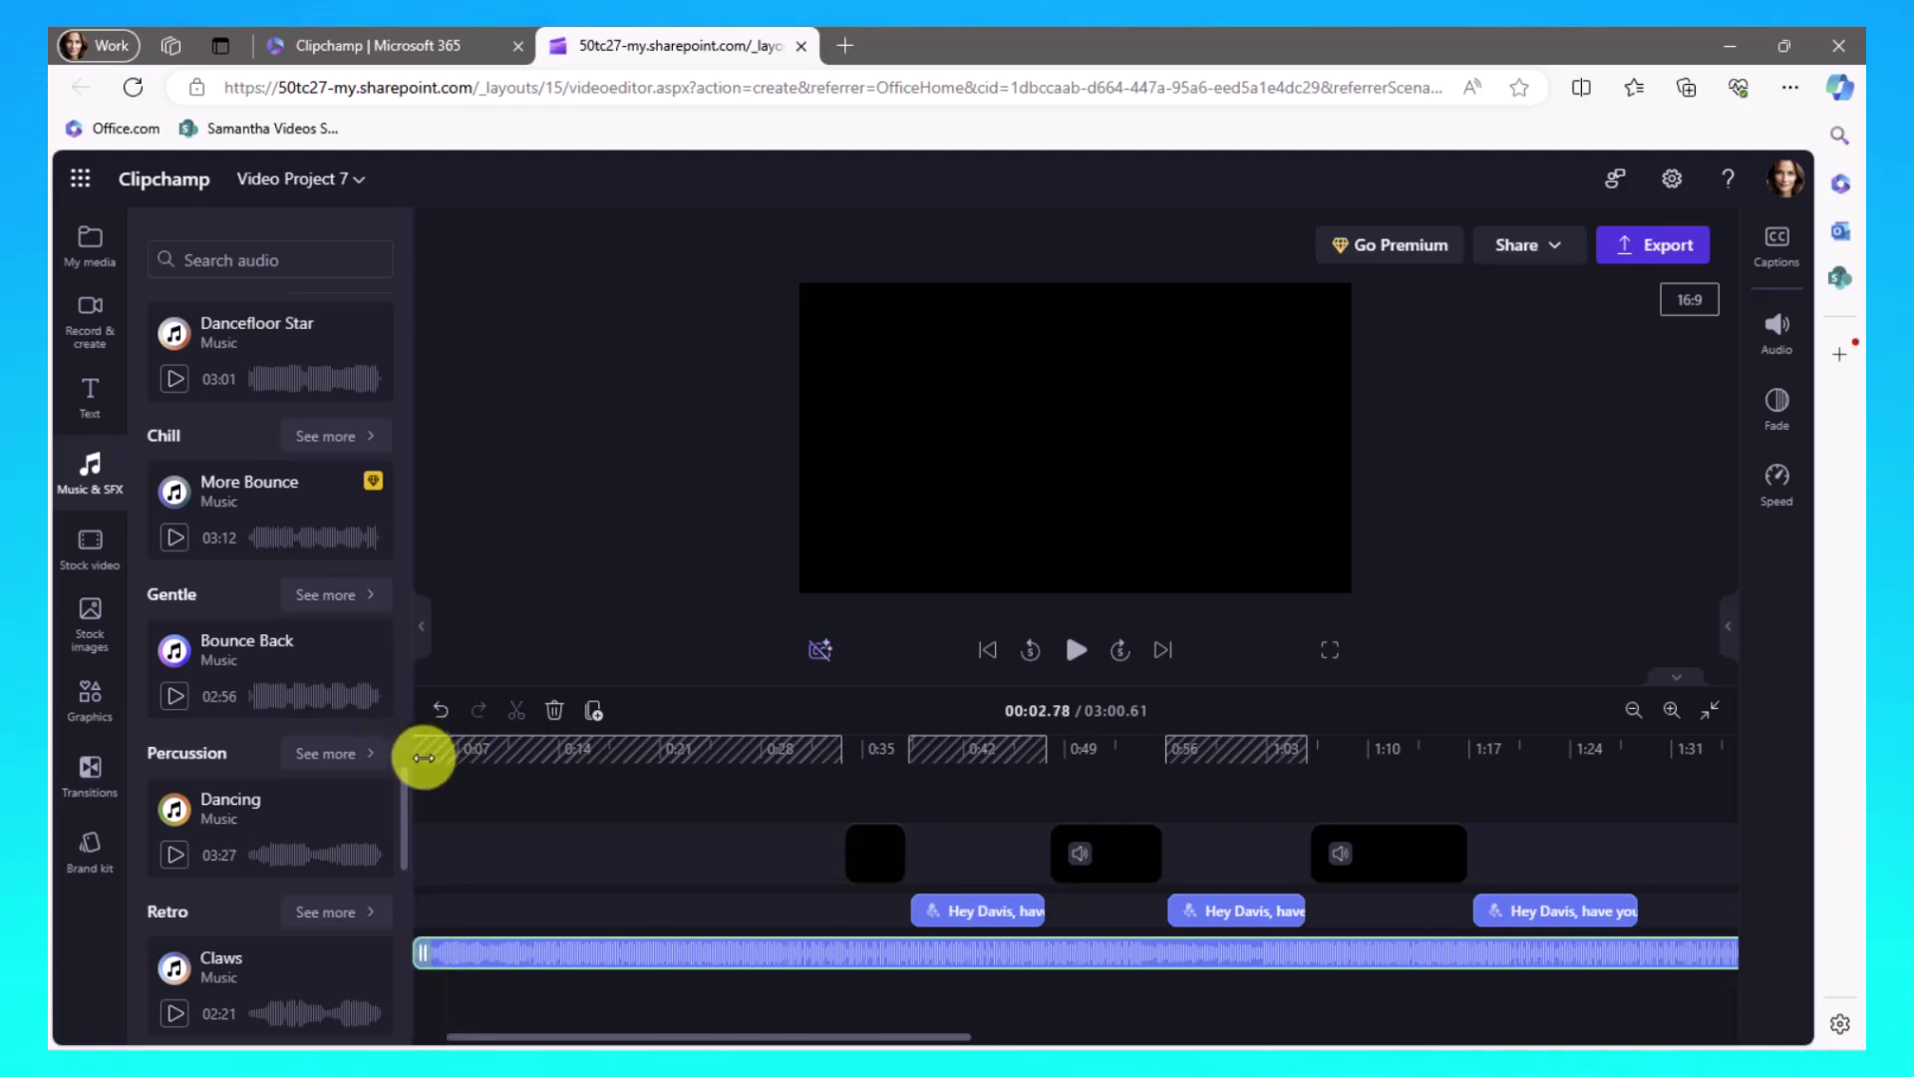
{"action": "left_click_drag", "start_coordinate": [500, 1035], "coordinate": [427, 1038]}
{"action": "left_click_drag", "start_coordinate": [486, 954], "coordinate": [479, 970]}
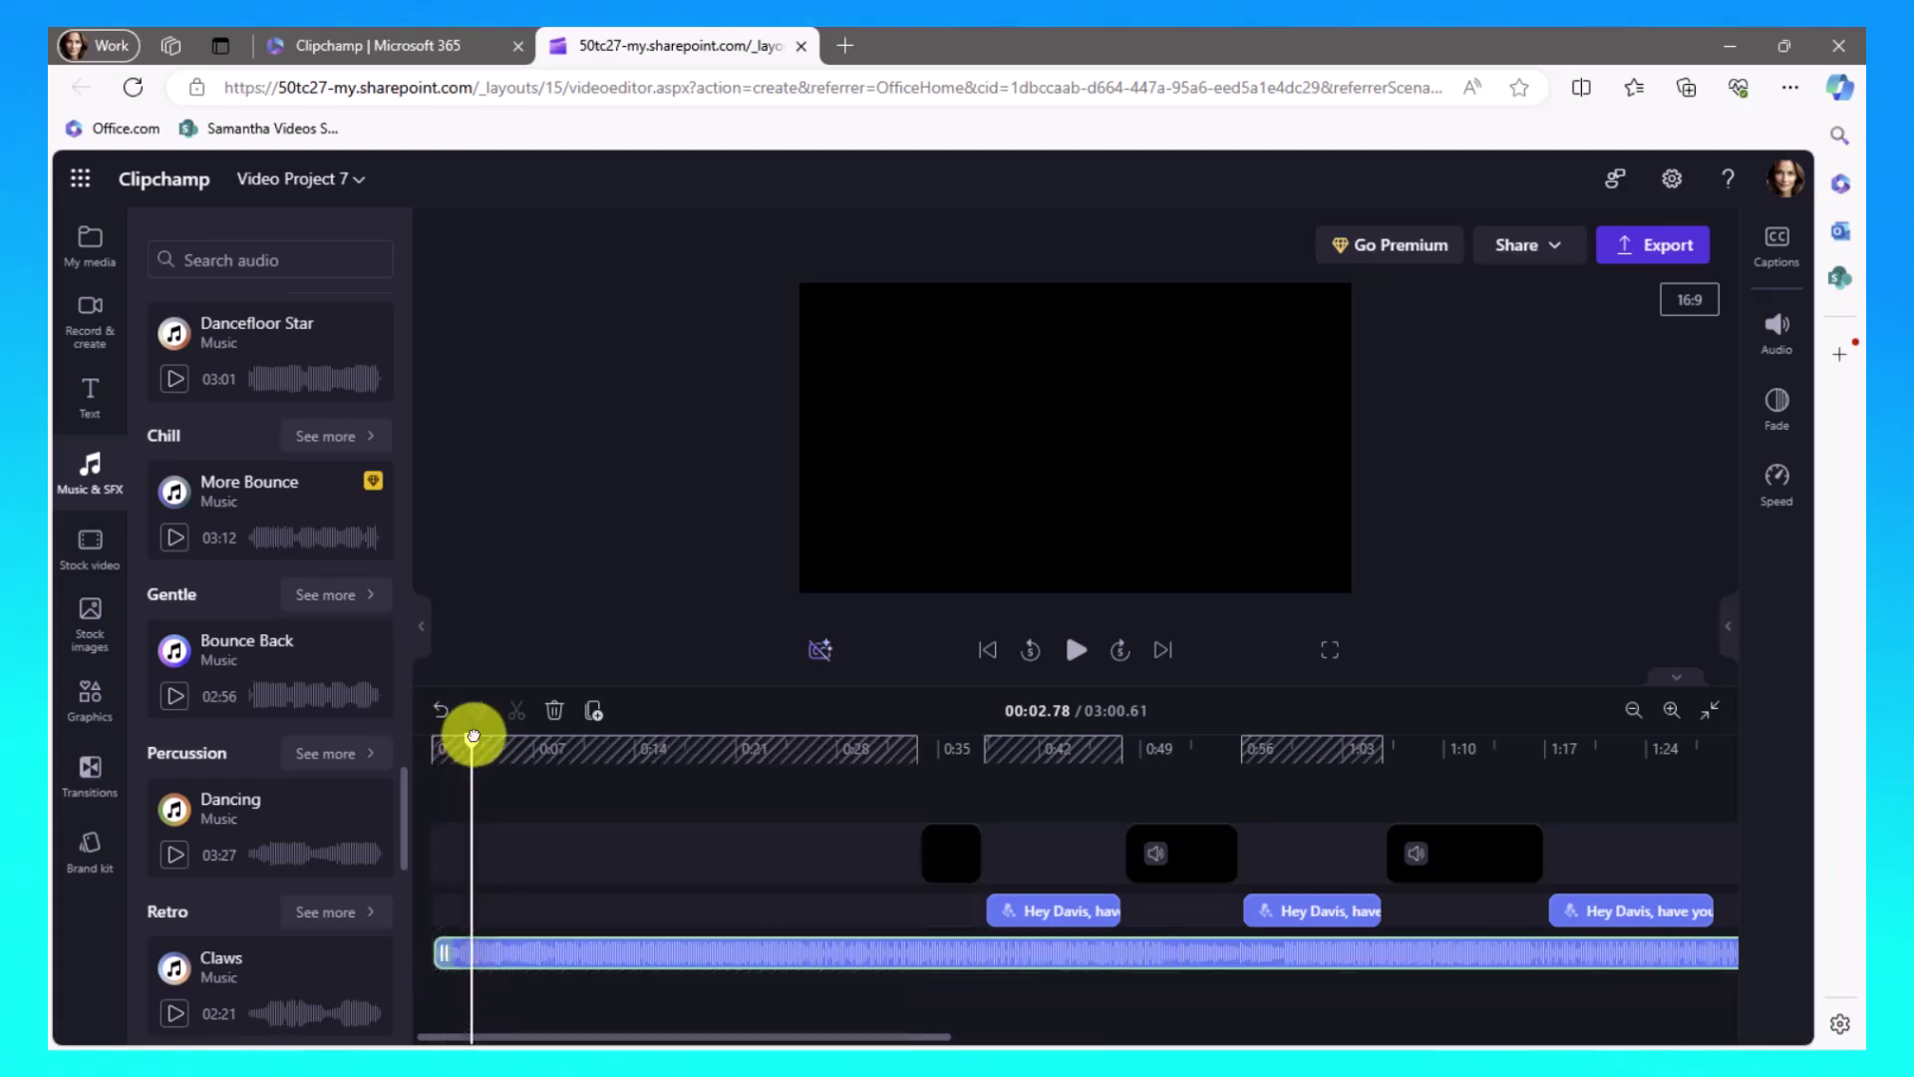
{"action": "left_click_drag", "start_coordinate": [472, 735], "coordinate": [431, 742]}
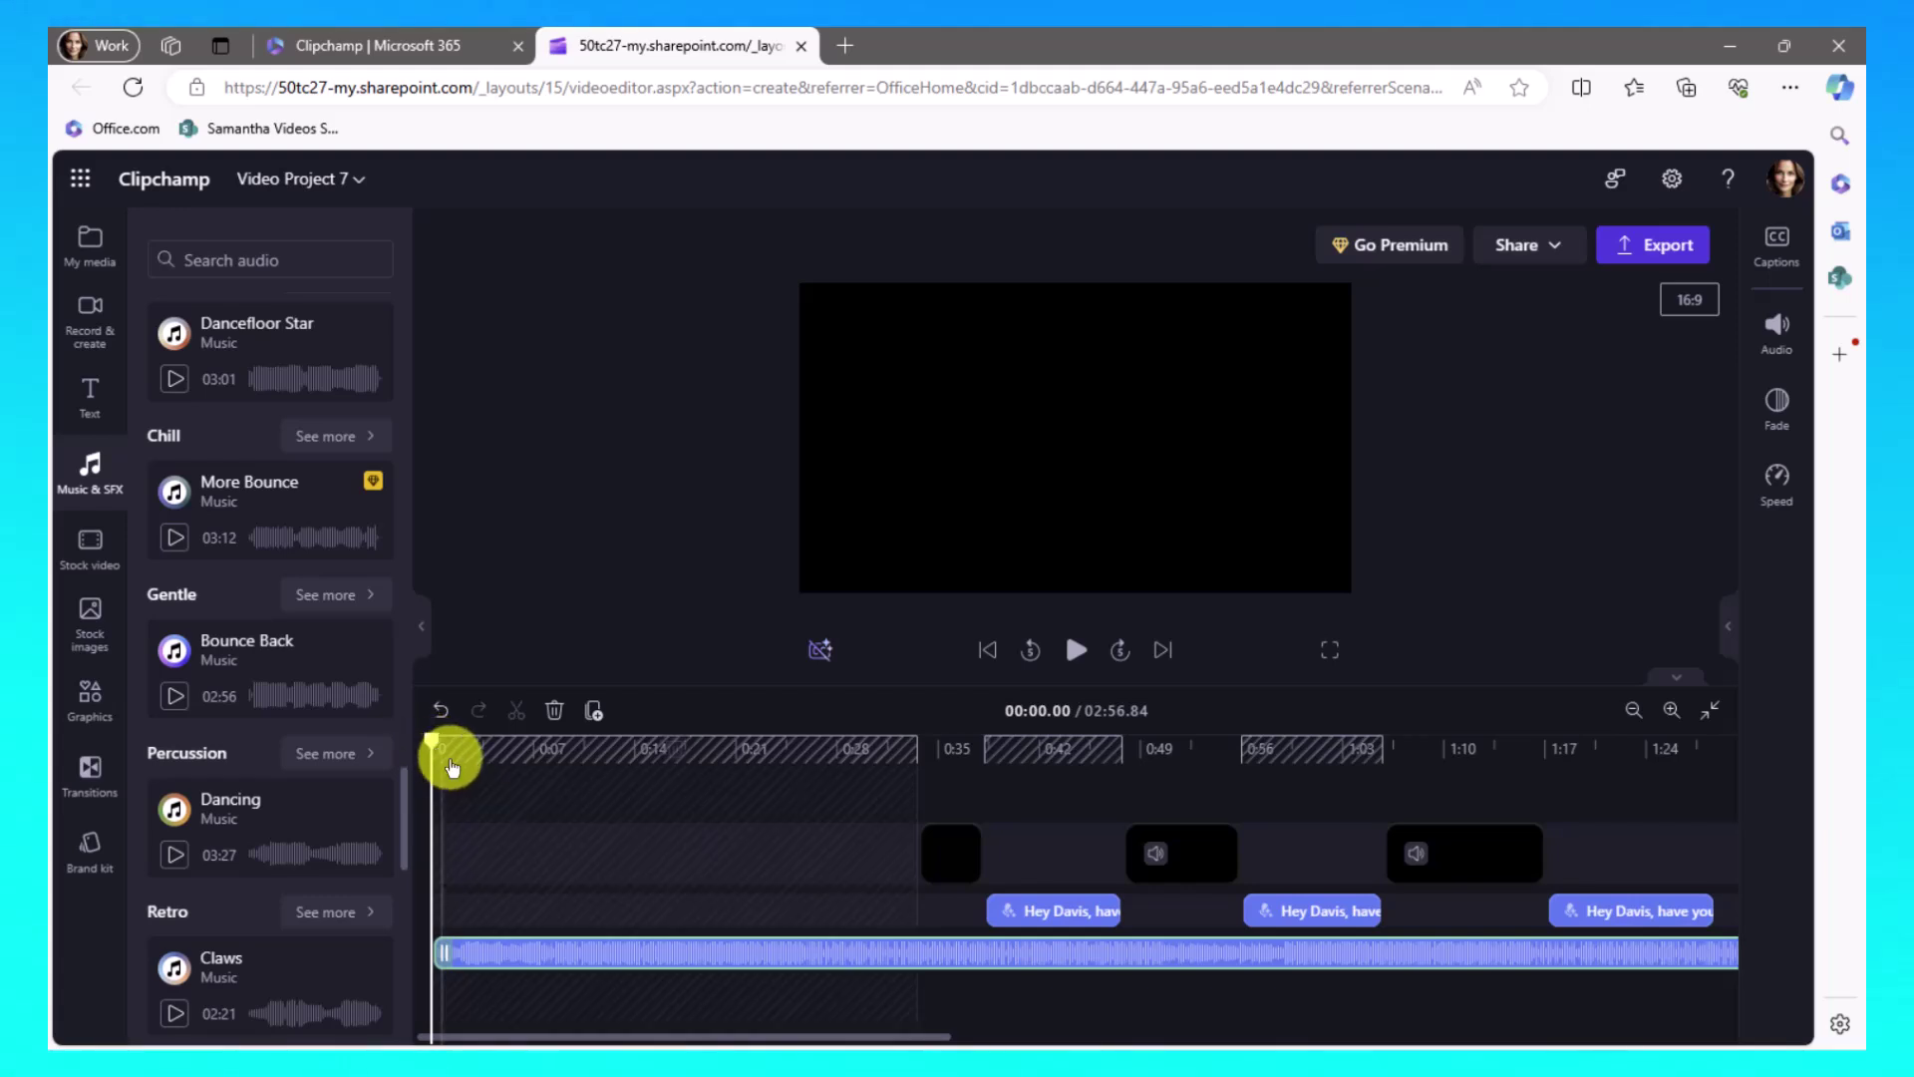
Step: Play back the opening of the project to check the Bounce Back intro
{"action": "left_click", "coordinate": [1075, 652]}
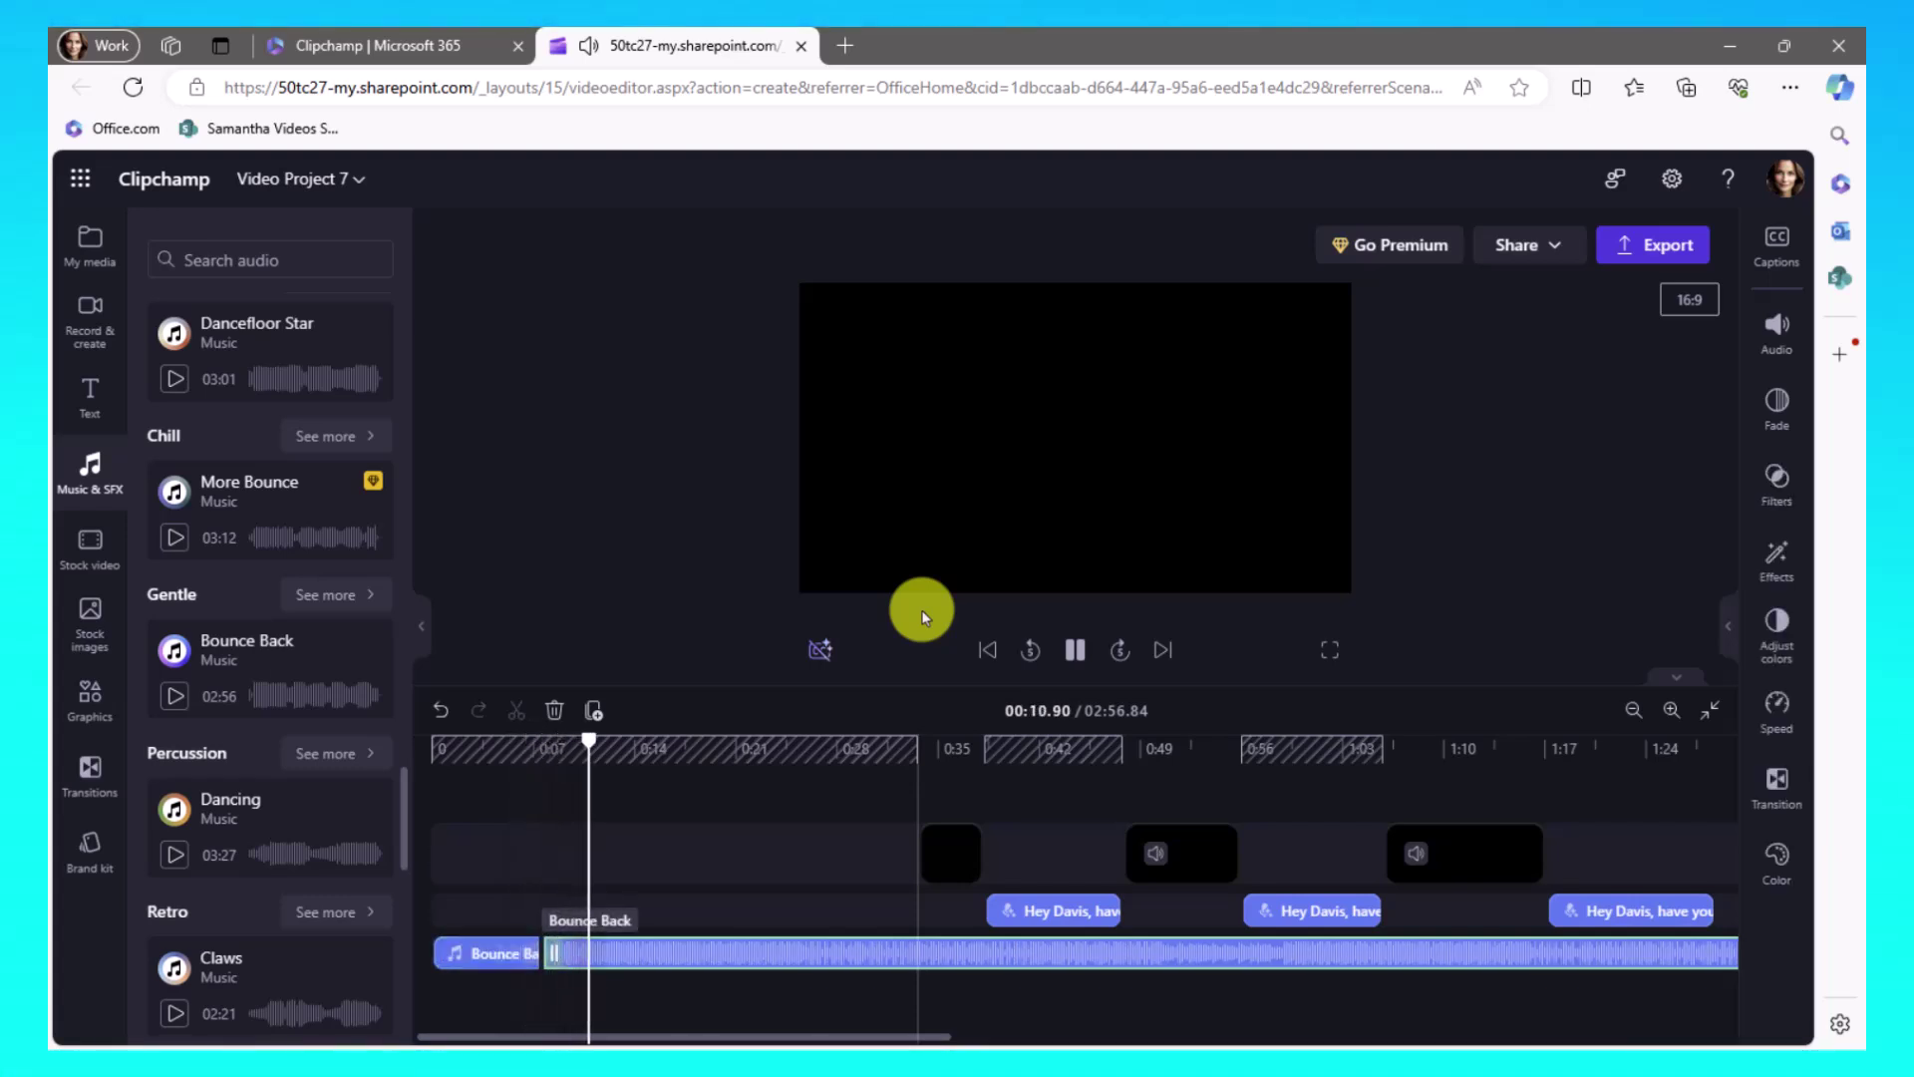
{"action": "left_click", "coordinate": [1075, 649]}
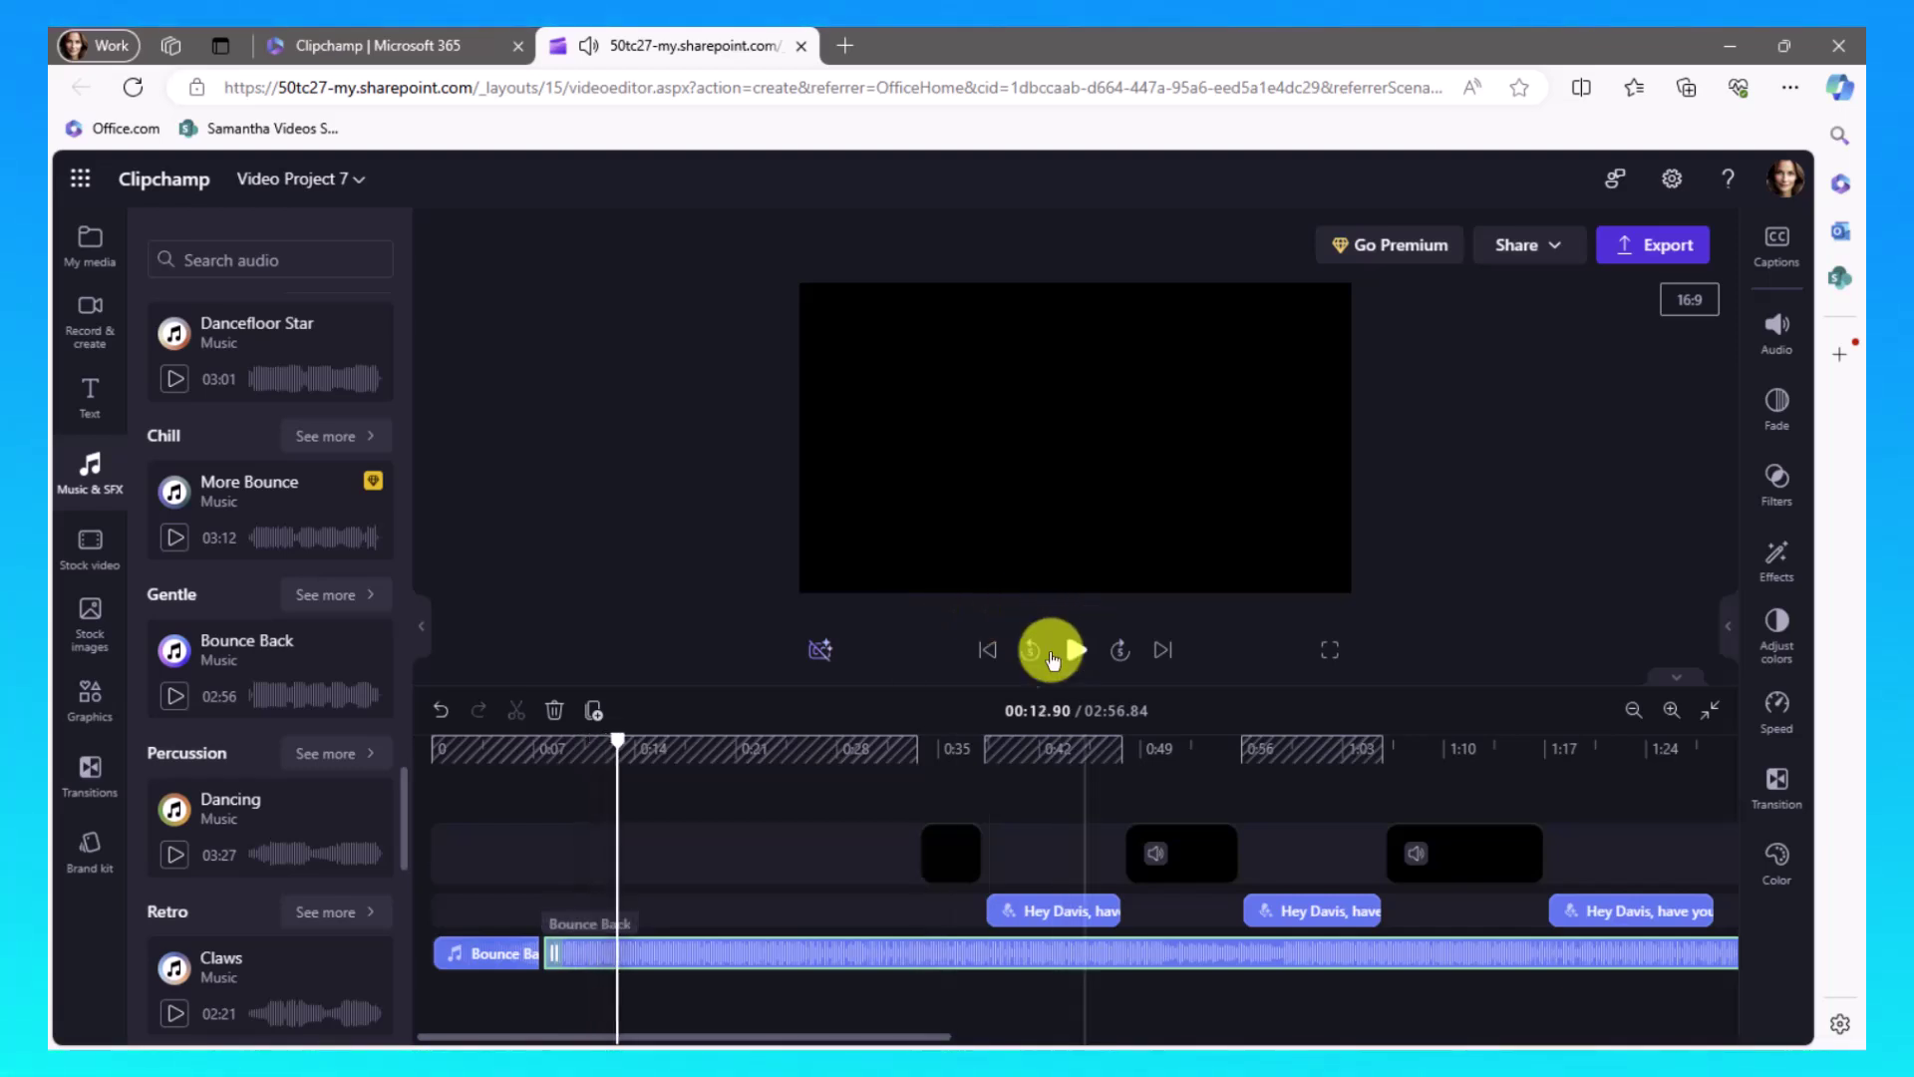
{"action": "left_click", "coordinate": [538, 965]}
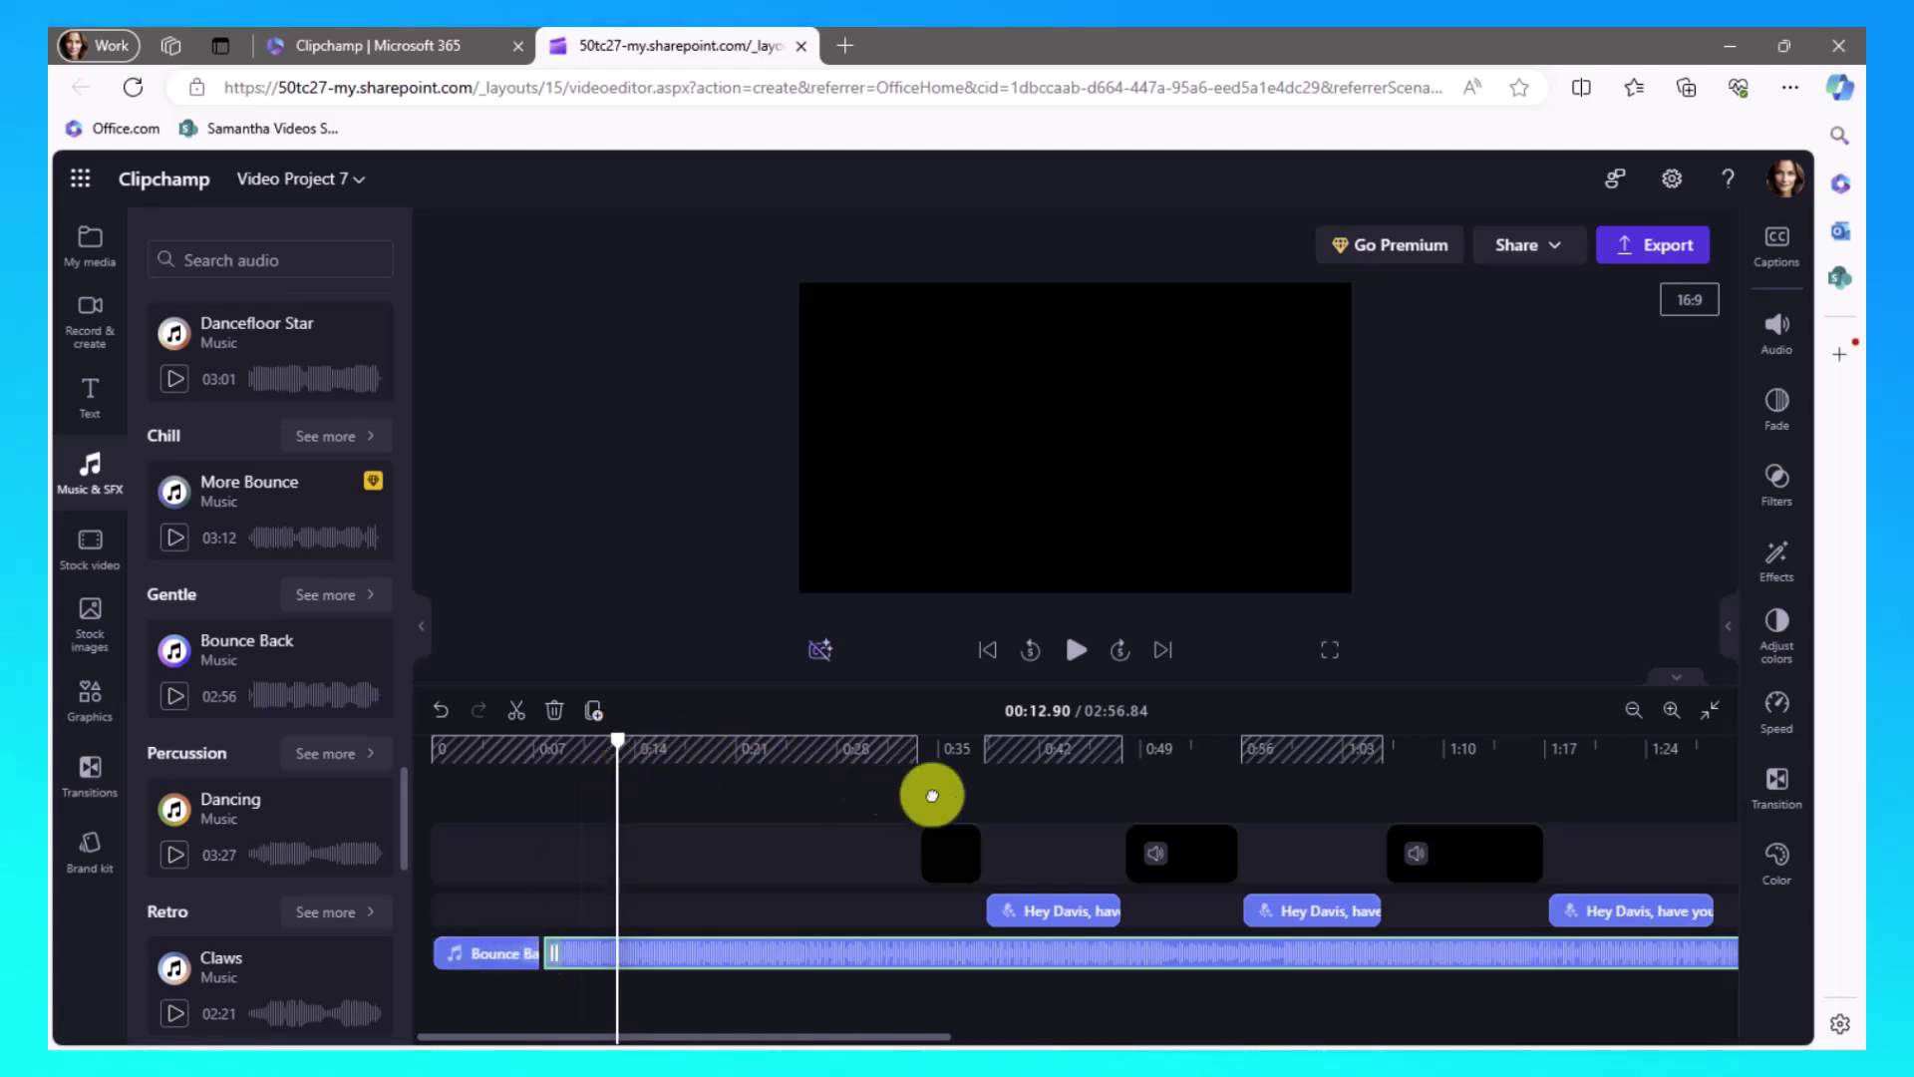
Step: Marquee-select all three voice video clips together with their speech clips
{"action": "left_click", "coordinate": [947, 845]}
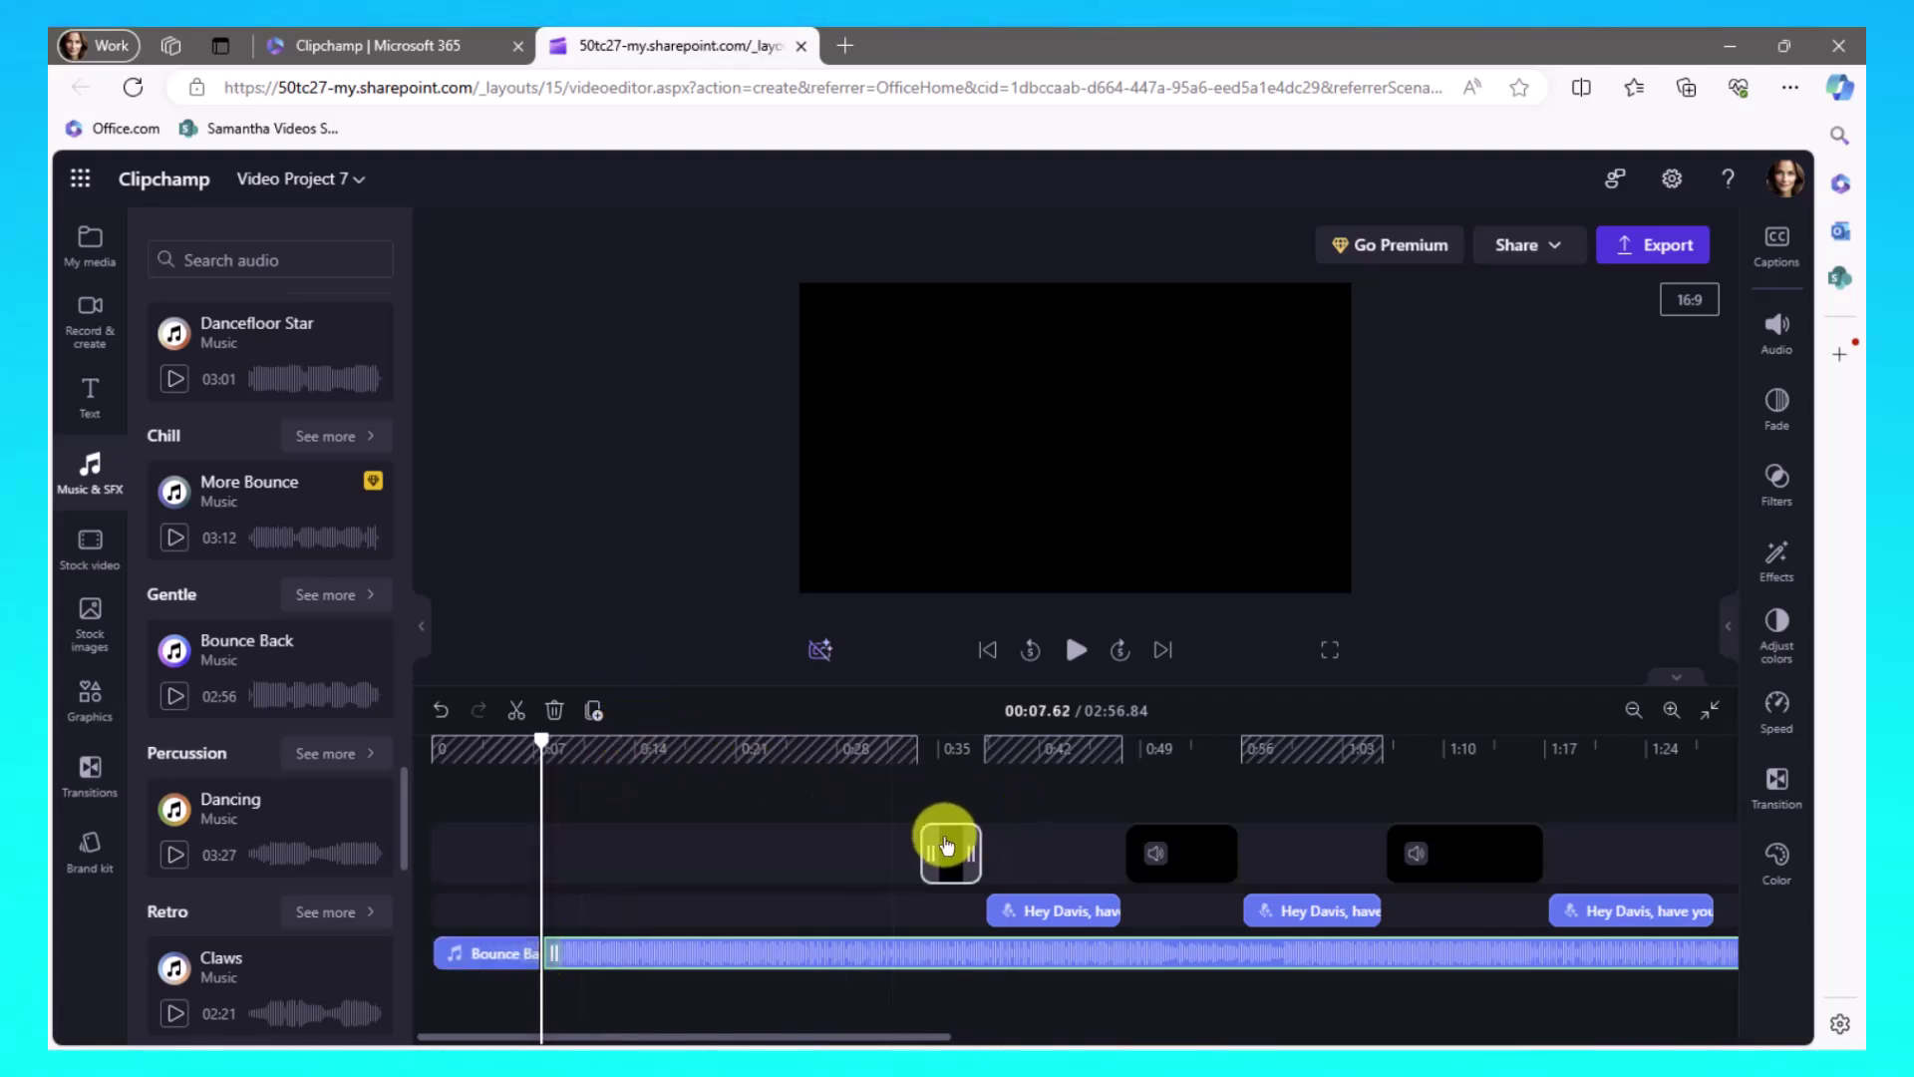
{"action": "left_click", "coordinate": [875, 782]}
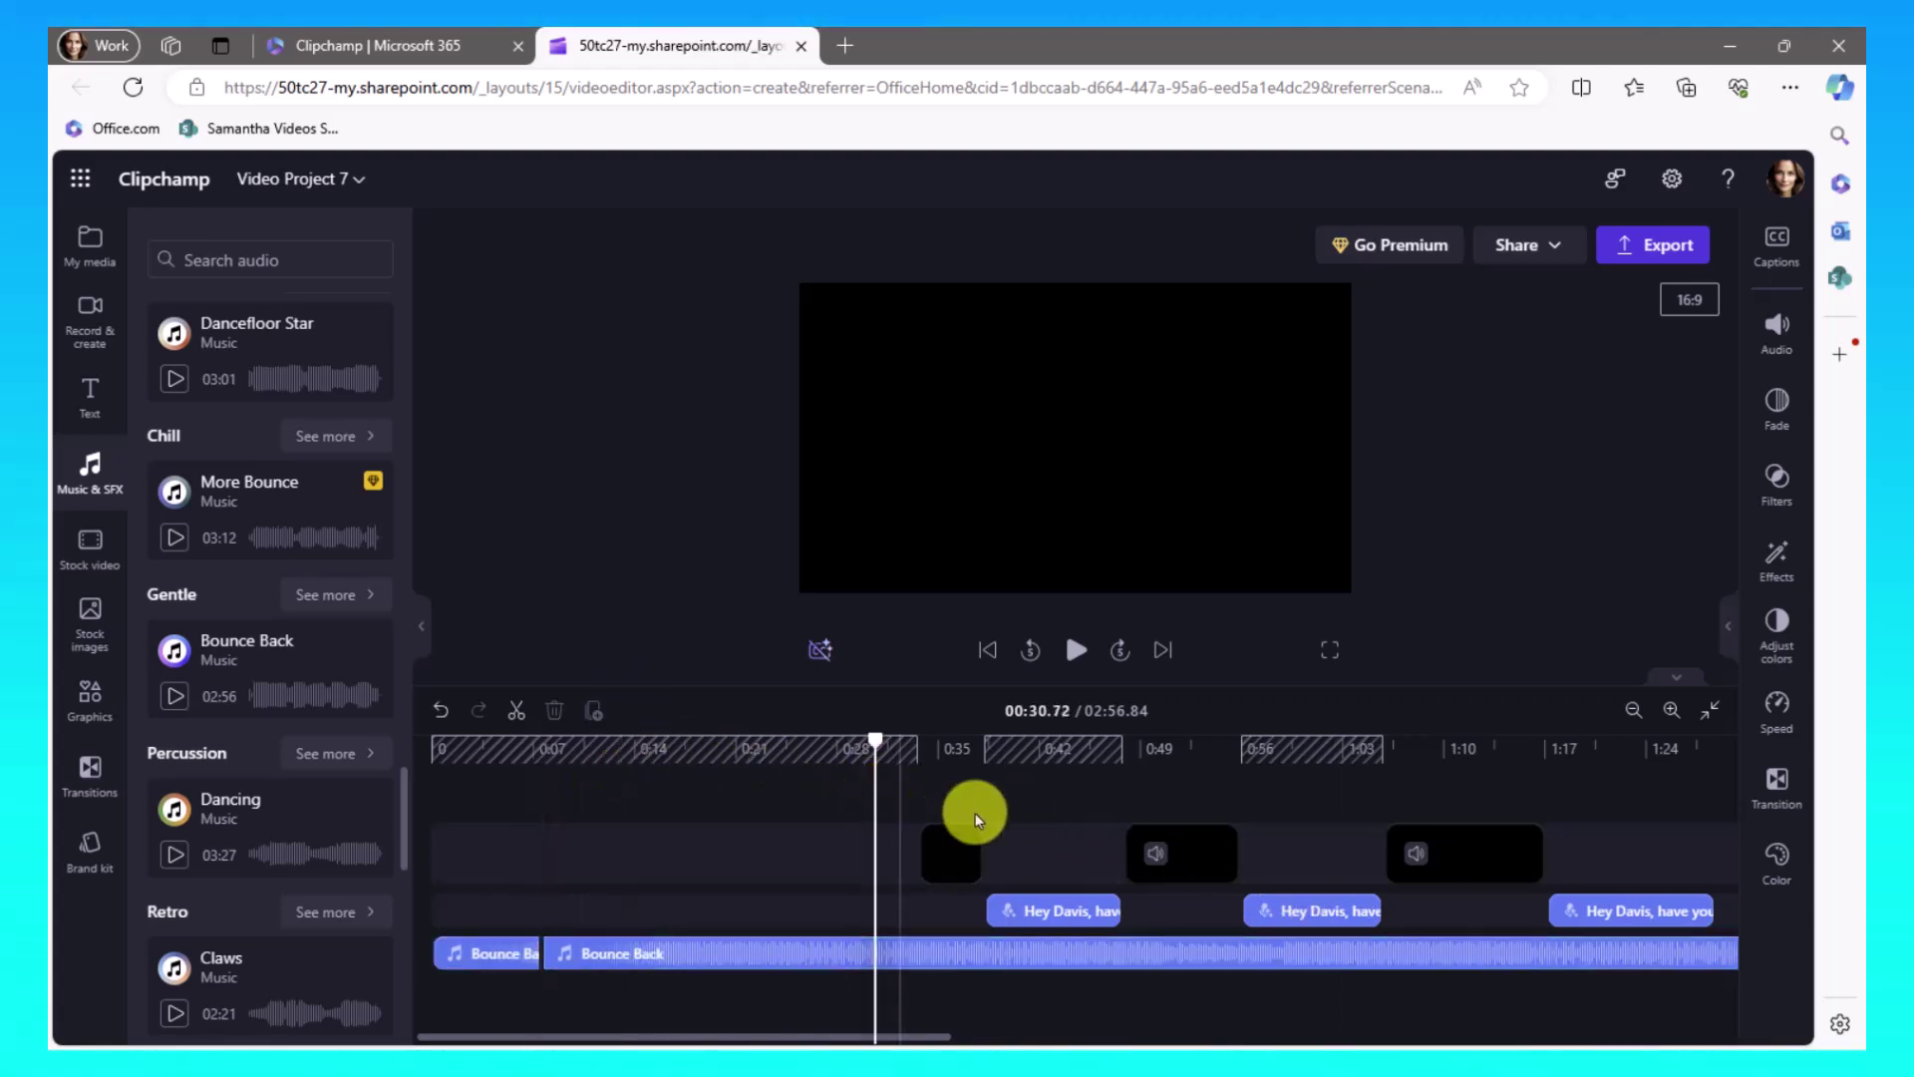
{"action": "left_click", "coordinate": [1662, 793]}
{"action": "left_click_drag", "start_coordinate": [1639, 798], "coordinate": [569, 846]}
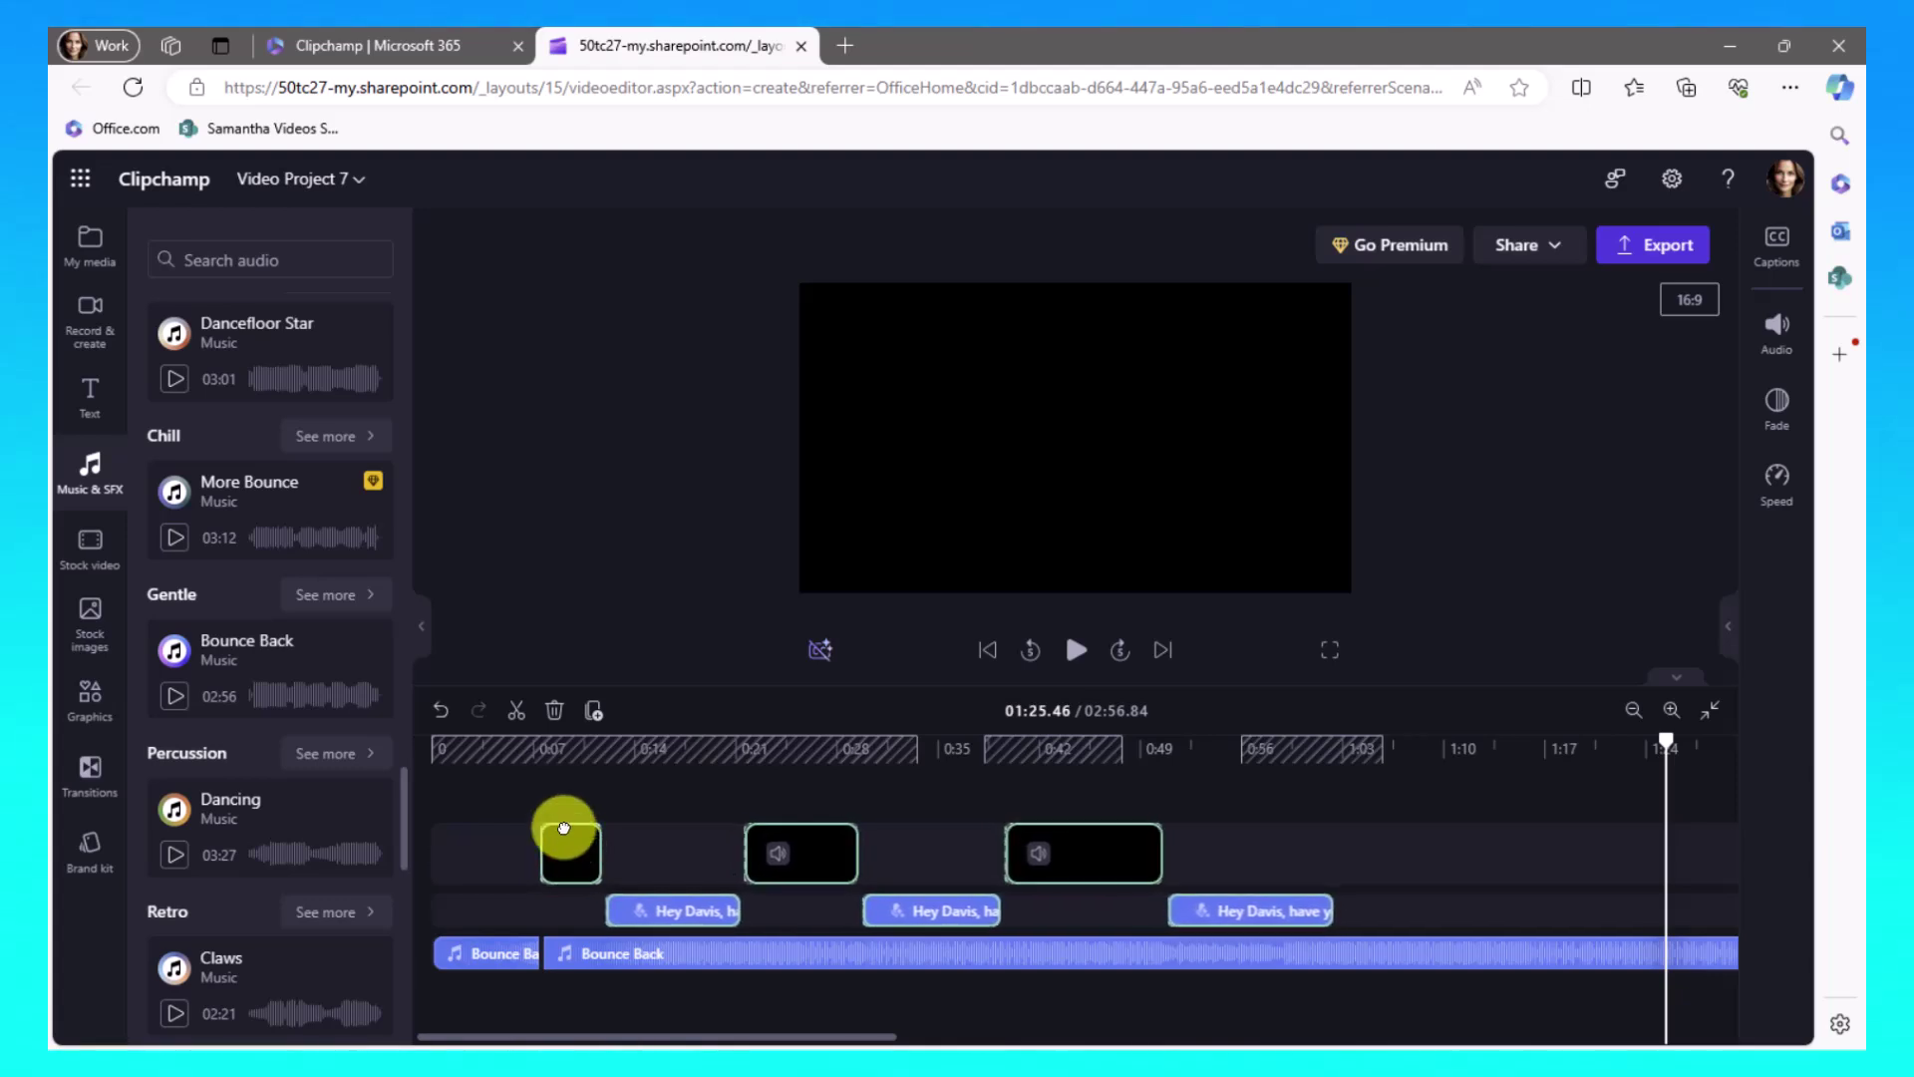
{"action": "left_click", "coordinate": [533, 748]}
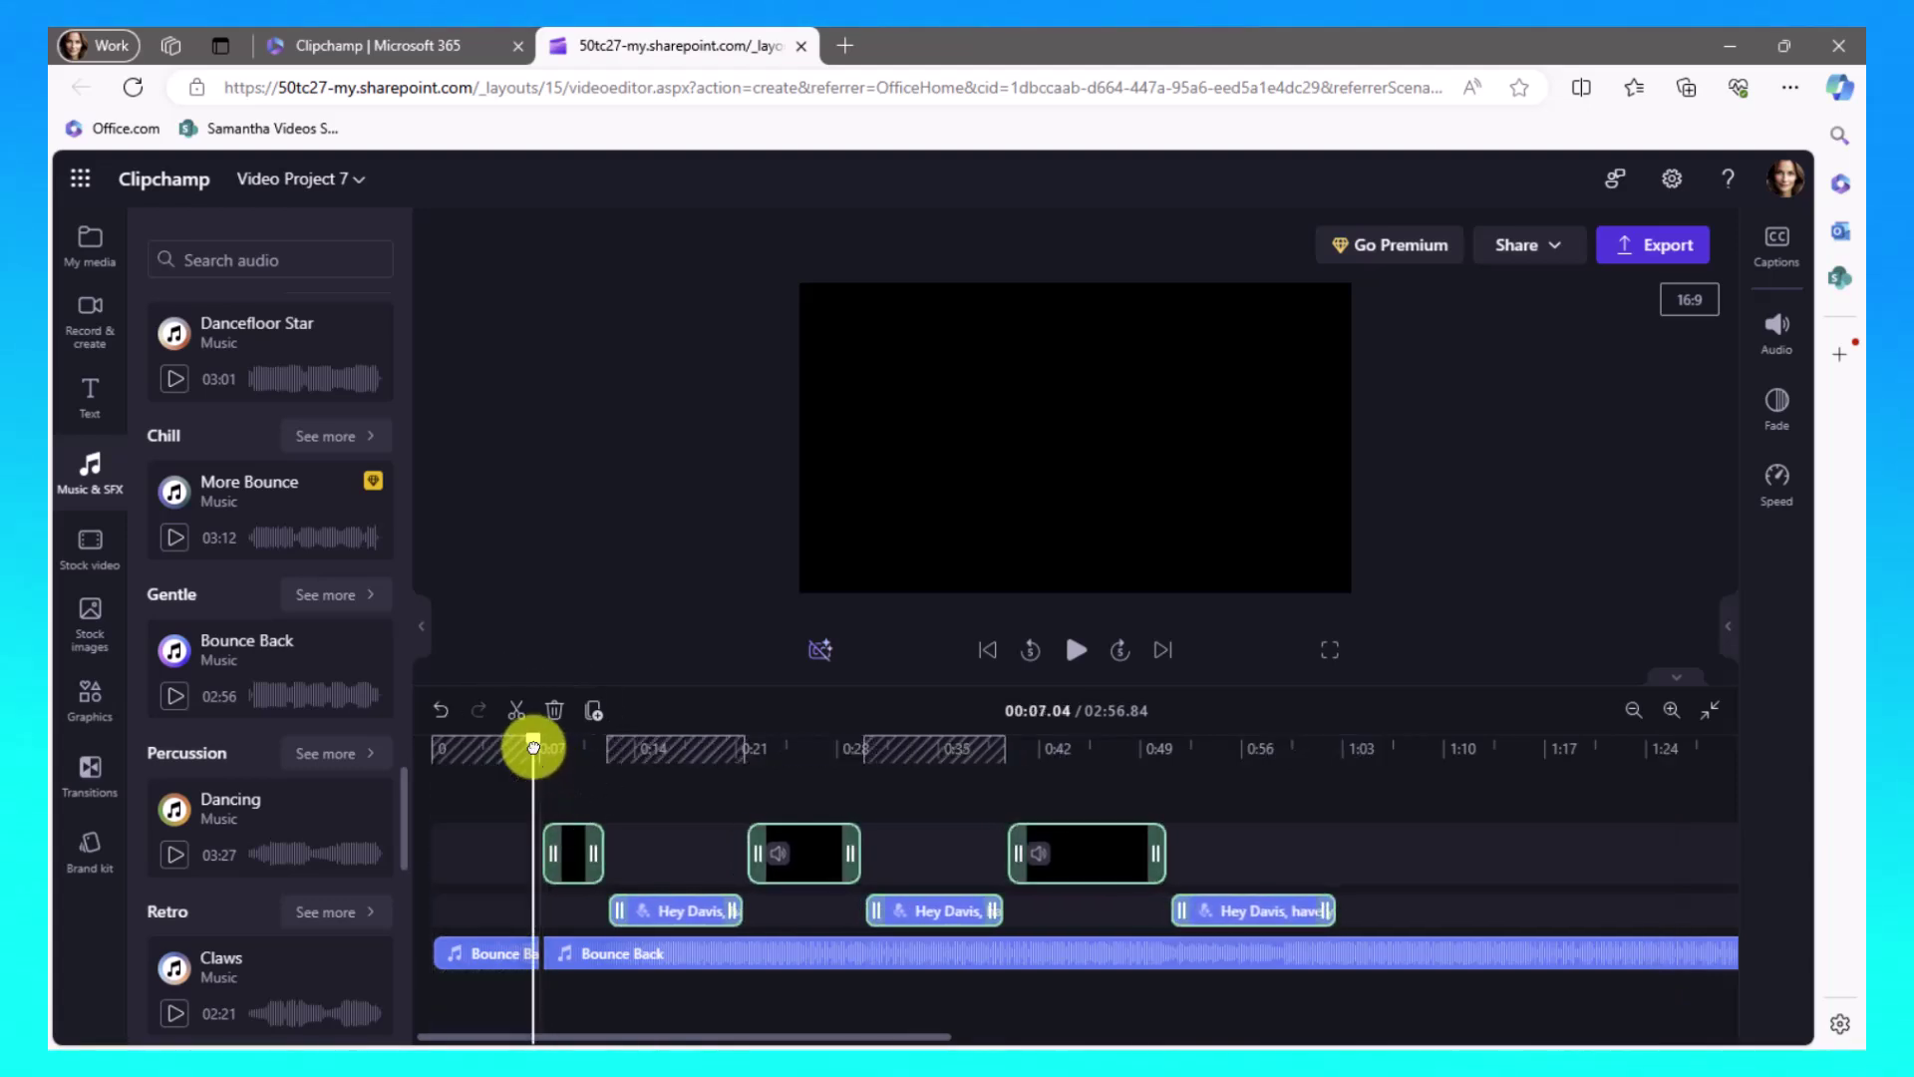
{"action": "left_click_drag", "start_coordinate": [535, 754], "coordinate": [542, 738]}
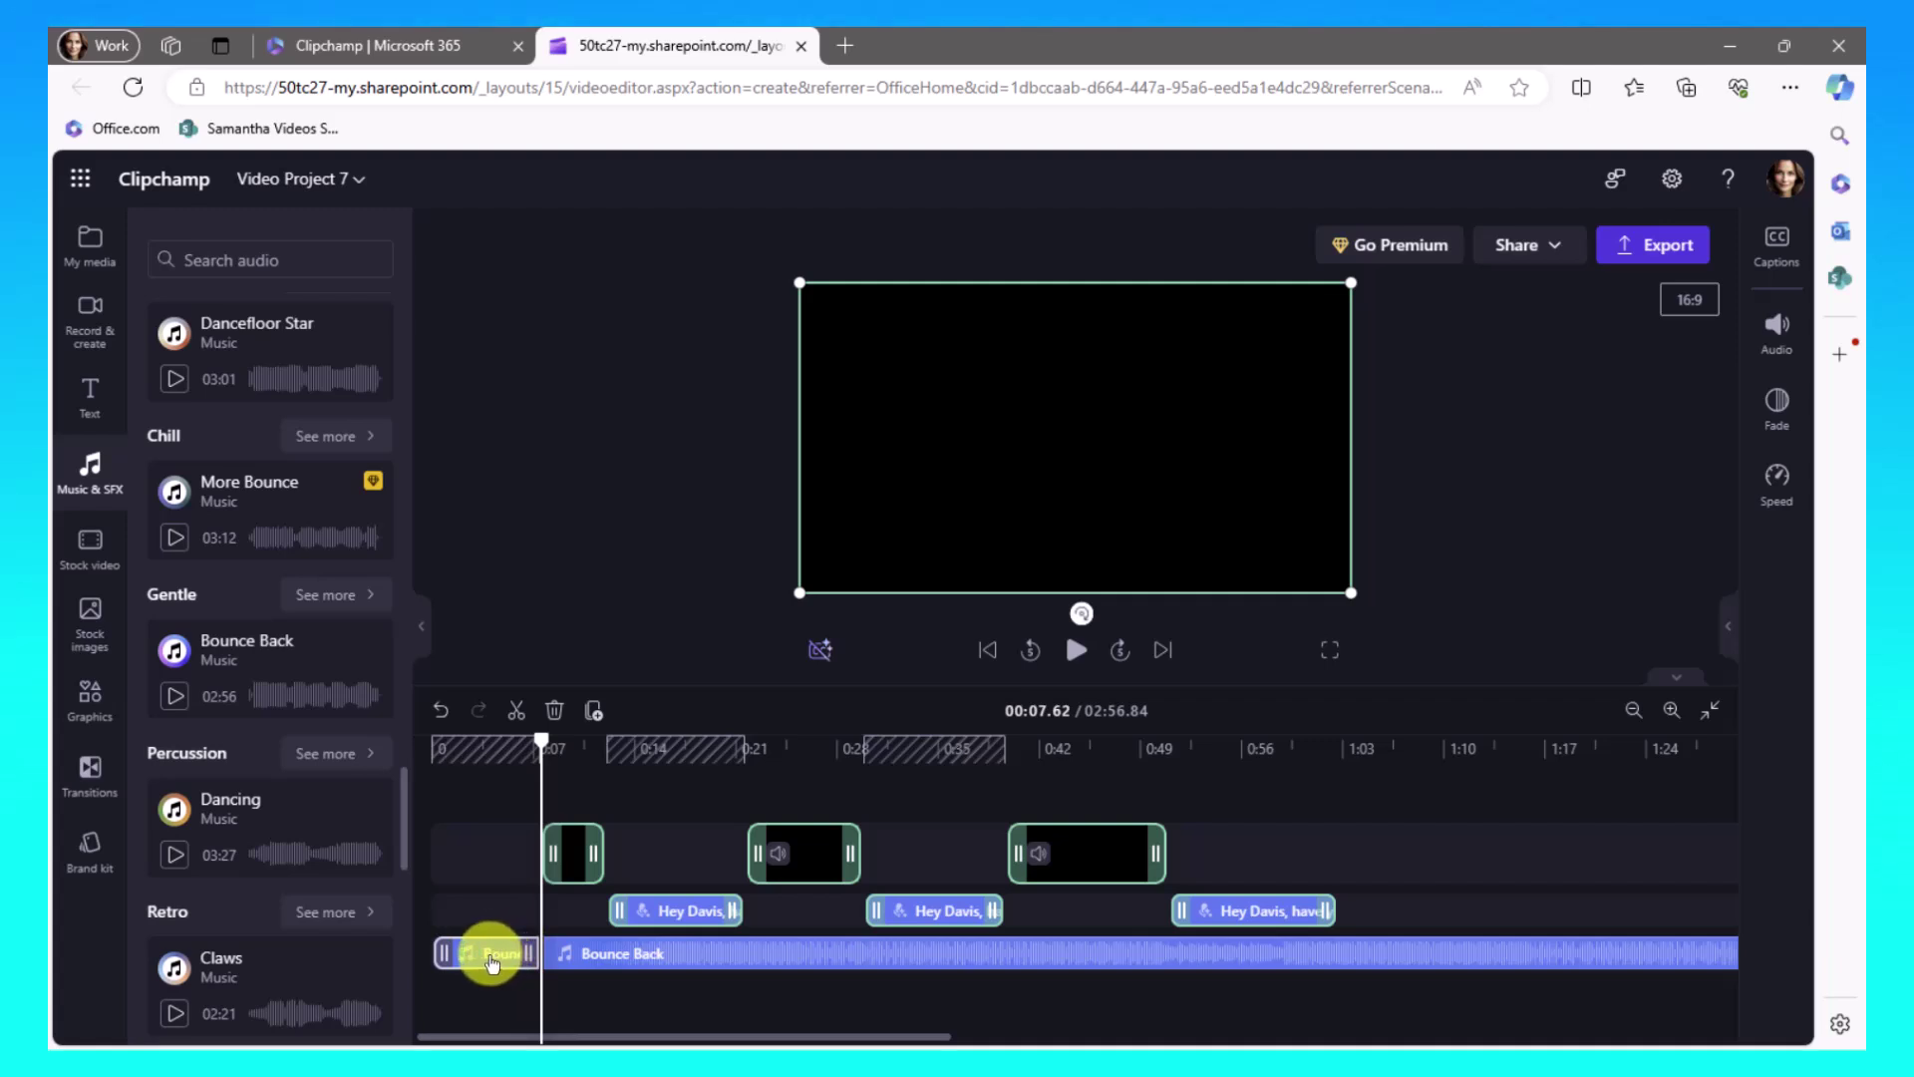
{"action": "left_click", "coordinate": [496, 960]}
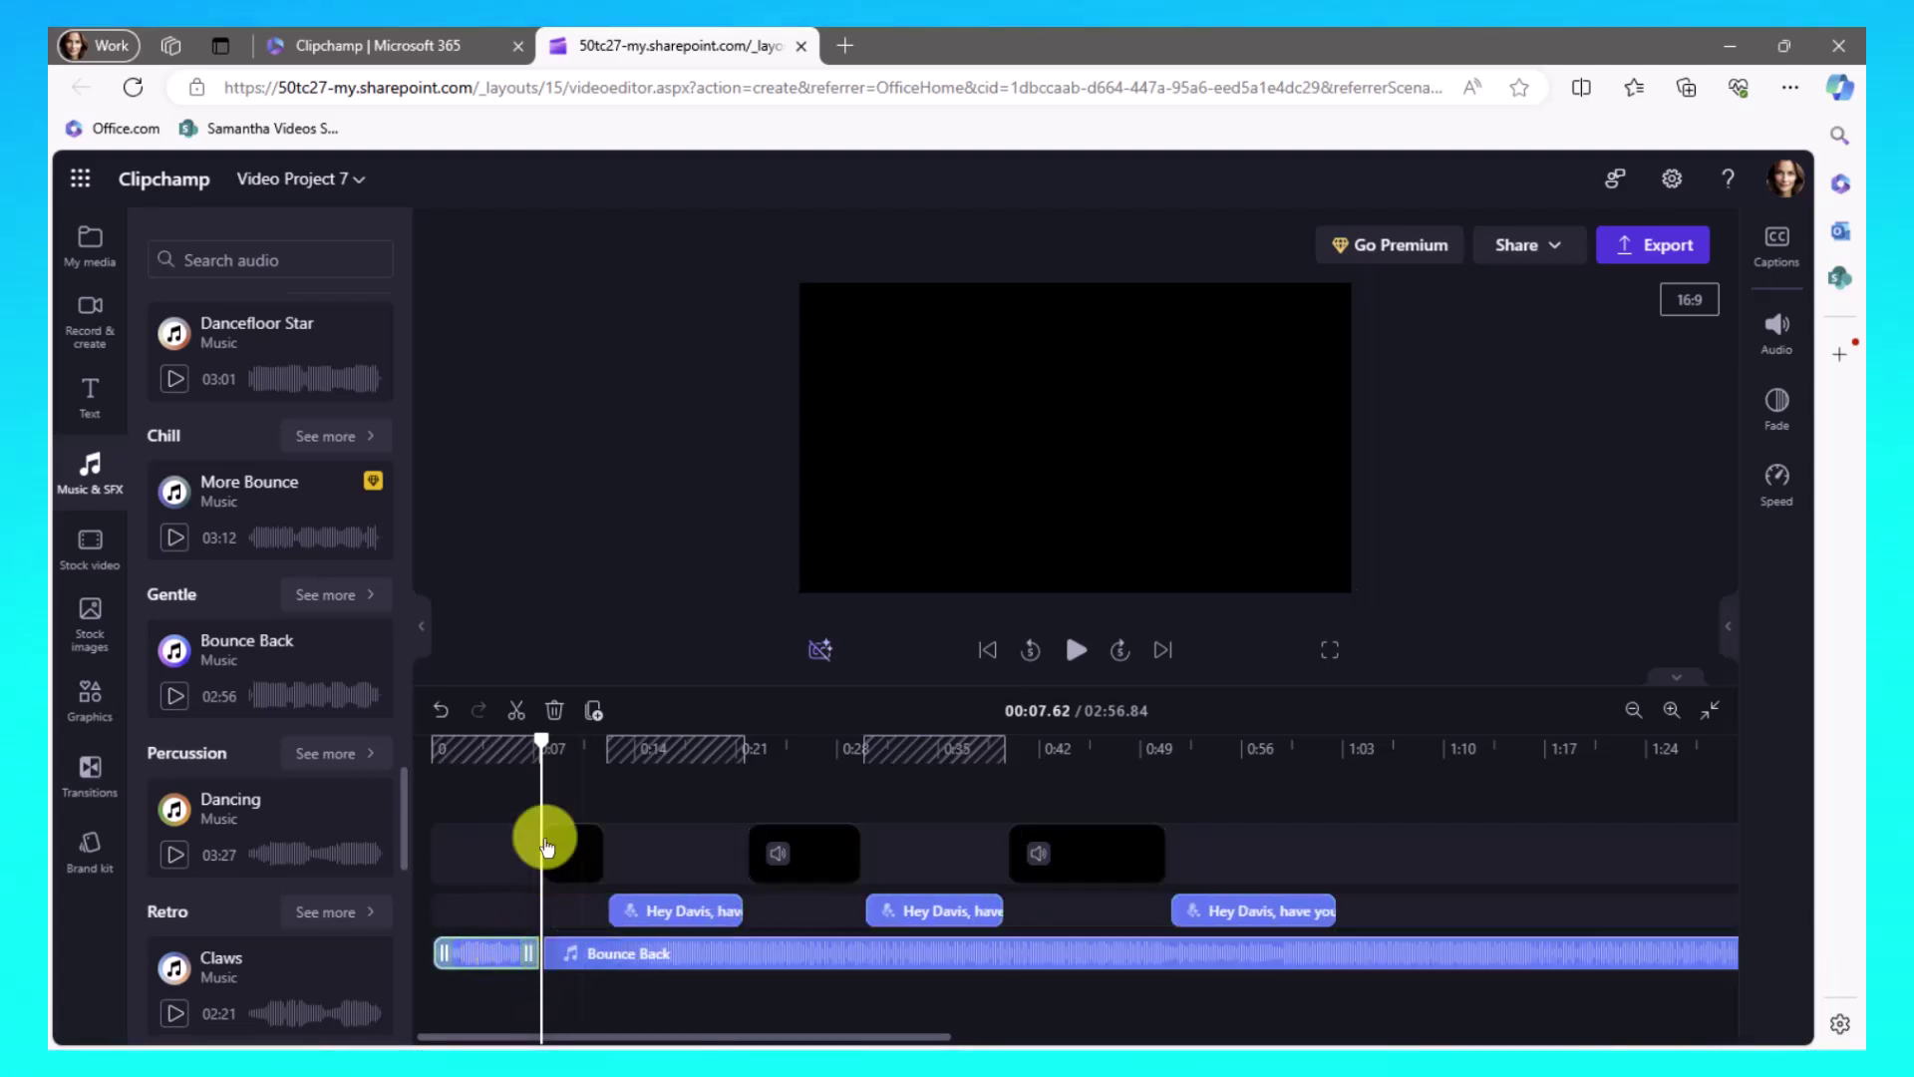
{"action": "left_click", "coordinate": [814, 747]}
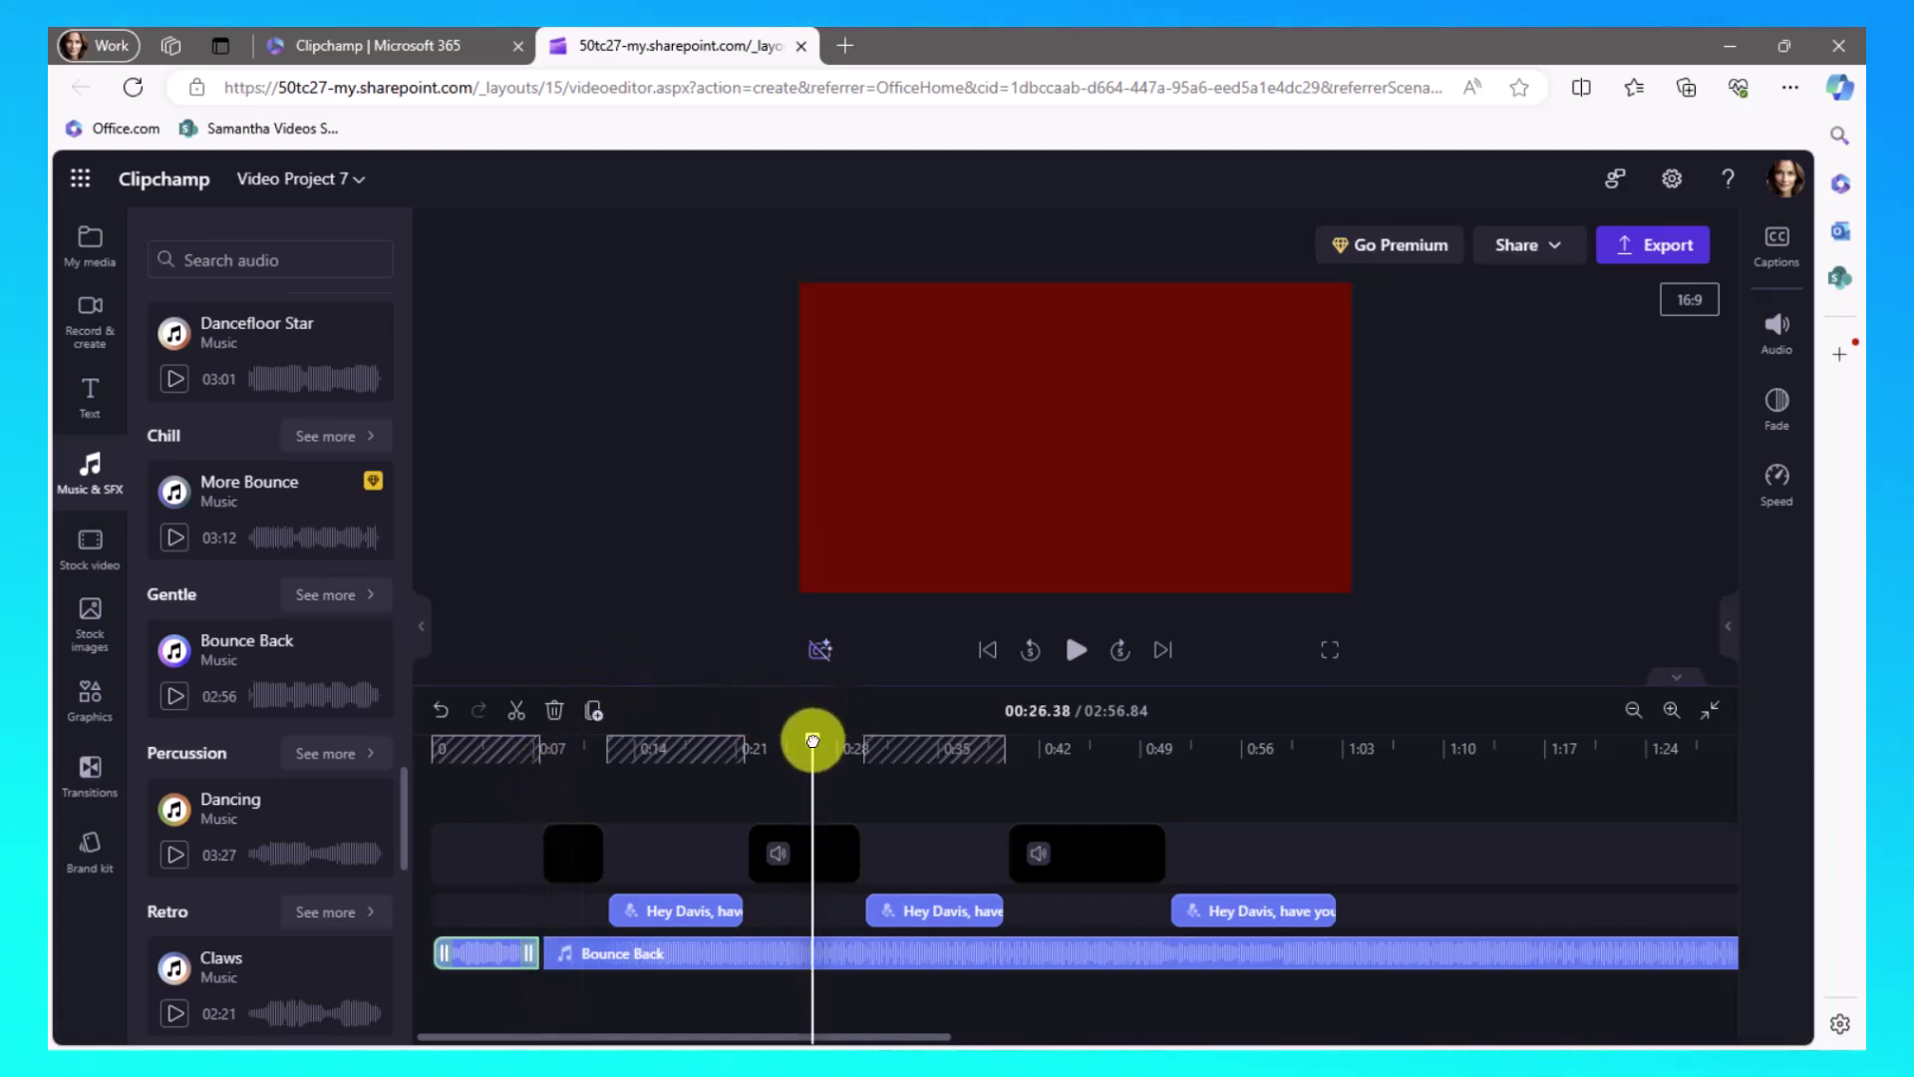
{"action": "mouse_move", "coordinate": [499, 957]}
{"action": "left_mouse_down"}
{"action": "mouse_move", "coordinate": [612, 952]}
{"action": "mouse_move", "coordinate": [489, 963]}
{"action": "left_mouse_up"}
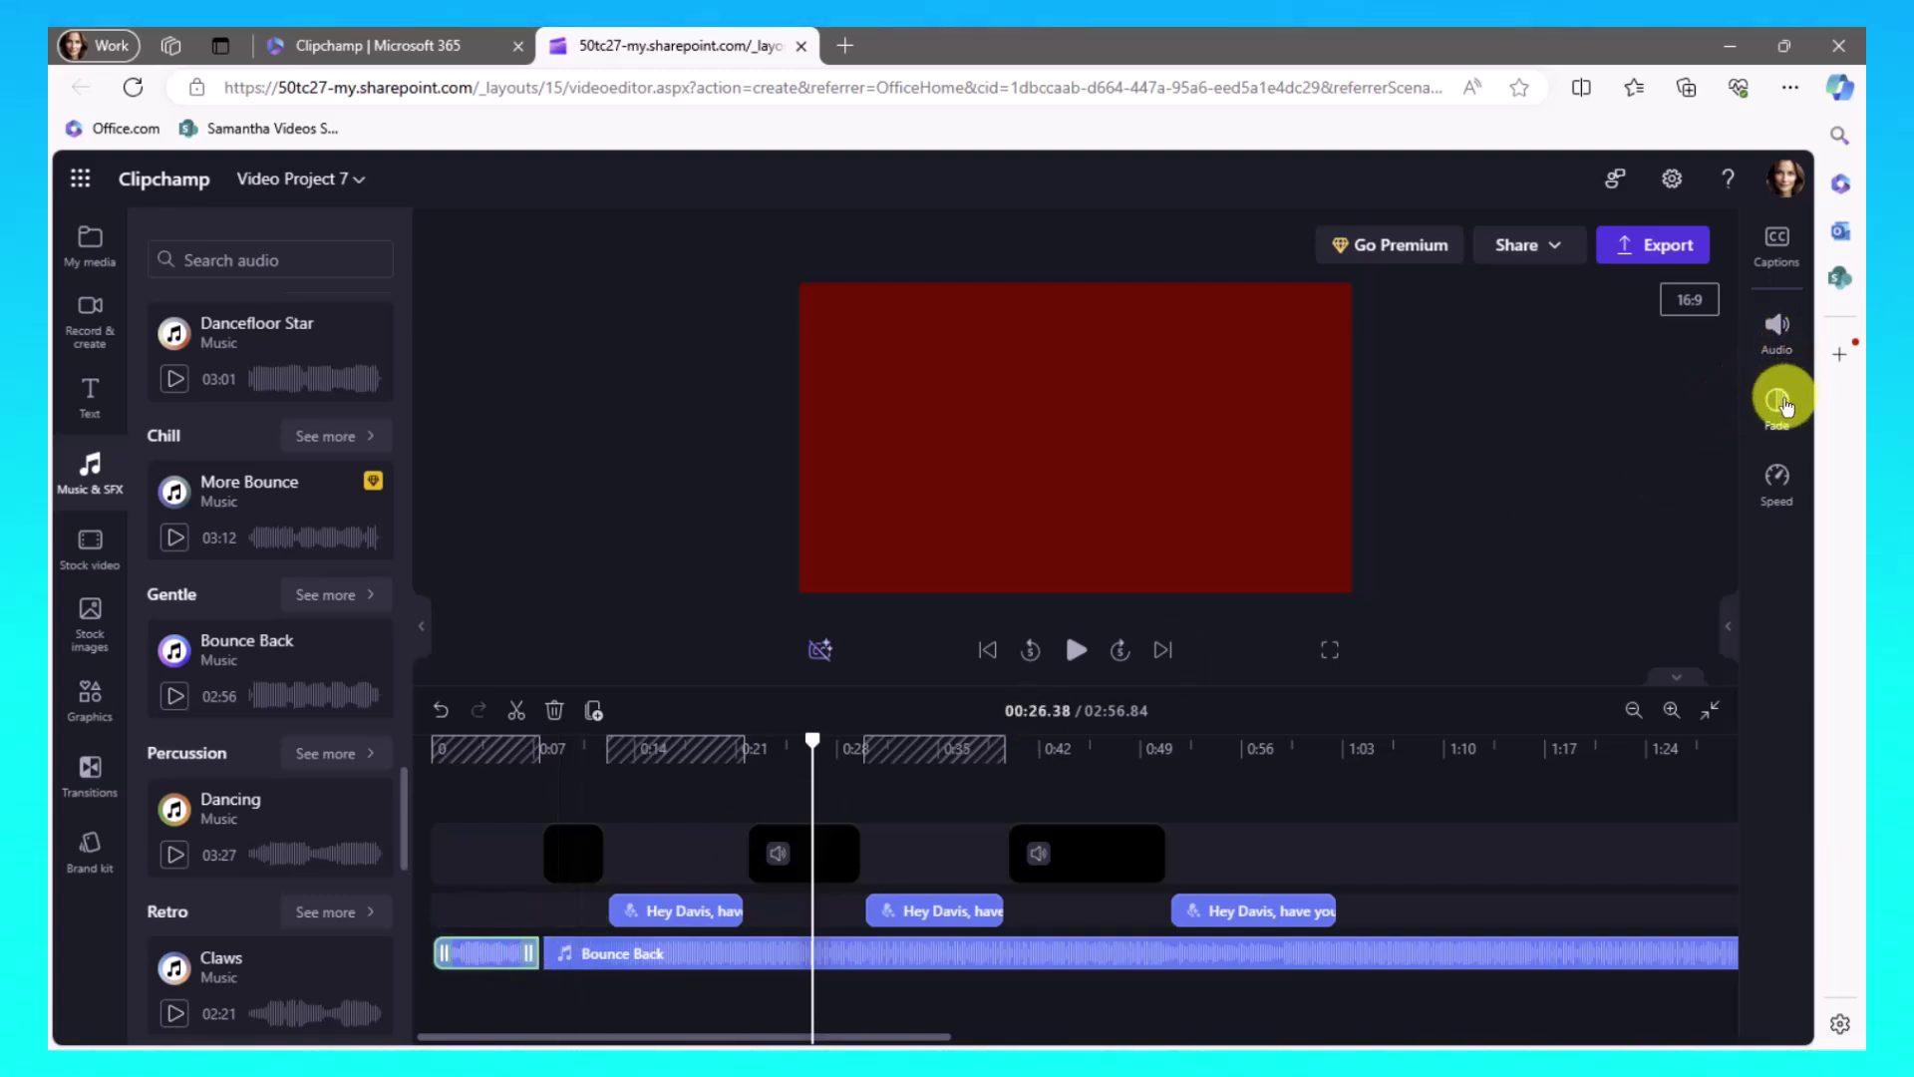
Step: Set a 1.8-second fade-out on the short Bounce Back intro clip
{"action": "left_click", "coordinate": [1780, 409]}
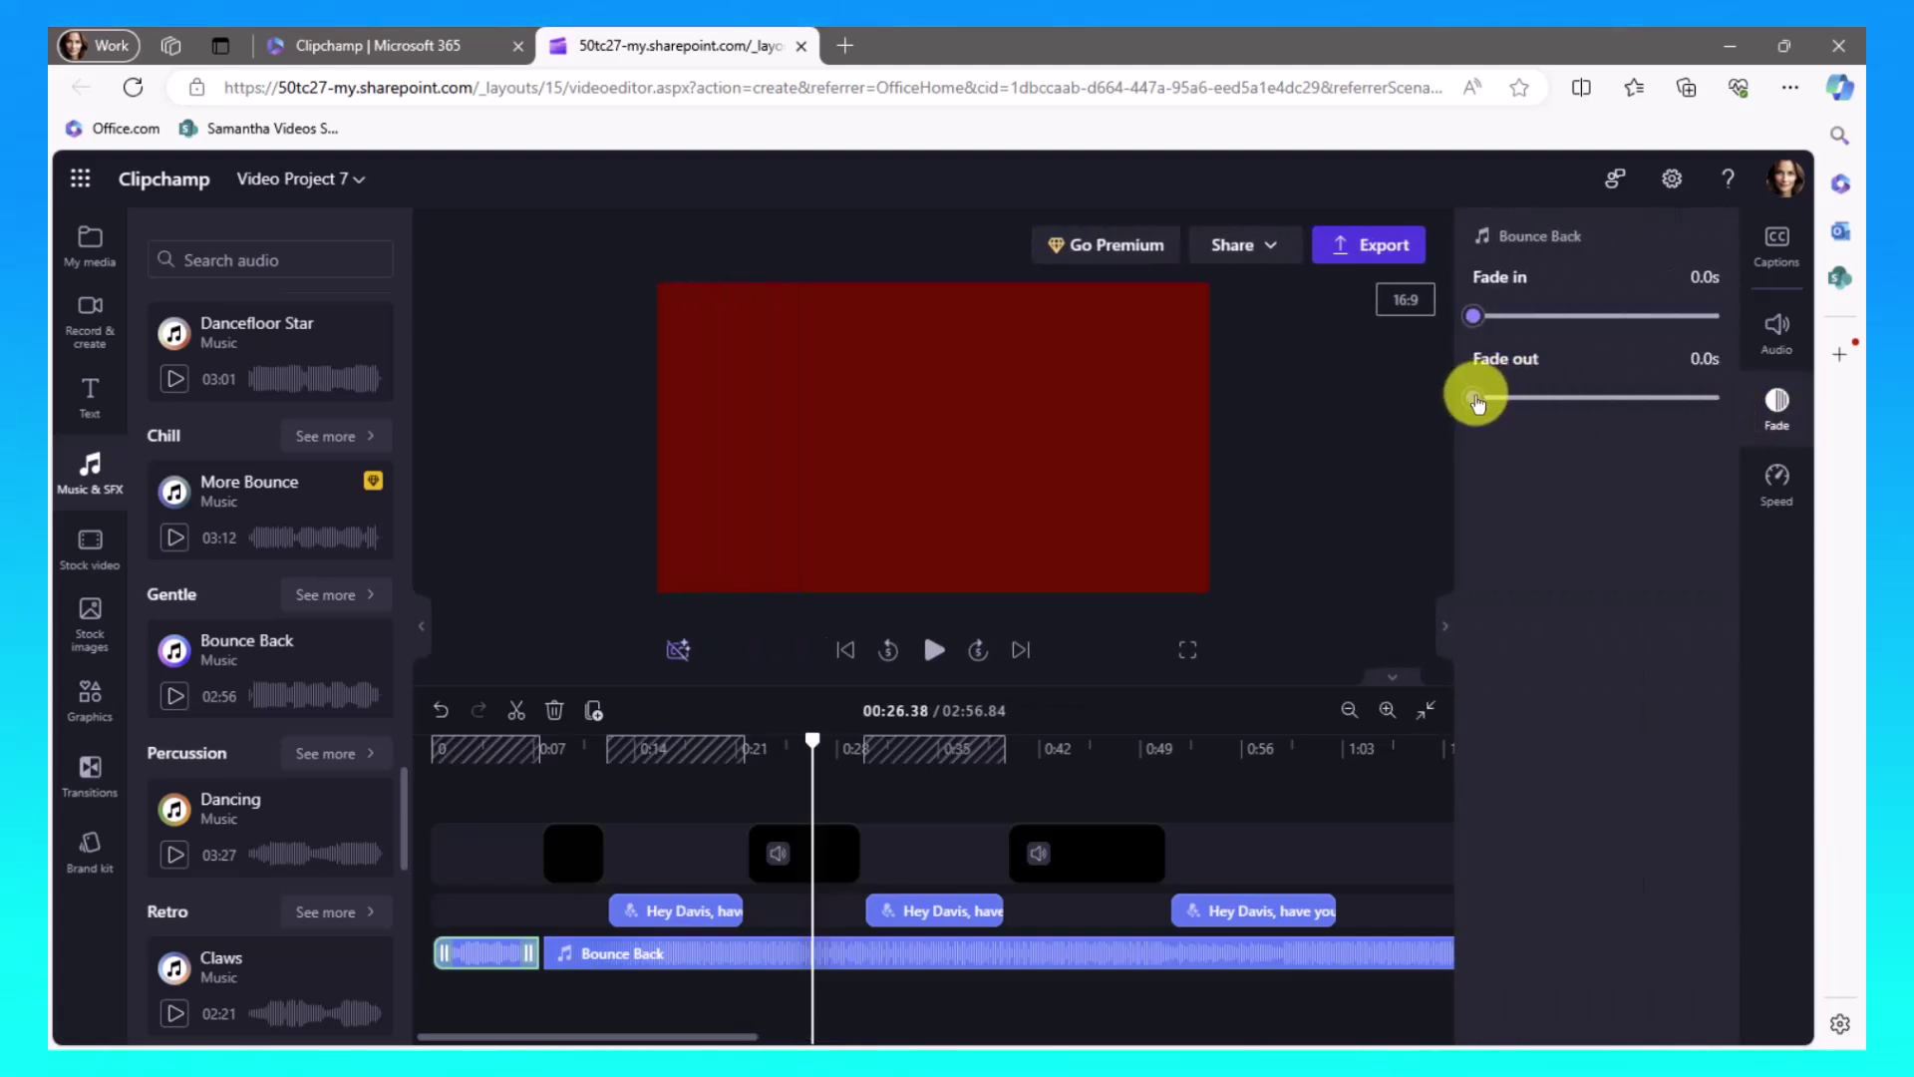
{"action": "left_click_drag", "start_coordinate": [1518, 403], "coordinate": [1658, 403]}
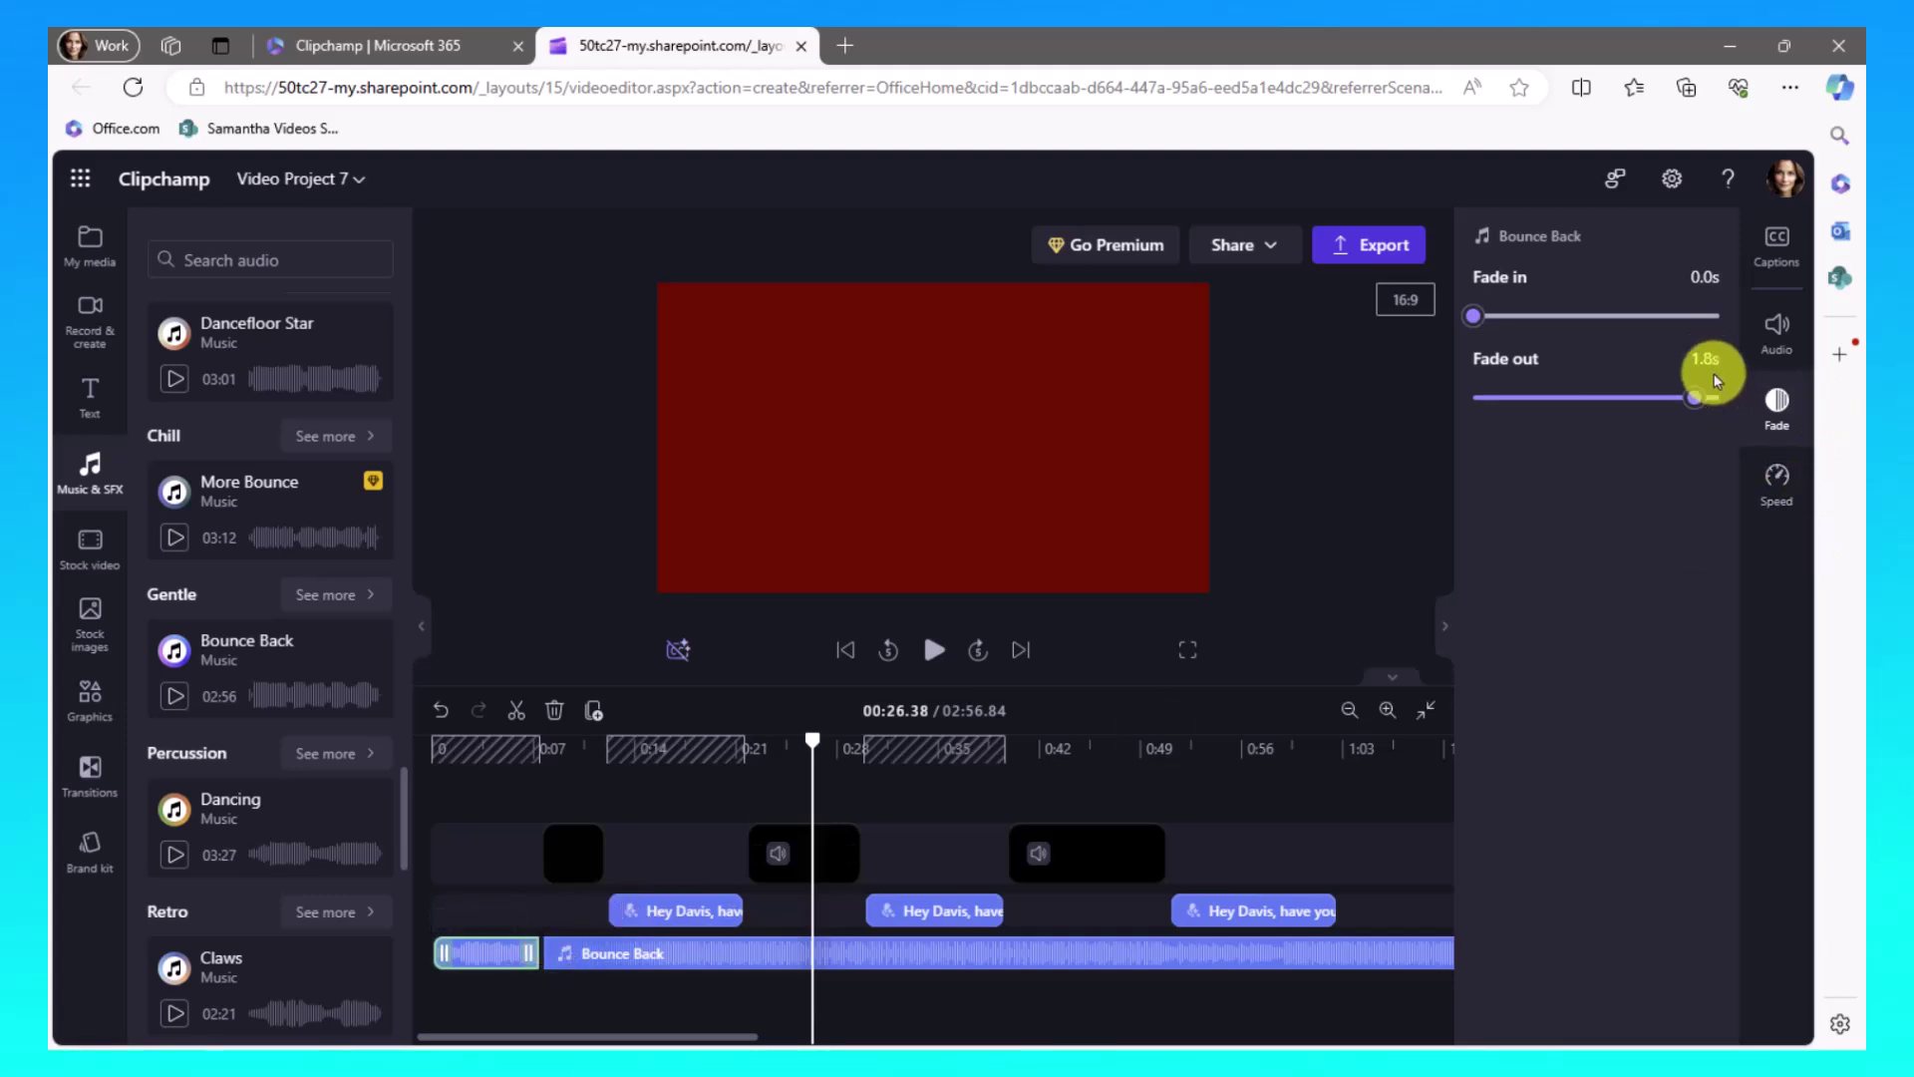
{"action": "left_click", "coordinate": [708, 952]}
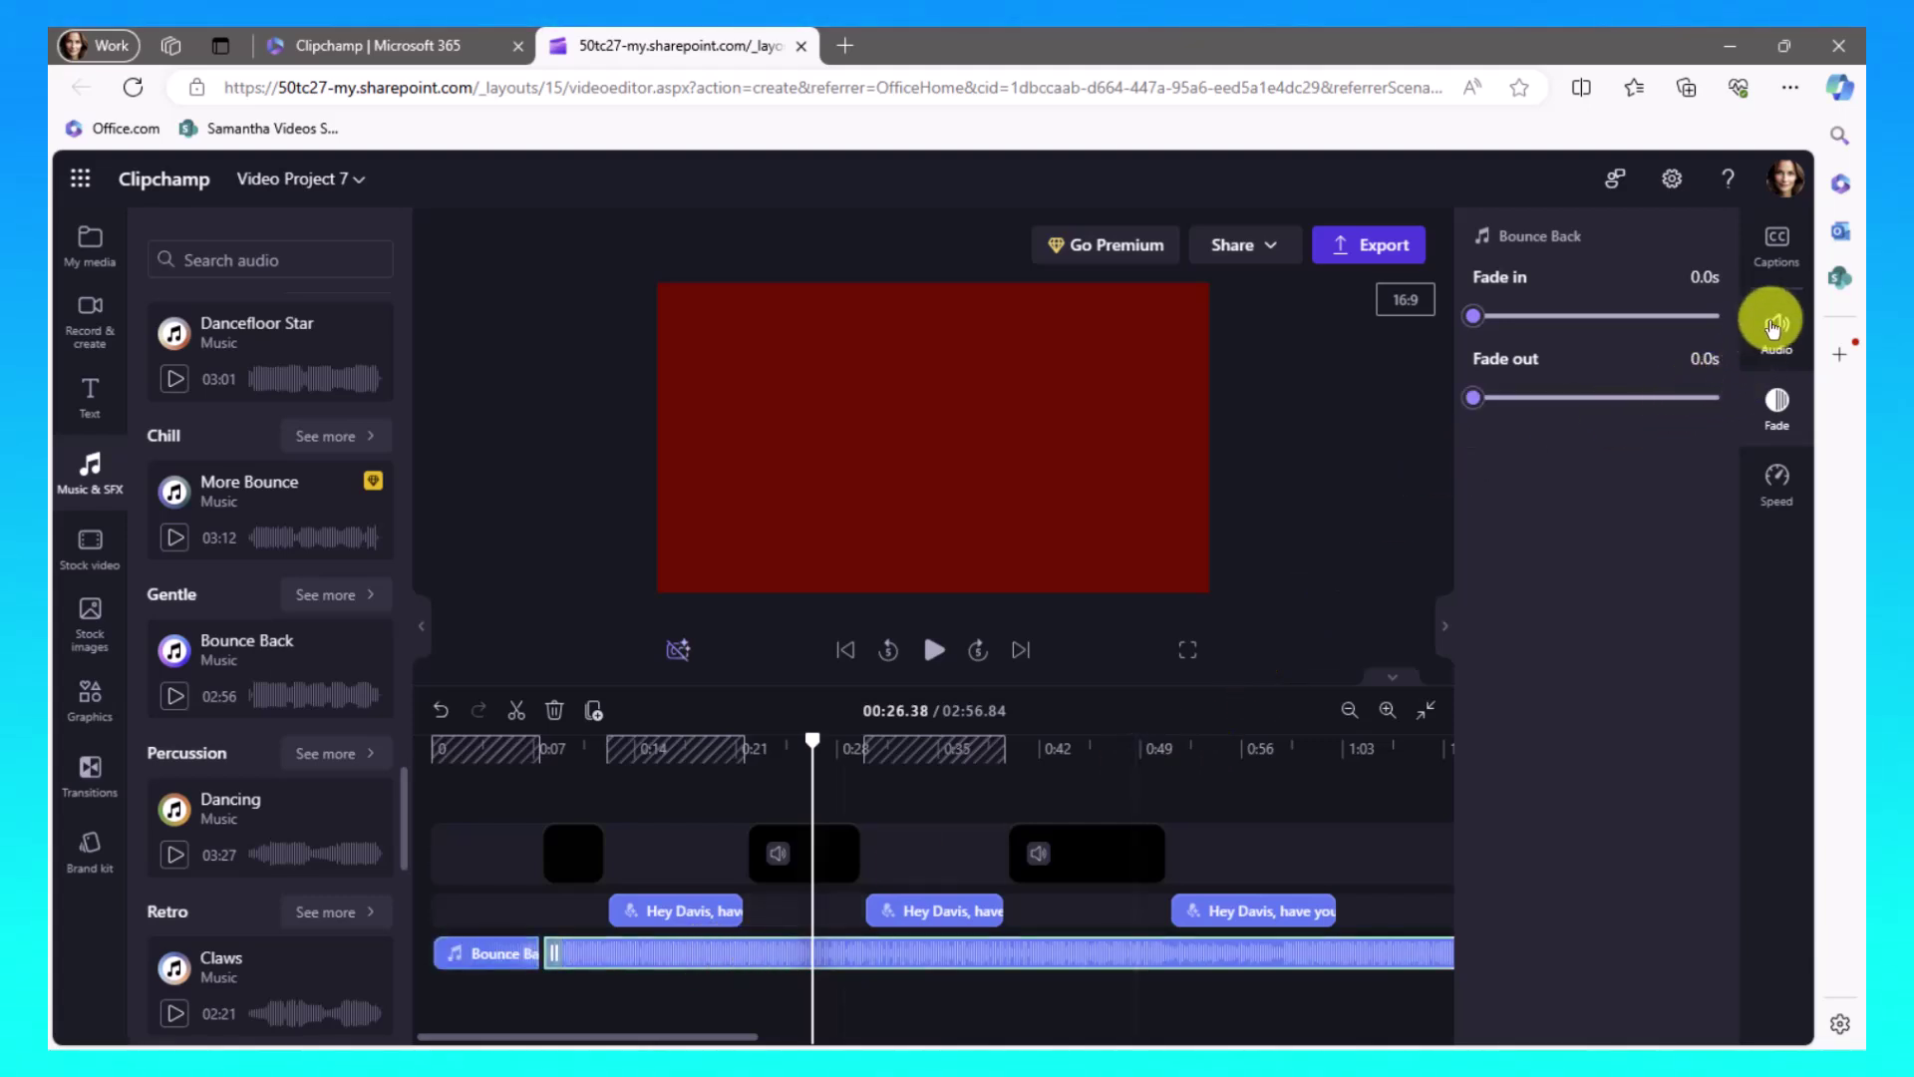
Step: Lower the long Bounce Back music clip's volume to 9%
{"action": "left_click", "coordinate": [1785, 324]}
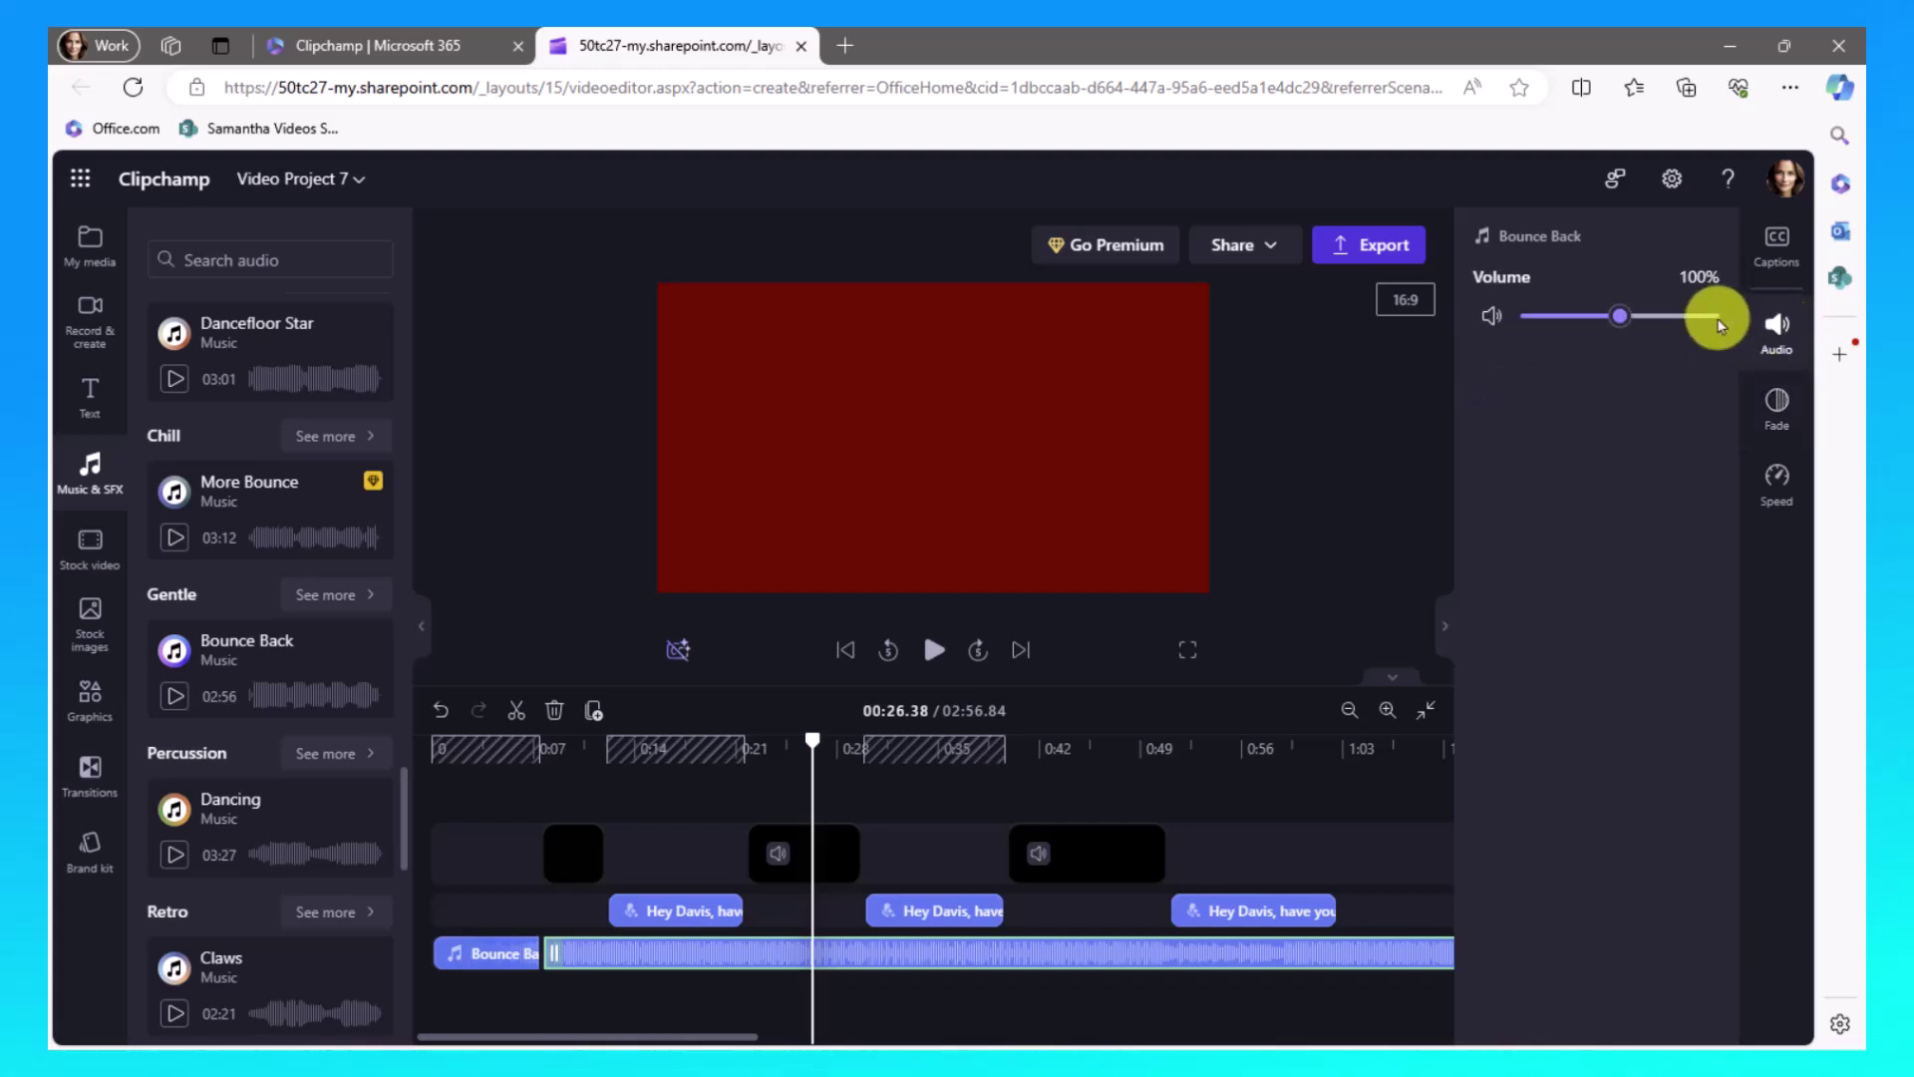
{"action": "left_click_drag", "start_coordinate": [1616, 321], "coordinate": [1541, 321]}
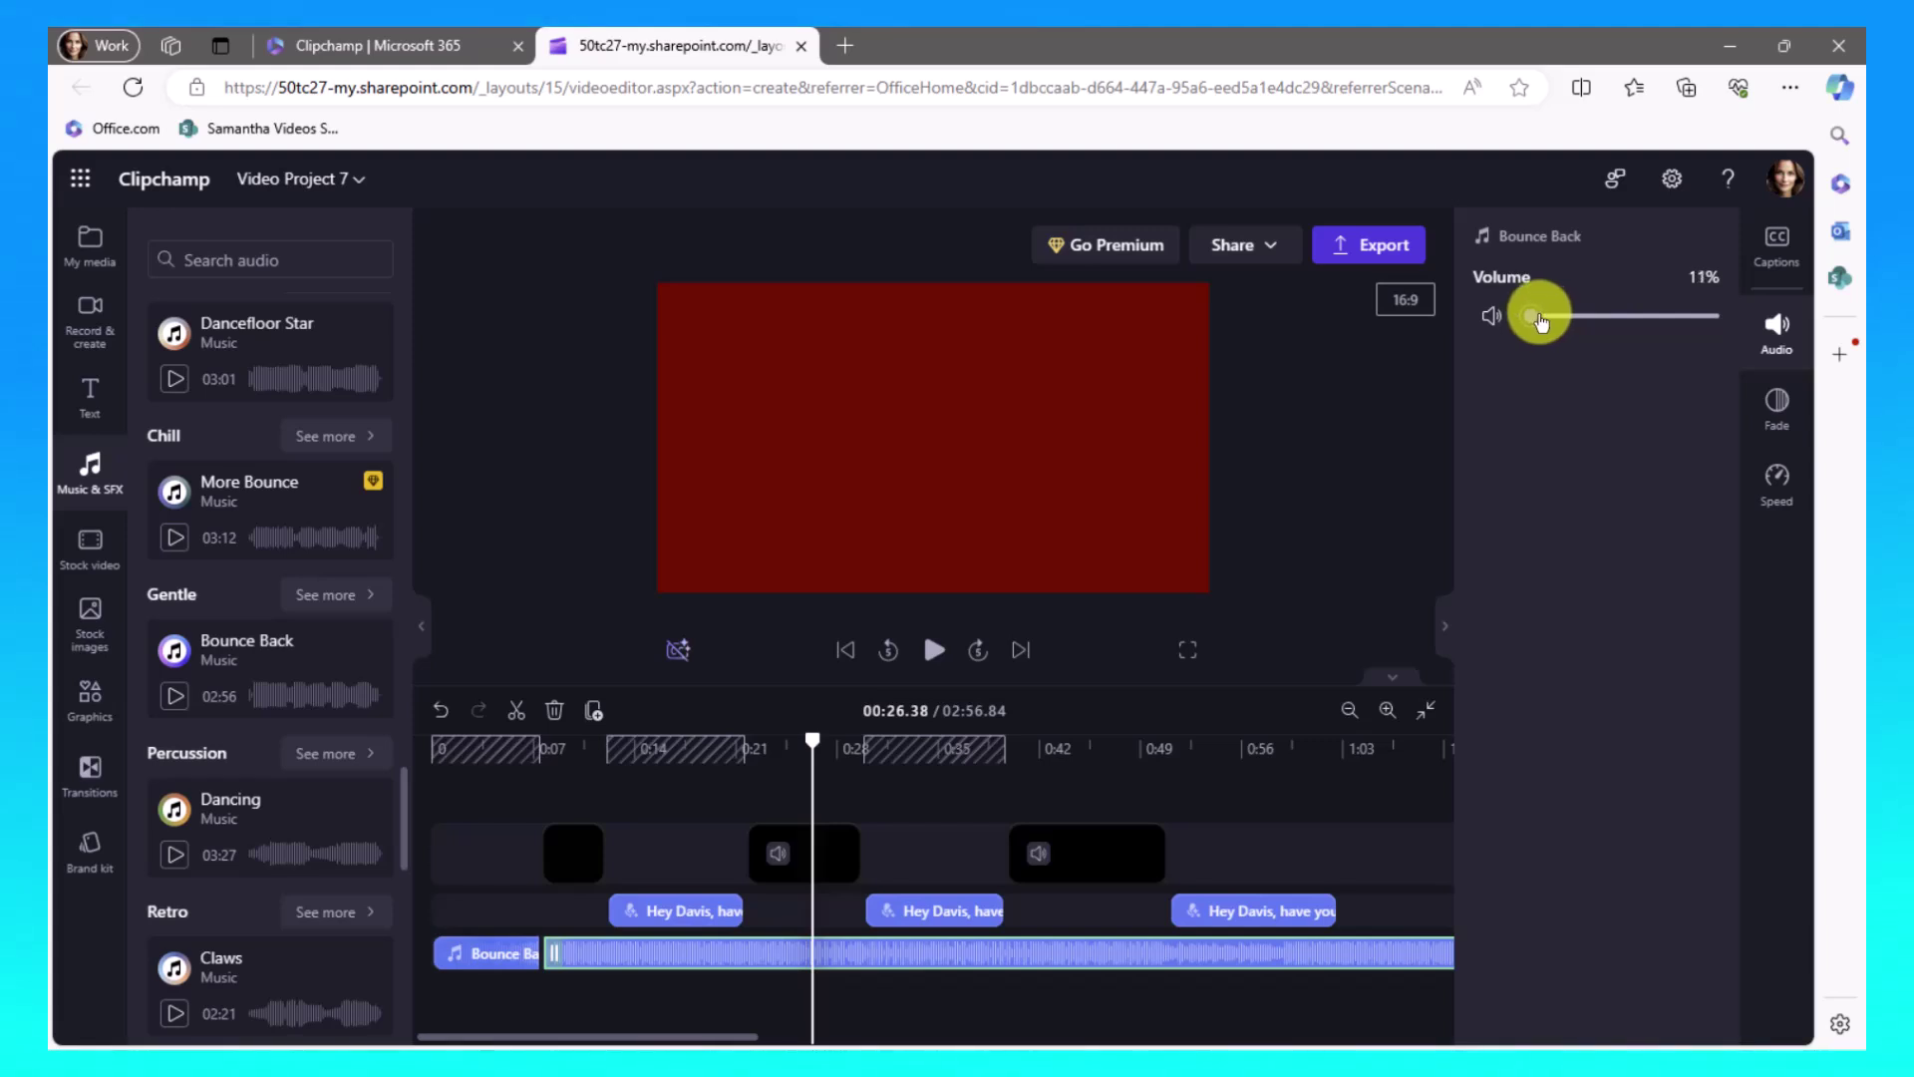
{"action": "left_click_drag", "start_coordinate": [1539, 319], "coordinate": [1545, 349]}
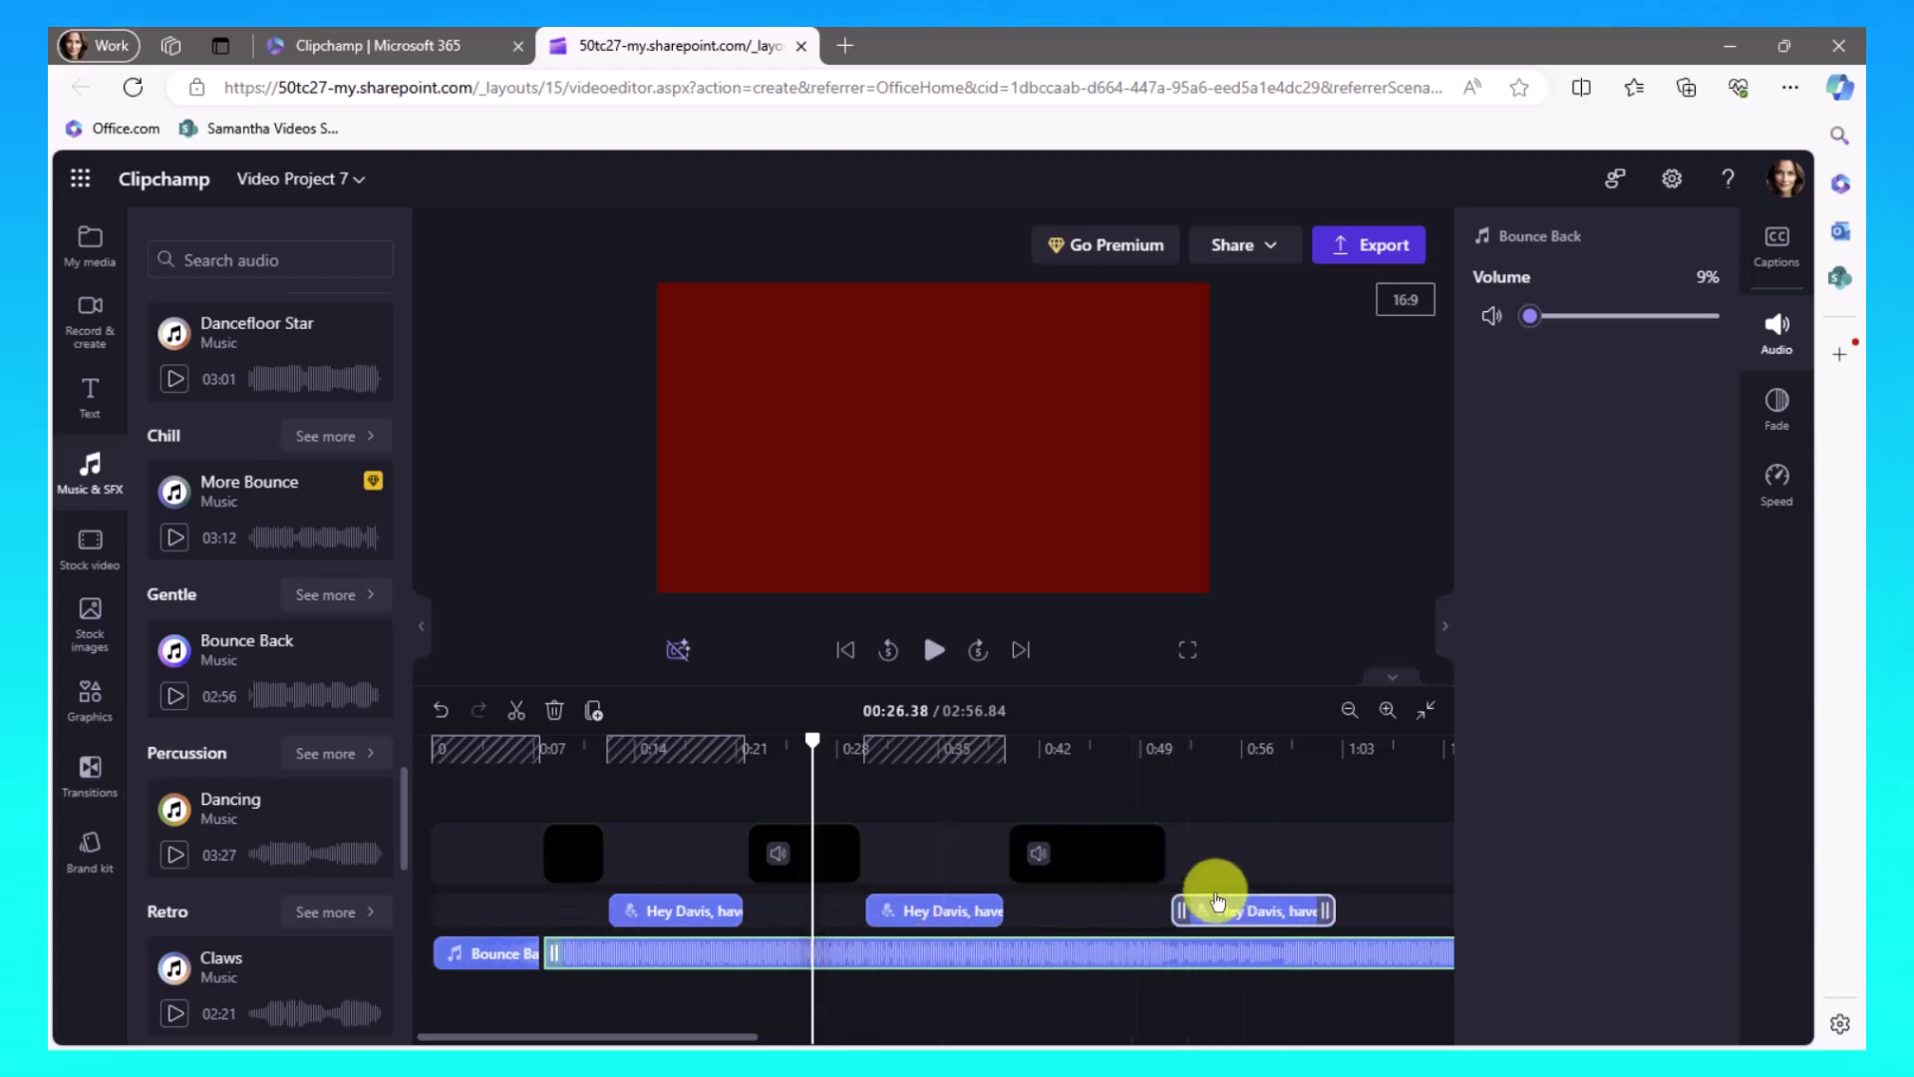
{"action": "left_click", "coordinate": [1106, 871]}
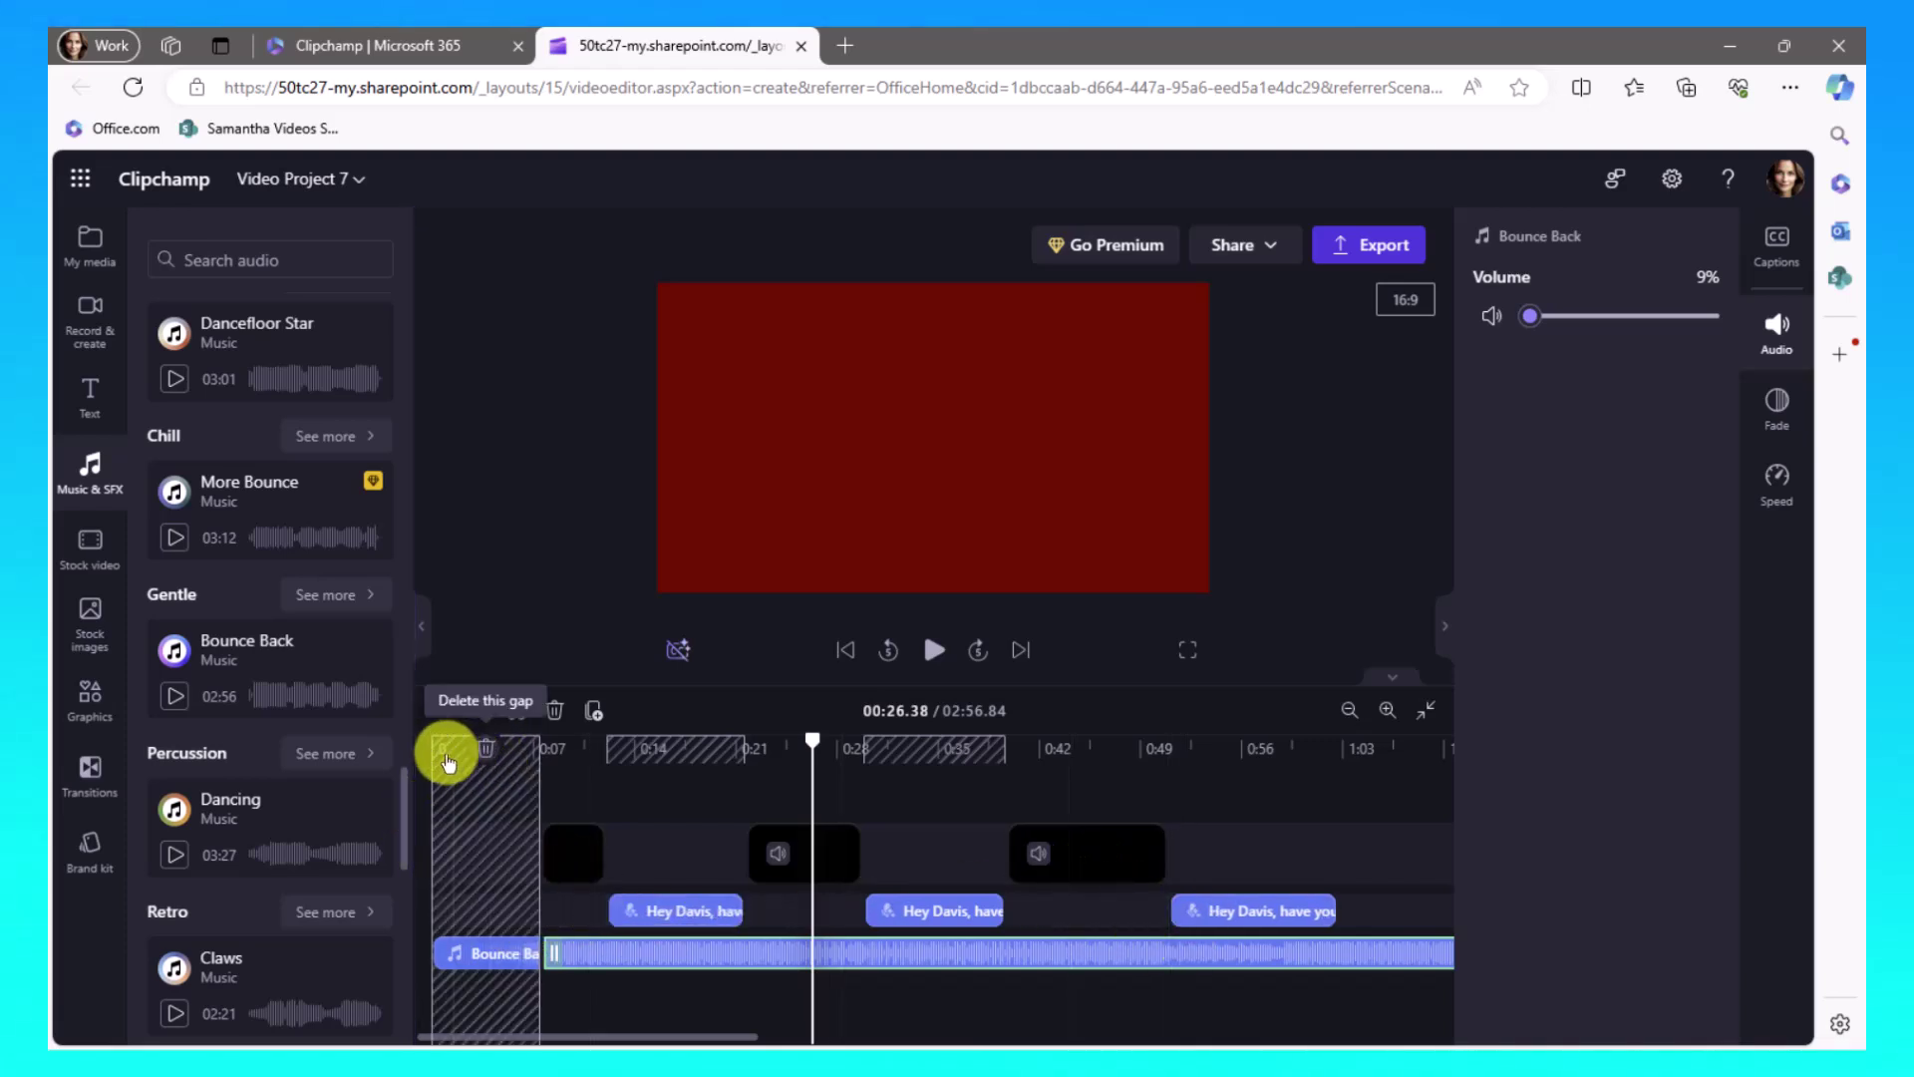
{"action": "left_click", "coordinate": [435, 746]}
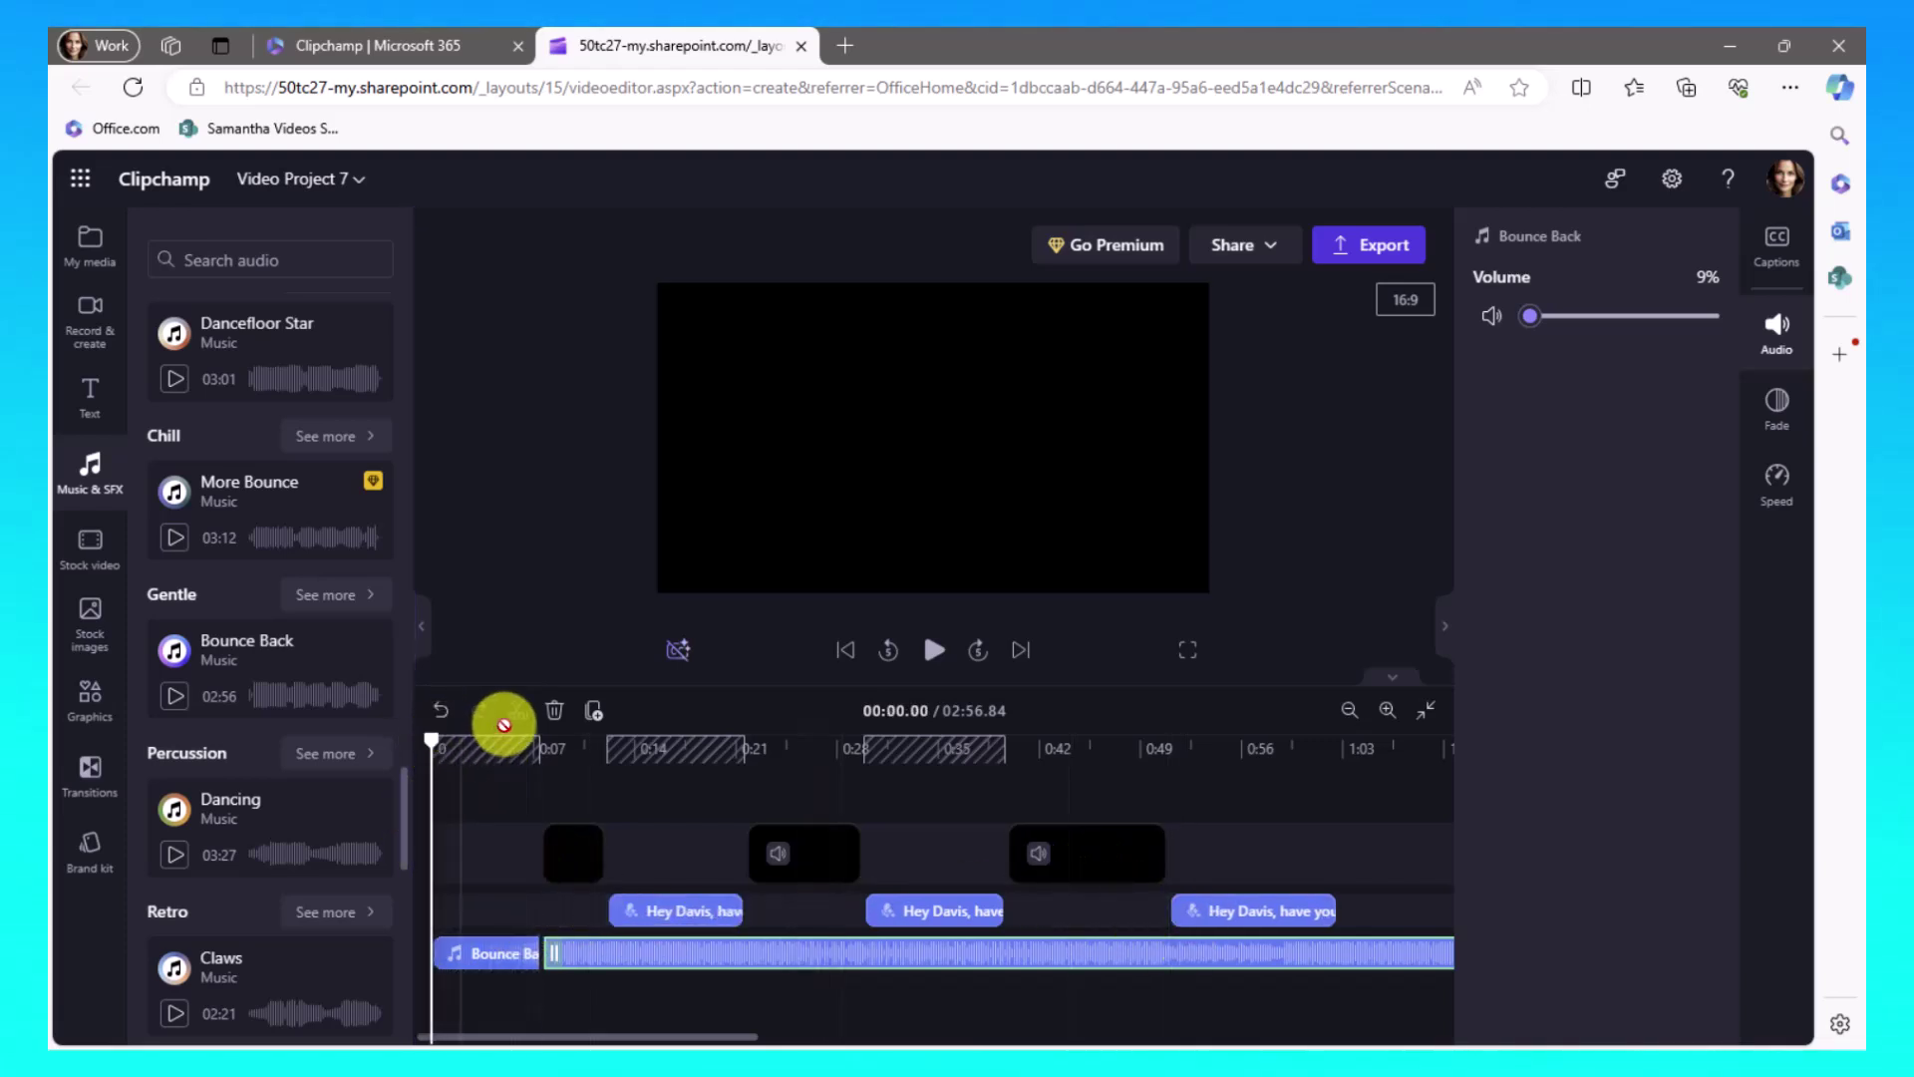
{"action": "left_click", "coordinate": [934, 650]}
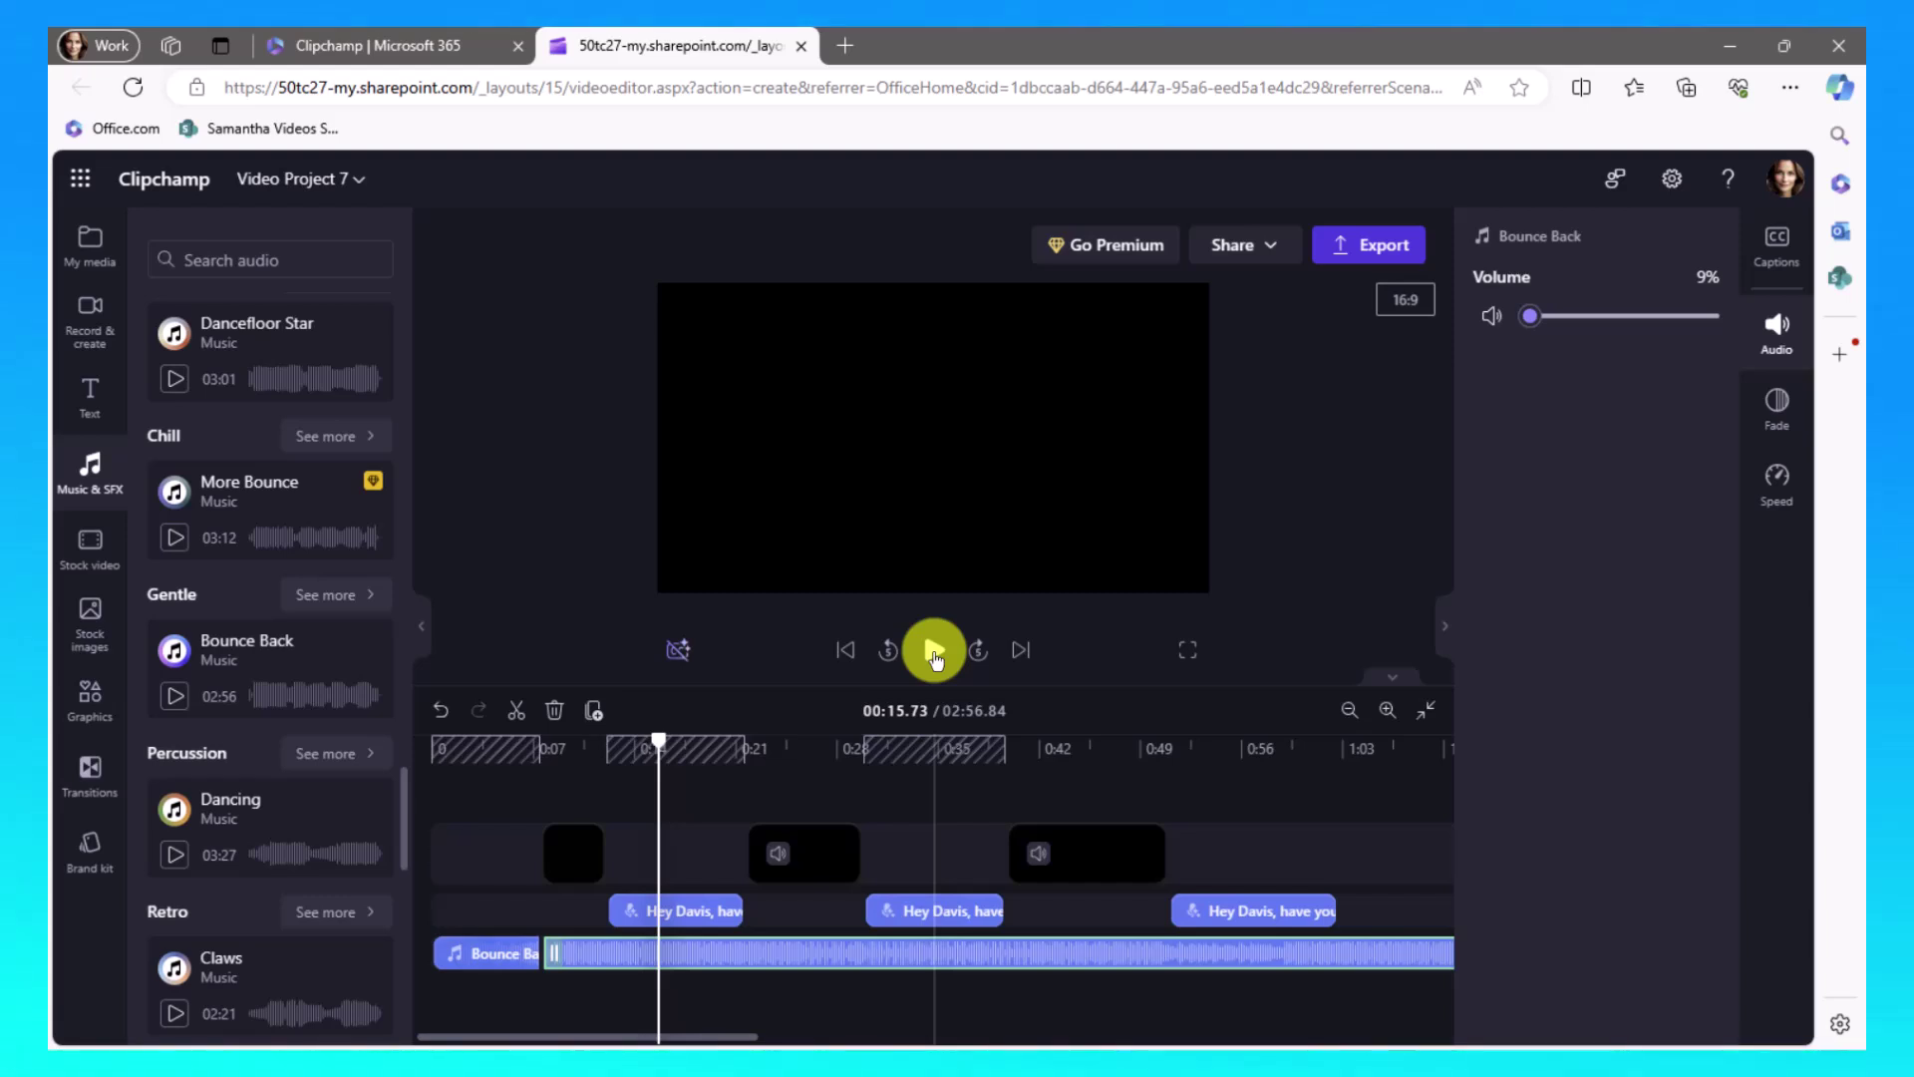
Step: Select the first Ava Voice.mp4 clip, then the first Hey Davis speech clip, to view its 100% volume
{"action": "left_click", "coordinate": [568, 870]}
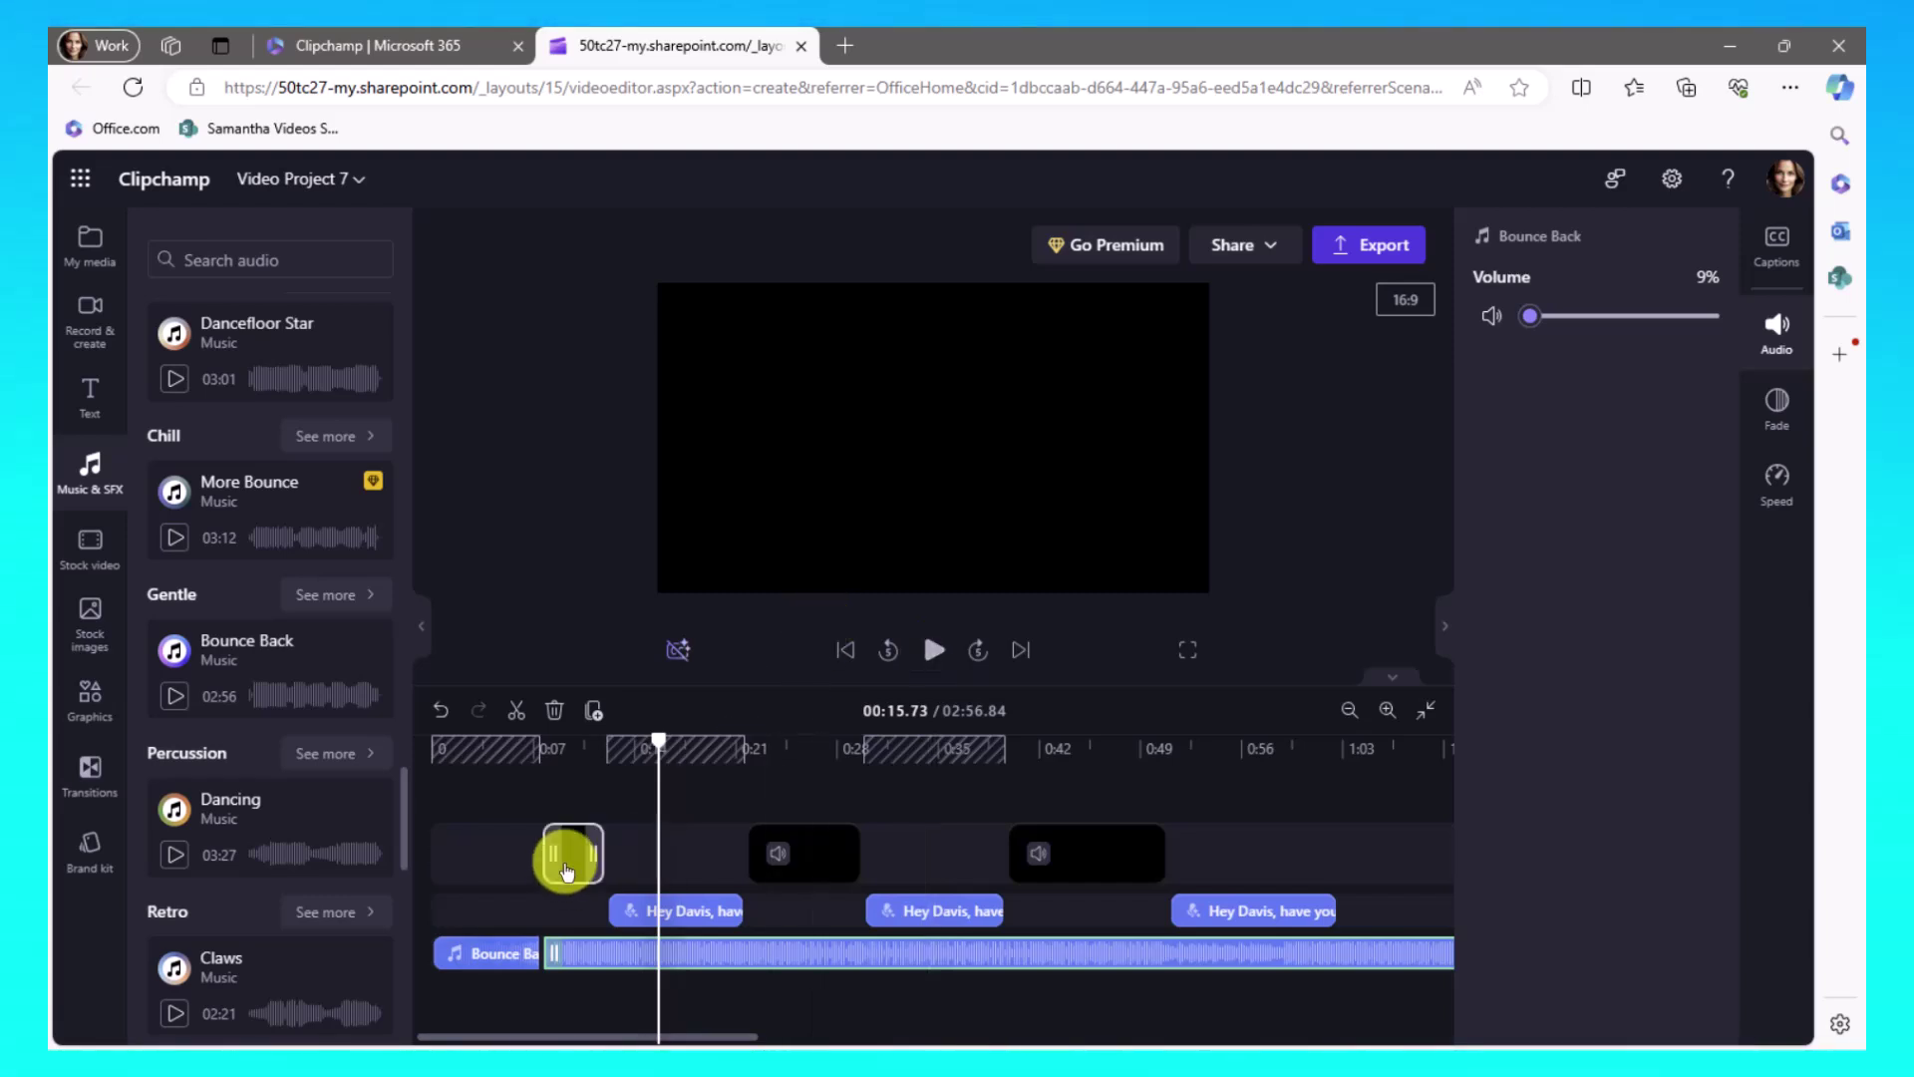
{"action": "left_click", "coordinate": [641, 907]}
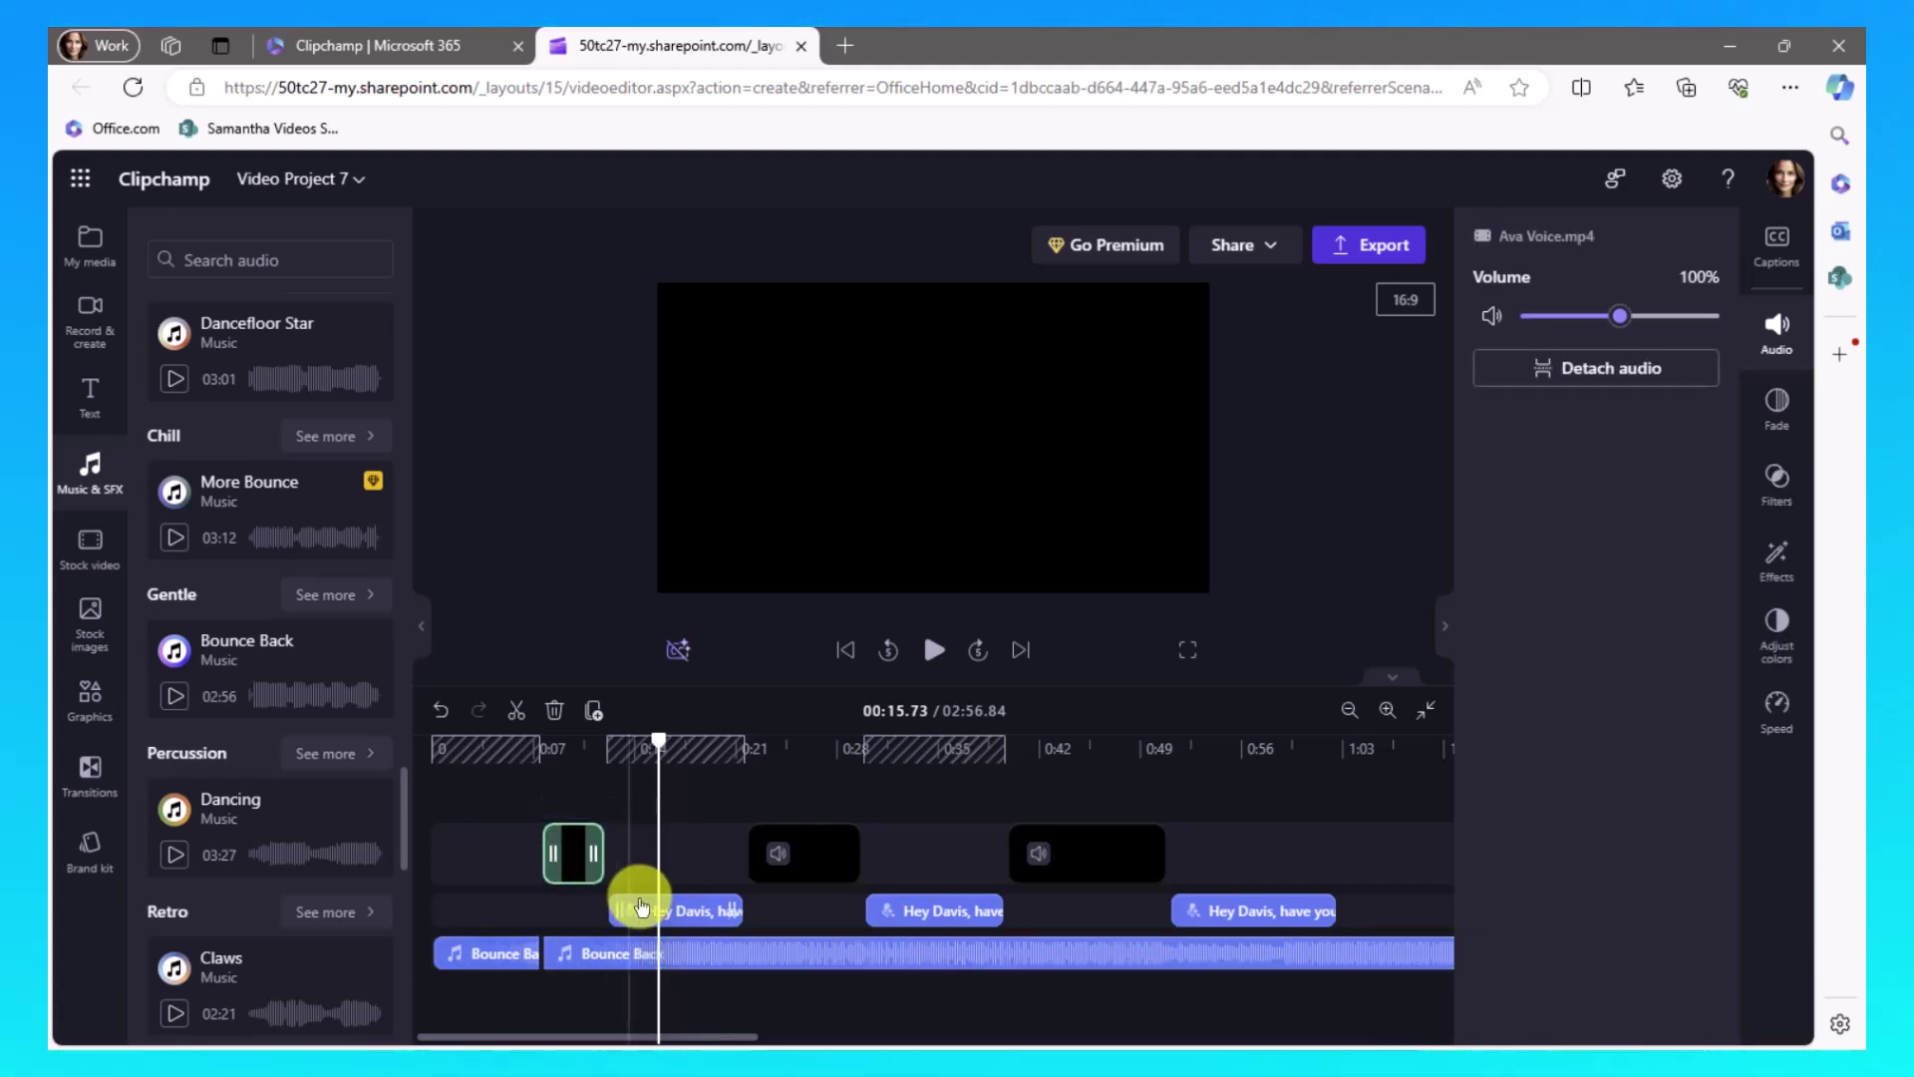